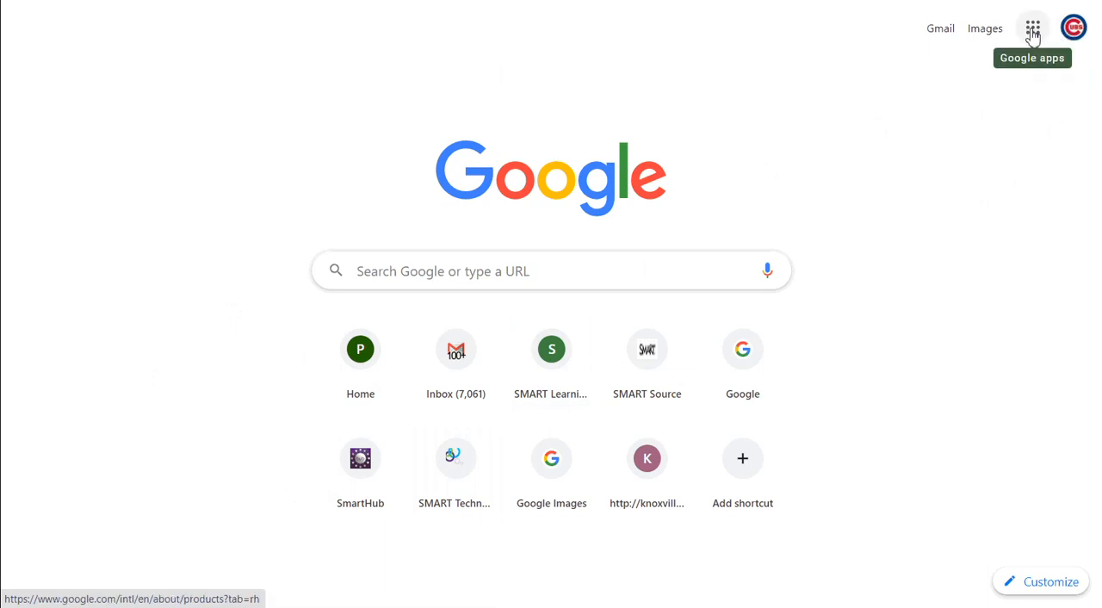
Move the Docs shortcut beside Drive in the Google apps list and open Google Docs
{"action": "left_click", "coordinate": [1033, 31]}
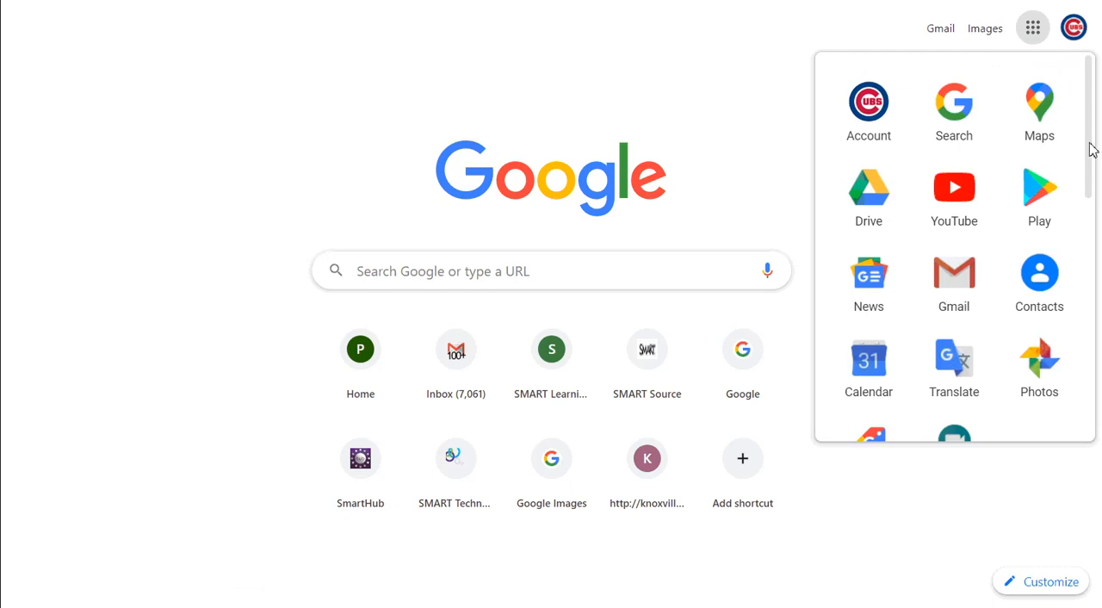
{"action": "left_click_drag", "start_coordinate": [1094, 150], "coordinate": [1090, 312]}
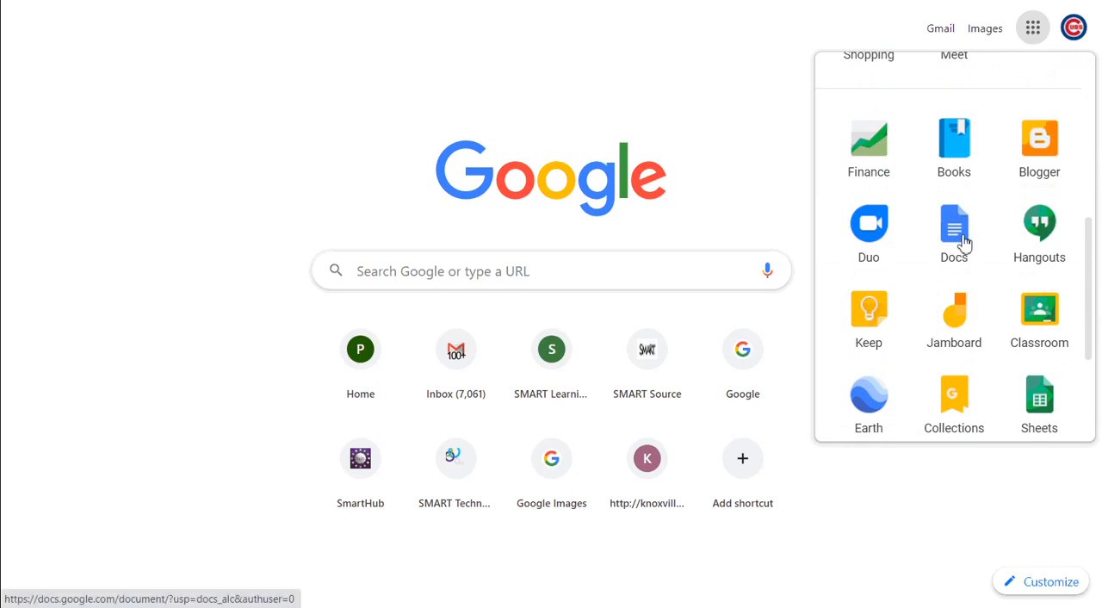
{"action": "left_click_drag", "start_coordinate": [964, 242], "coordinate": [962, 52]}
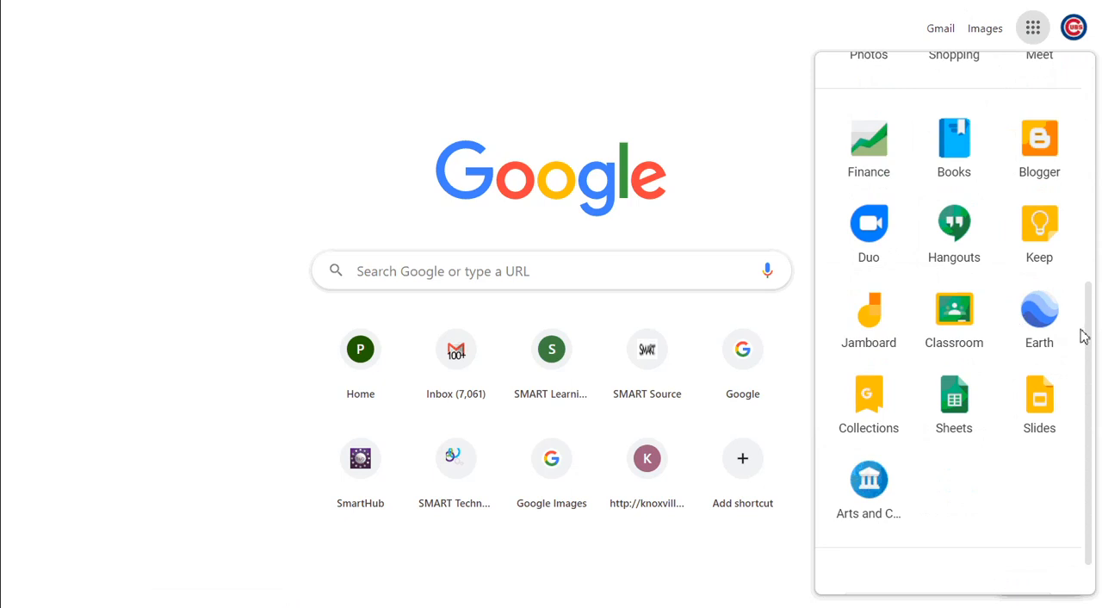
{"action": "left_click_drag", "start_coordinate": [1091, 327], "coordinate": [1068, 143]}
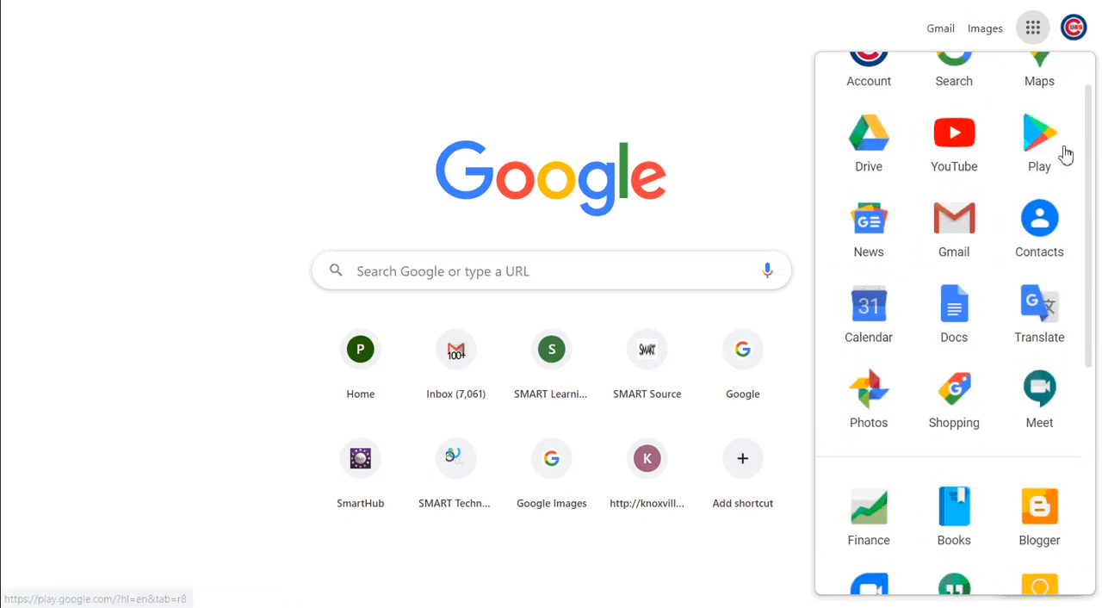
{"action": "left_click_drag", "start_coordinate": [959, 307], "coordinate": [948, 148]}
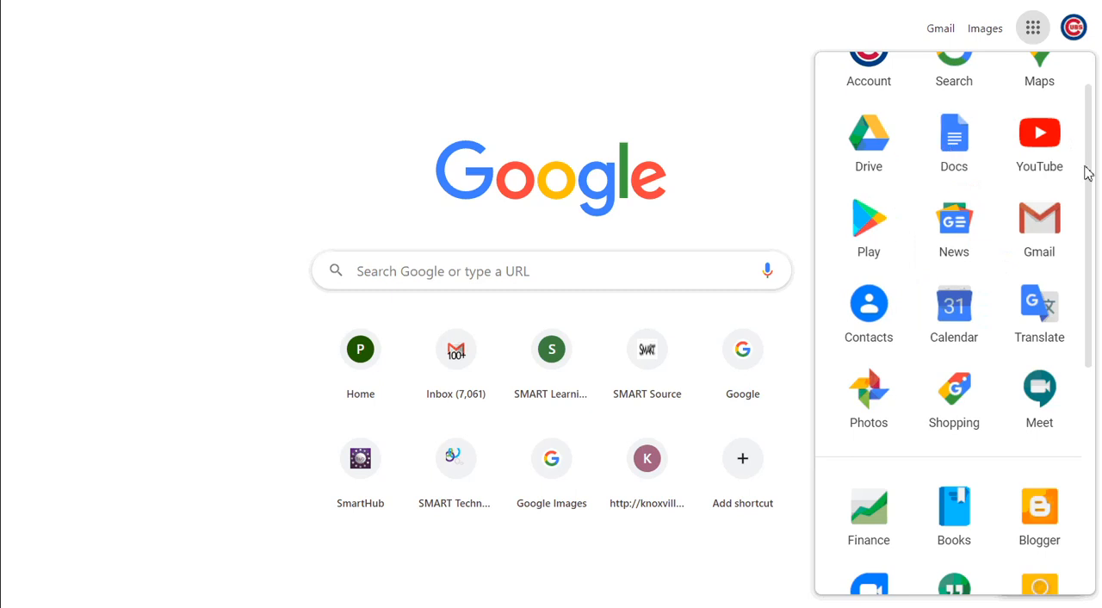
{"action": "left_click_drag", "start_coordinate": [1090, 178], "coordinate": [1080, 86]}
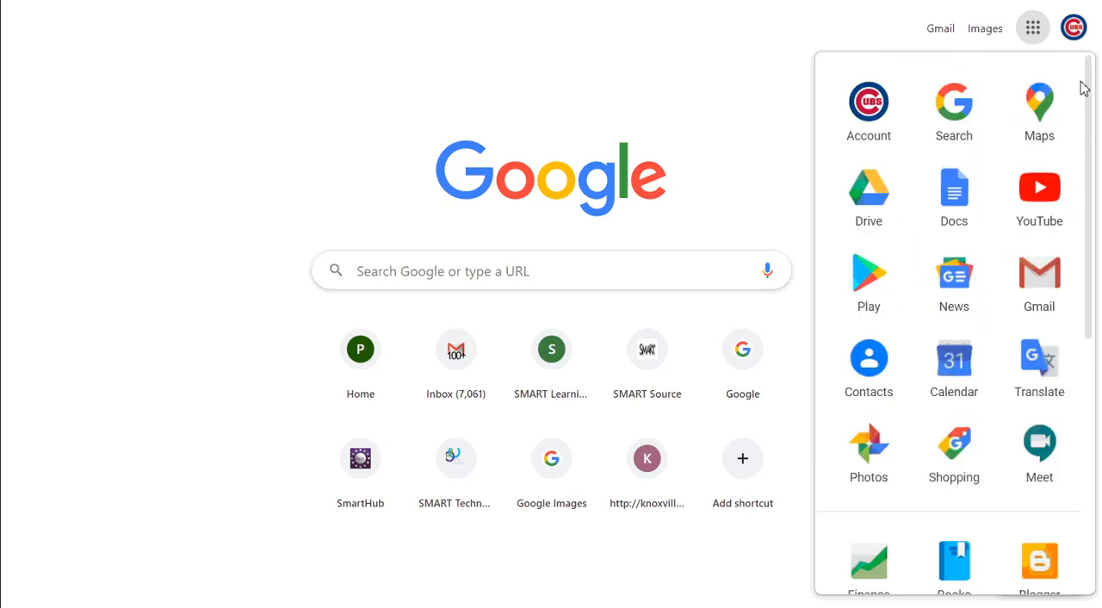
{"action": "left_click", "coordinate": [965, 200]}
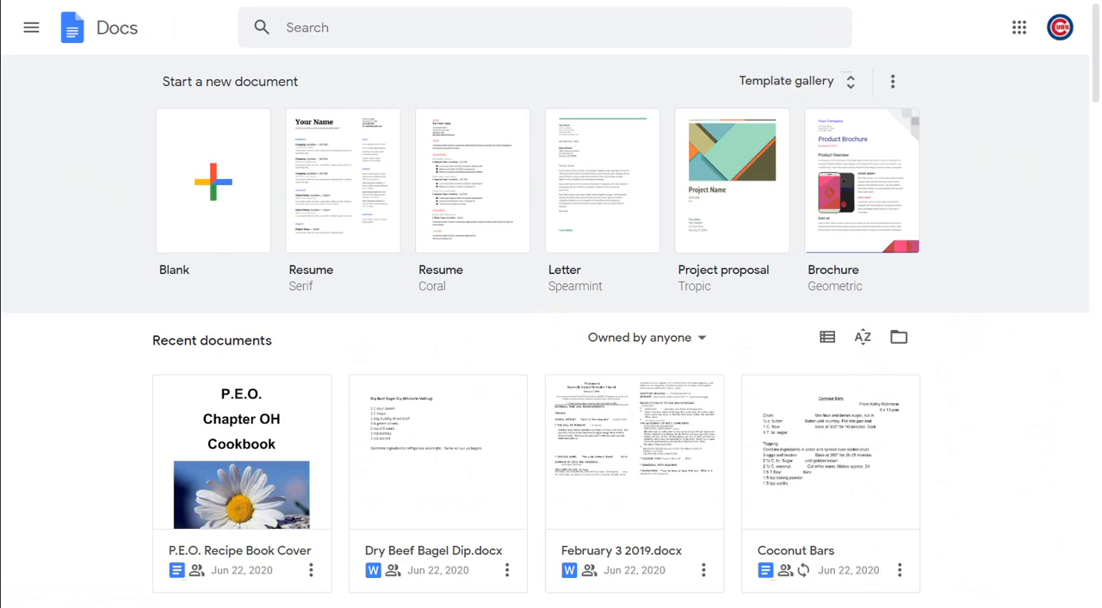
Open Gmail in a new tab and launch Google Docs from its Google apps list
{"action": "key", "text": "ctrl+t"}
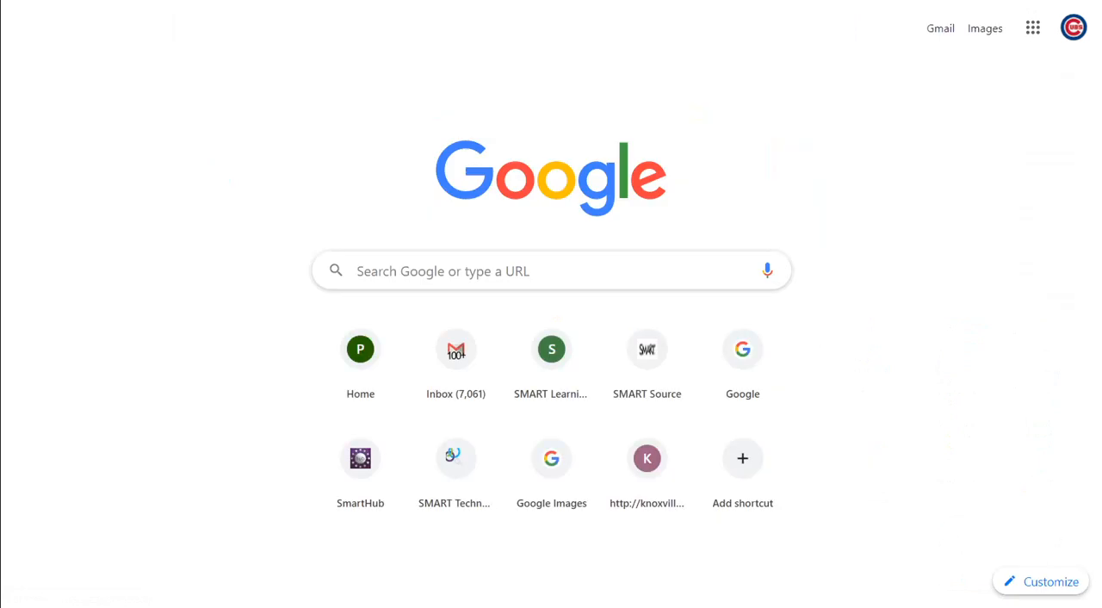
{"action": "left_click", "coordinate": [940, 31]}
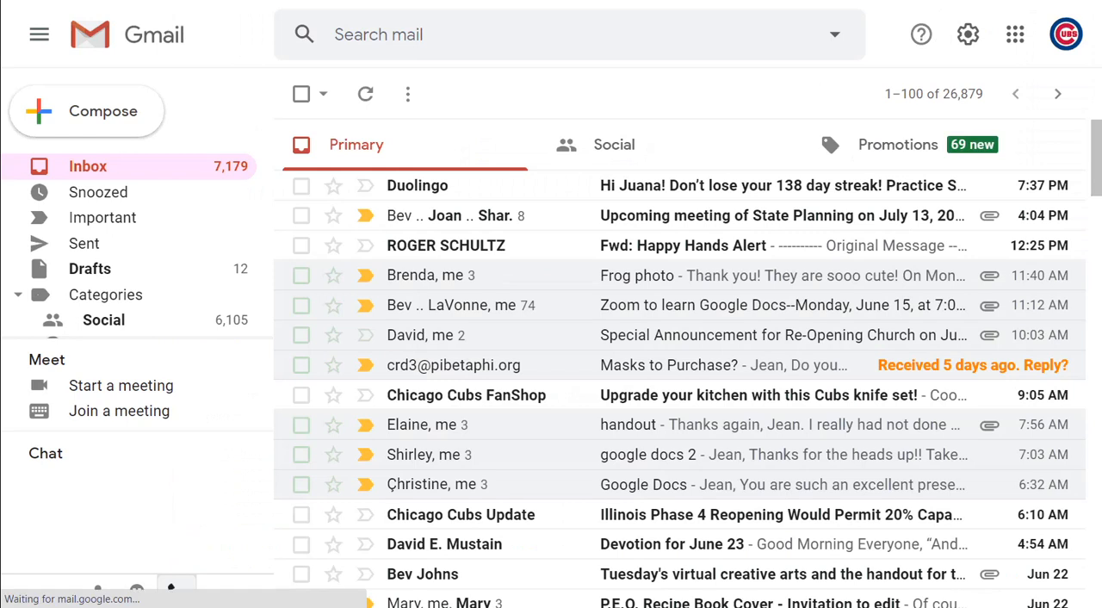
{"action": "left_click", "coordinate": [1017, 36]}
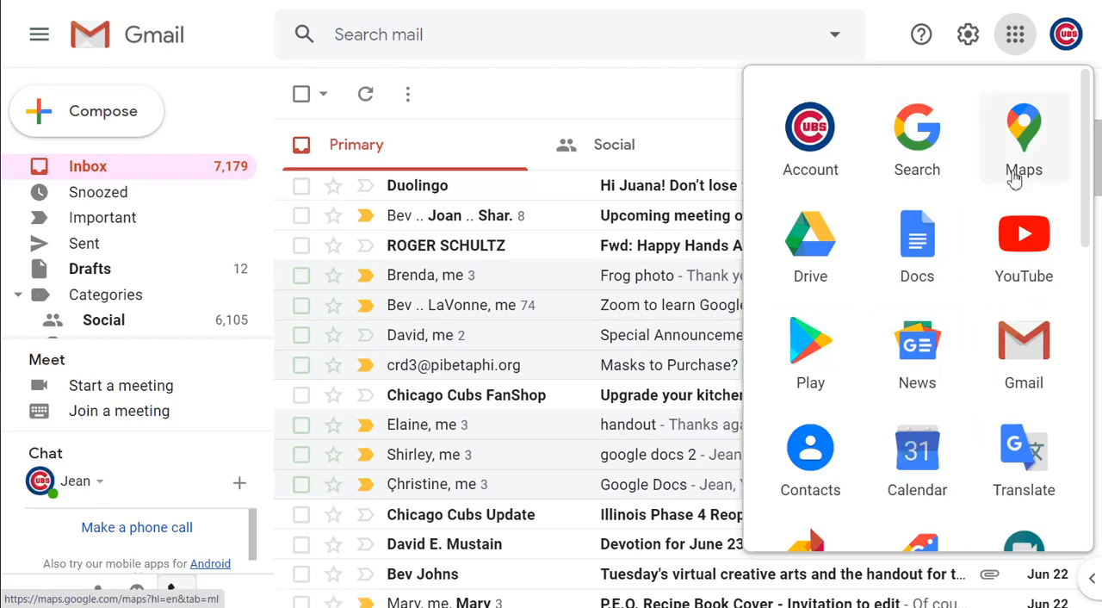
{"action": "left_click", "coordinate": [918, 250]}
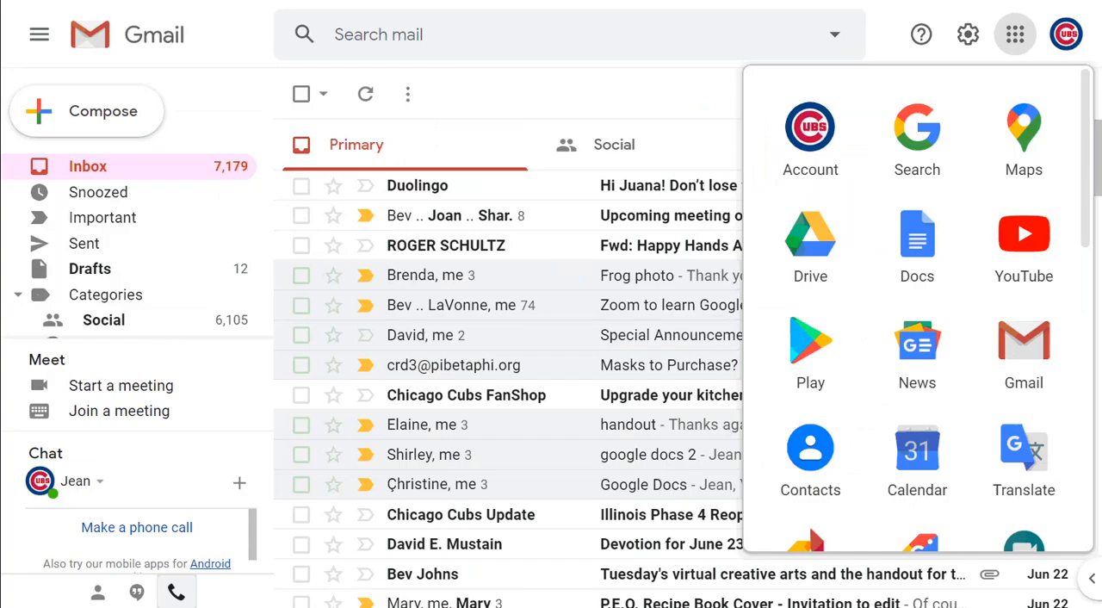
{"action": "key", "text": "Escape"}
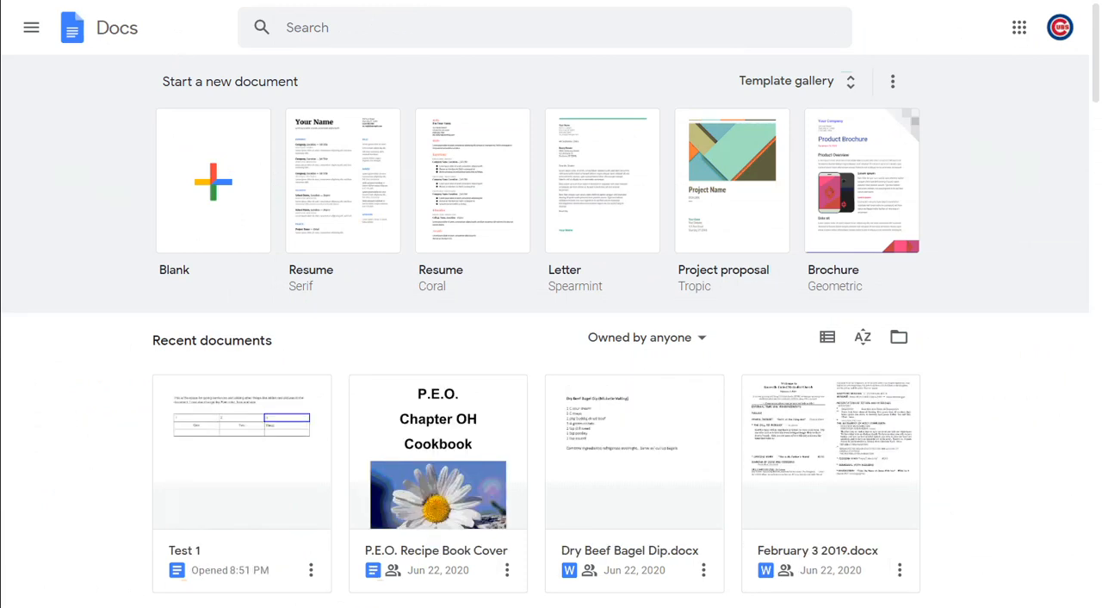
Open the Test 1 document, turn on displaying the word count while typing, and expand the count's details
{"action": "left_click", "coordinate": [253, 517]}
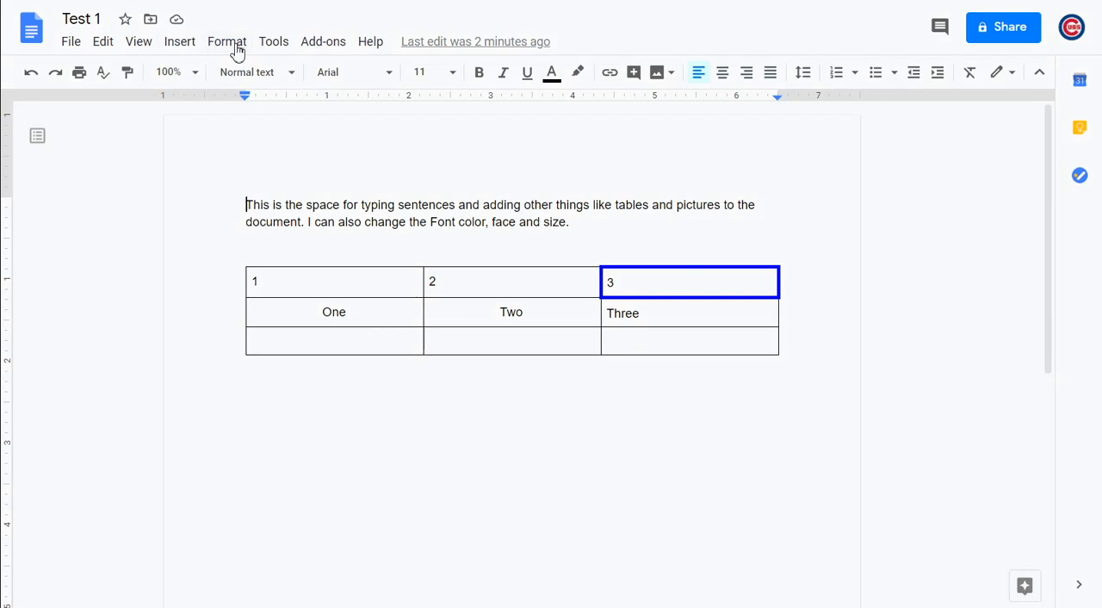
{"action": "left_click", "coordinate": [281, 44]}
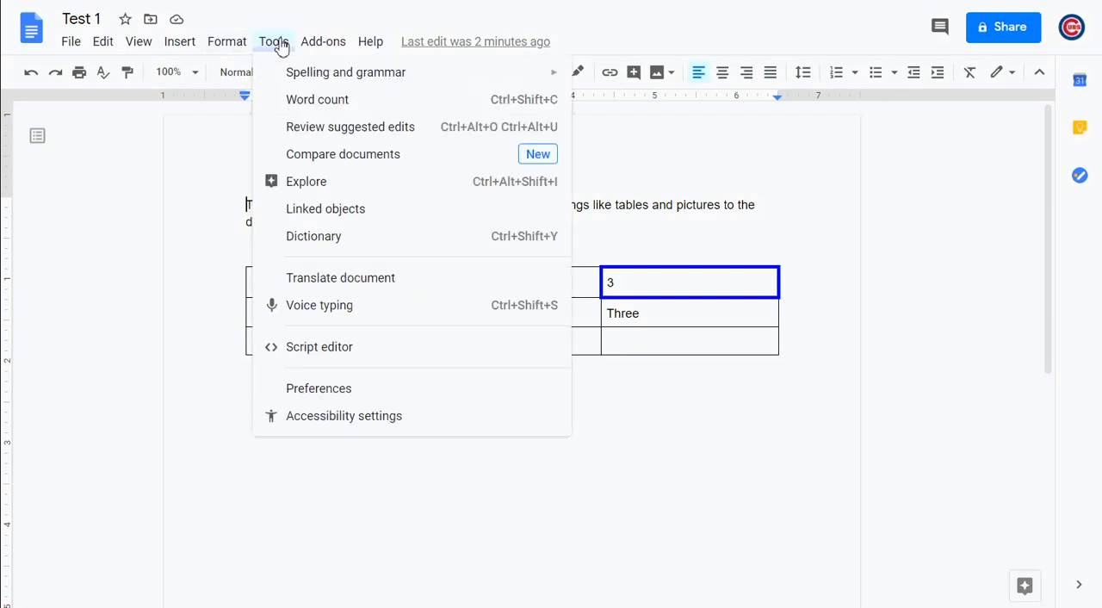
{"action": "left_click", "coordinate": [306, 105]}
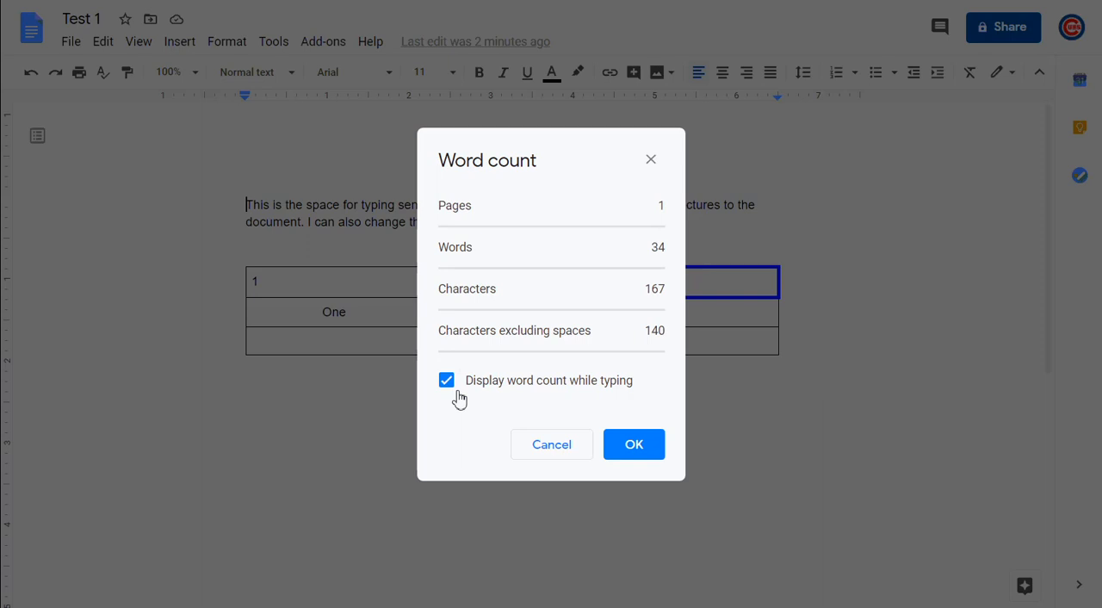
{"action": "left_click", "coordinate": [634, 445]}
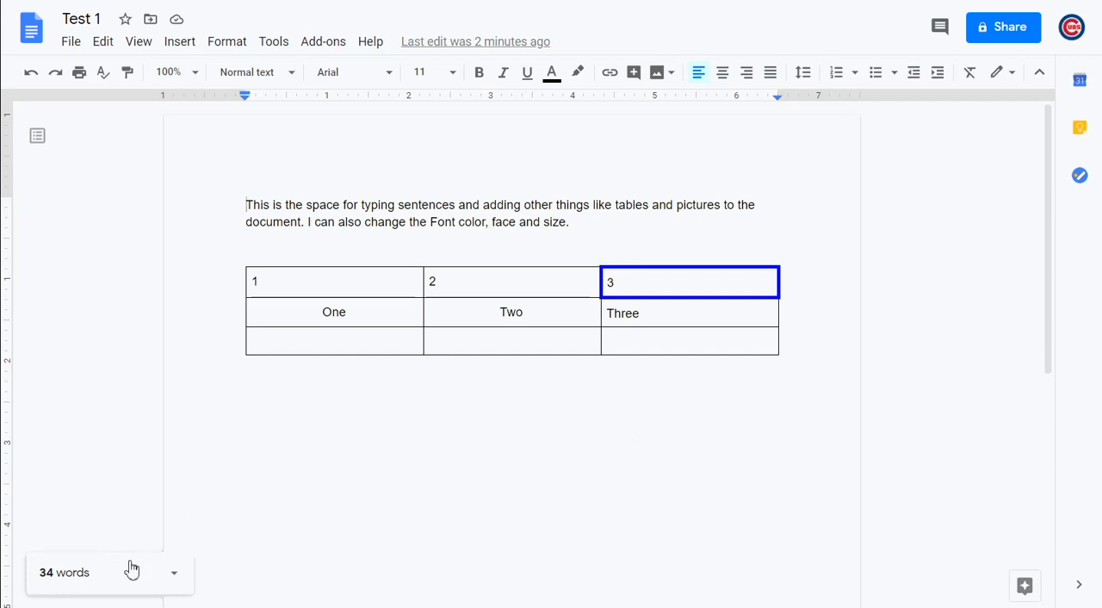
{"action": "left_click", "coordinate": [174, 580]}
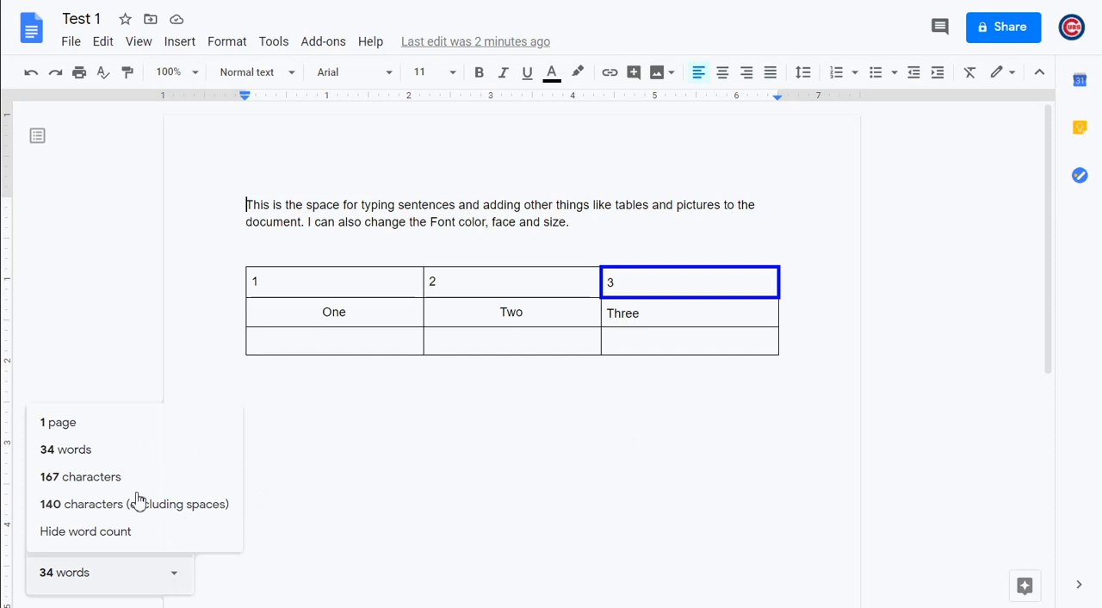
Turn off the display of the word count while typing
{"action": "left_click", "coordinate": [272, 44]}
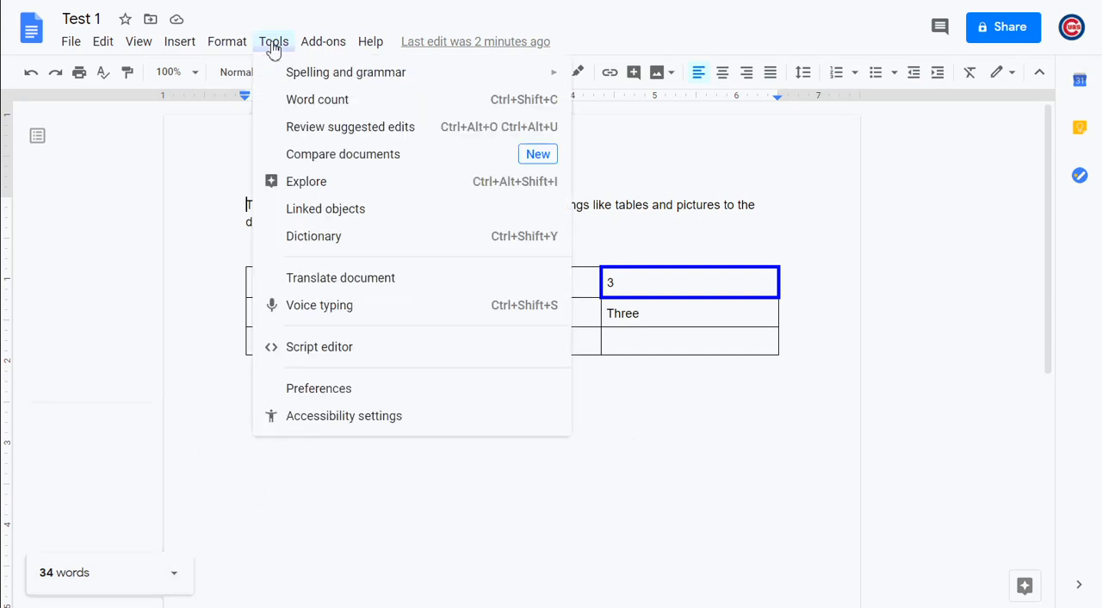
{"action": "left_click", "coordinate": [316, 100]}
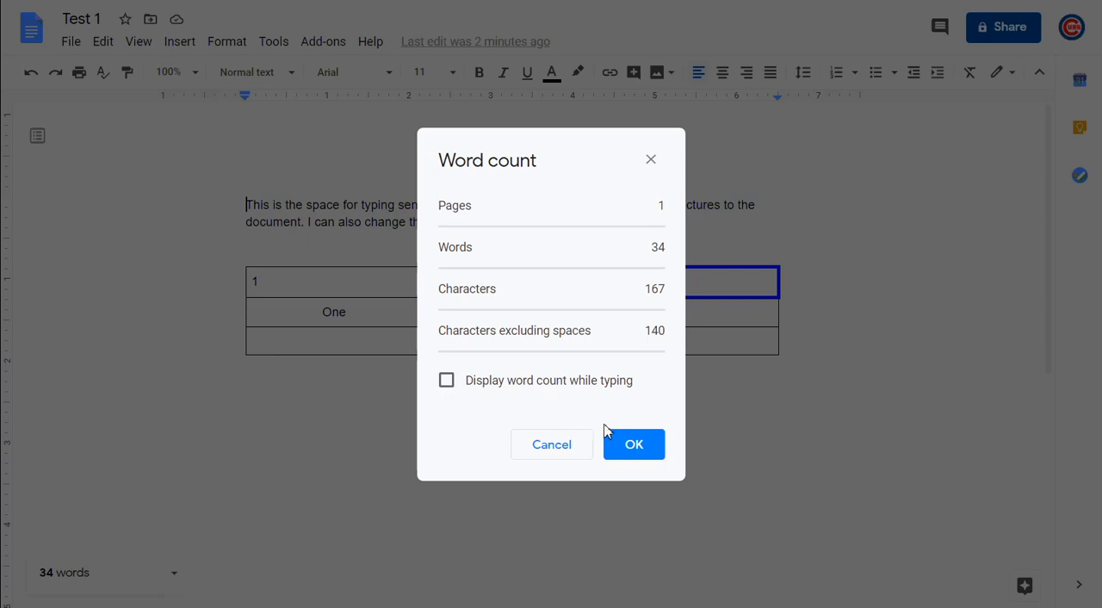
{"action": "left_click", "coordinate": [652, 445]}
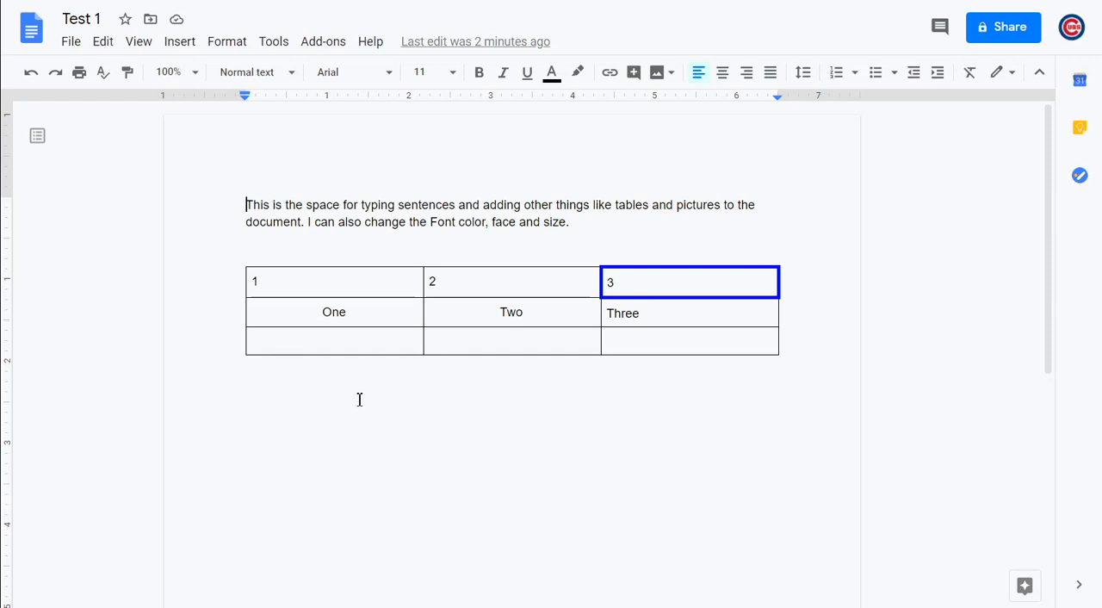
{"action": "left_click", "coordinate": [638, 179]}
{"action": "left_click", "coordinate": [593, 224]}
{"action": "left_click_drag", "start_coordinate": [594, 220], "coordinate": [247, 208]}
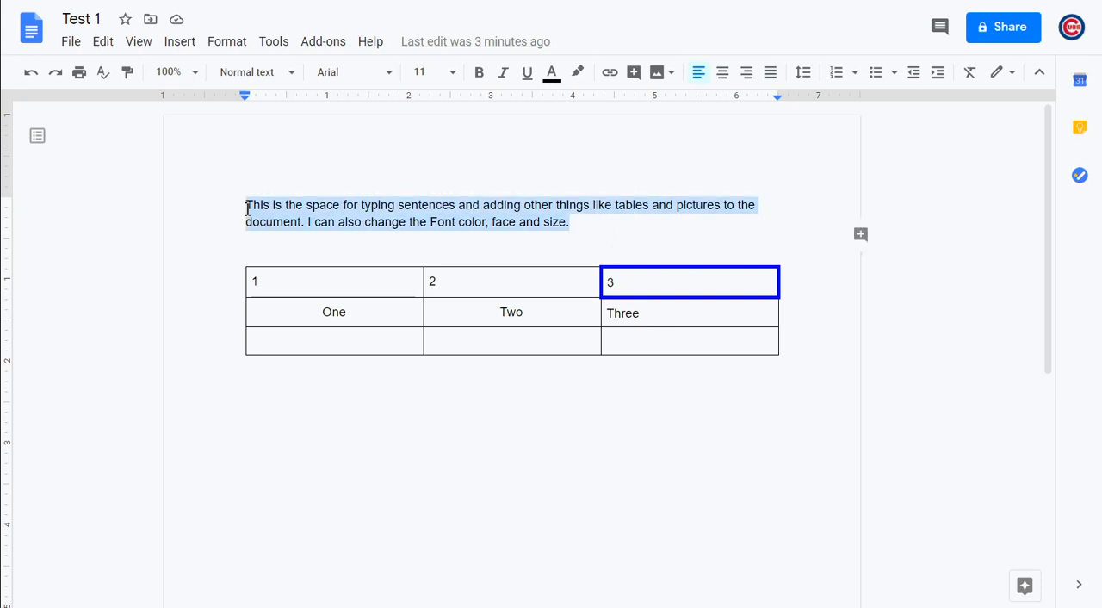
{"action": "left_click", "coordinate": [229, 47]}
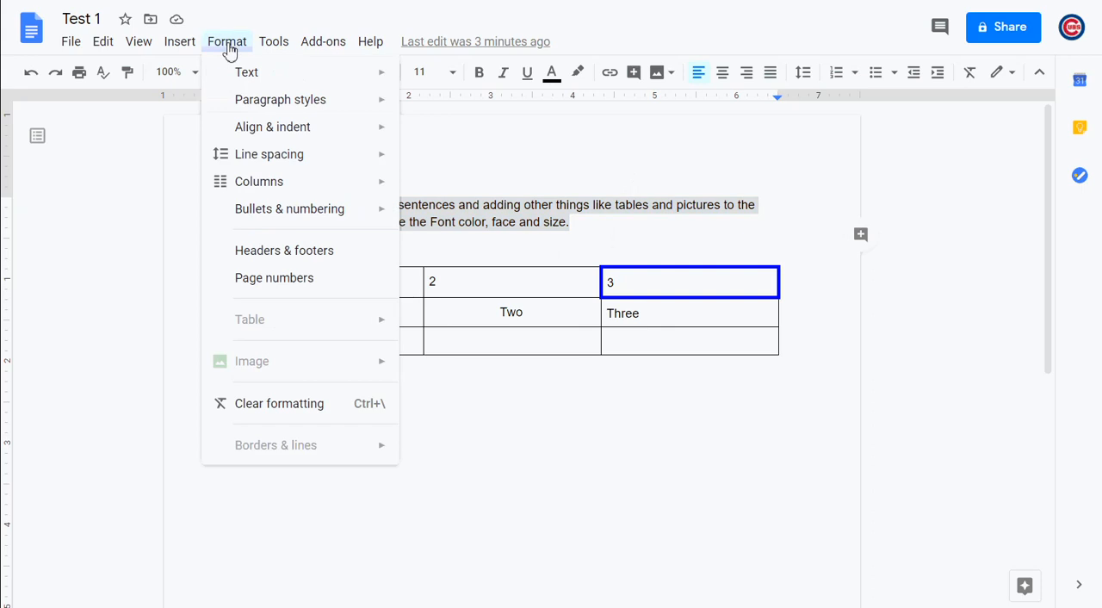
{"action": "mouse_move", "coordinate": [278, 161]}
{"action": "left_click", "coordinate": [635, 494]}
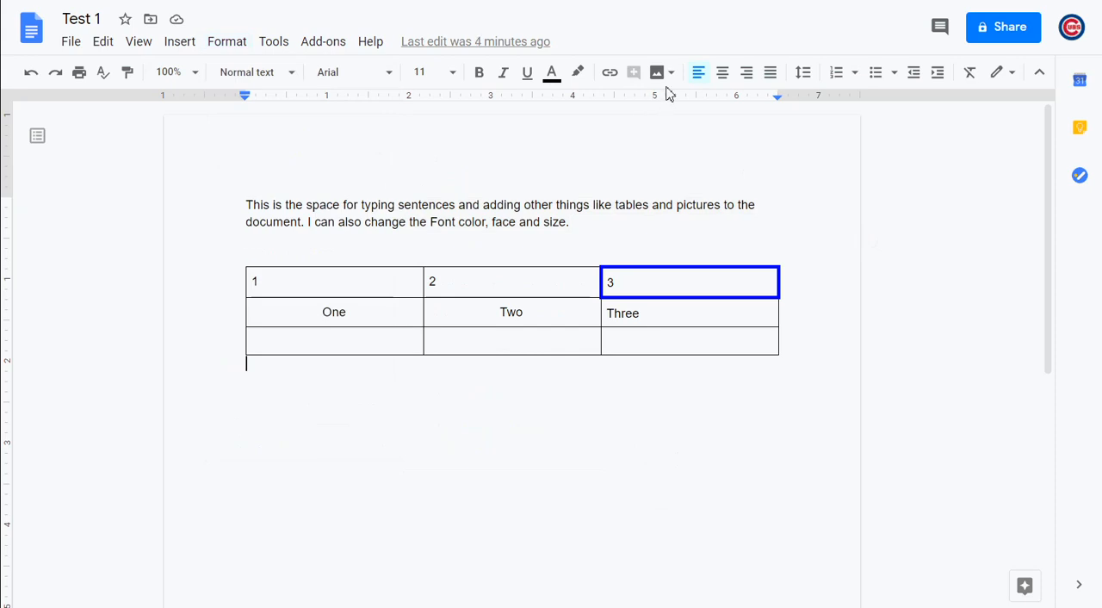
{"action": "left_click", "coordinate": [804, 74]}
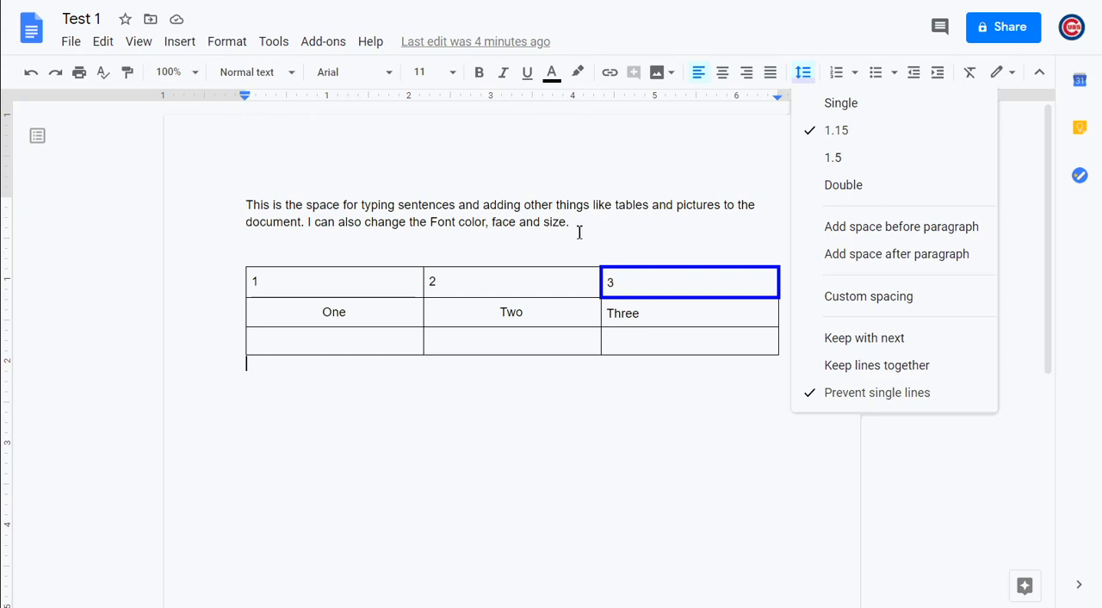
Set the line spacing of the two-sentence paragraph above the table to 1.5
{"action": "left_click_drag", "start_coordinate": [580, 233], "coordinate": [247, 207]}
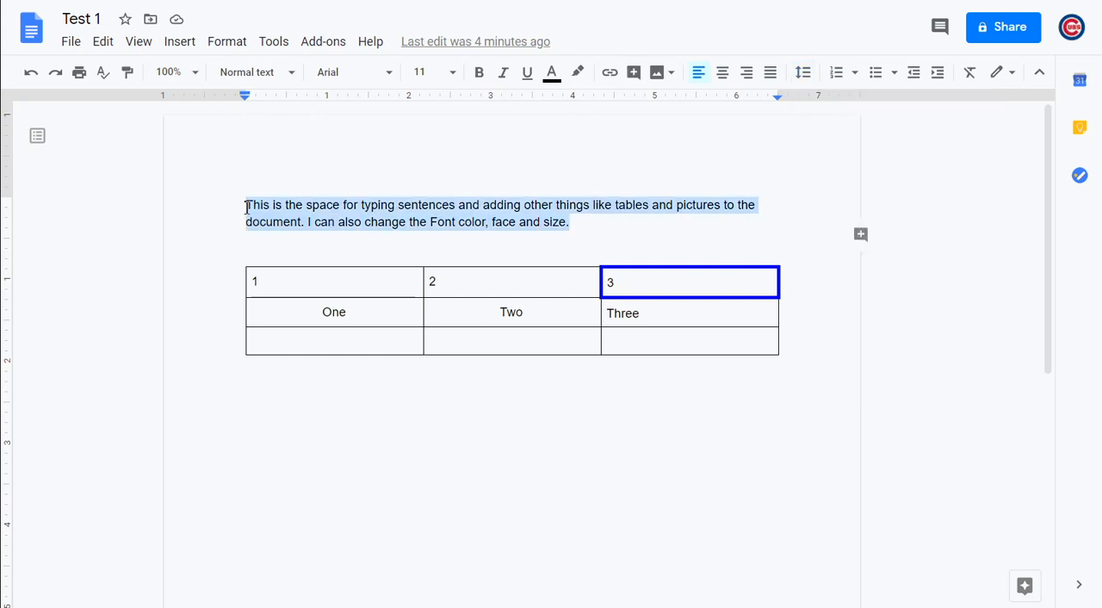
{"action": "left_click", "coordinate": [239, 47]}
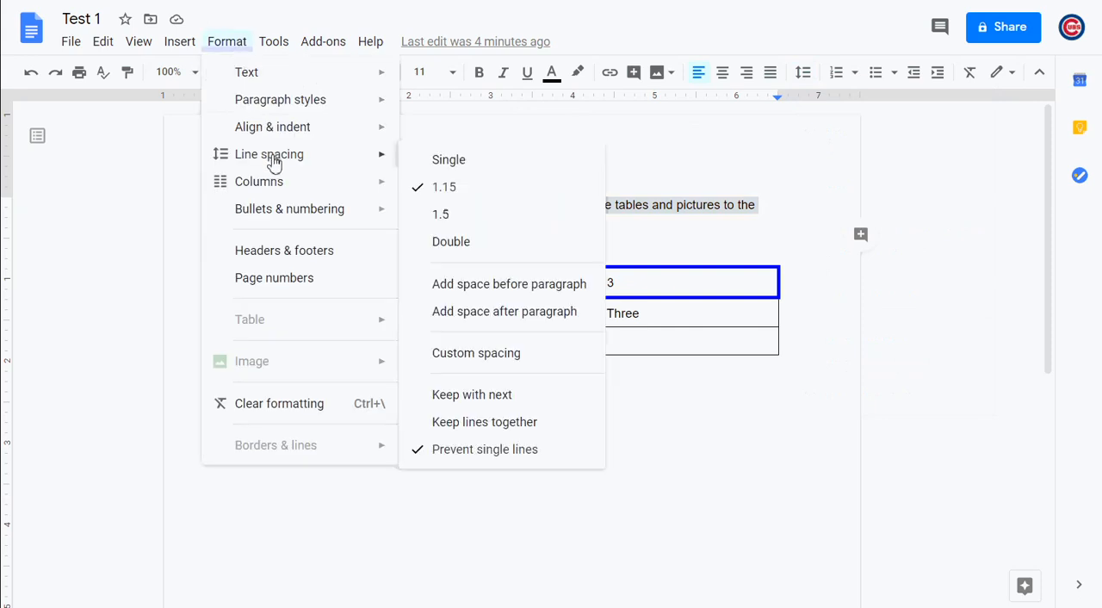
{"action": "left_click", "coordinate": [437, 216]}
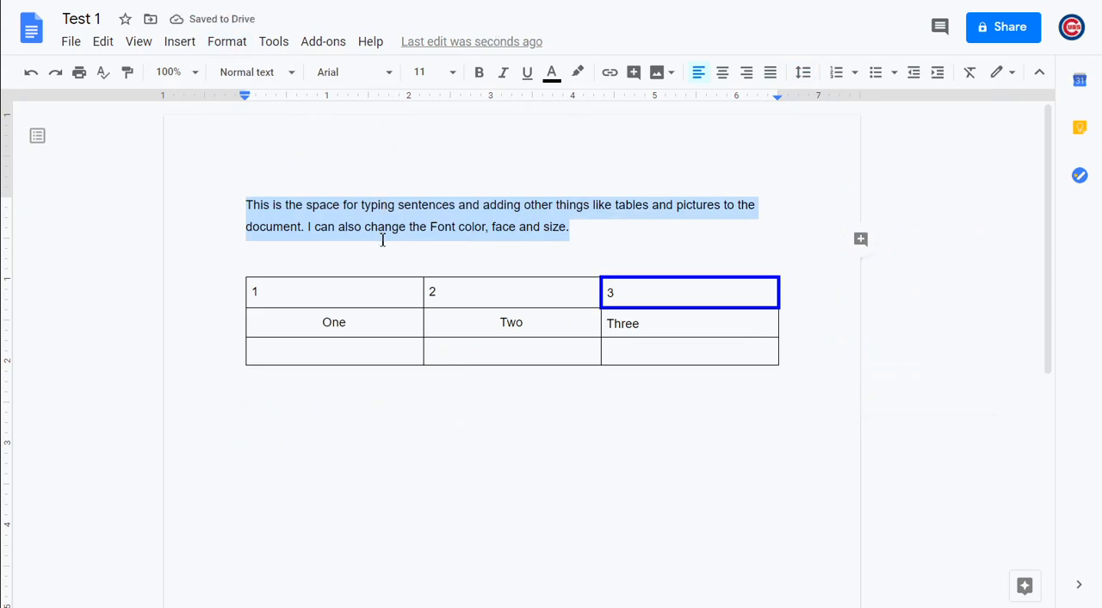
Set the line spacing of the paragraph above the table to Single
{"action": "left_click", "coordinate": [240, 50]}
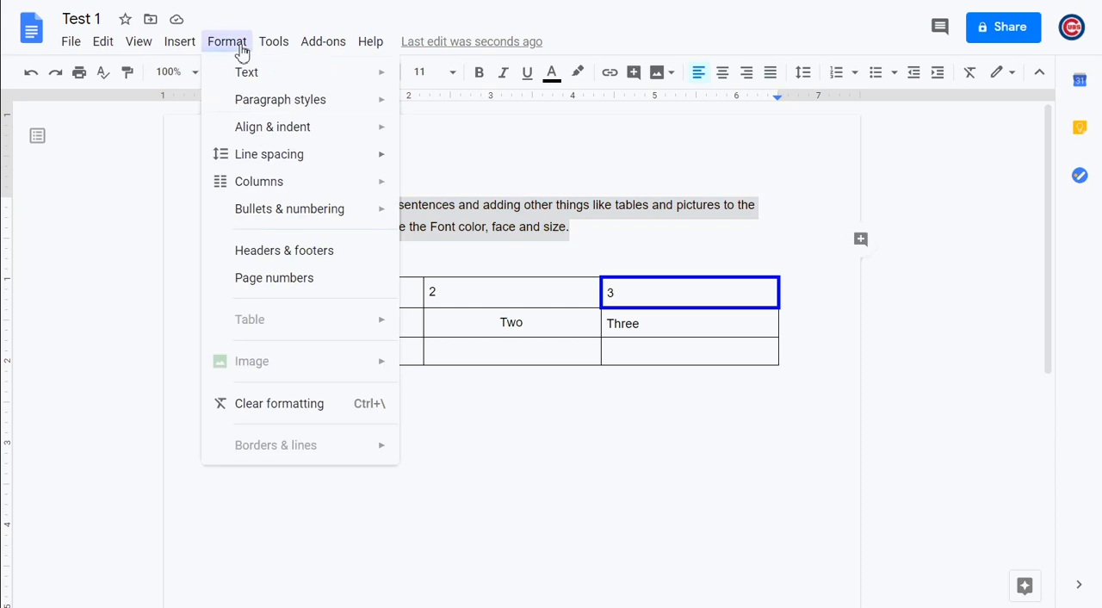
{"action": "mouse_move", "coordinate": [266, 157]}
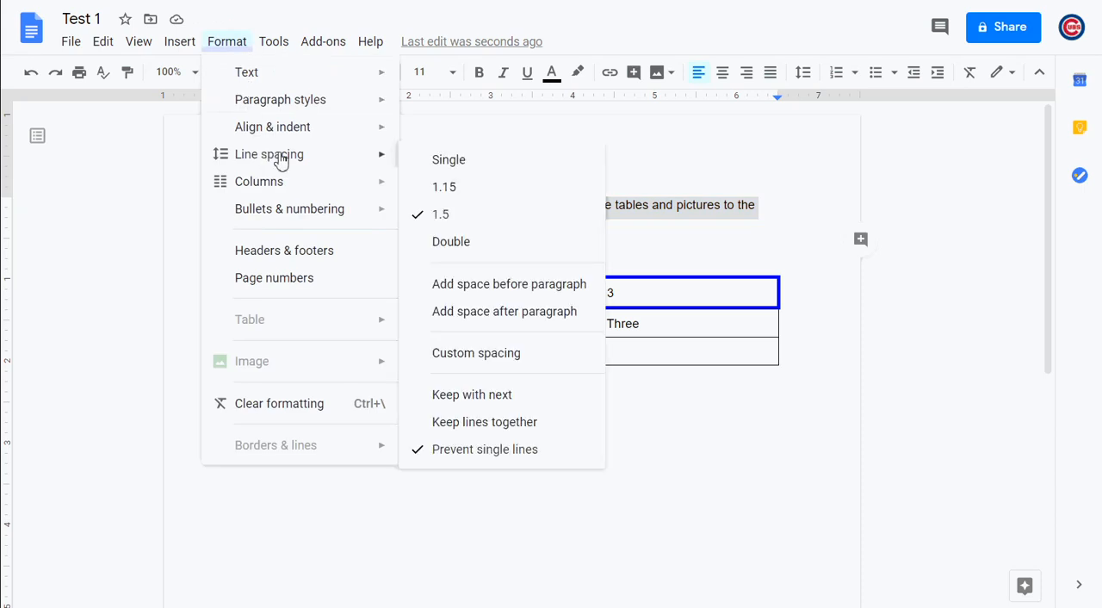
{"action": "left_click", "coordinate": [441, 163]}
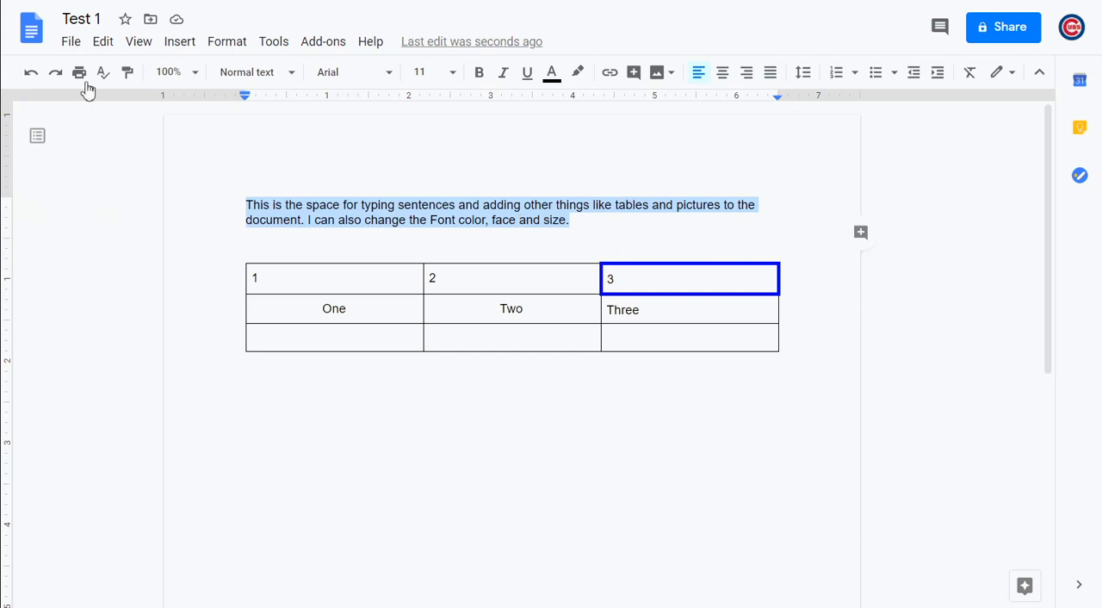
Create a new blank Google Docs document from the Test 1 document
{"action": "left_click", "coordinate": [72, 48]}
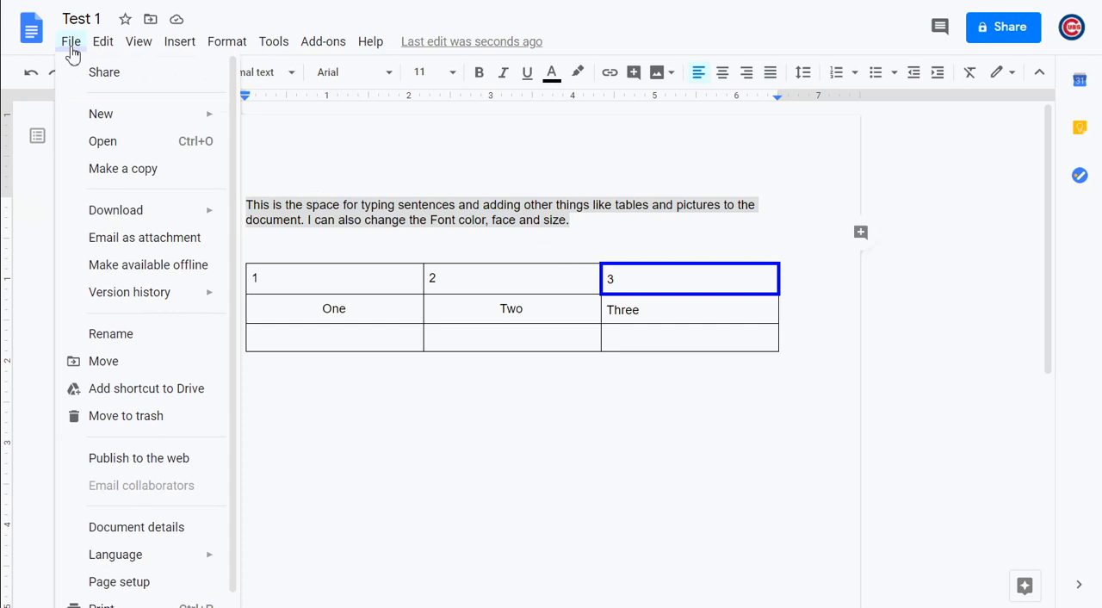
{"action": "mouse_move", "coordinate": [121, 125]}
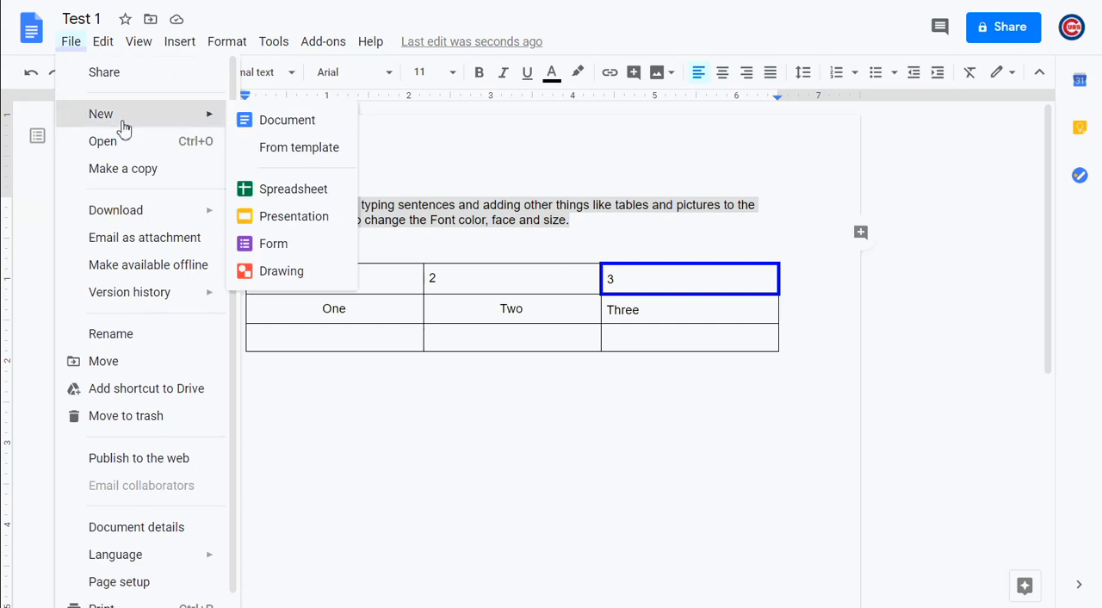
{"action": "left_click", "coordinate": [248, 129]}
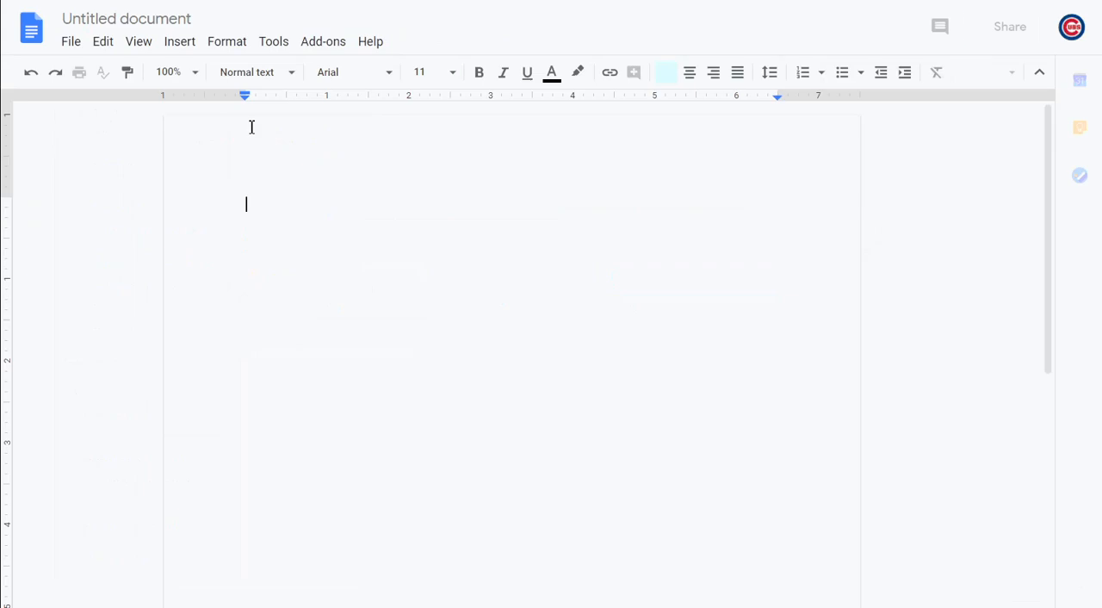
Set the line spacing of the new blank document to 1.5
{"action": "left_click", "coordinate": [235, 45]}
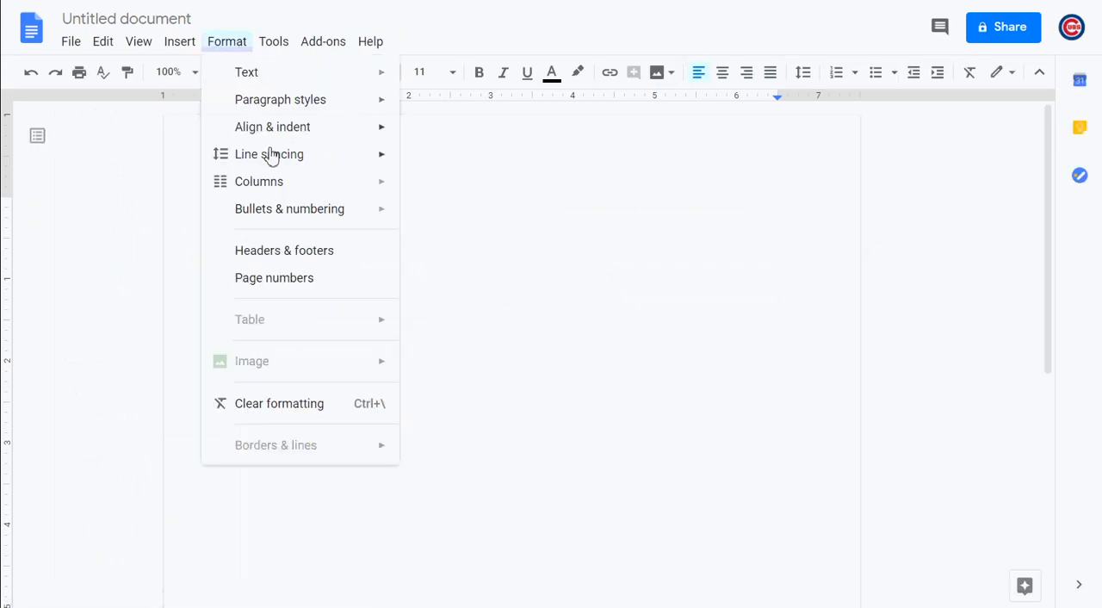
{"action": "mouse_move", "coordinate": [276, 158]}
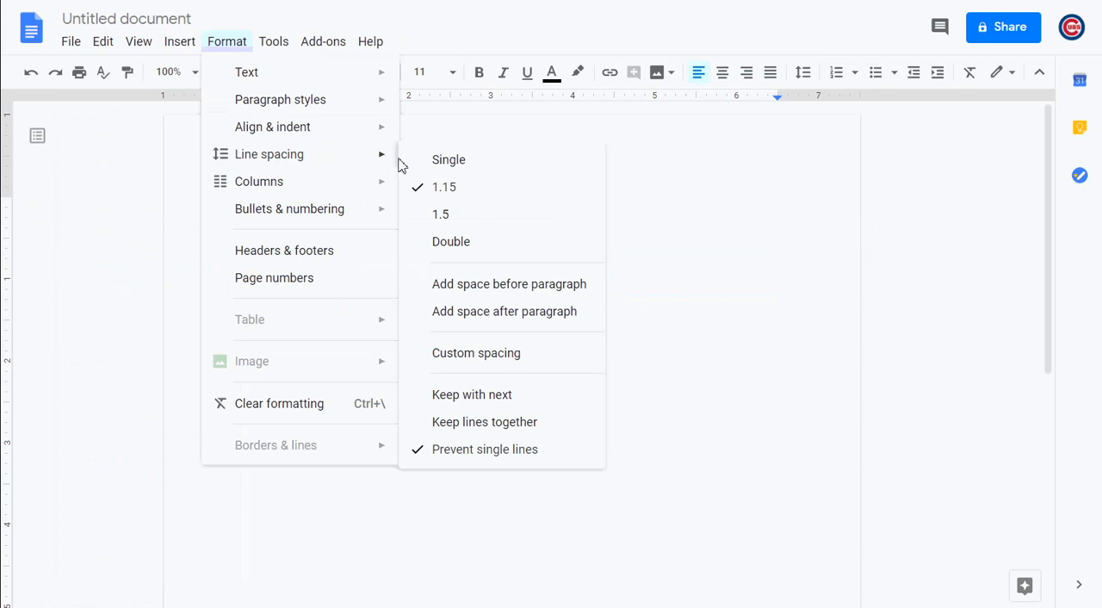
{"action": "left_click", "coordinate": [457, 222]}
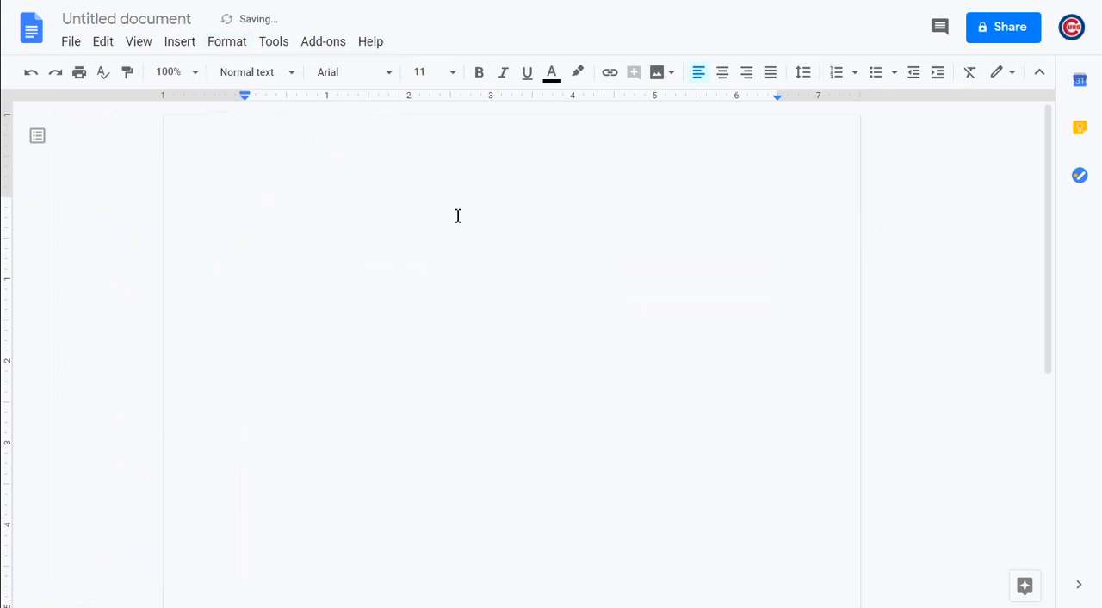
Enter the words "This", "You" and "Space" on three separate lines, followed by a new empty line
{"action": "type", "text": "This"}
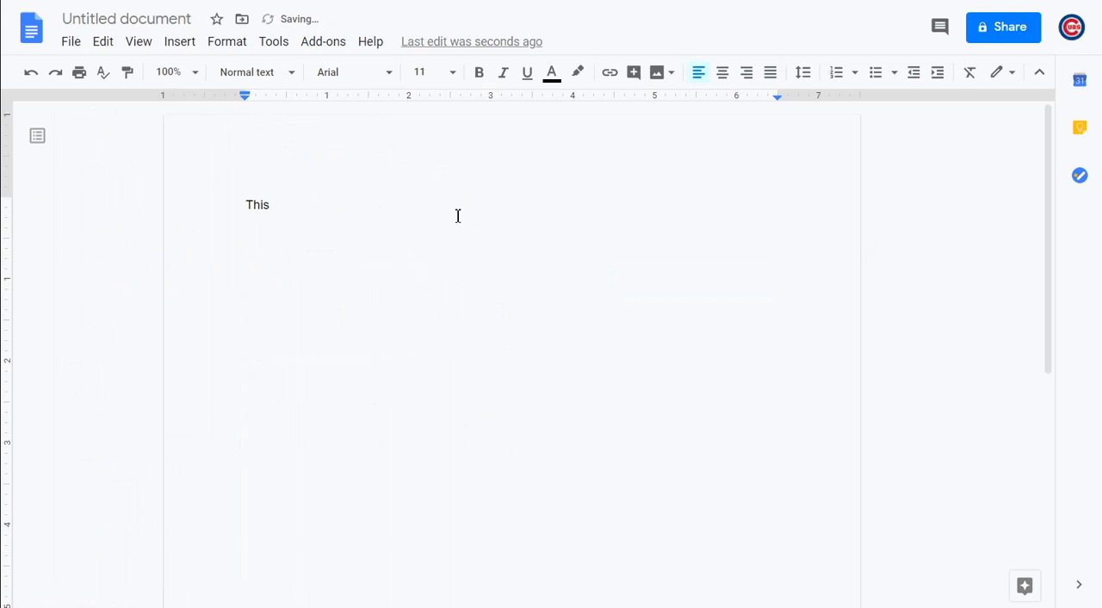
{"action": "key", "text": "Return"}
{"action": "type", "text": "You"}
{"action": "key", "text": "Return"}
{"action": "type", "text": "Space"}
{"action": "key", "text": "Return"}
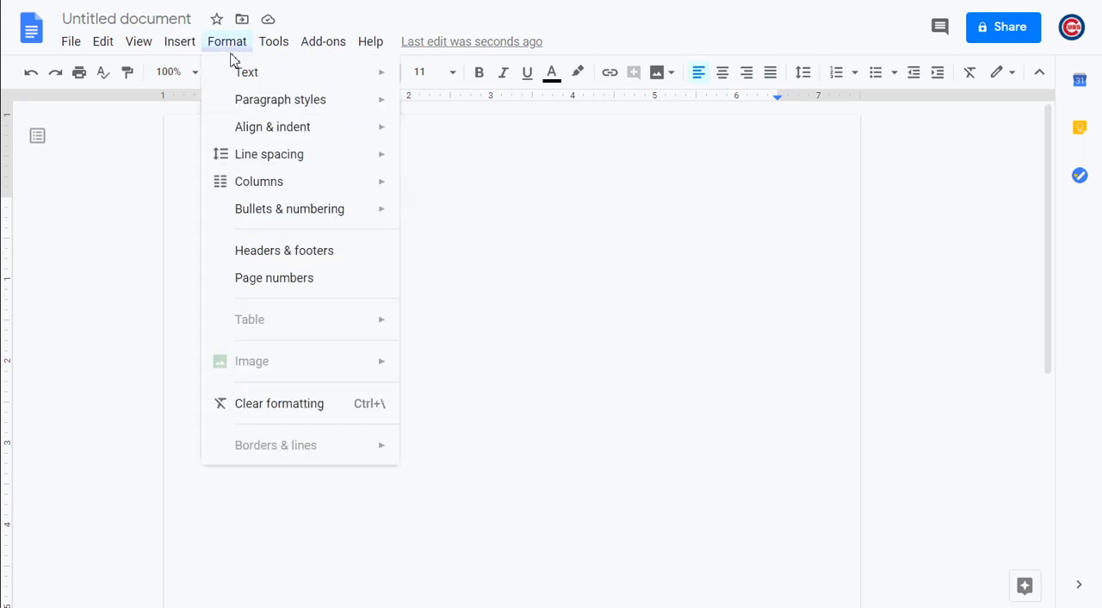
Set the line spacing of the empty line below "Space" to 1.15 and write "Spacing is 1.5" there, followed by a line break
{"action": "mouse_move", "coordinate": [280, 155]}
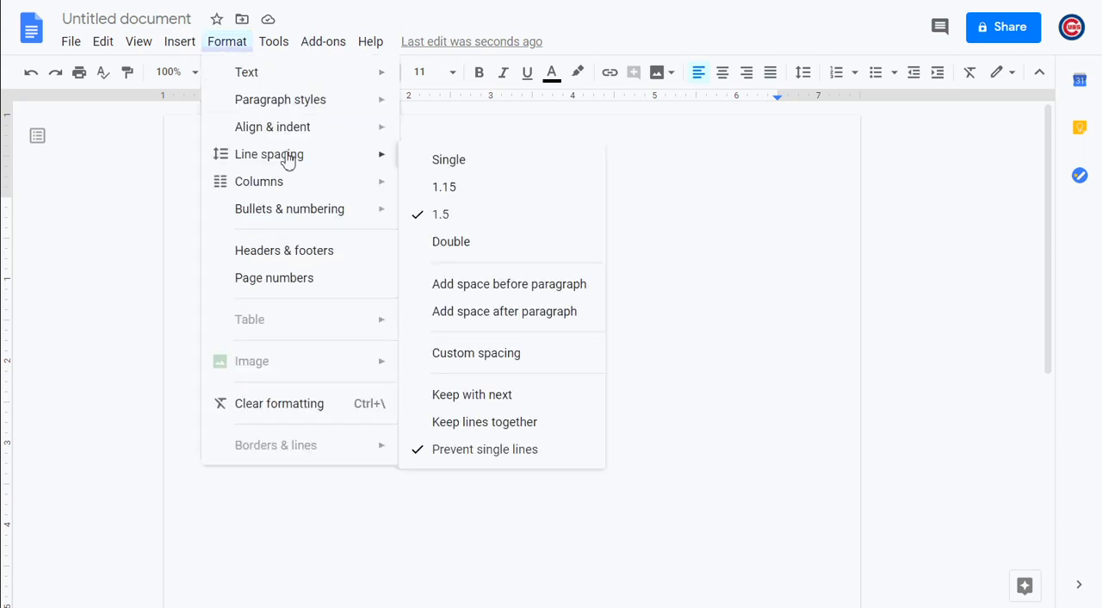
{"action": "left_click", "coordinate": [461, 191]}
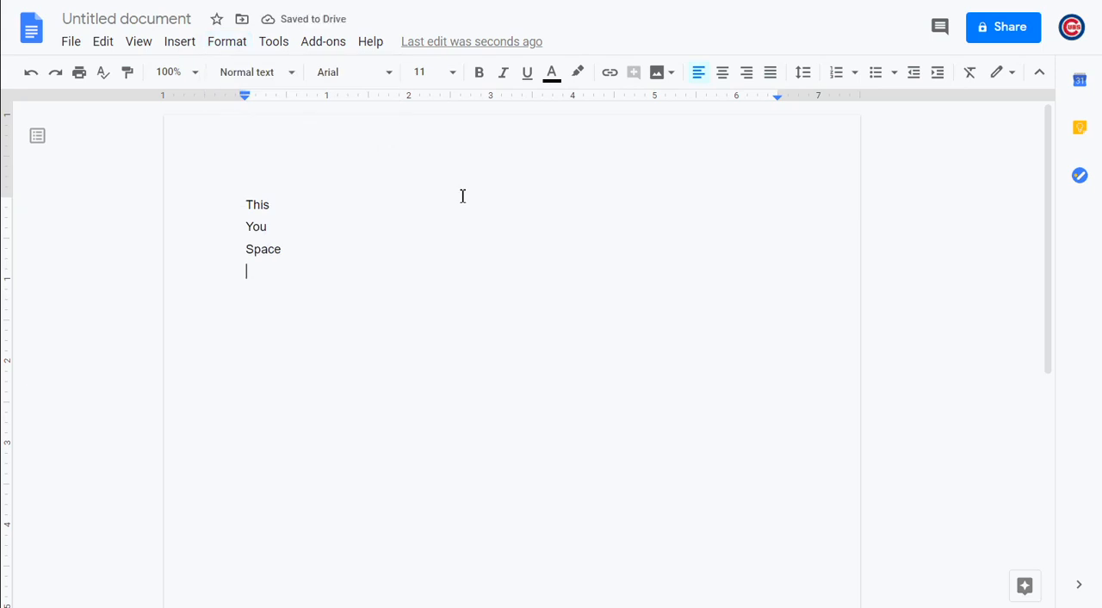
{"action": "type", "text": "Spaci"}
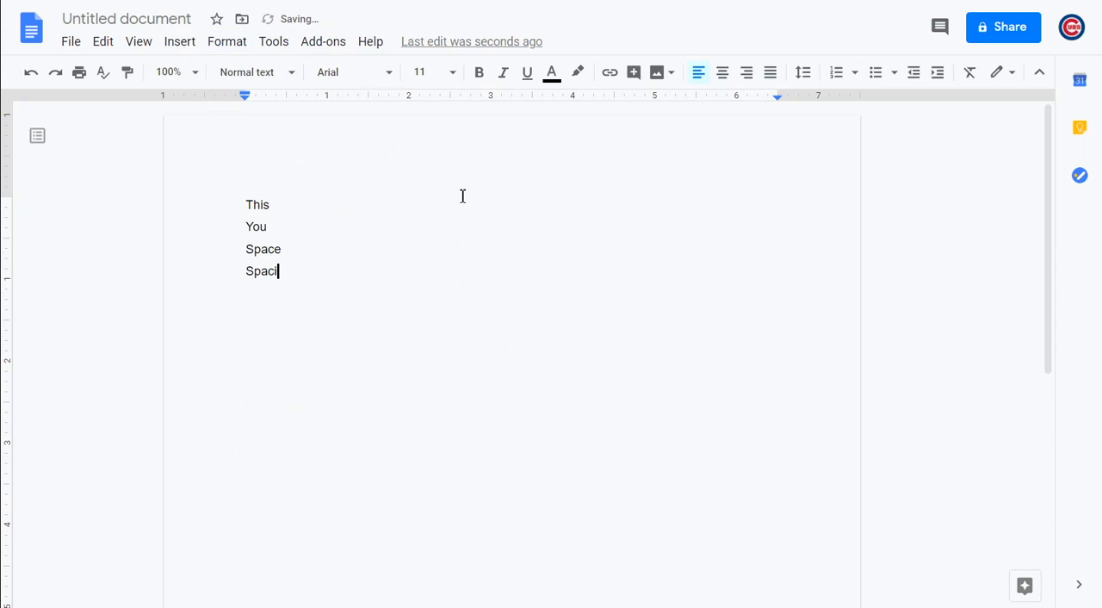
{"action": "type", "text": "ng is 1.5"}
{"action": "key", "text": "Return"}
Write "Spacing is 1.15" on the empty line below "Spacing is 1.5"
{"action": "type", "text": "Spacing "}
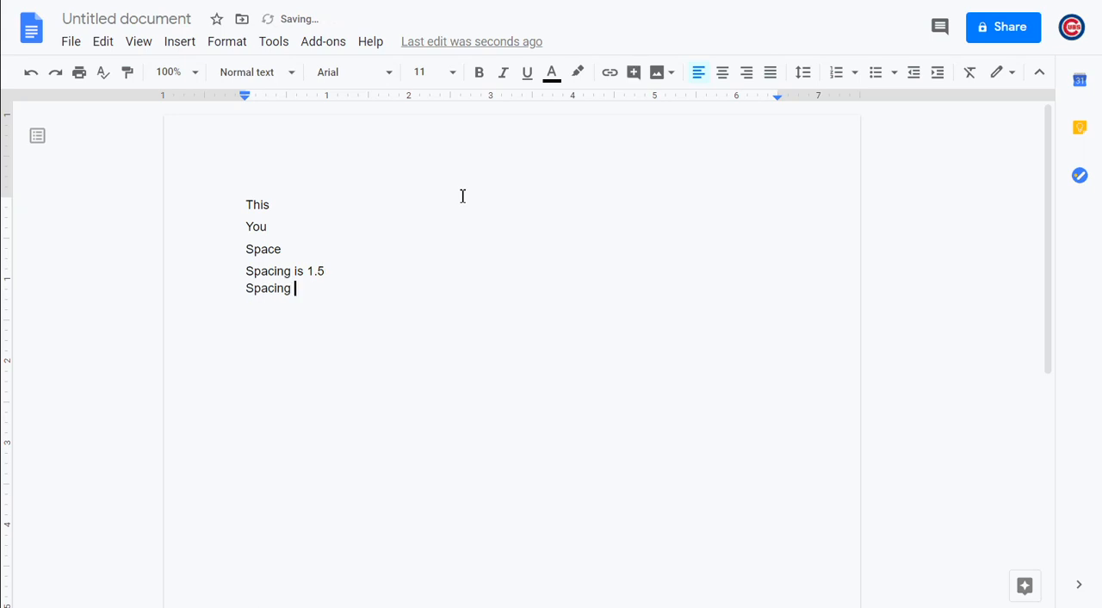
{"action": "type", "text": "is 1.15"}
Set the line spacing of all five lines of text to Single
{"action": "left_click_drag", "start_coordinate": [352, 293], "coordinate": [215, 216]}
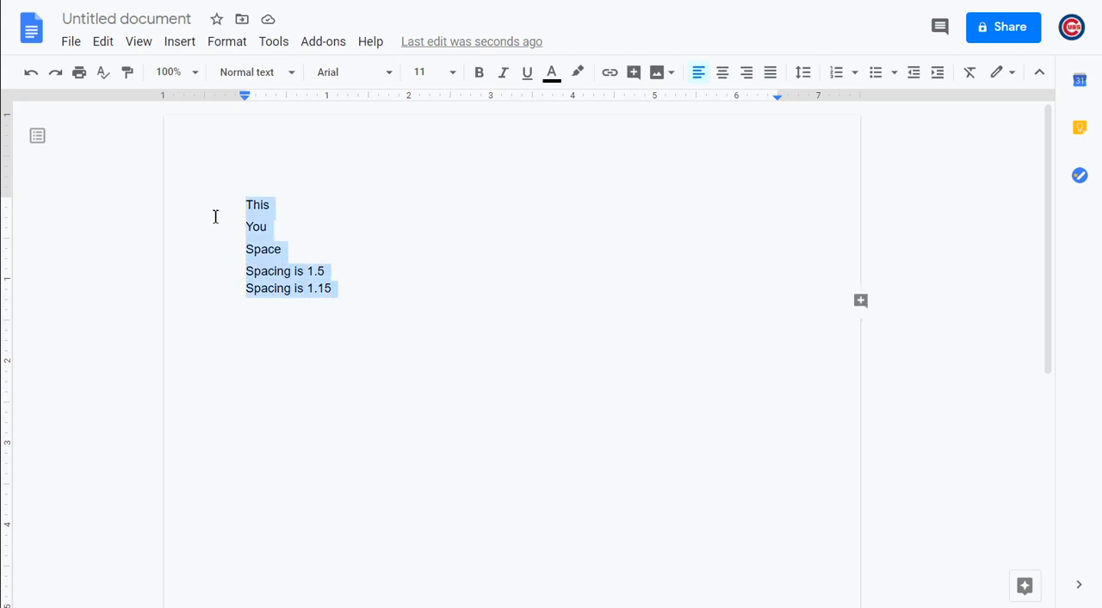
{"action": "left_click", "coordinate": [228, 46]}
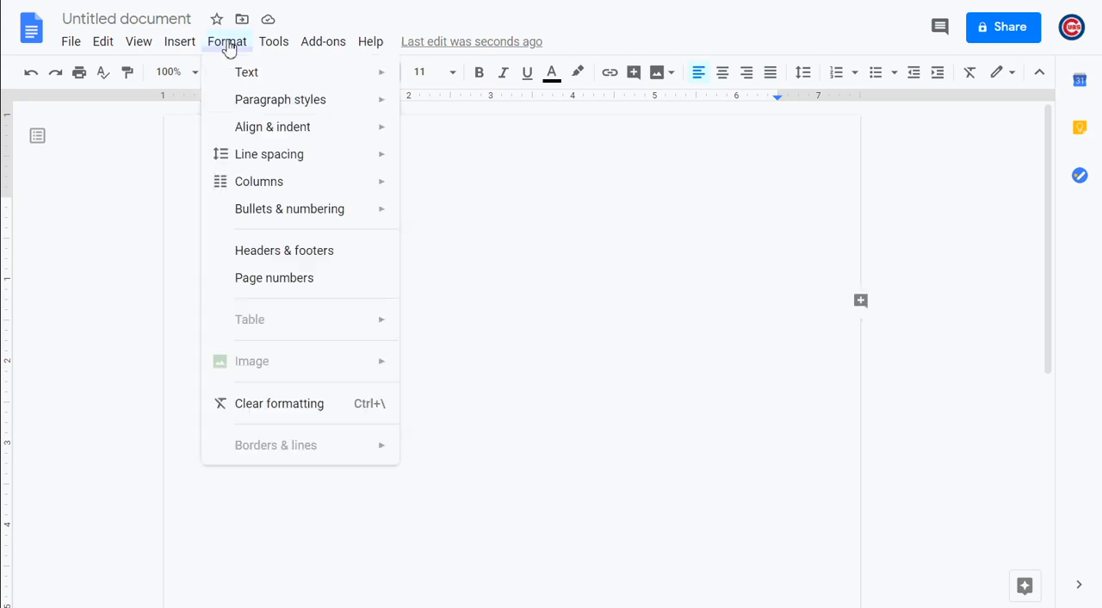
{"action": "mouse_move", "coordinate": [302, 160]}
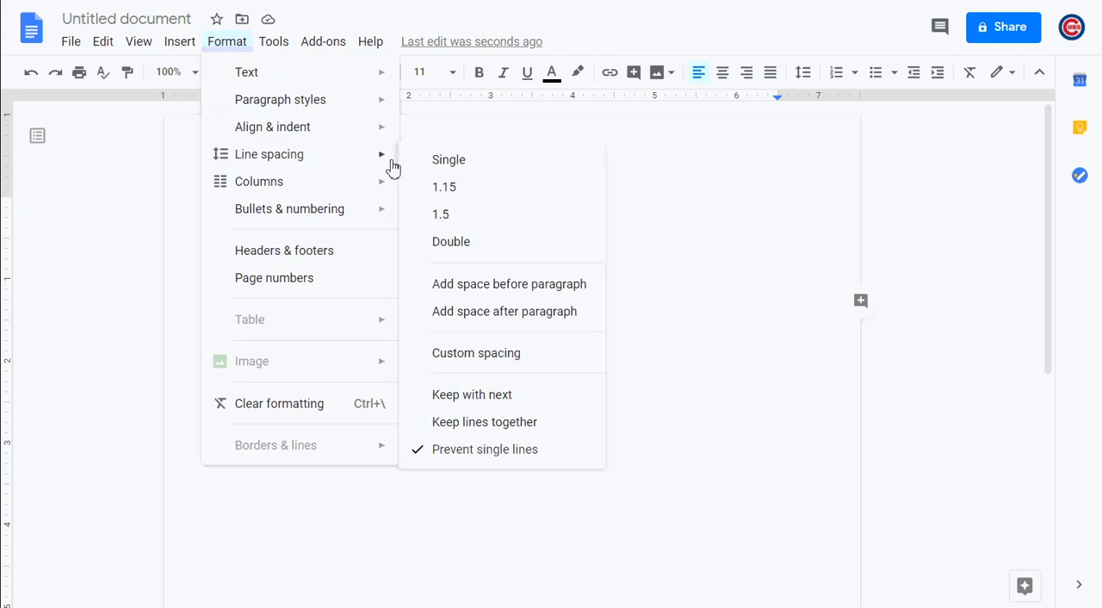
{"action": "left_click", "coordinate": [449, 164]}
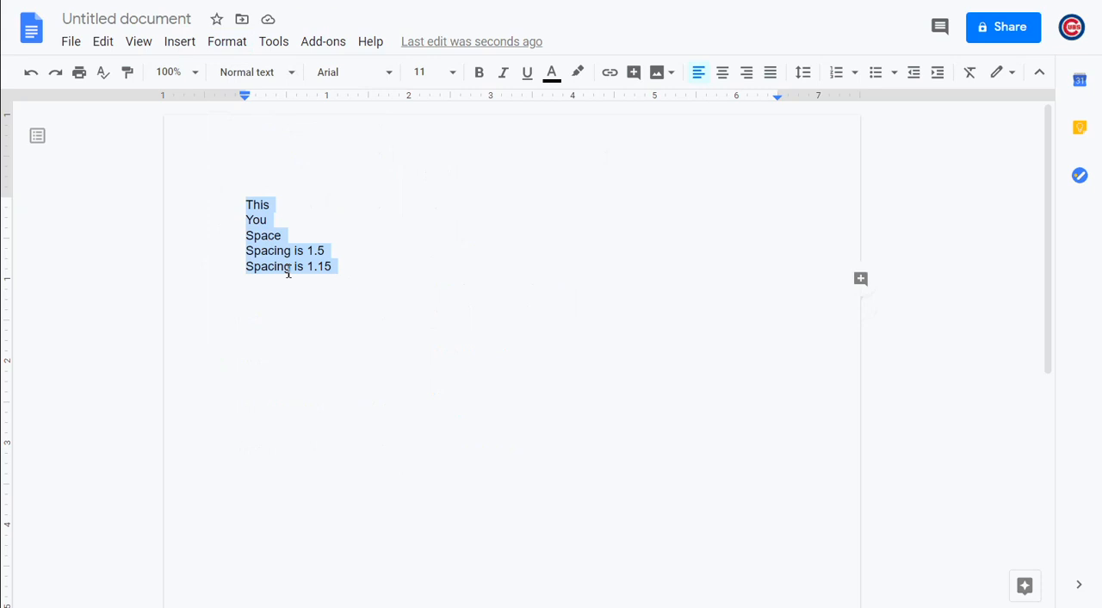
Rename the untitled document as Test 2
{"action": "left_click", "coordinate": [193, 20]}
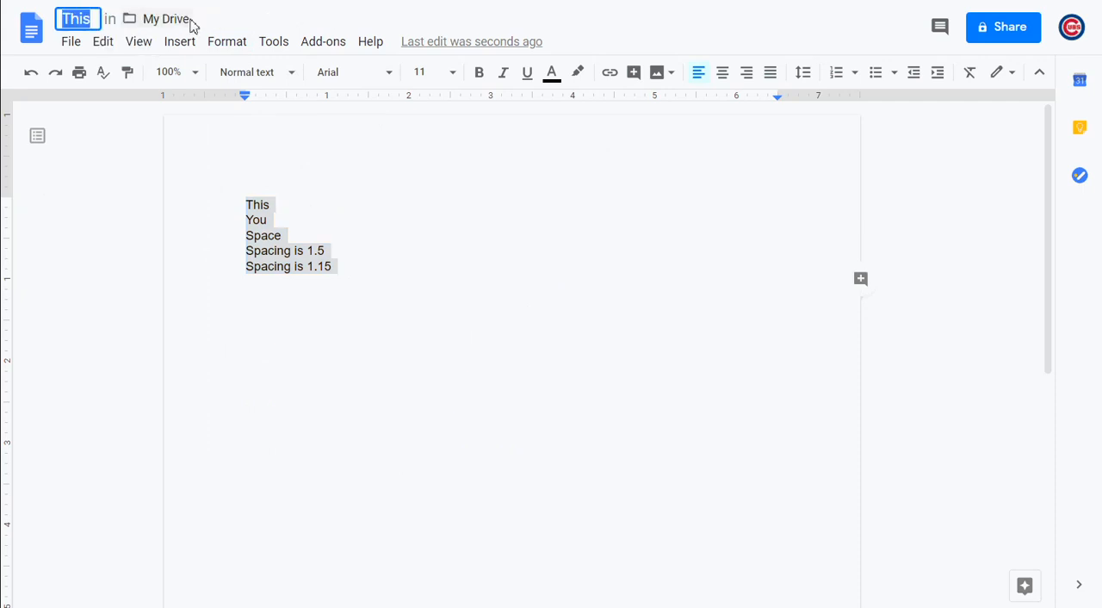
{"action": "type", "text": "Test 2"}
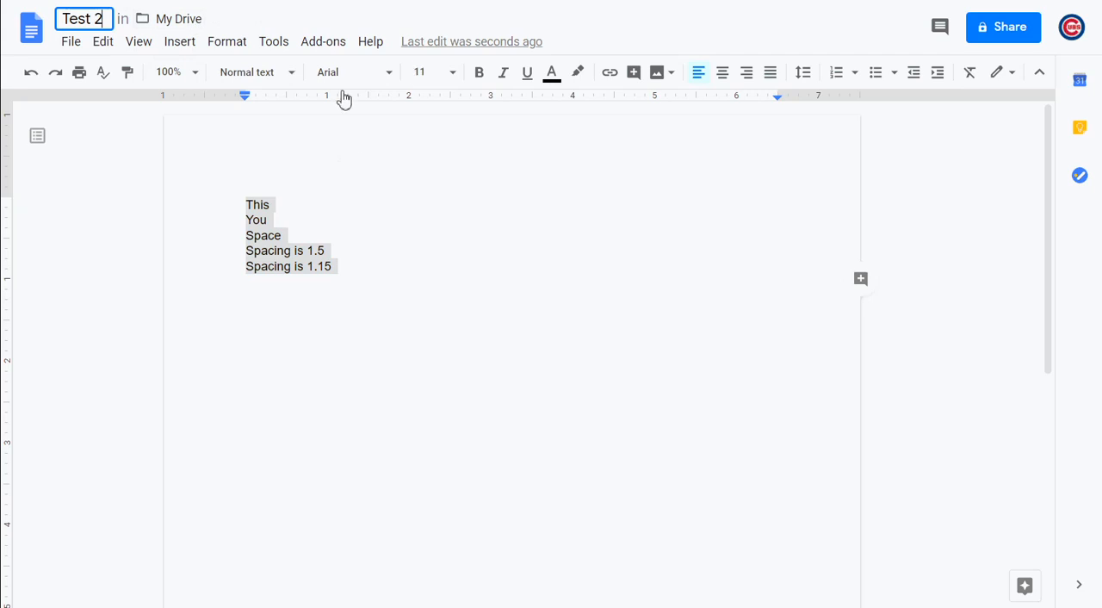
{"action": "left_click", "coordinate": [406, 282]}
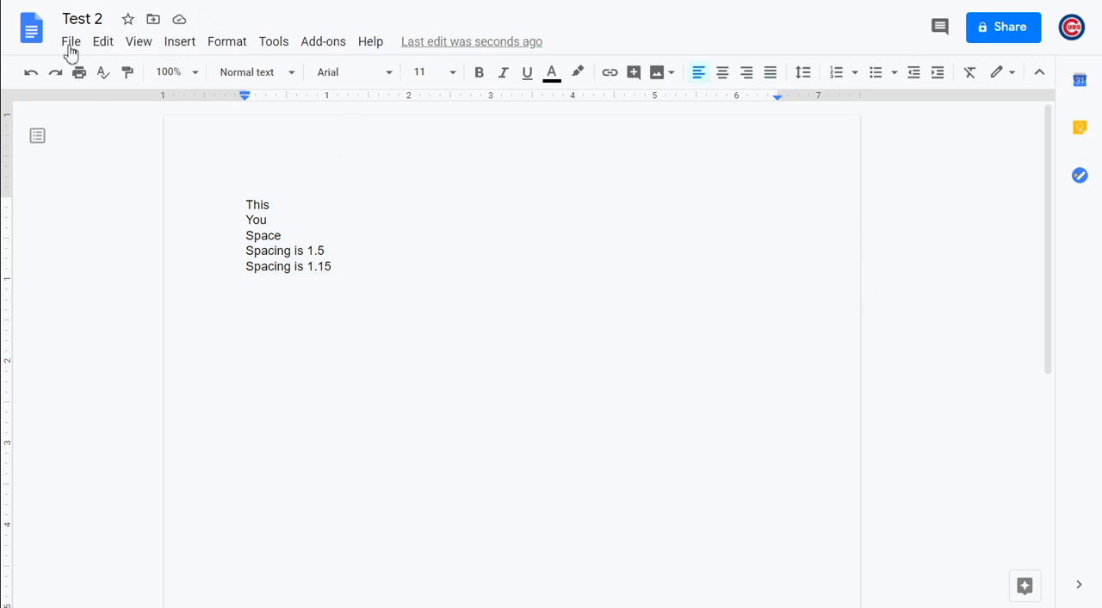
Return to the Docs home page and open the recent document Test 1
{"action": "left_click", "coordinate": [39, 40]}
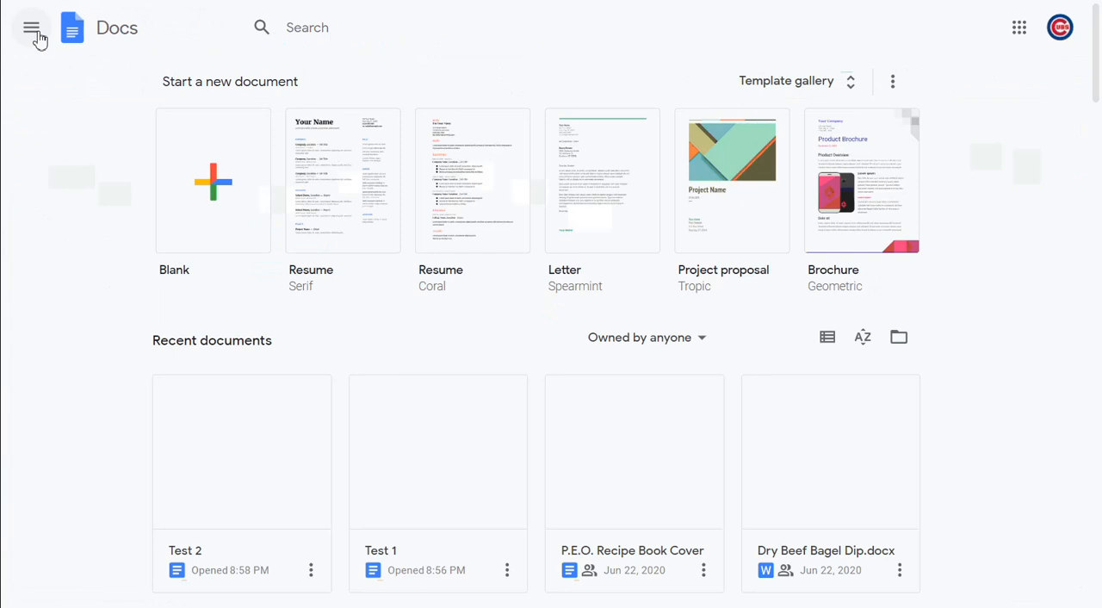
{"action": "left_click", "coordinate": [360, 466]}
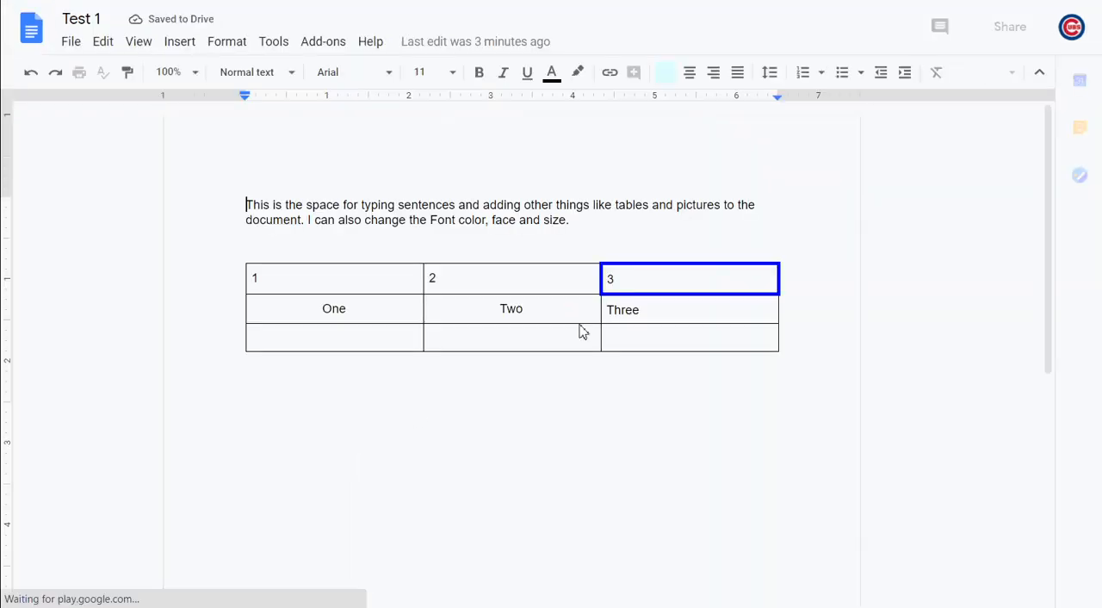
Add the sentence "This is some text that has been added to my document." below the table, one blank line down
{"action": "left_click", "coordinate": [802, 342]}
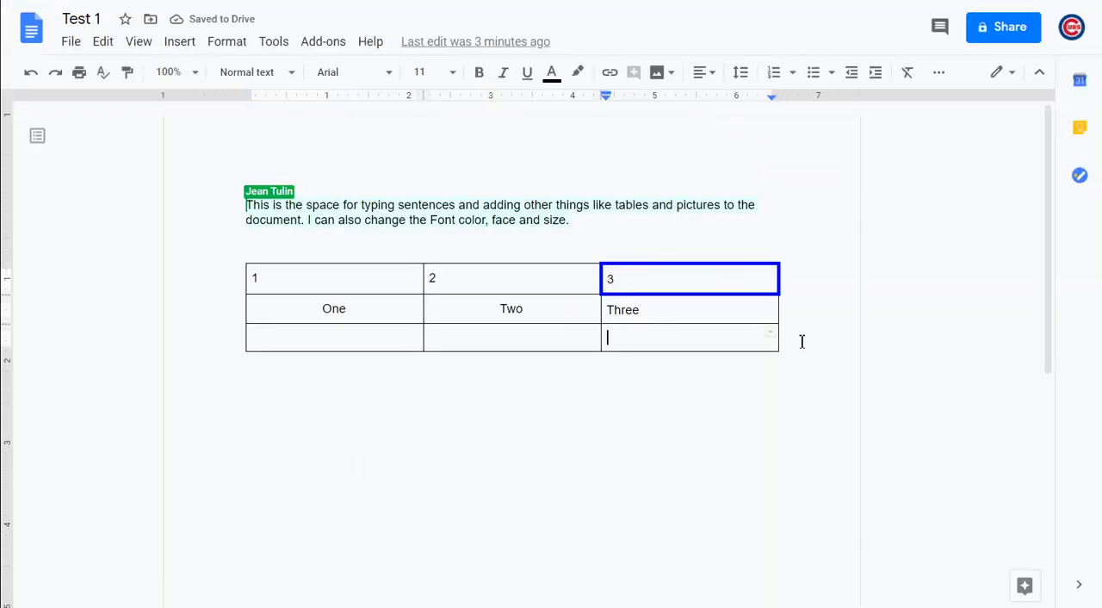
{"action": "left_click", "coordinate": [537, 395]}
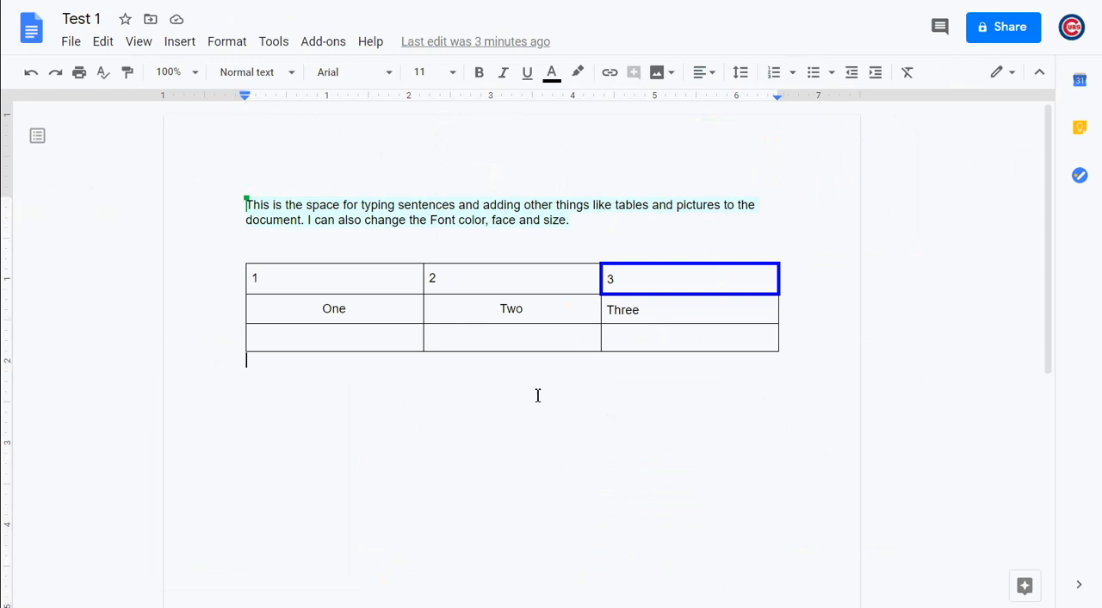
{"action": "key", "text": "Return"}
{"action": "type", "text": "Th"}
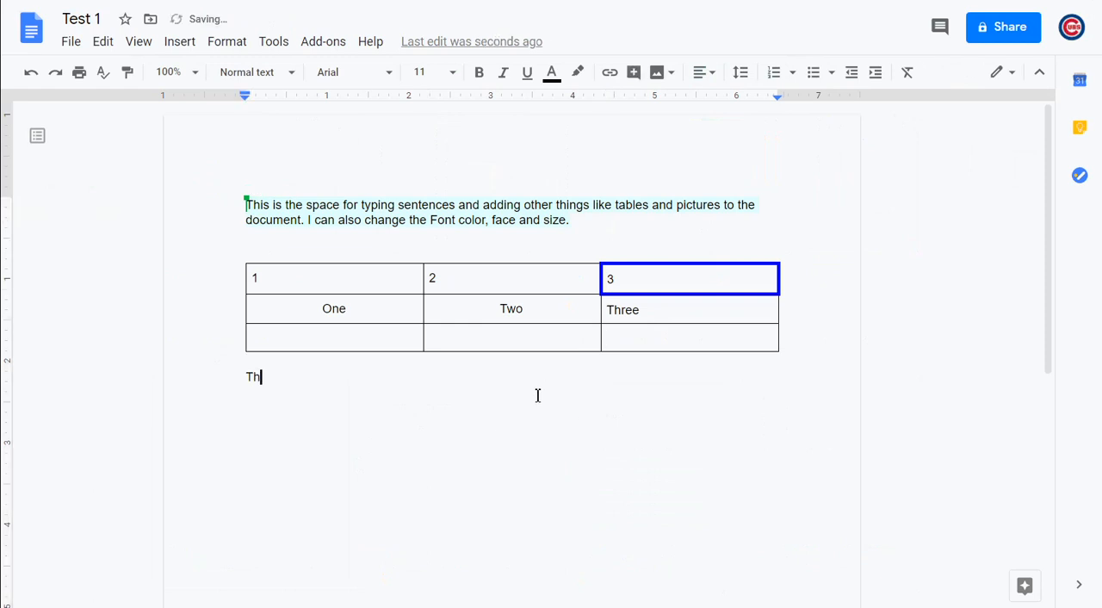
{"action": "type", "text": "is is some text that has been "}
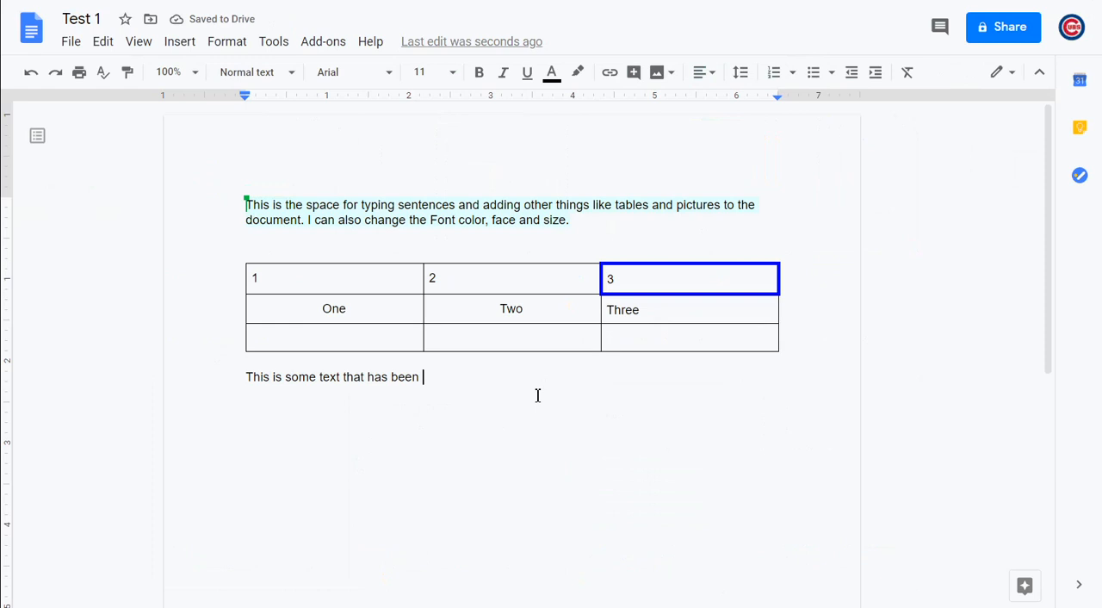
{"action": "type", "text": "added to my d"}
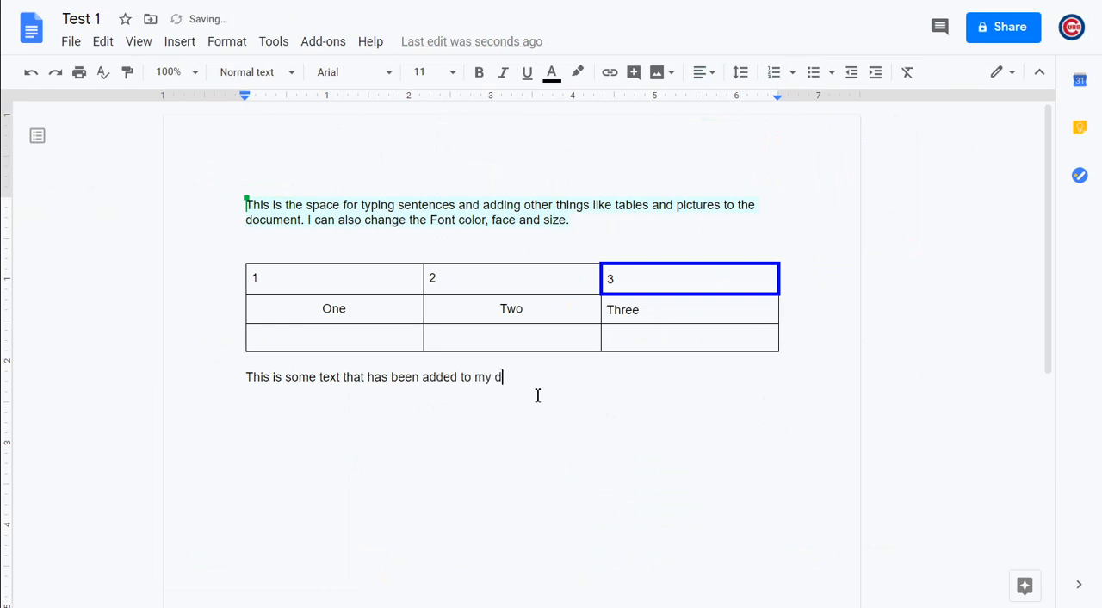
{"action": "type", "text": "ocument."}
Change the font of the sentence below the table to Trebuchet MS
{"action": "left_click_drag", "start_coordinate": [570, 377], "coordinate": [247, 377]}
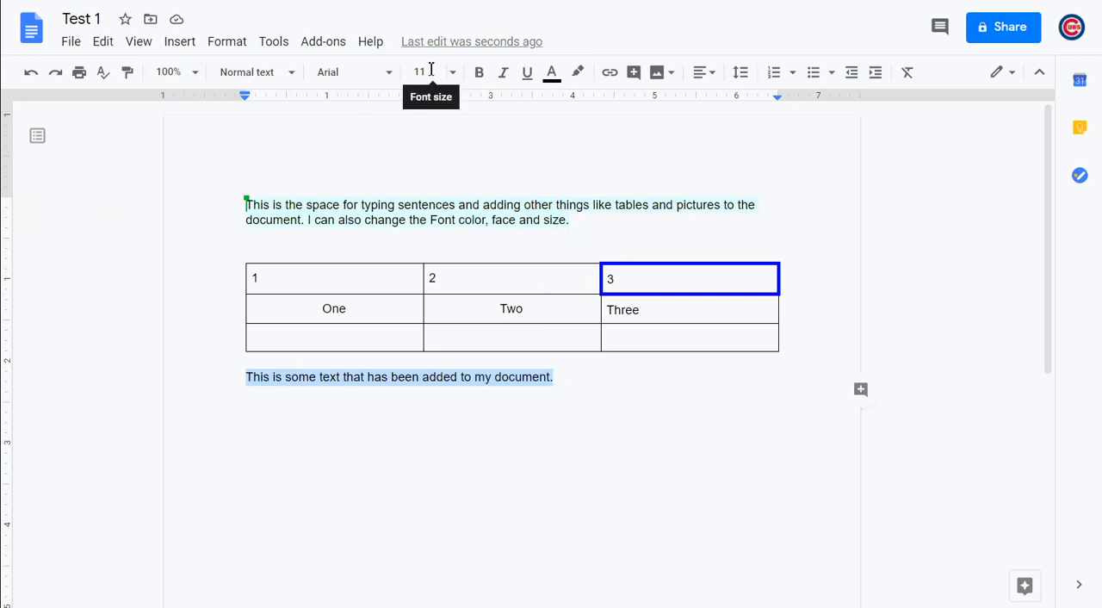
{"action": "left_click", "coordinate": [361, 74]}
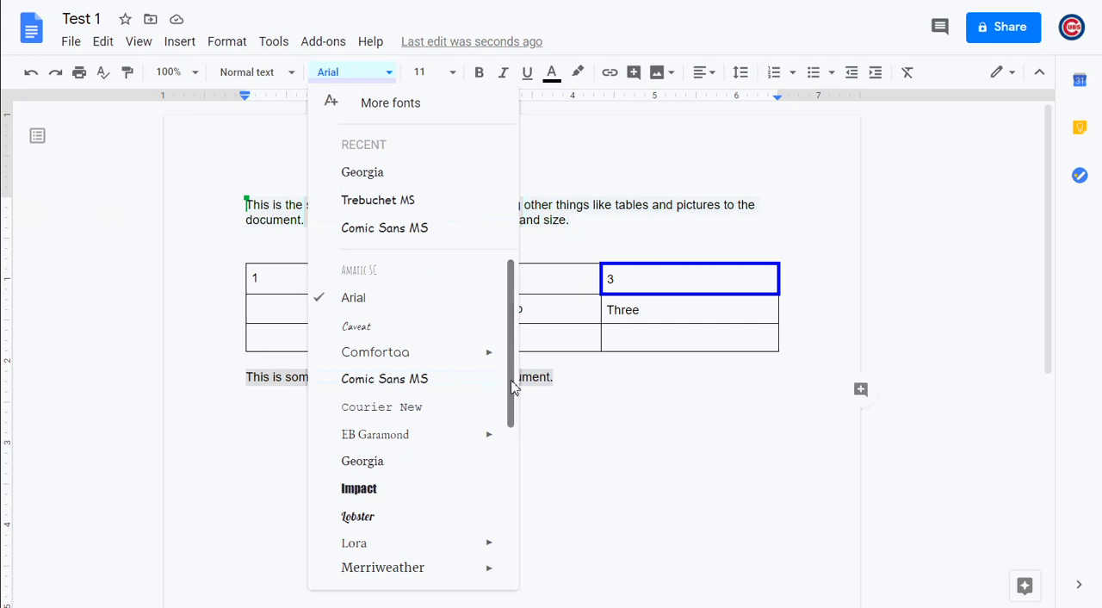
{"action": "left_click_drag", "start_coordinate": [512, 383], "coordinate": [534, 568]}
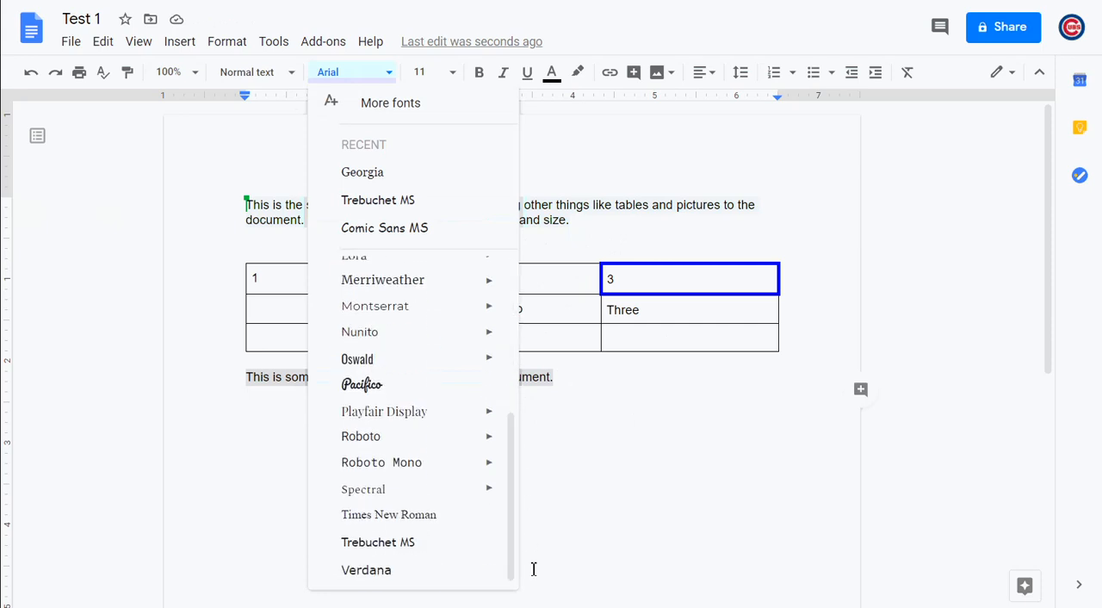
{"action": "left_click", "coordinate": [410, 543]}
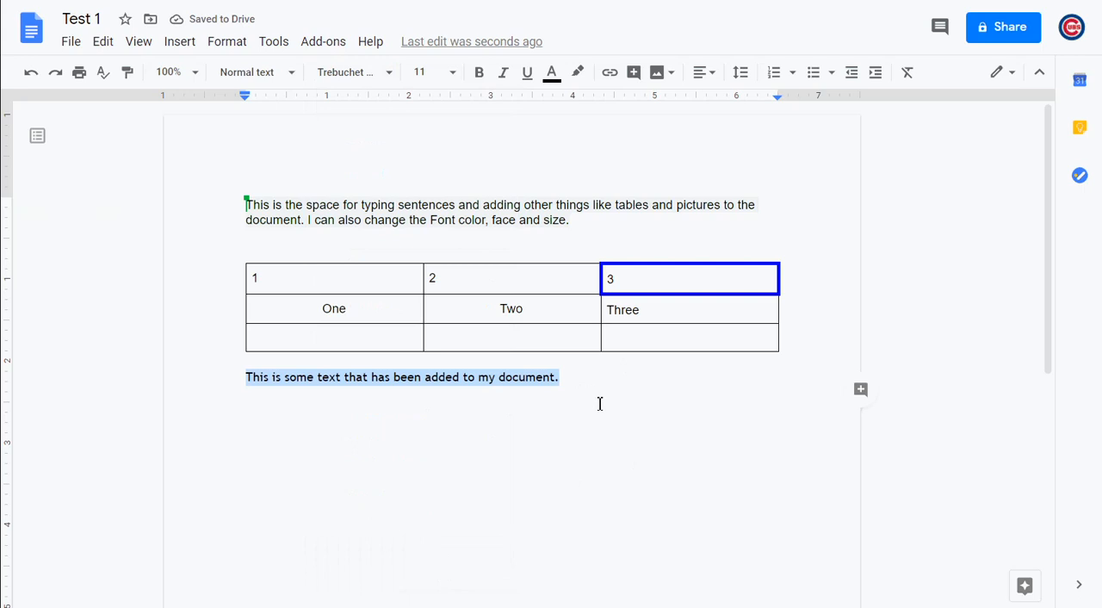
{"action": "left_click", "coordinate": [499, 458]}
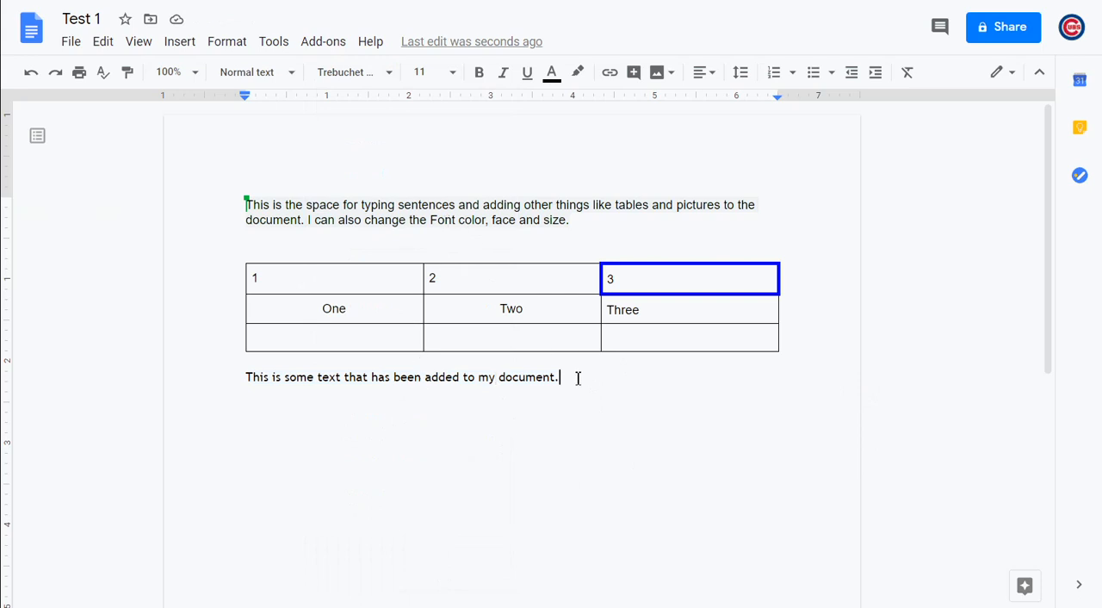
Set the font size of the sentence below the table to 14
{"action": "left_click_drag", "start_coordinate": [581, 376], "coordinate": [236, 387]}
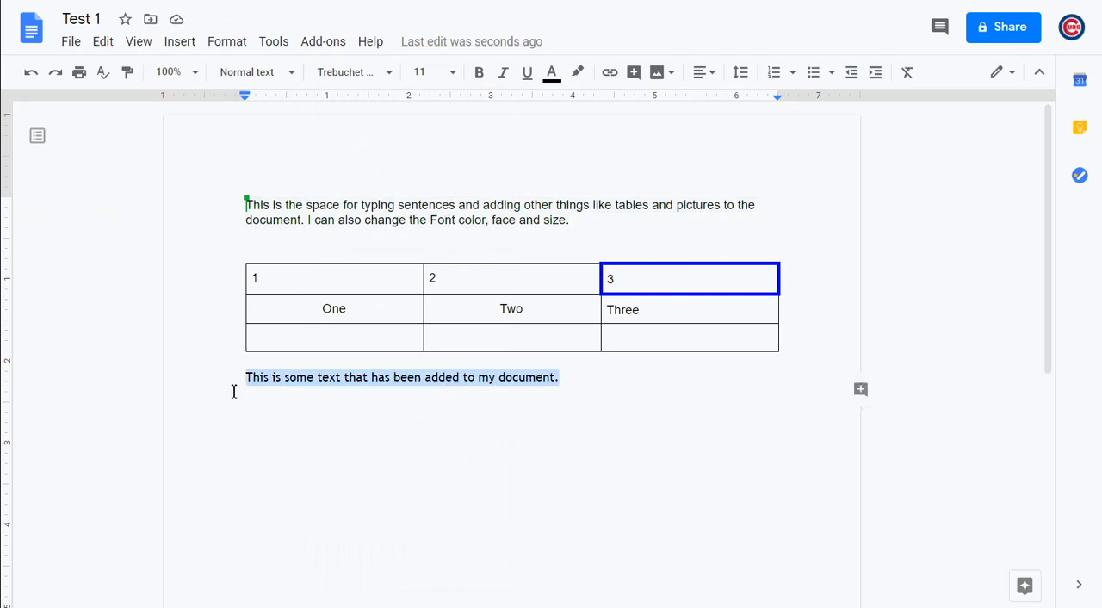
{"action": "left_click", "coordinate": [450, 81]}
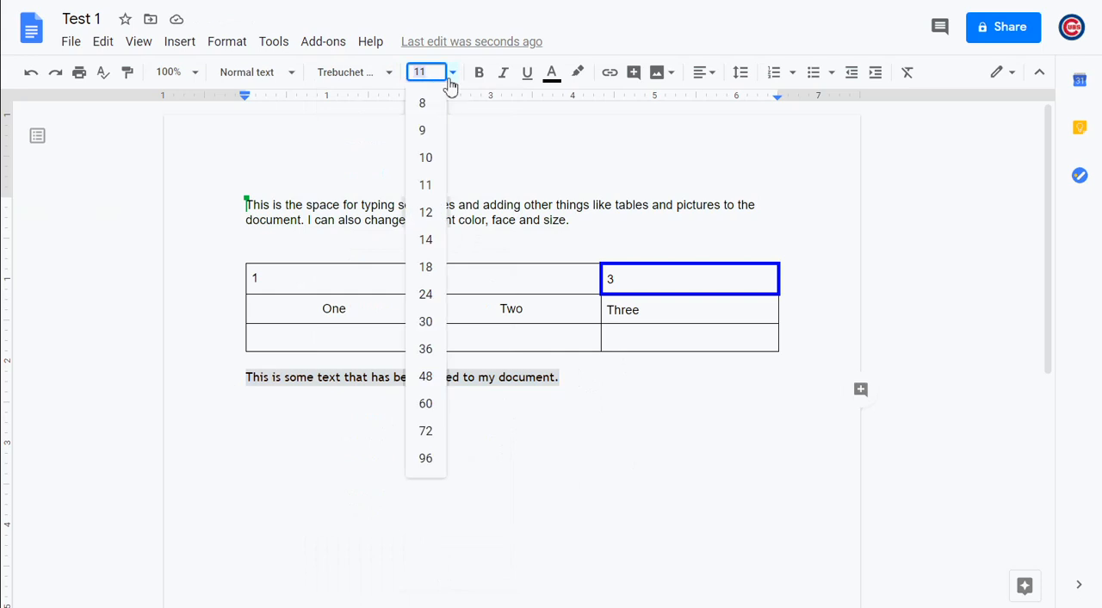
{"action": "left_click", "coordinate": [430, 239]}
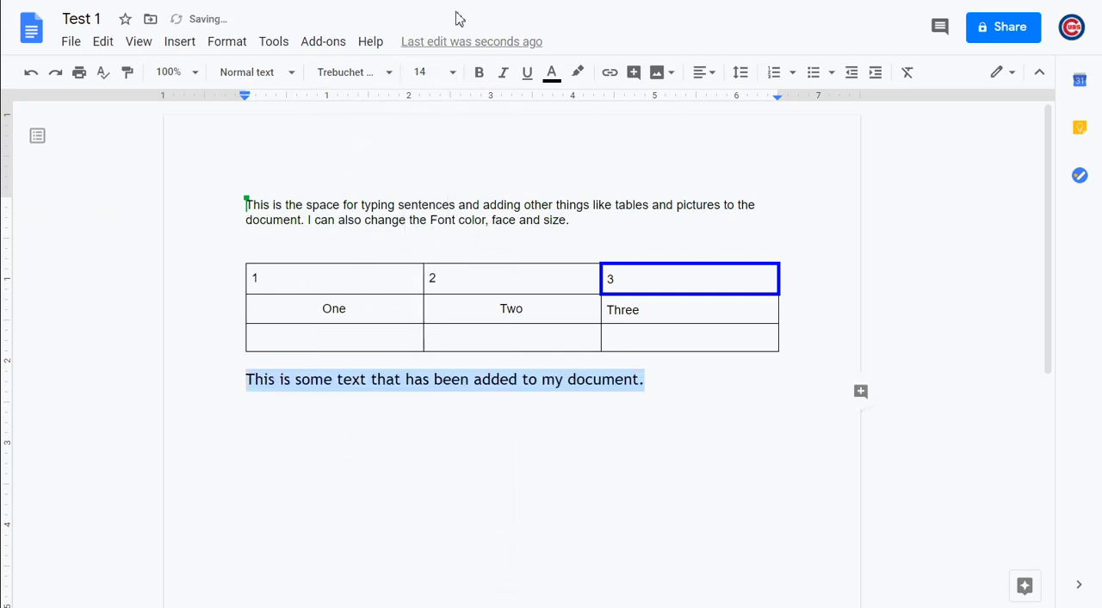
Make the selected sentence below the table bold and underlined
{"action": "left_click", "coordinate": [480, 76]}
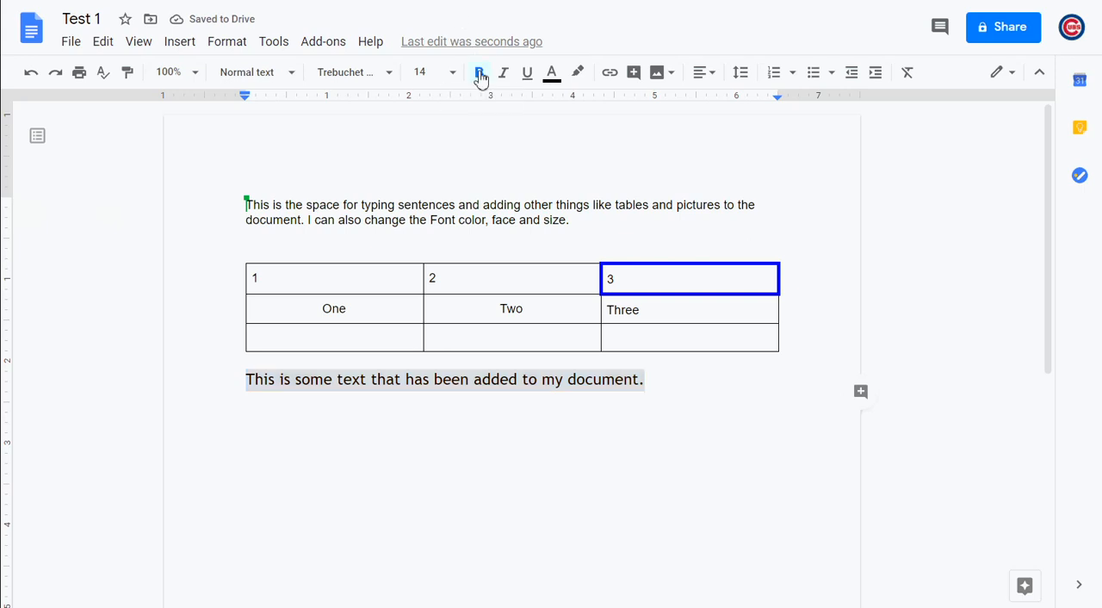
{"action": "left_click", "coordinate": [530, 76]}
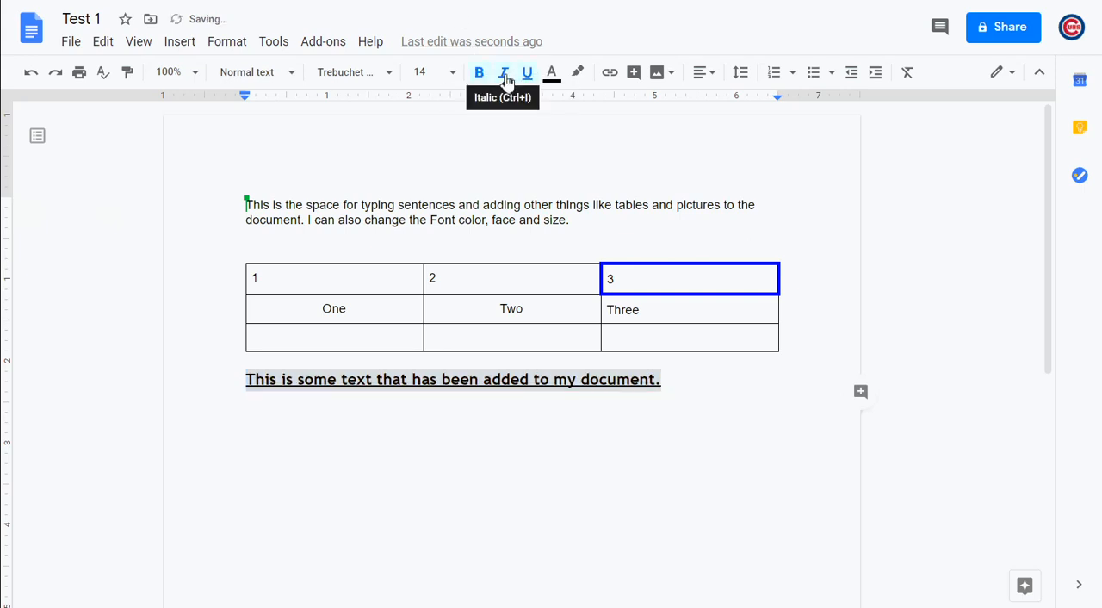
Try italics on the selected sentence below the table, and clear its italic, underline and bold formatting
{"action": "left_click", "coordinate": [505, 78]}
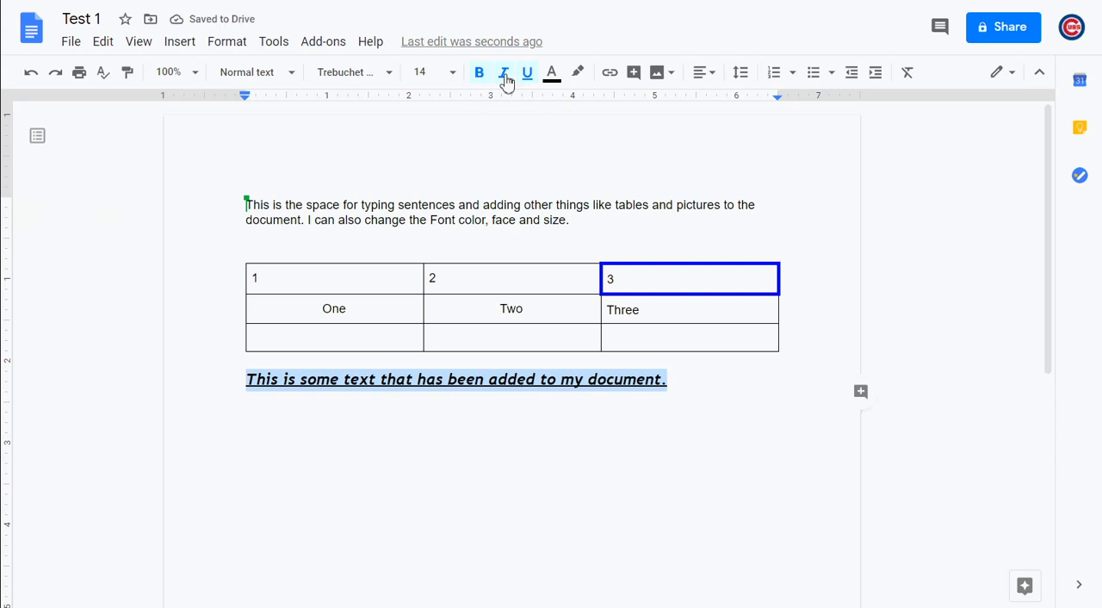
{"action": "left_click", "coordinate": [505, 78]}
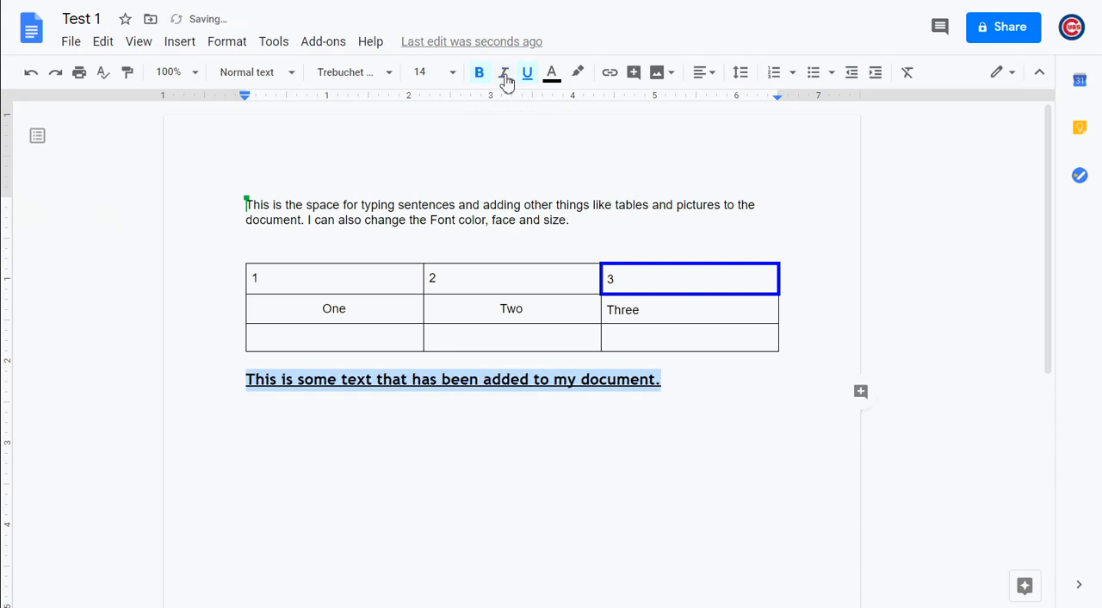
{"action": "left_click", "coordinate": [529, 77]}
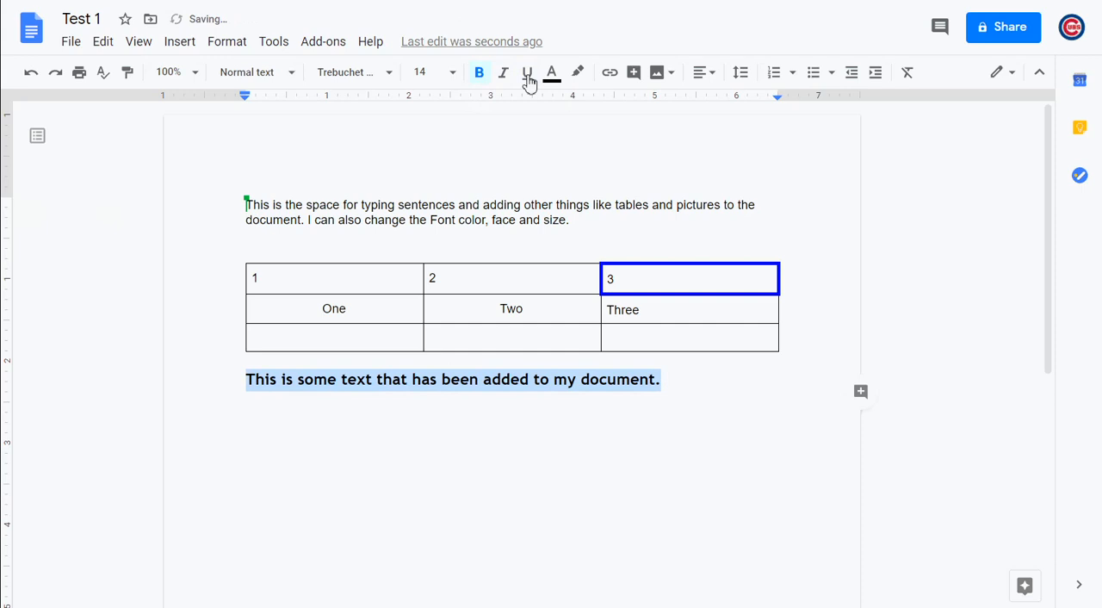
{"action": "left_click", "coordinate": [480, 78]}
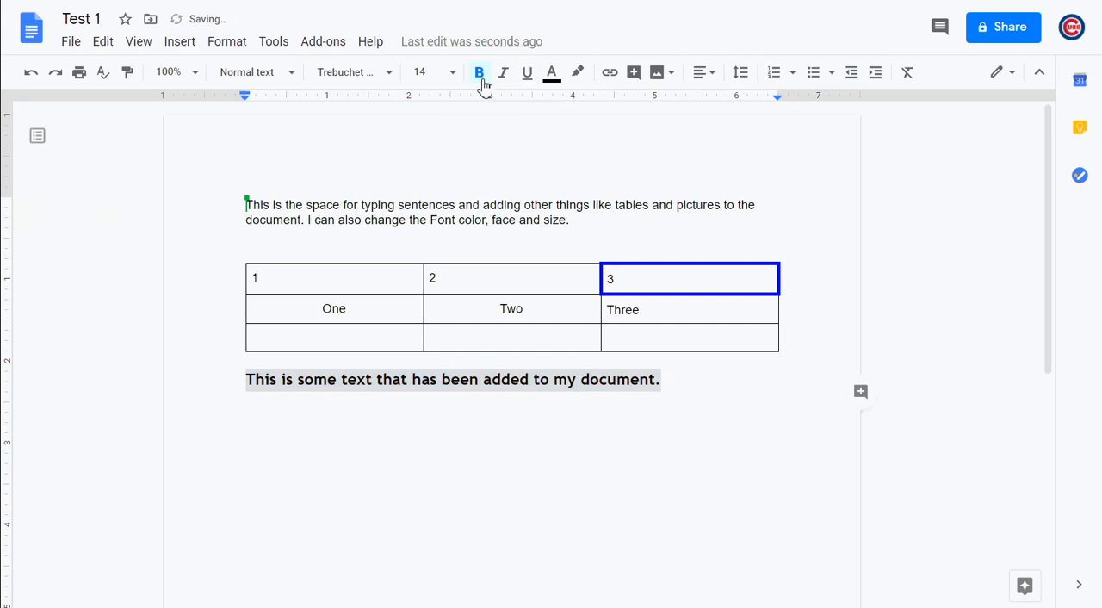
{"action": "left_click", "coordinate": [440, 458]}
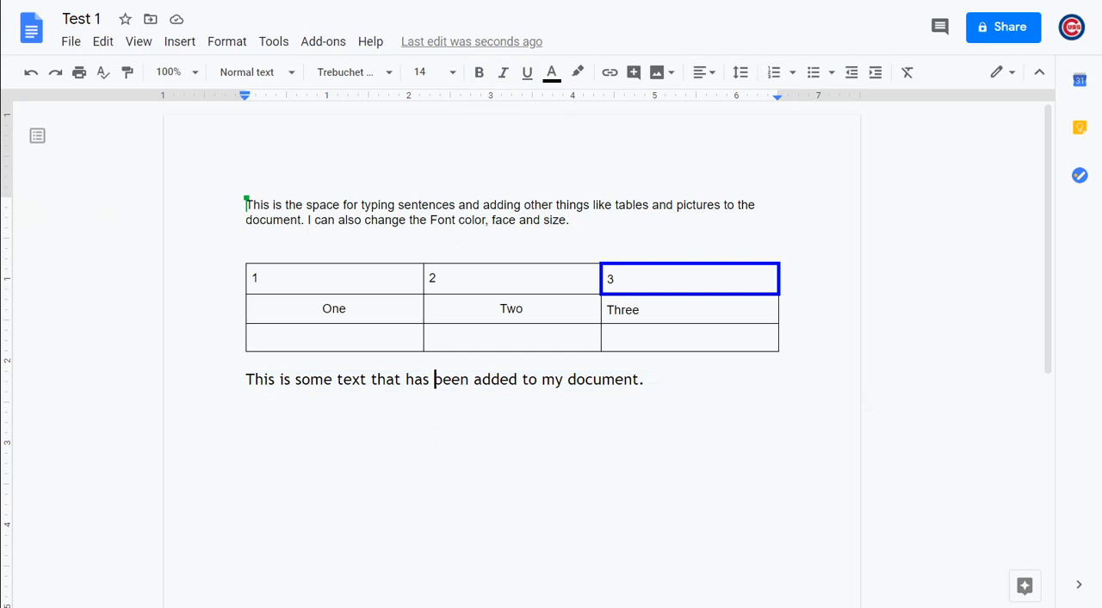
Open the Test 2 document from the recent documents and delete all of its text
{"action": "left_click", "coordinate": [33, 40]}
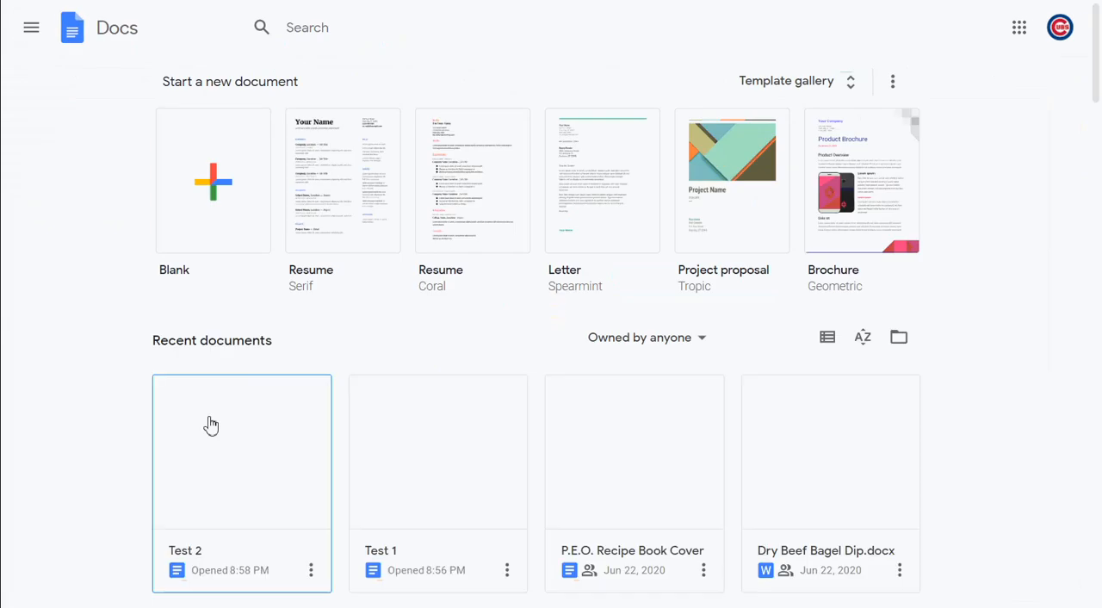
{"action": "left_click", "coordinate": [261, 473]}
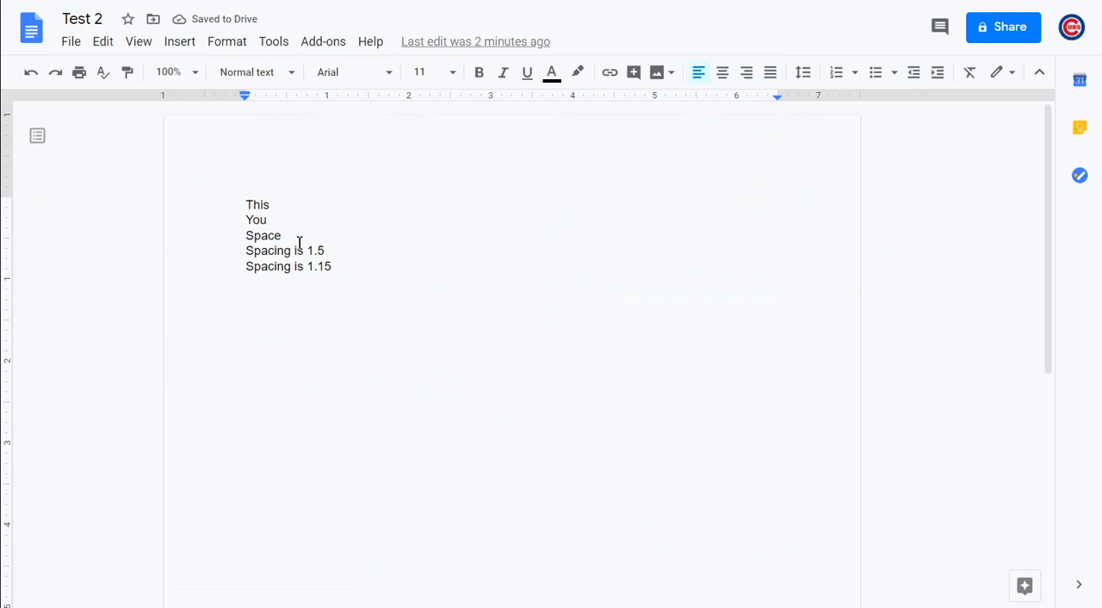
{"action": "left_click_drag", "start_coordinate": [340, 267], "coordinate": [238, 203]}
{"action": "key", "text": "BackSpace"}
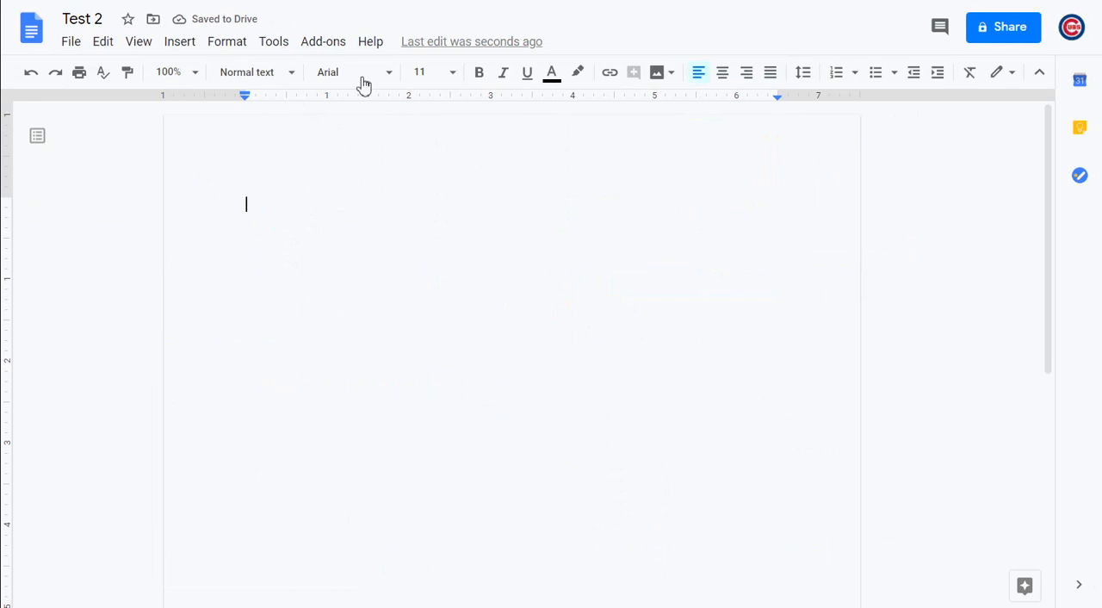
Set the font size to 14 and the text color to blue for new text in the empty document
{"action": "left_click", "coordinate": [453, 76]}
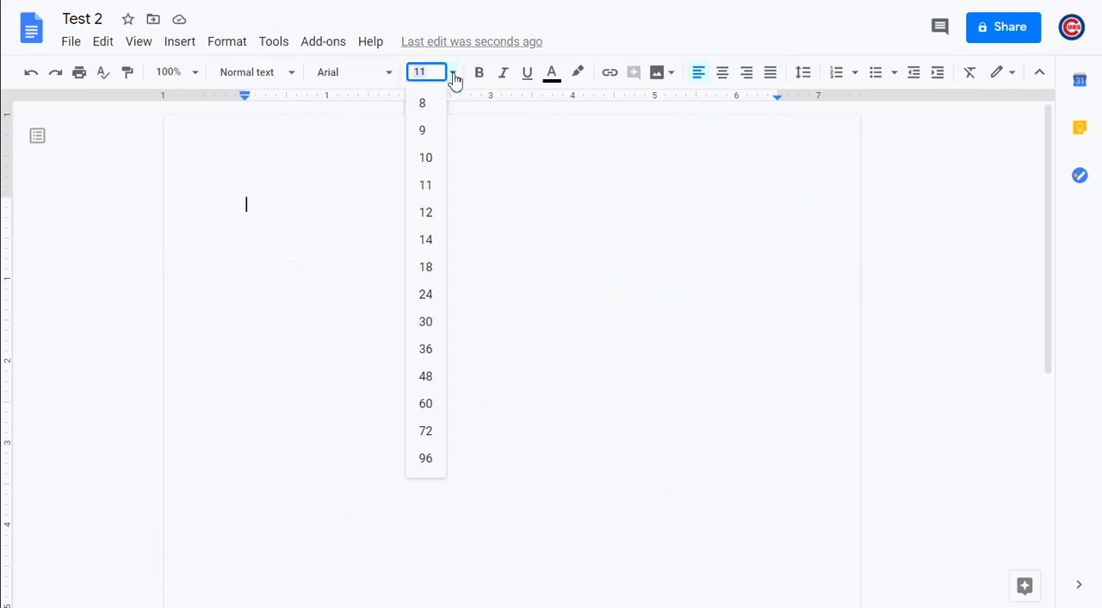
{"action": "left_click", "coordinate": [433, 241]}
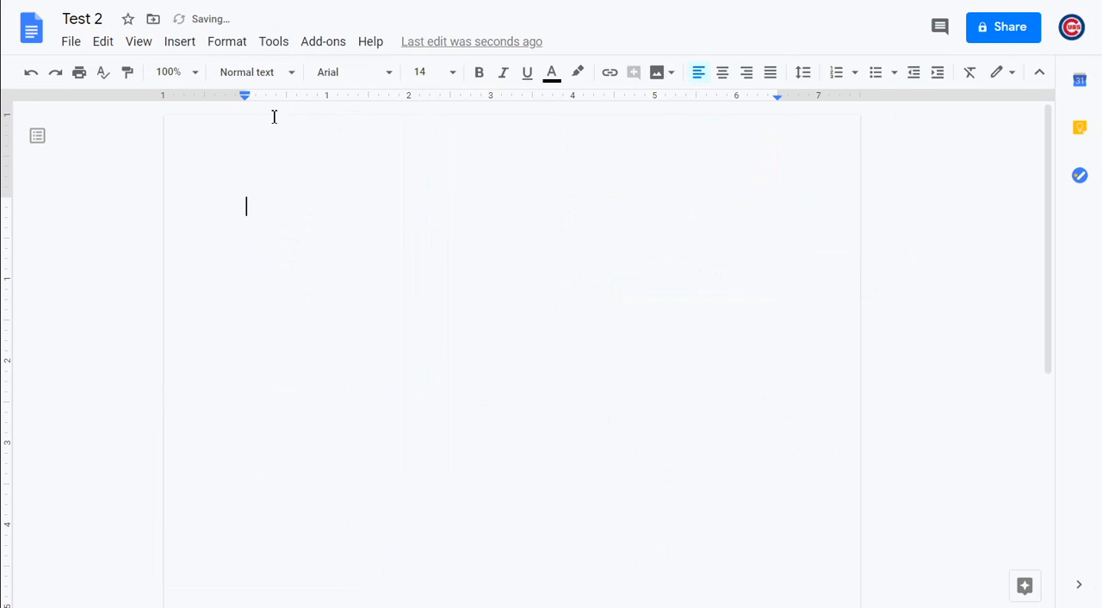
{"action": "left_click", "coordinate": [546, 78]}
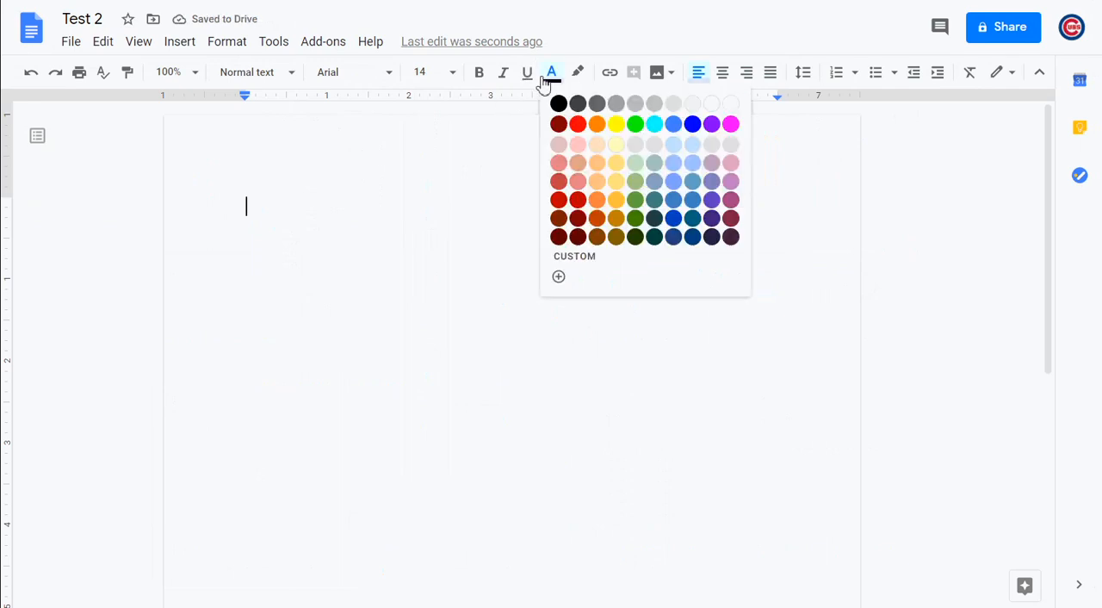
{"action": "left_click", "coordinate": [694, 126]}
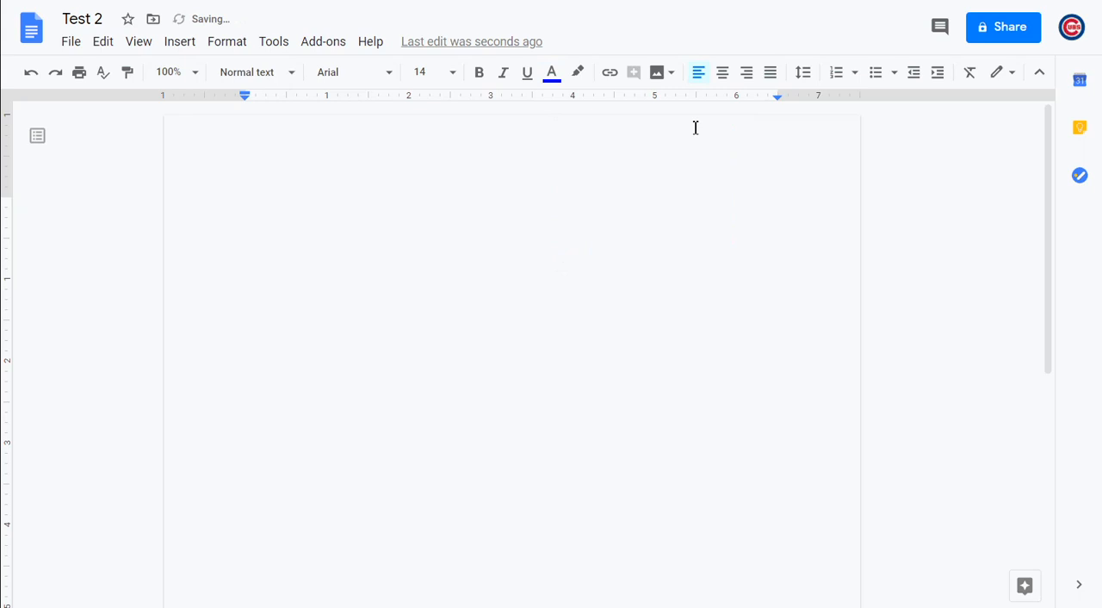
Enter the sentence "Typing the text Arial, size 14 and blue." at the start of the document
{"action": "type", "text": "Typein the "}
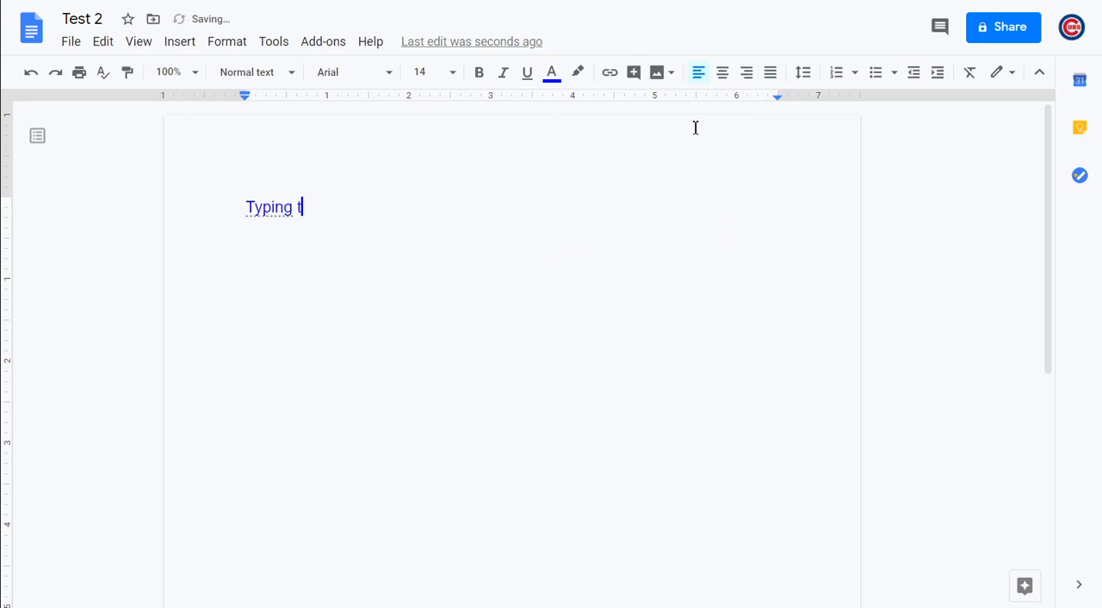
{"action": "type", "text": "text Arial"}
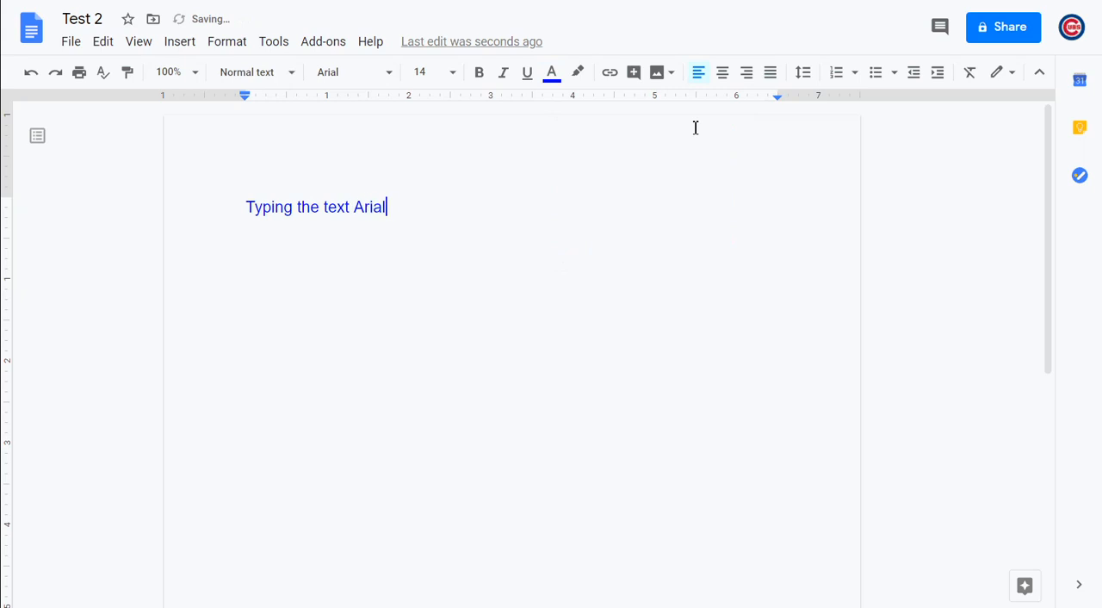
{"action": "type", "text": ", size 14 and blue"}
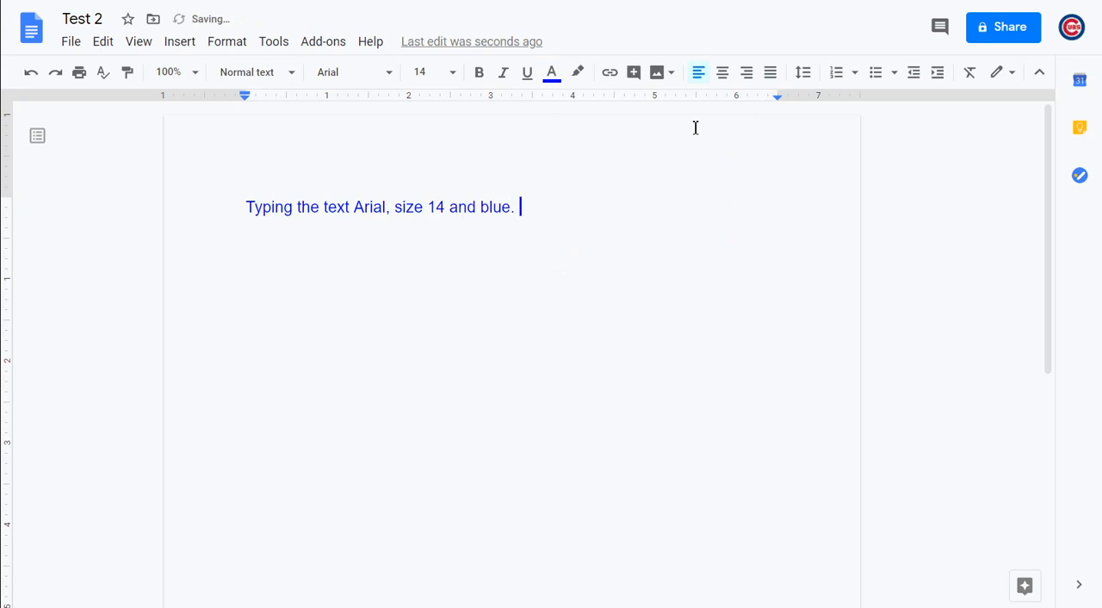
{"action": "type", "text": "."}
Set the text color to black and the font size to 18 for text following the blue sentence
{"action": "left_click", "coordinate": [556, 74]}
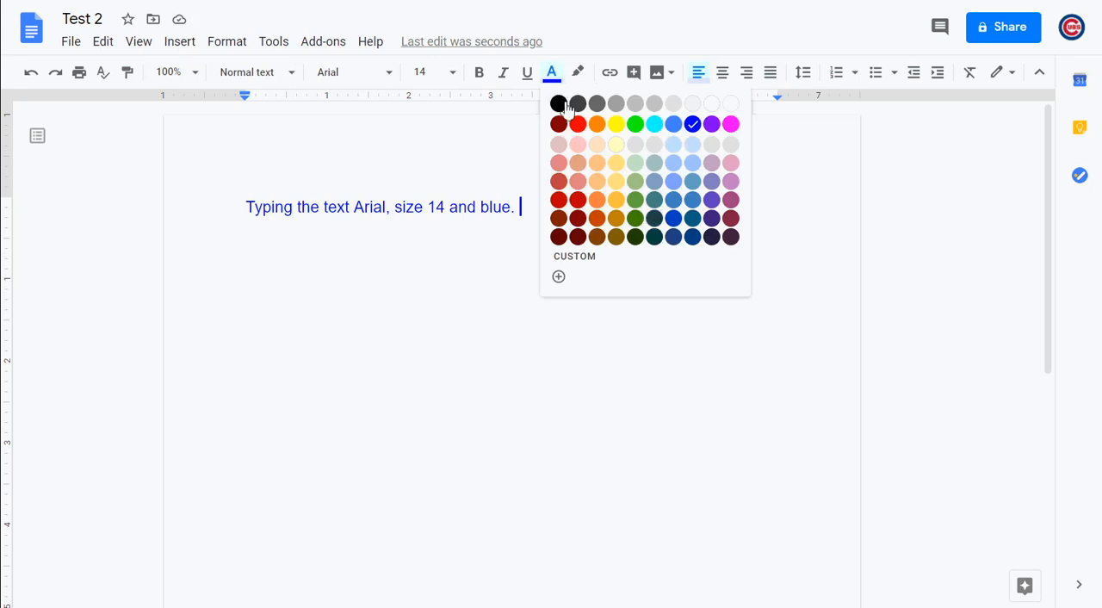
{"action": "left_click", "coordinate": [559, 104]}
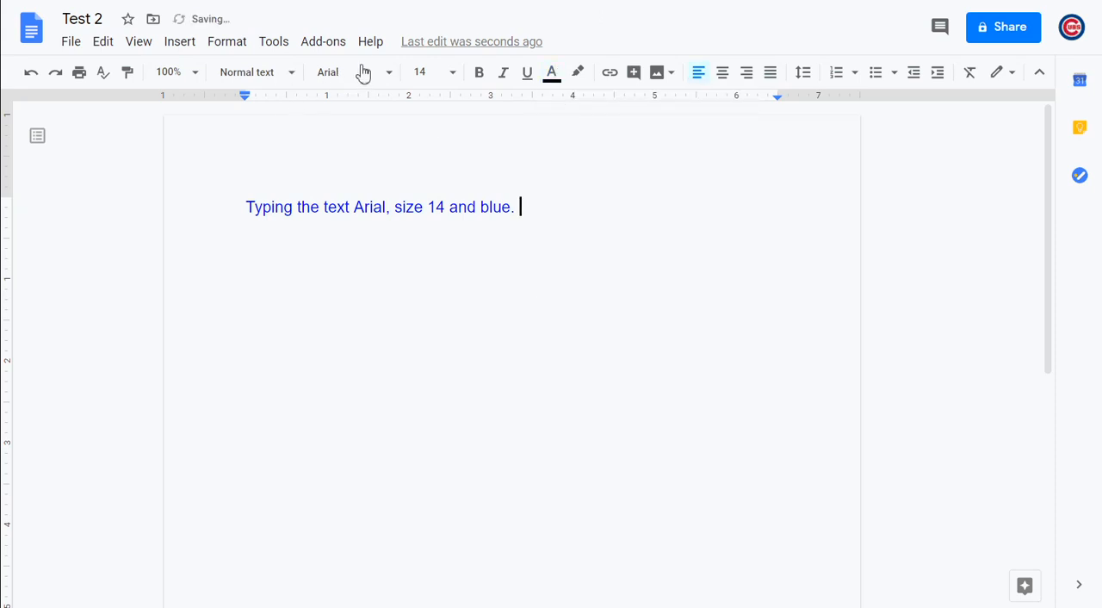
{"action": "left_click", "coordinate": [448, 74]}
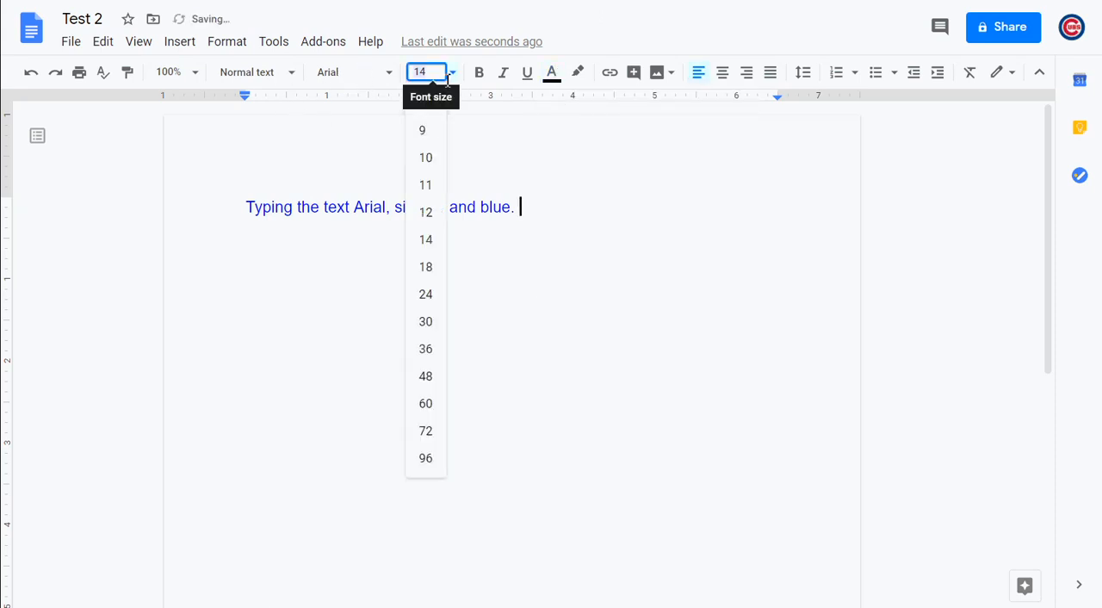
{"action": "left_click", "coordinate": [432, 270]}
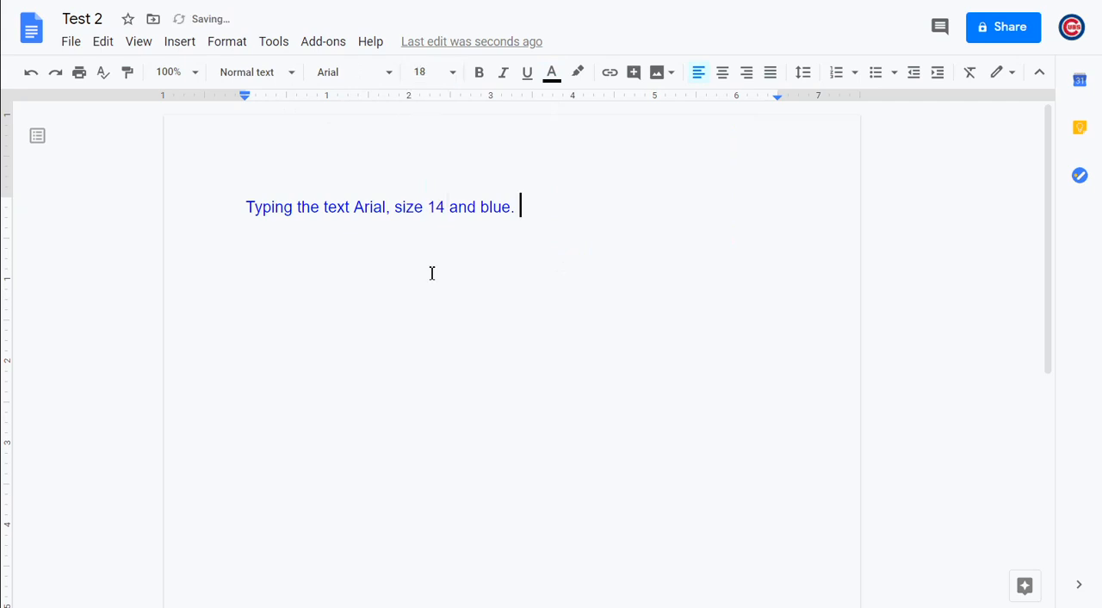
Add the sentence "Now it is still Arial." after the blue sentence
{"action": "type", "text": "Now "}
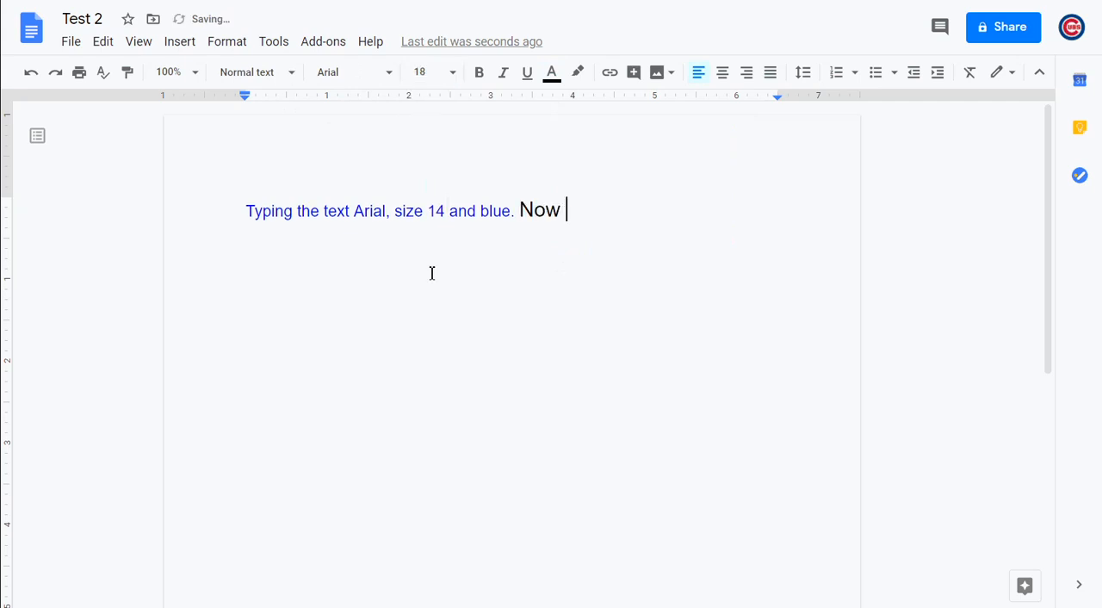
{"action": "type", "text": "it is still Are"}
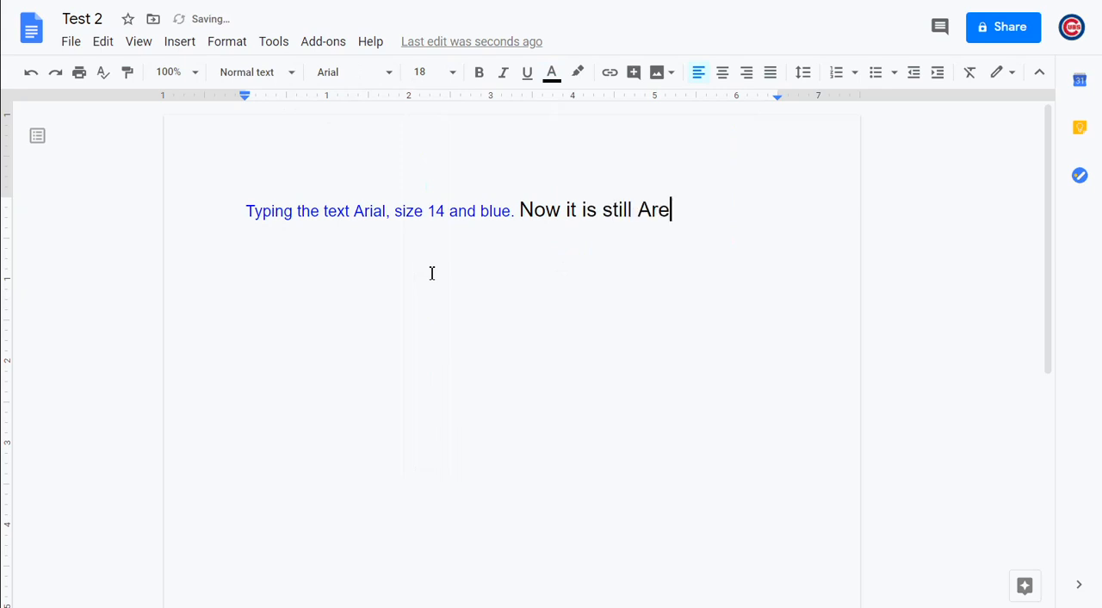
{"action": "key", "text": "BackSpace"}
{"action": "type", "text": "ial."}
Change the font of both sentences to Verdana
{"action": "left_click_drag", "start_coordinate": [686, 209], "coordinate": [233, 192]}
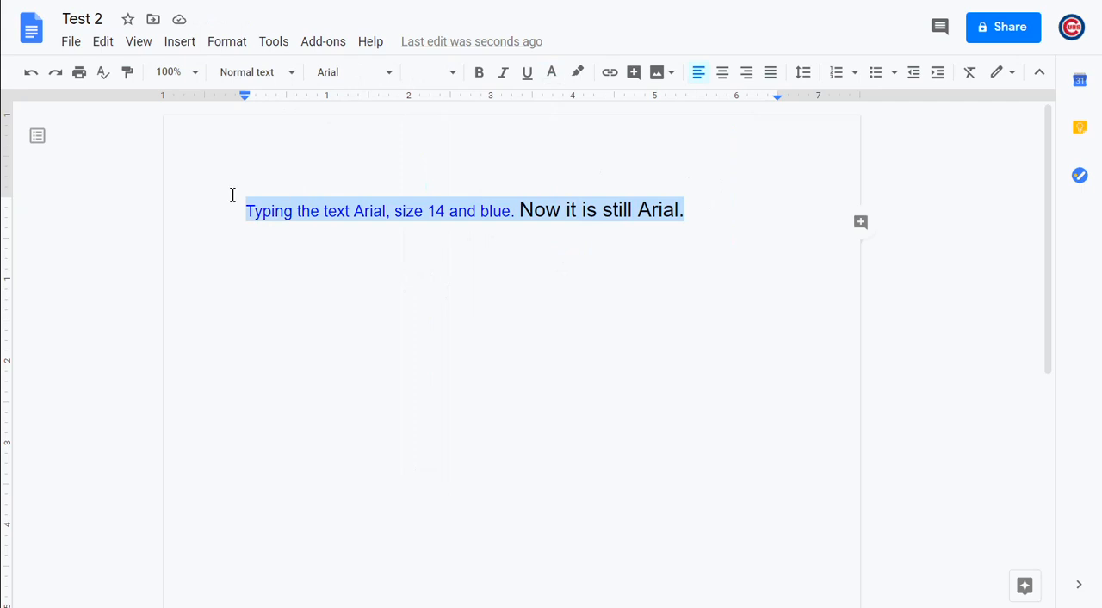
{"action": "left_click", "coordinate": [370, 74]}
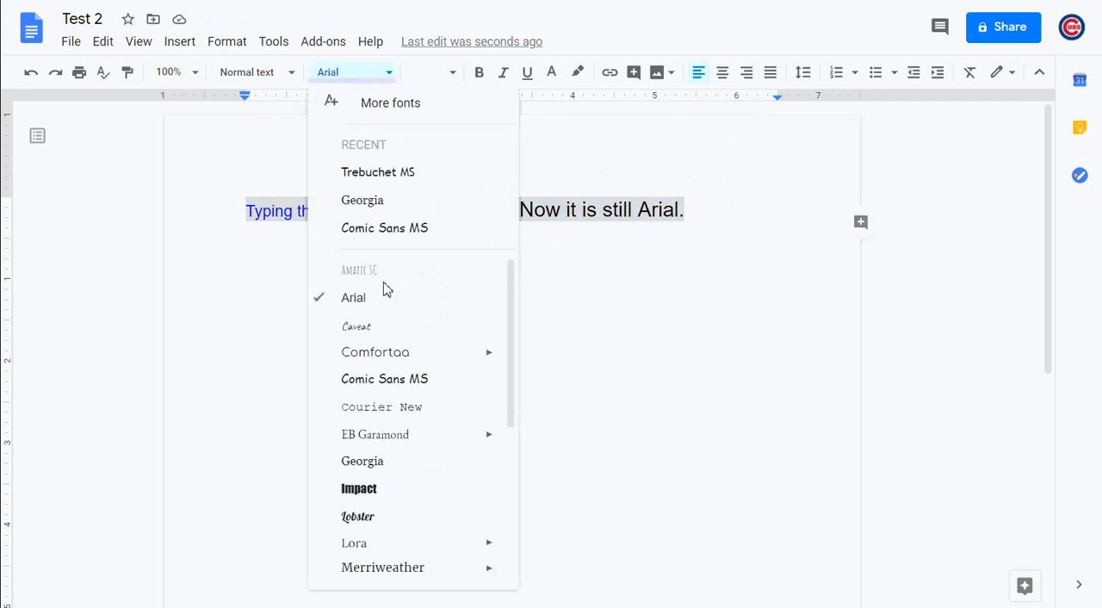
{"action": "scroll", "coordinate": [388, 424], "scroll_direction": "down", "scroll_amount": 3}
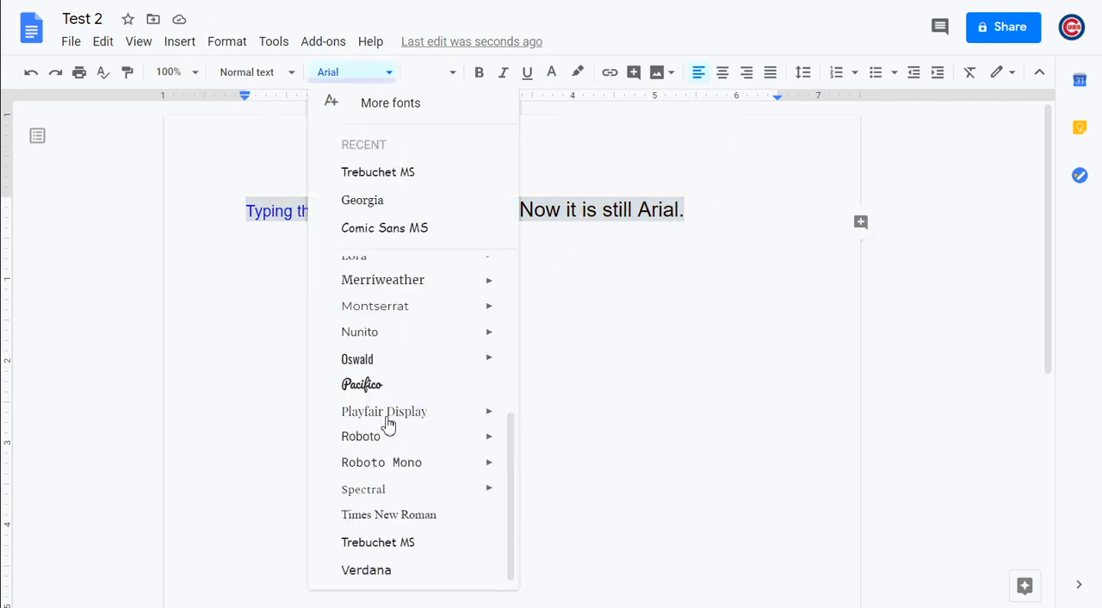
{"action": "left_click", "coordinate": [381, 568]}
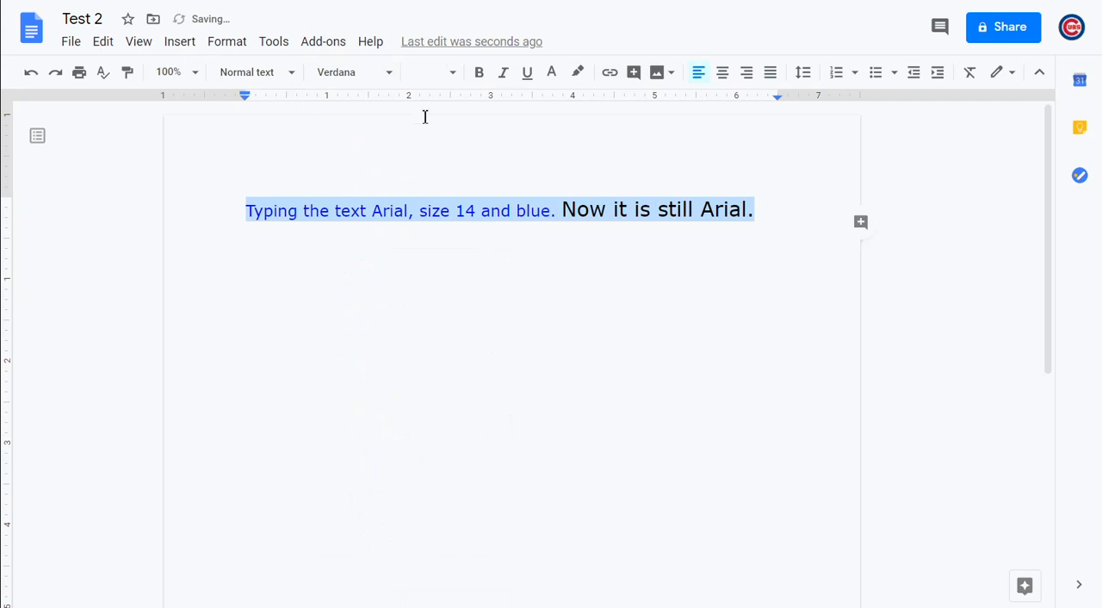
Set both selected sentences to font size 24 and purple text color, and deselect them
{"action": "left_click", "coordinate": [440, 75]}
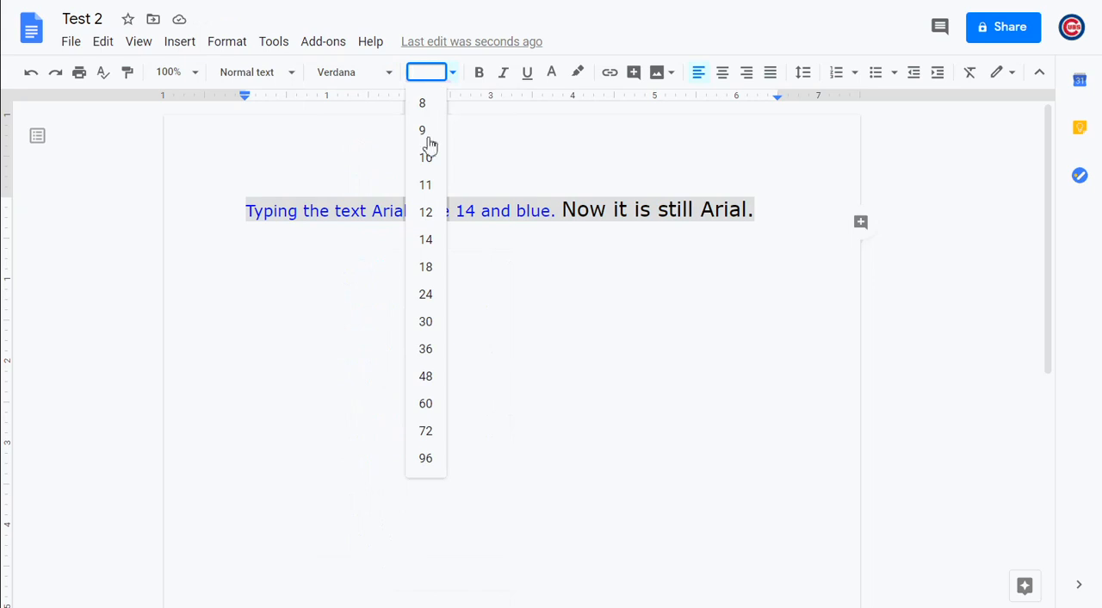
{"action": "left_click", "coordinate": [426, 293]}
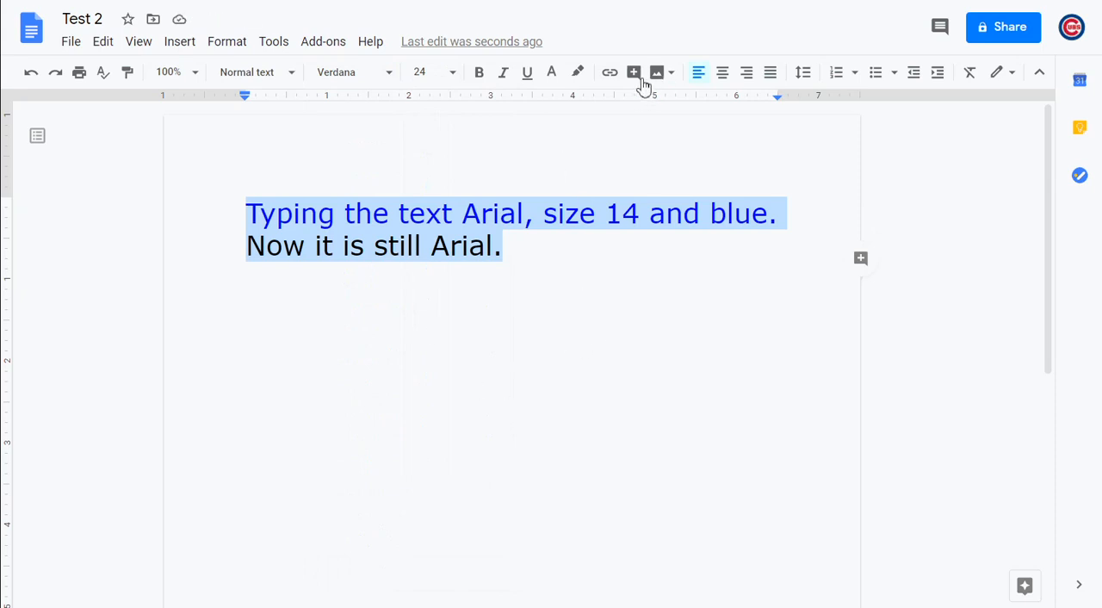
{"action": "left_click", "coordinate": [552, 74]}
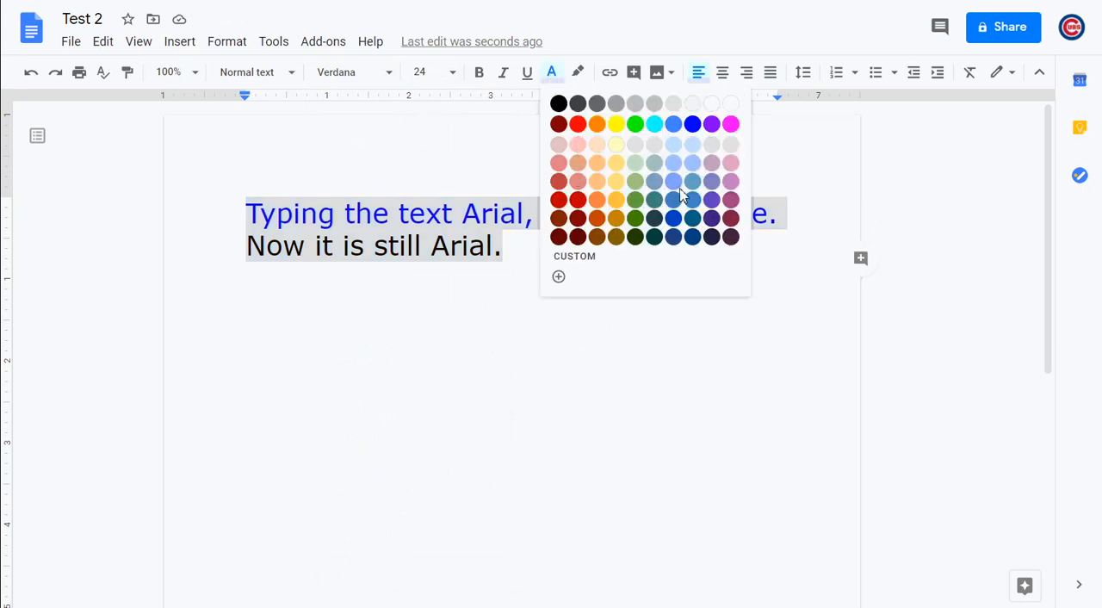
{"action": "left_click", "coordinate": [711, 126]}
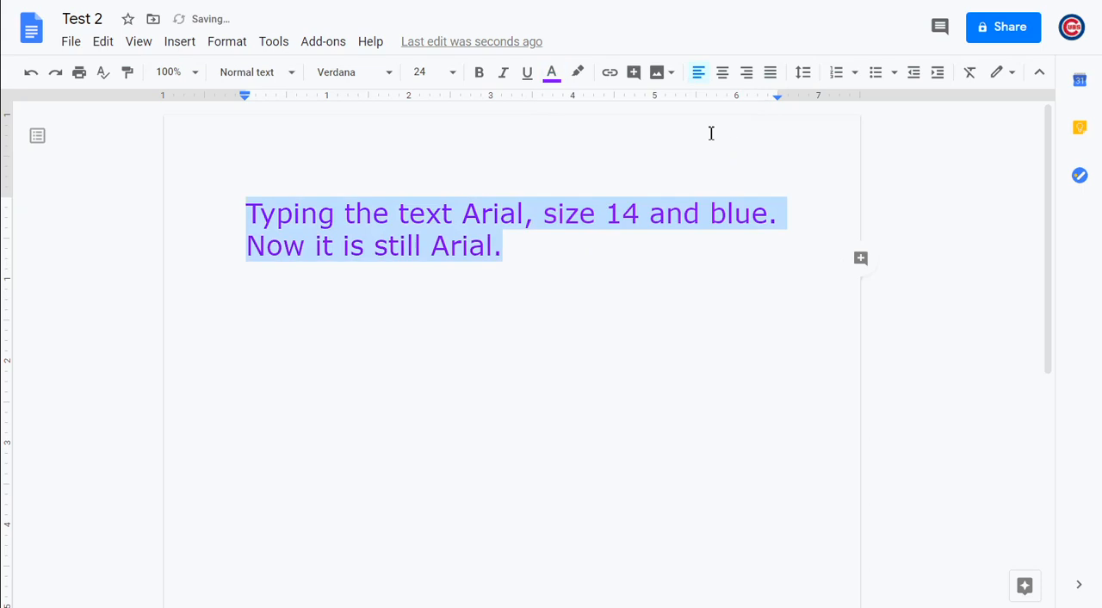
{"action": "left_click", "coordinate": [622, 275]}
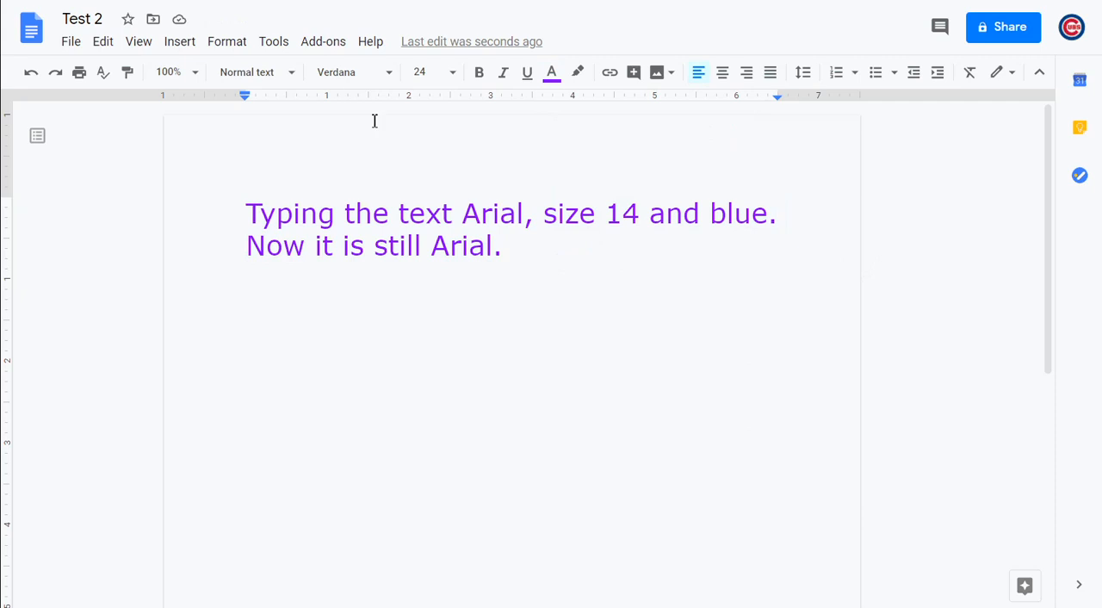
{"action": "left_click", "coordinate": [176, 45]}
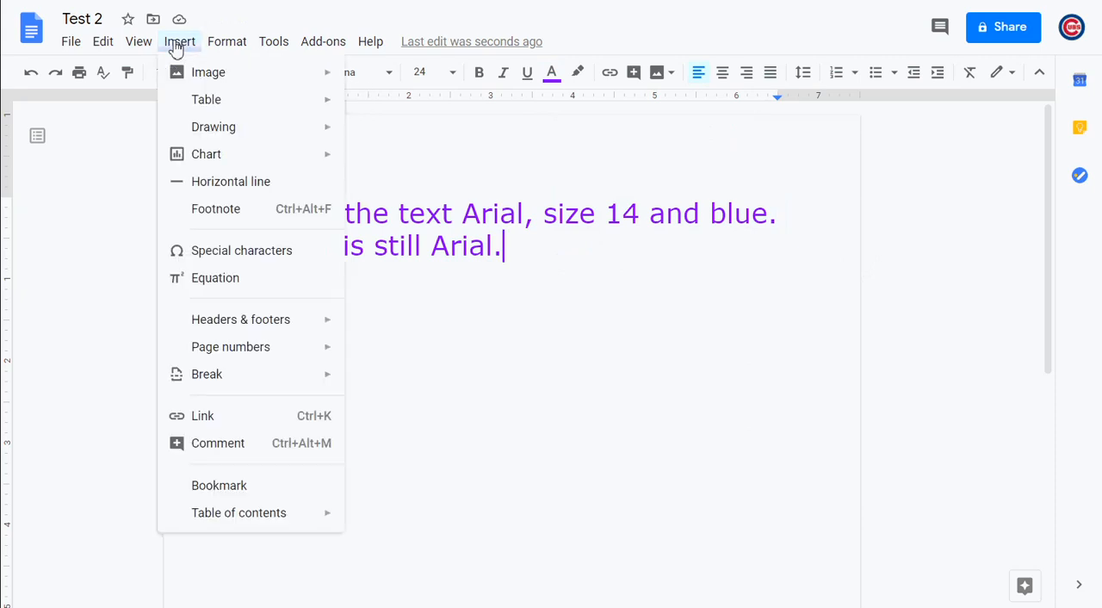
{"action": "mouse_move", "coordinate": [200, 84]}
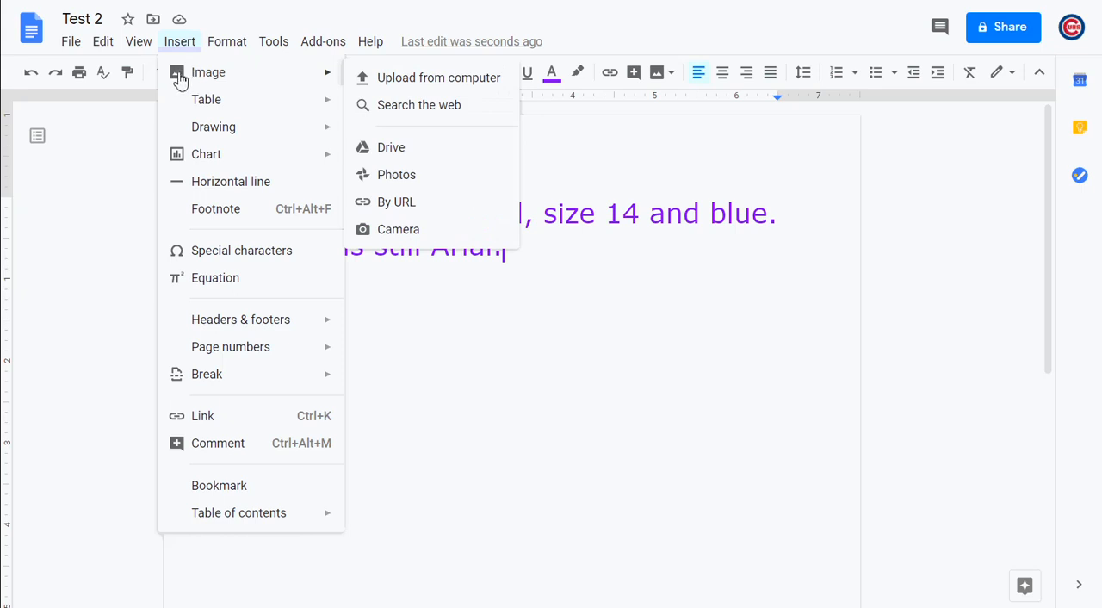
{"action": "left_click", "coordinate": [659, 74]}
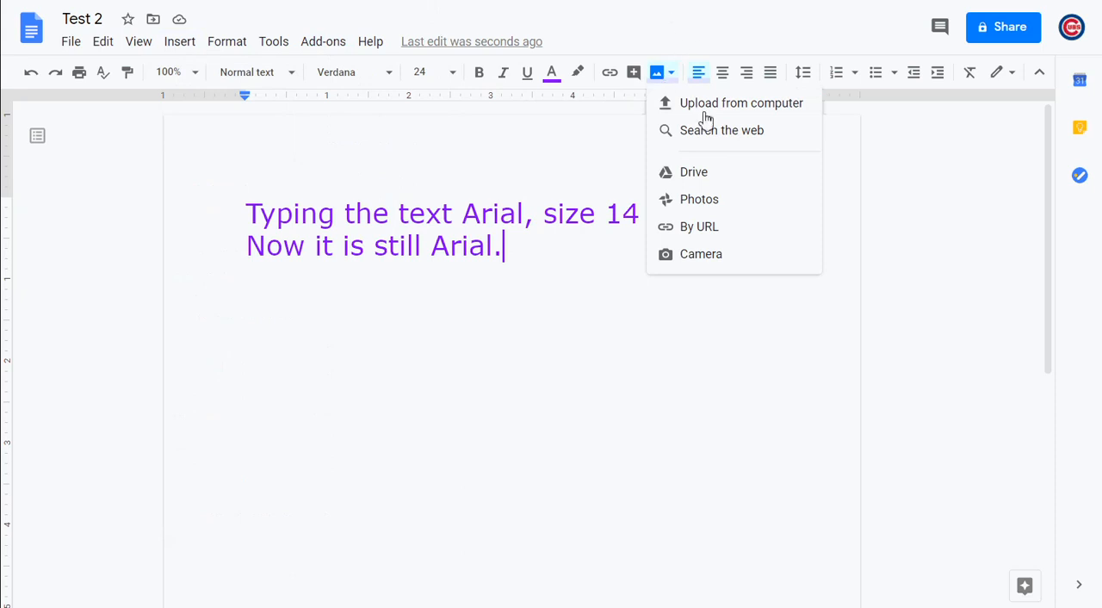
{"action": "left_click", "coordinate": [657, 80]}
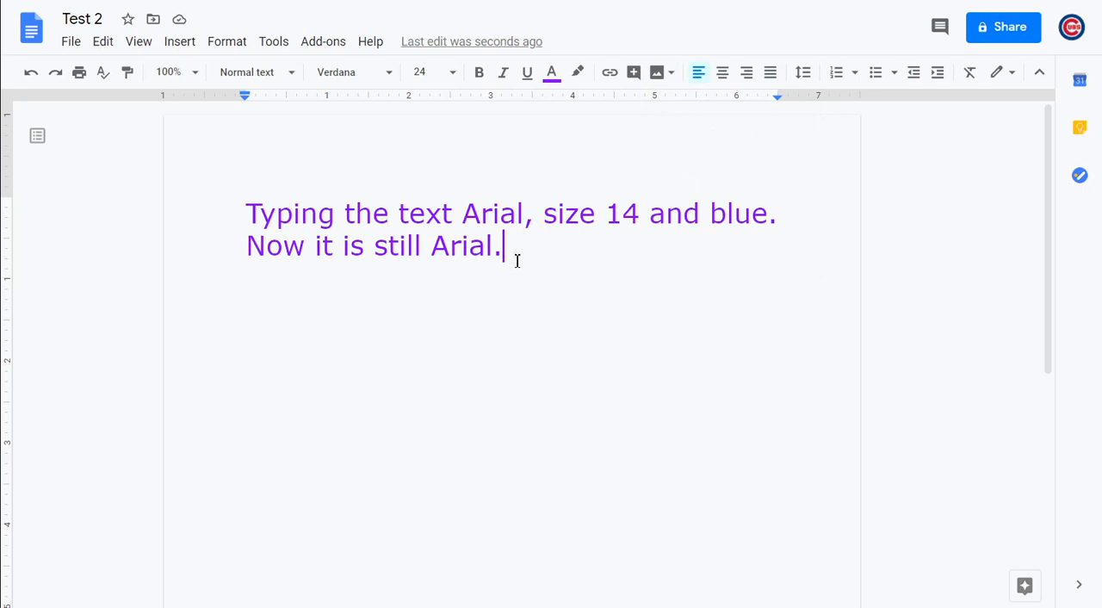
{"action": "double_click", "coordinate": [519, 228]}
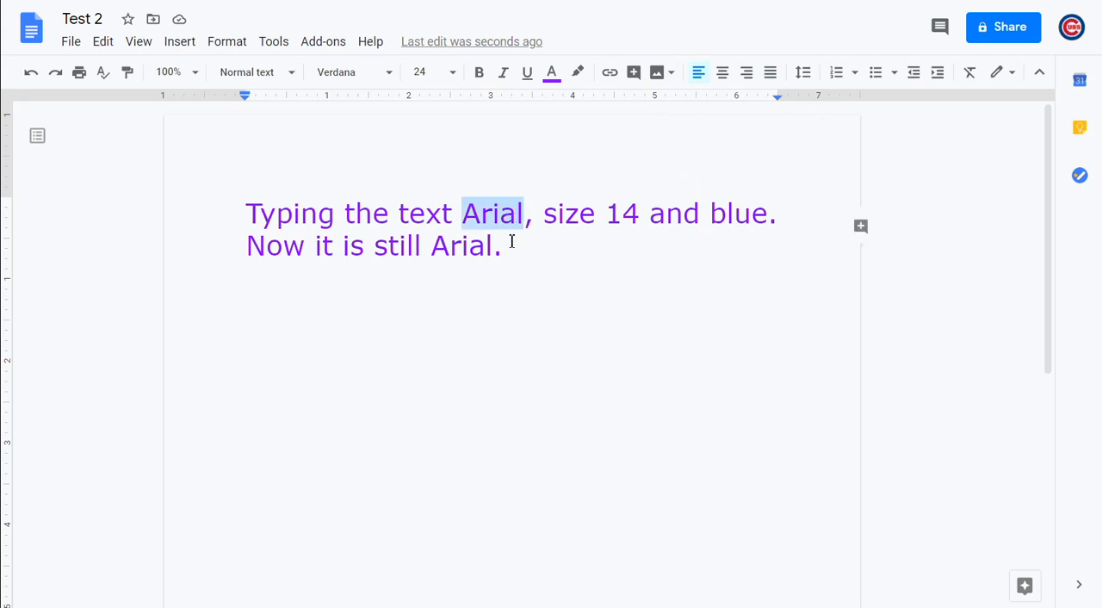
Insert the three_frogs image from the frogs folder in Pictures on a new line below the two sentences
{"action": "left_click", "coordinate": [512, 242]}
{"action": "key", "text": "Return"}
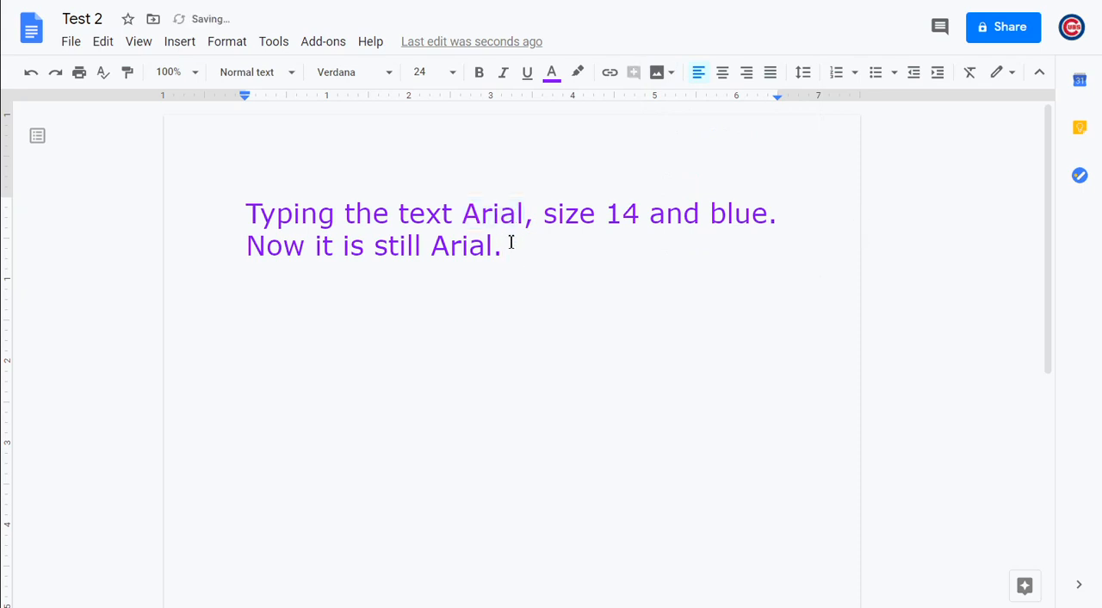
{"action": "left_click", "coordinate": [669, 81]}
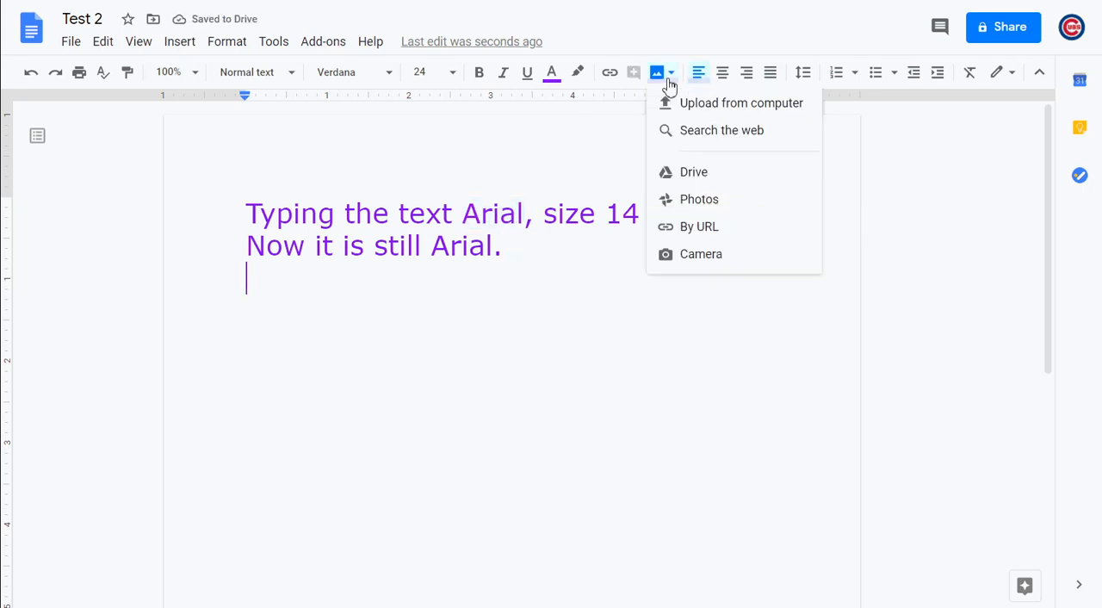
{"action": "left_click", "coordinate": [700, 113]}
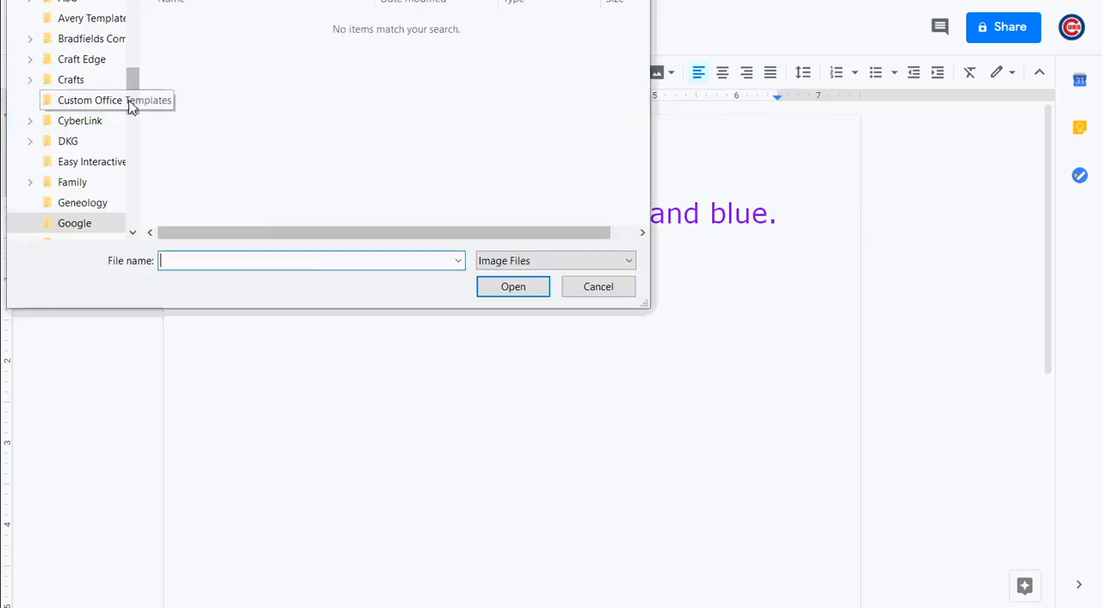
{"action": "left_click_drag", "start_coordinate": [135, 103], "coordinate": [135, 28]}
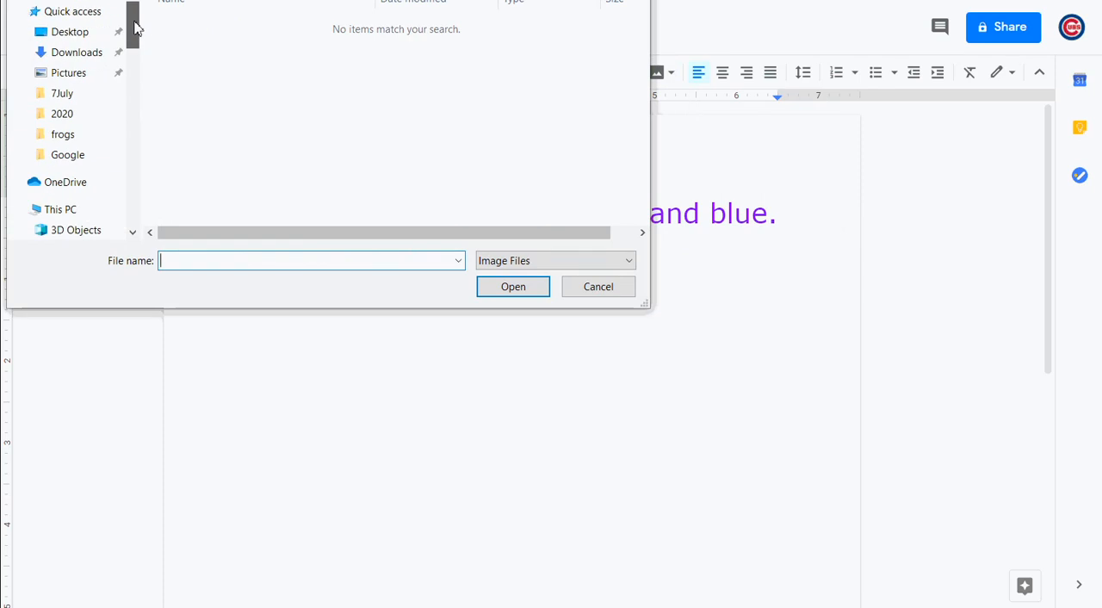
{"action": "left_click", "coordinate": [89, 74]}
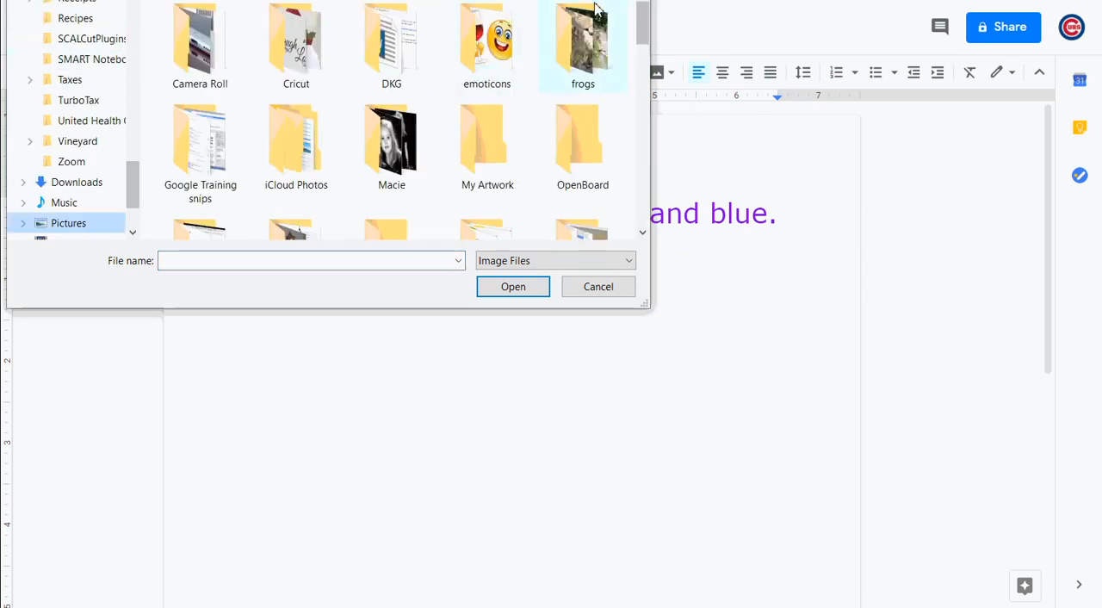
{"action": "left_click", "coordinate": [595, 8]}
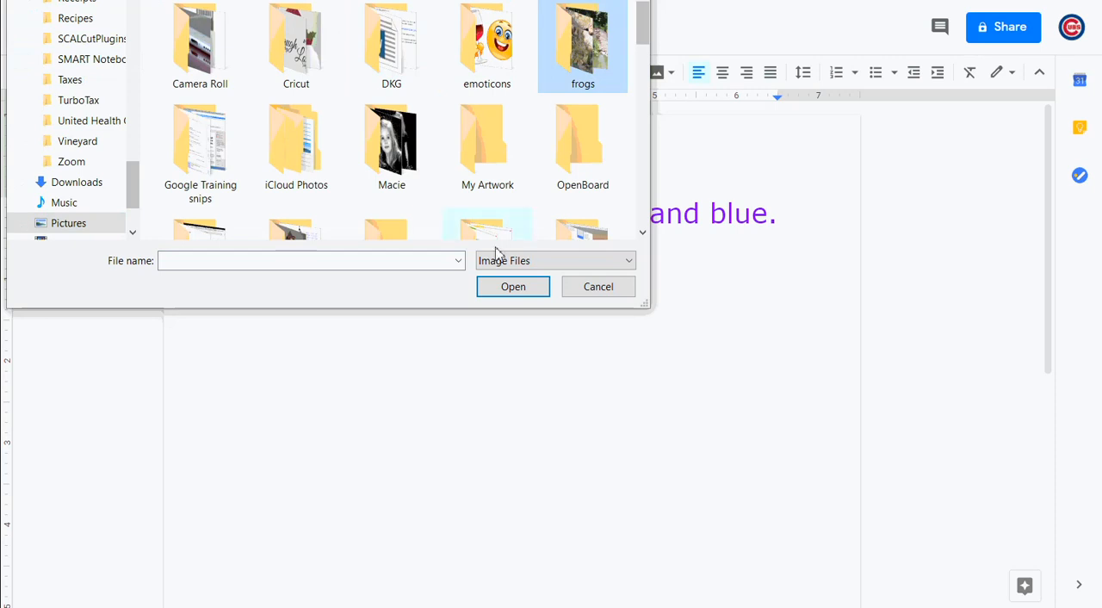
{"action": "left_click", "coordinate": [509, 297]}
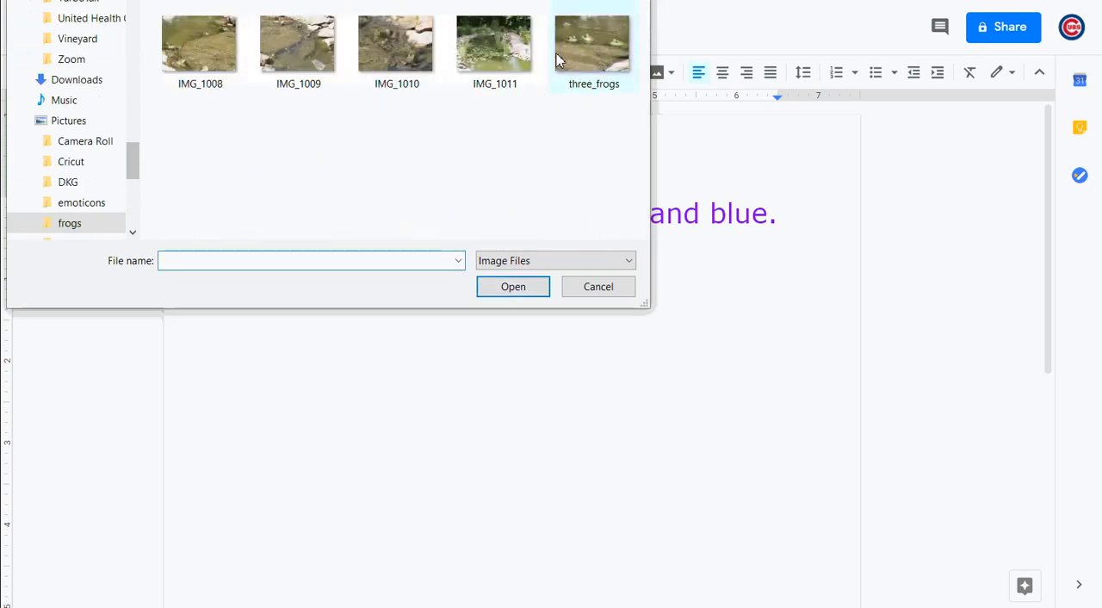
{"action": "left_click", "coordinate": [580, 48]}
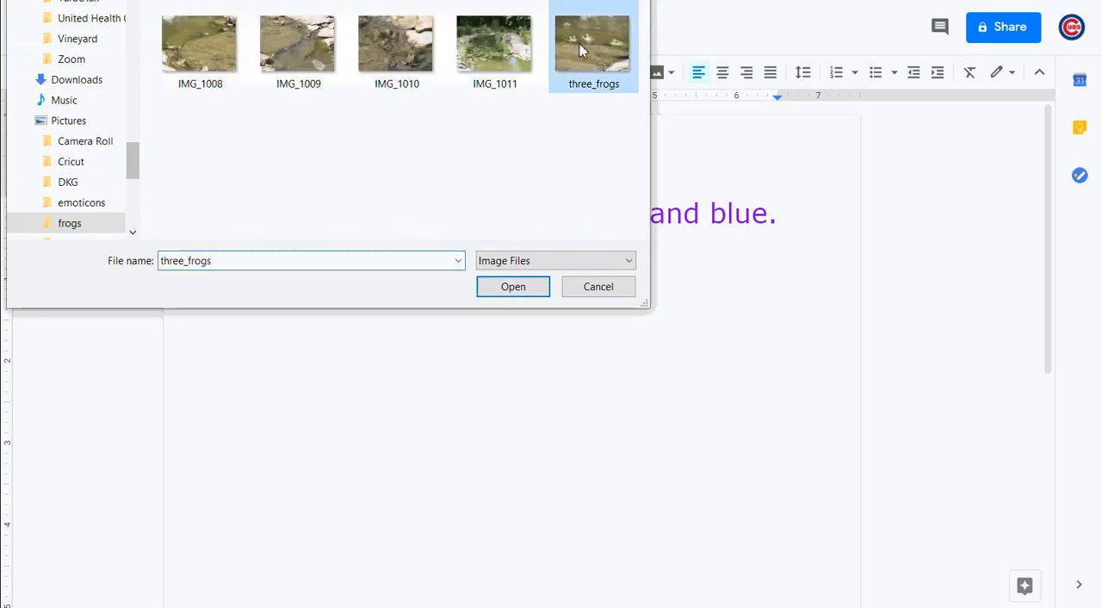
{"action": "left_click", "coordinate": [515, 286]}
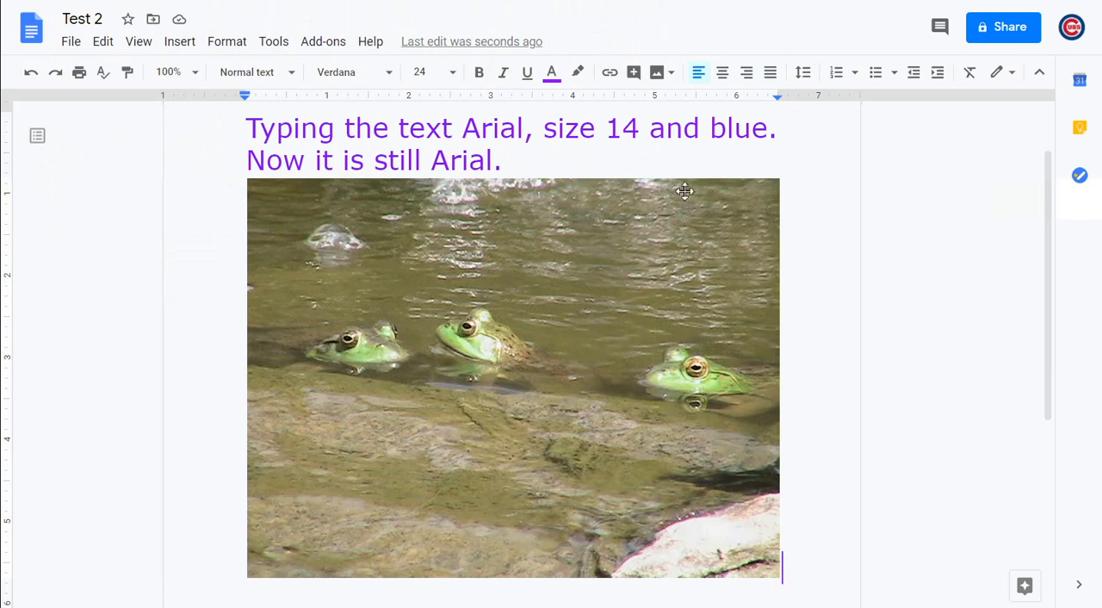
Shrink the frog image proportionally from a corner, and enlarge it again to about 5.3 inches wide
{"action": "left_click", "coordinate": [624, 256]}
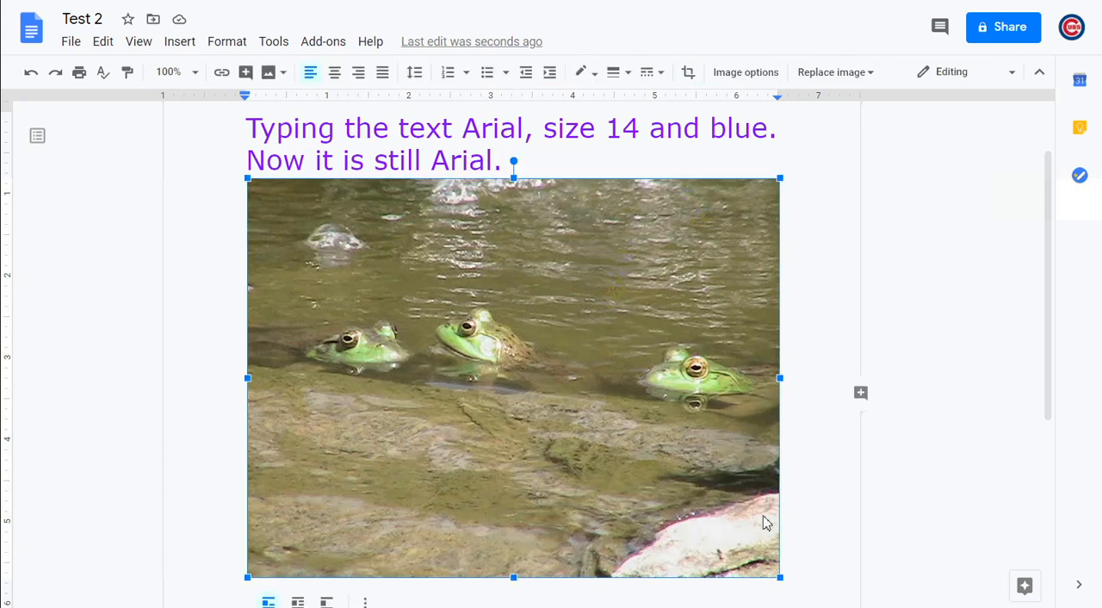
{"action": "left_click", "coordinate": [787, 578]}
{"action": "left_click", "coordinate": [771, 563]}
{"action": "left_click_drag", "start_coordinate": [780, 578], "coordinate": [569, 419]}
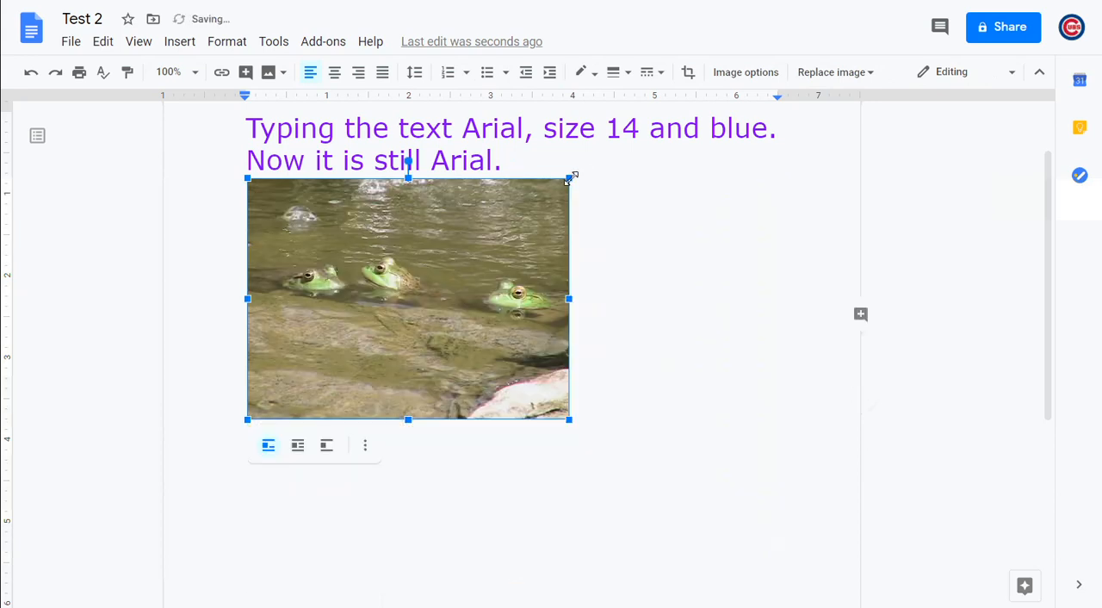
{"action": "left_click_drag", "start_coordinate": [568, 178], "coordinate": [672, 116]}
{"action": "left_click_drag", "start_coordinate": [685, 116], "coordinate": [684, 118]}
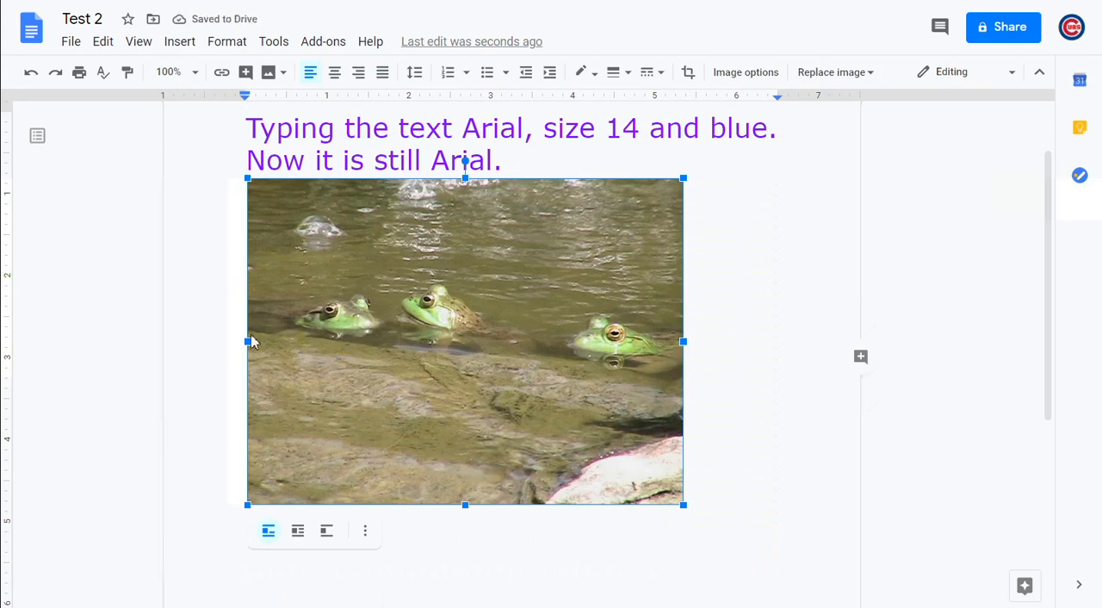
Try to narrow only the width of the frog image from its side, and undo the distortion
{"action": "left_click_drag", "start_coordinate": [248, 342], "coordinate": [378, 349]}
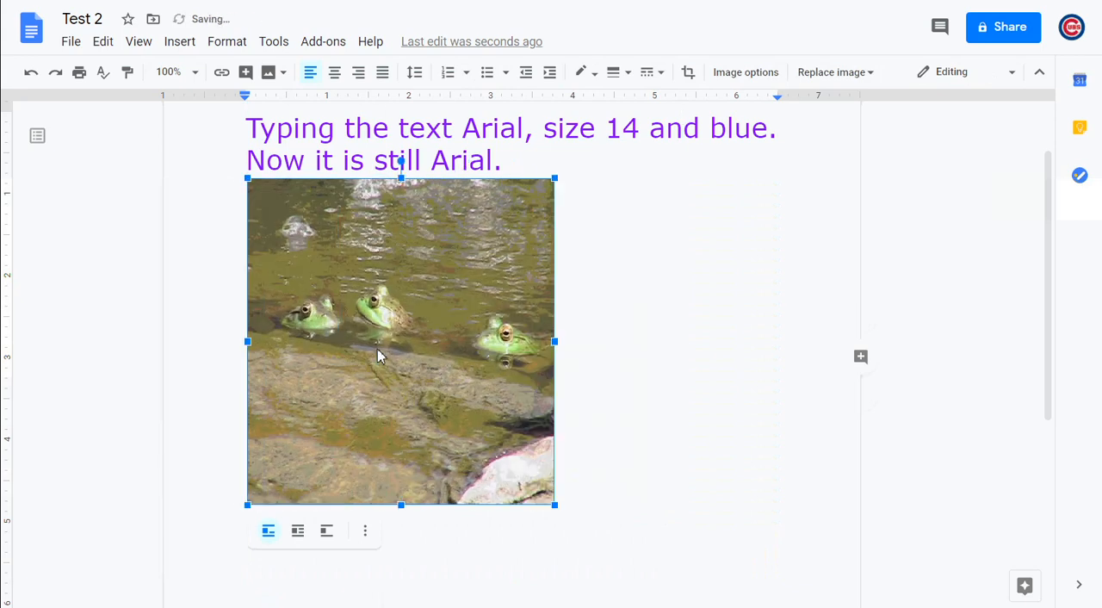
{"action": "left_click", "coordinate": [30, 77]}
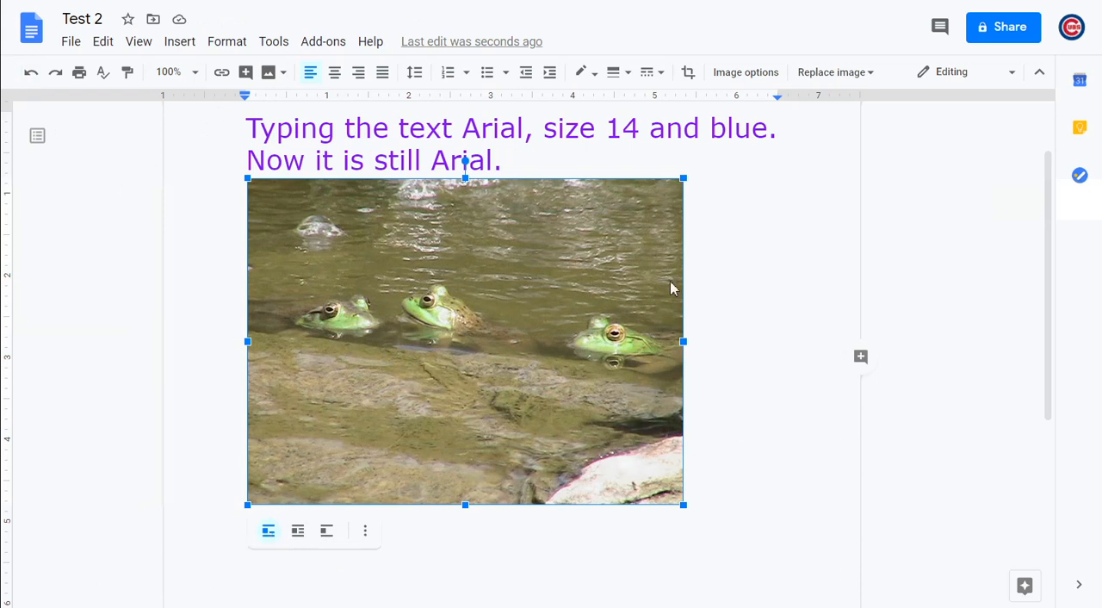
Add the caption "Frogs in the stream." directly after the frog image
{"action": "left_click", "coordinate": [710, 477]}
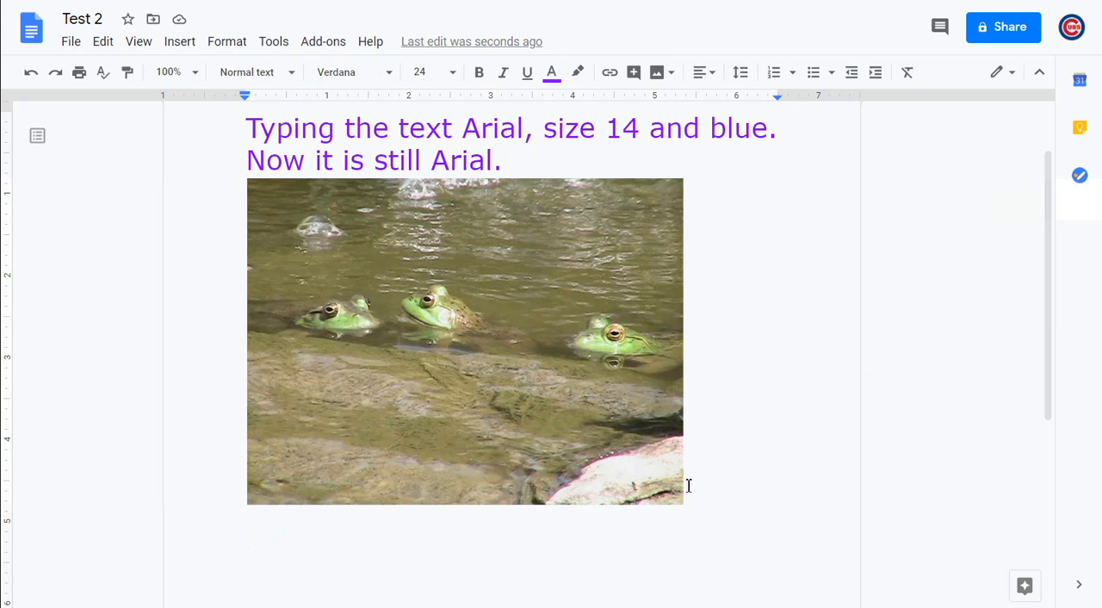
{"action": "type", "text": "Frogs in the "}
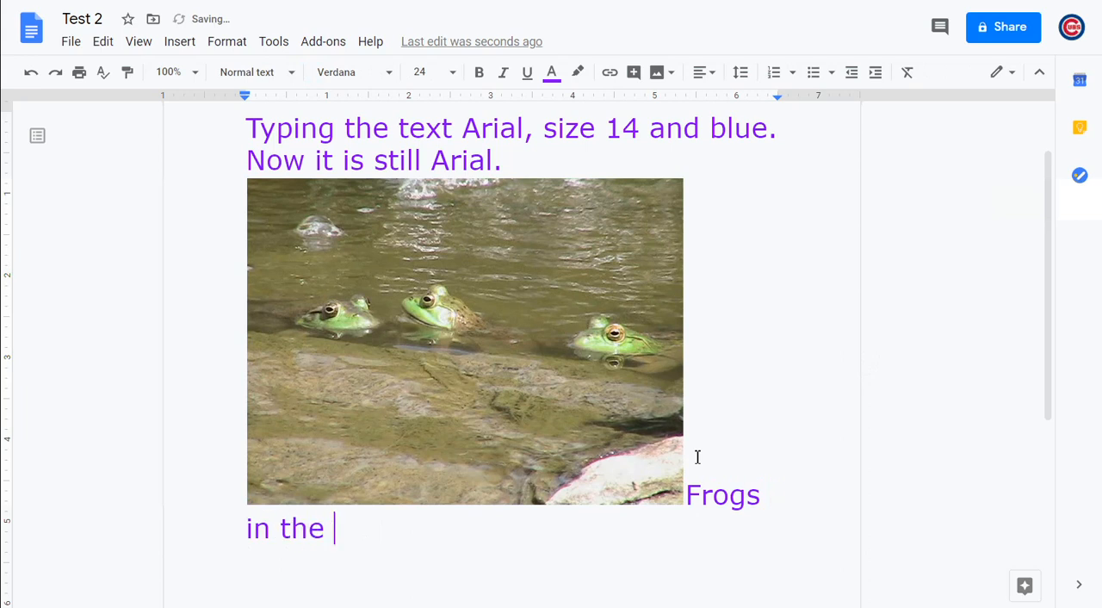
{"action": "type", "text": "ste4e"}
{"action": "key", "text": "BackSpace"}
{"action": "key", "text": "BackSpace"}
{"action": "key", "text": "BackSpace"}
{"action": "type", "text": "ream"}
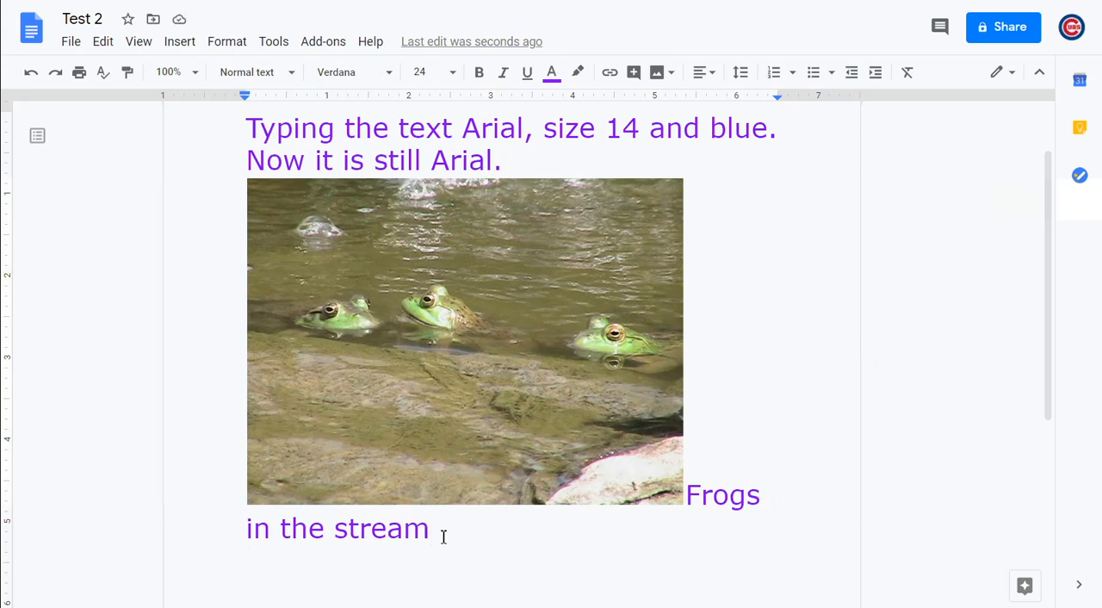
{"action": "type", "text": "."}
Try Break text on the frog image, set it to Wrap text, and move it up so both sentences flow beside it
{"action": "left_click", "coordinate": [555, 470]}
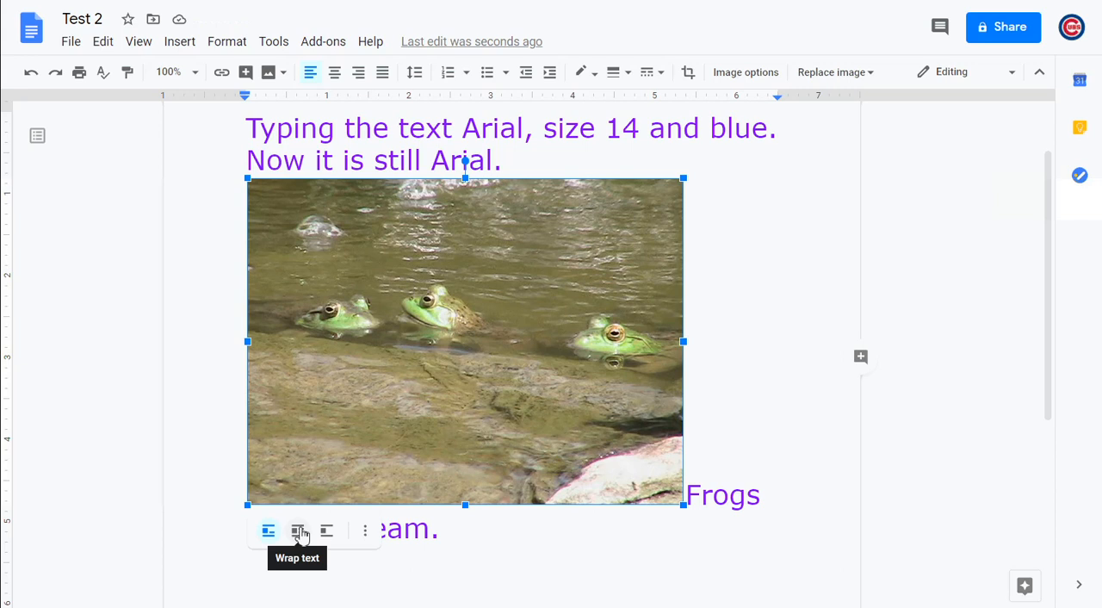
{"action": "left_click", "coordinate": [298, 531]}
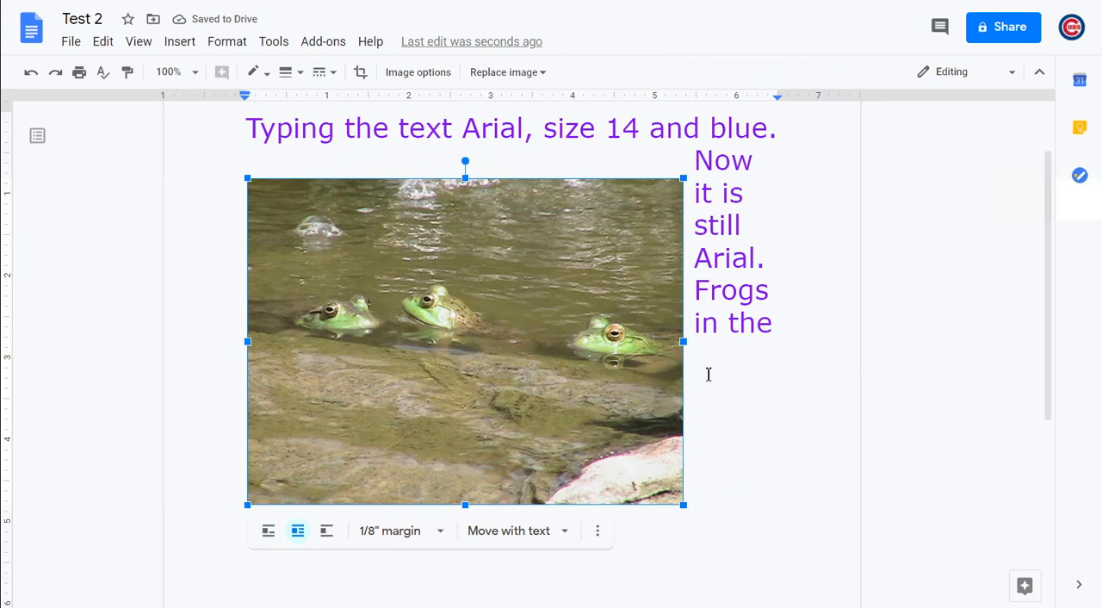
{"action": "left_click", "coordinate": [329, 532]}
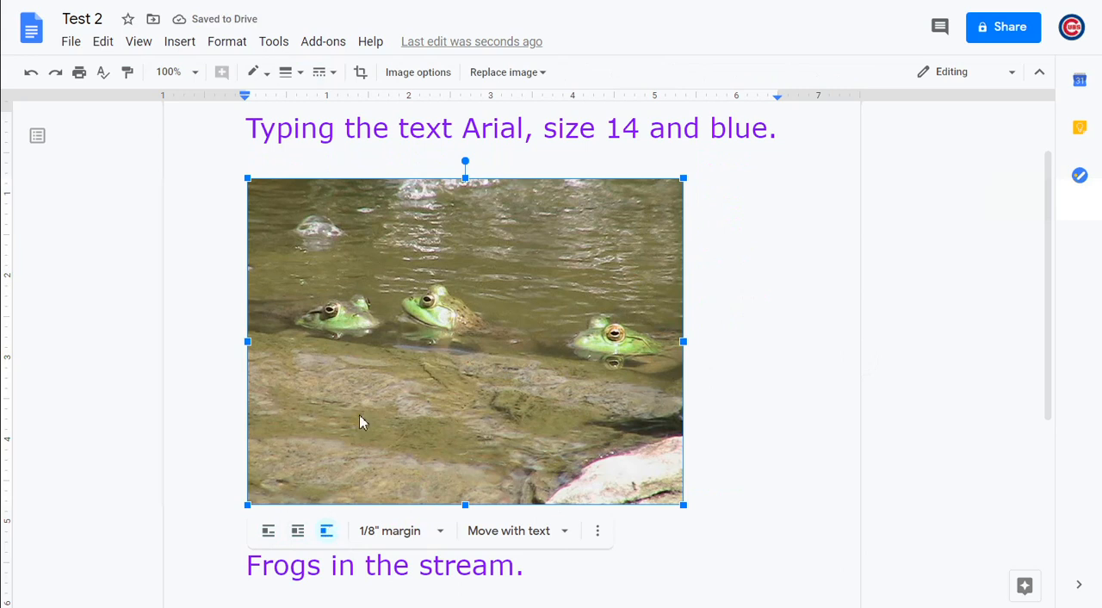
{"action": "mouse_move", "coordinate": [361, 415]}
{"action": "left_mouse_down"}
{"action": "mouse_move", "coordinate": [362, 382]}
{"action": "mouse_move", "coordinate": [359, 409]}
{"action": "left_mouse_up"}
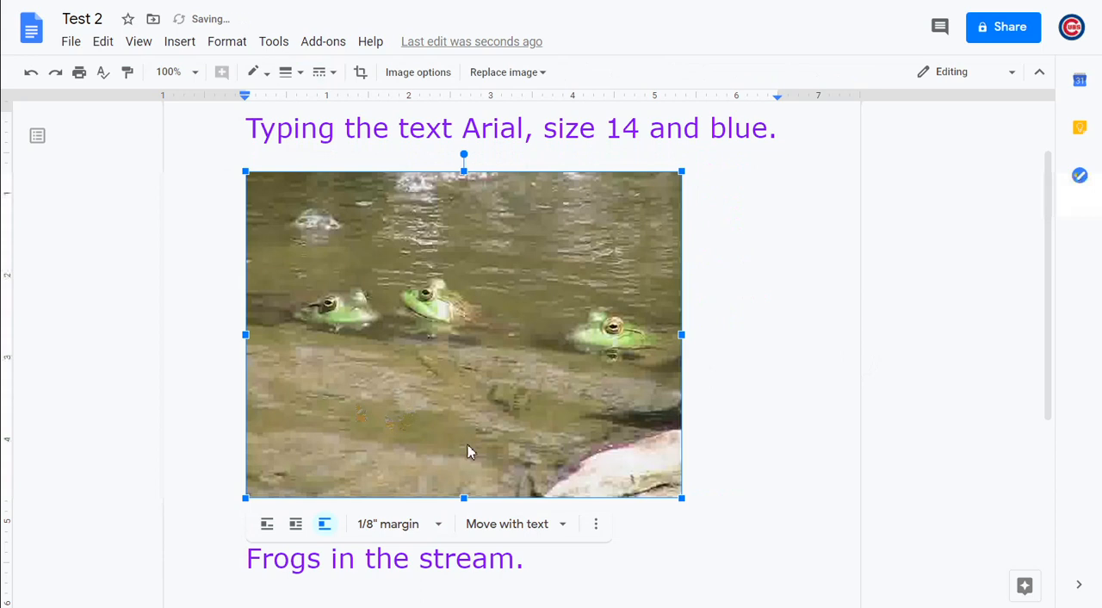
{"action": "left_click", "coordinate": [296, 529]}
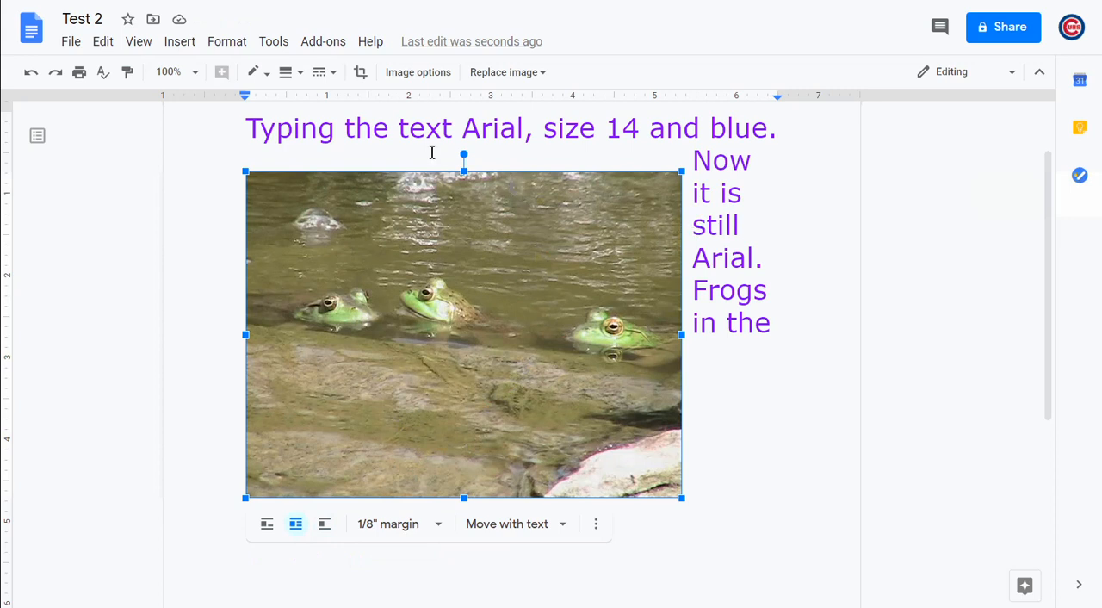
{"action": "mouse_move", "coordinate": [436, 237]}
{"action": "left_mouse_down"}
{"action": "mouse_move", "coordinate": [433, 210]}
{"action": "mouse_move", "coordinate": [415, 239]}
{"action": "left_mouse_up"}
Shift the frog picture down inside its crop frame, leave cropping, and reposition the image slightly higher beside the text
{"action": "double_click", "coordinate": [432, 213]}
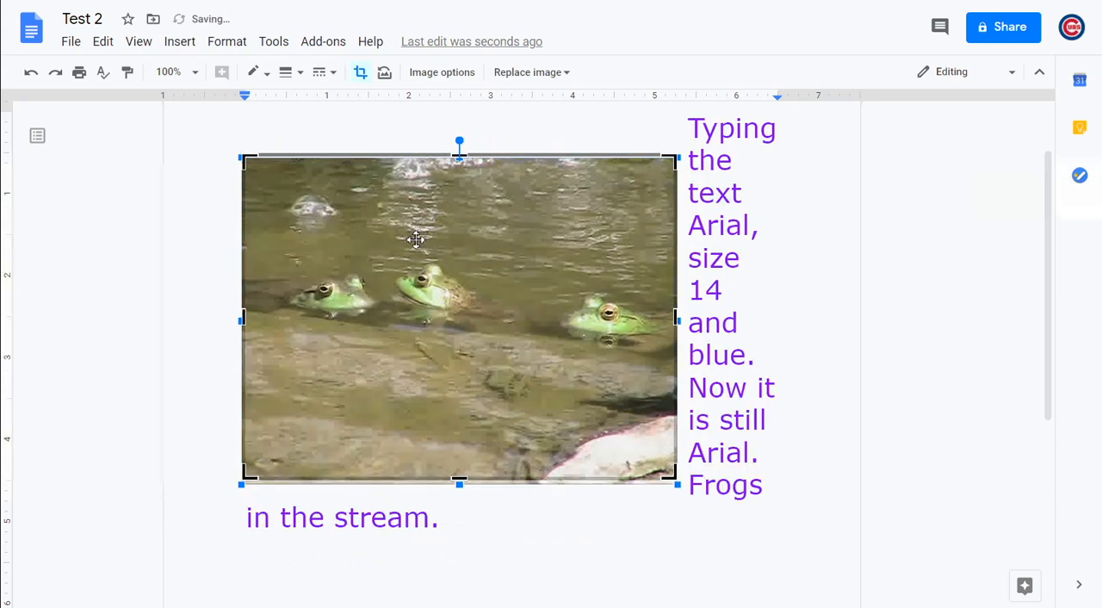
{"action": "left_click_drag", "start_coordinate": [419, 197], "coordinate": [419, 208]}
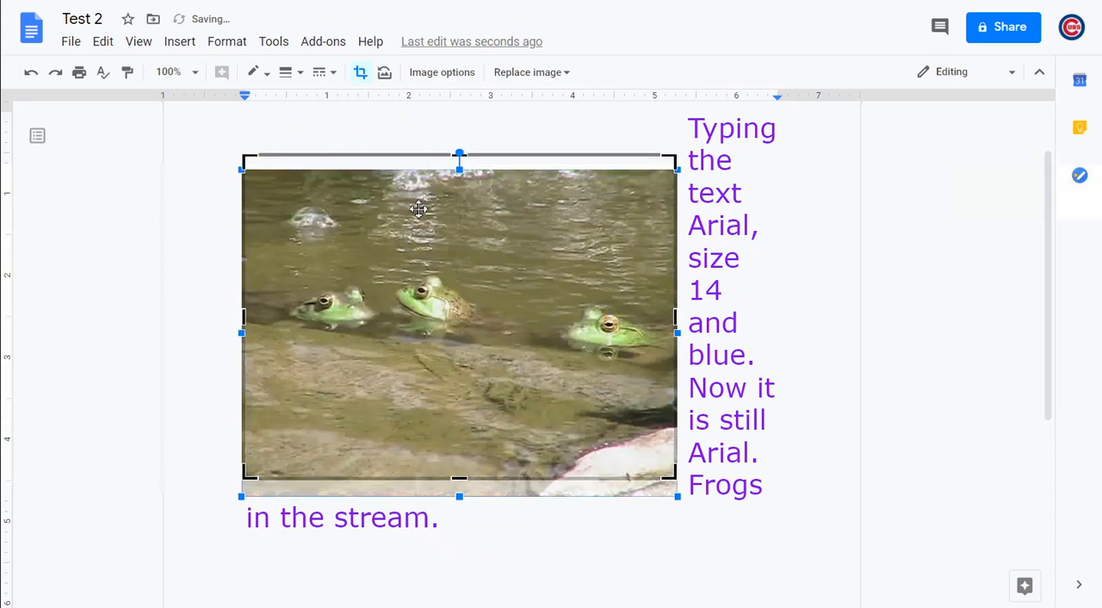
{"action": "left_click", "coordinate": [364, 125]}
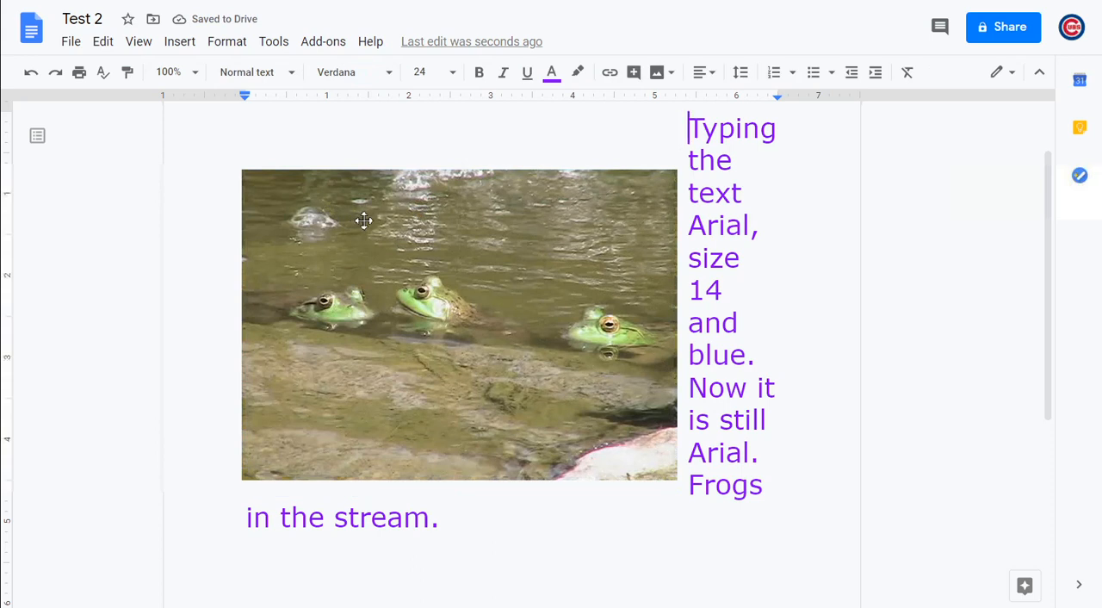
{"action": "left_click_drag", "start_coordinate": [365, 220], "coordinate": [387, 191]}
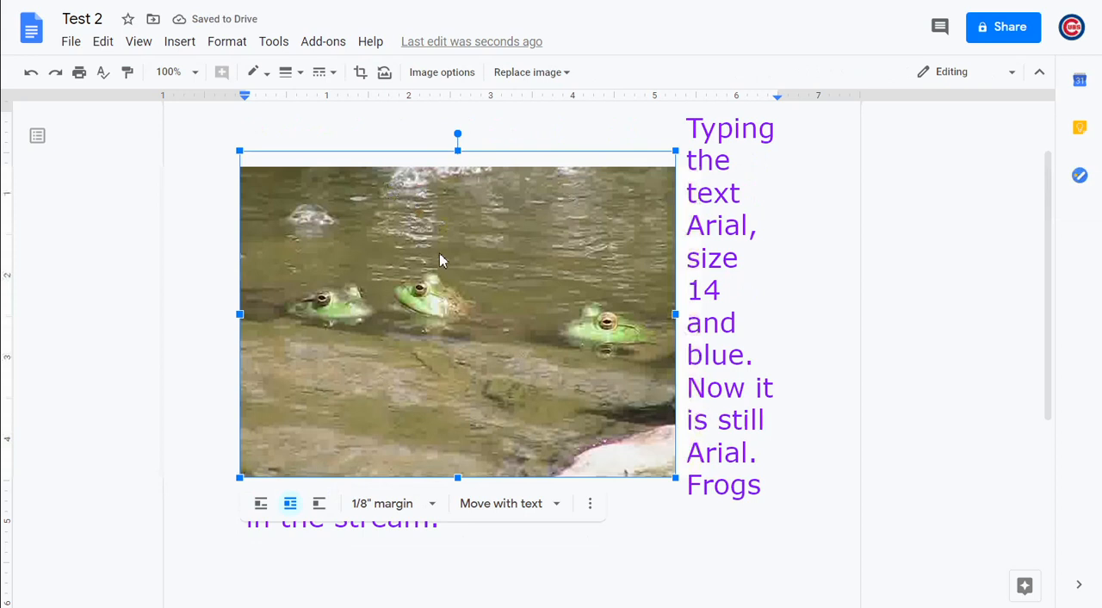
{"action": "left_click_drag", "start_coordinate": [446, 263], "coordinate": [447, 250]}
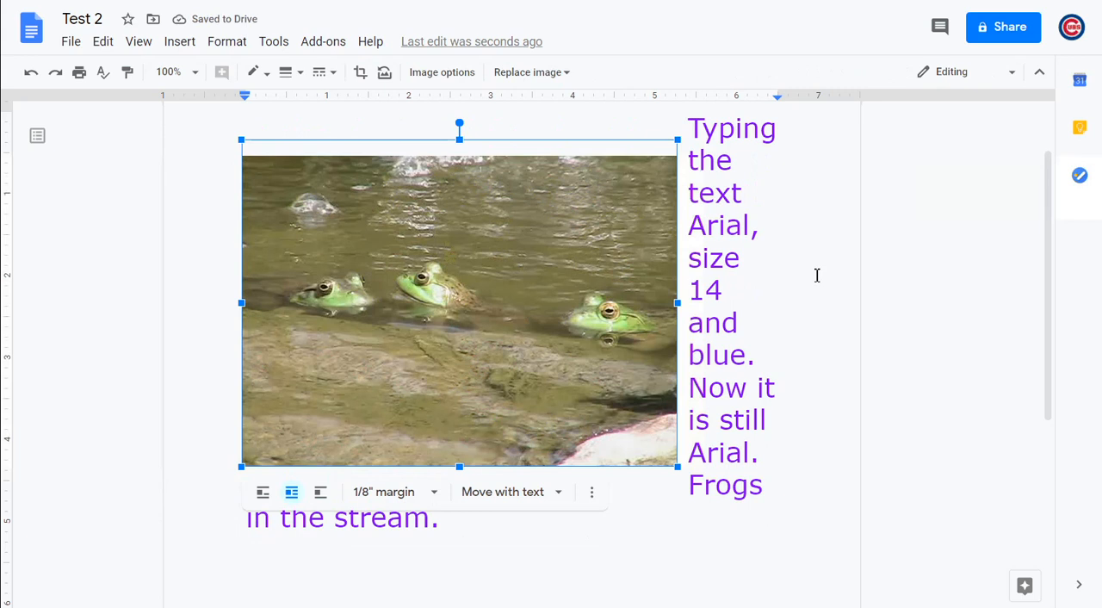
{"action": "left_click", "coordinate": [939, 204]}
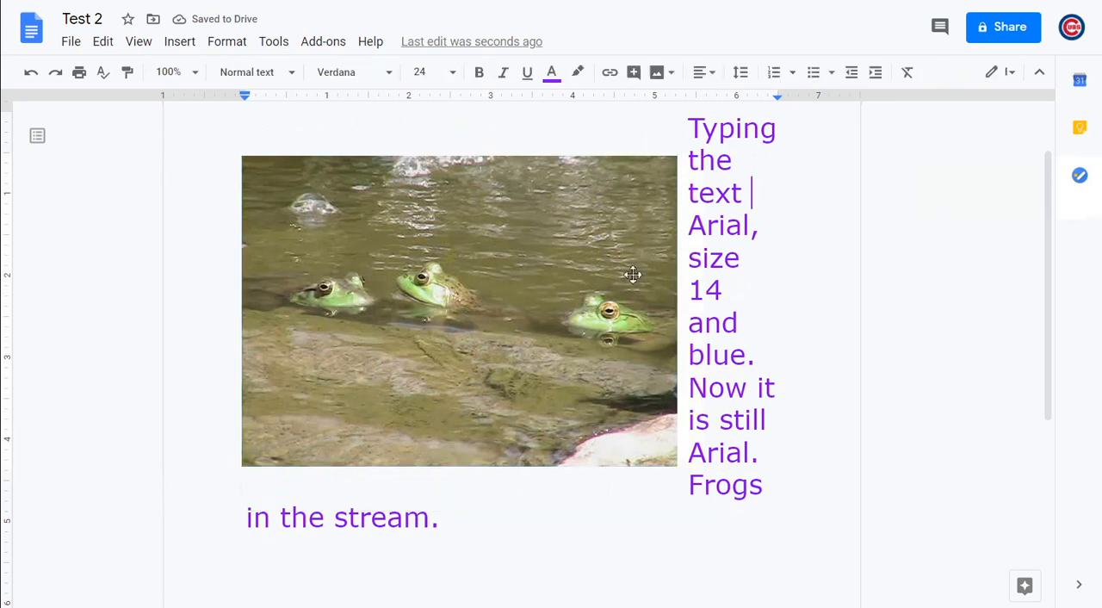
Reopen cropping on the frog image, shift the picture down and to the right inside its frame, and scale it down slightly
{"action": "left_click", "coordinate": [577, 222]}
{"action": "double_click", "coordinate": [577, 228]}
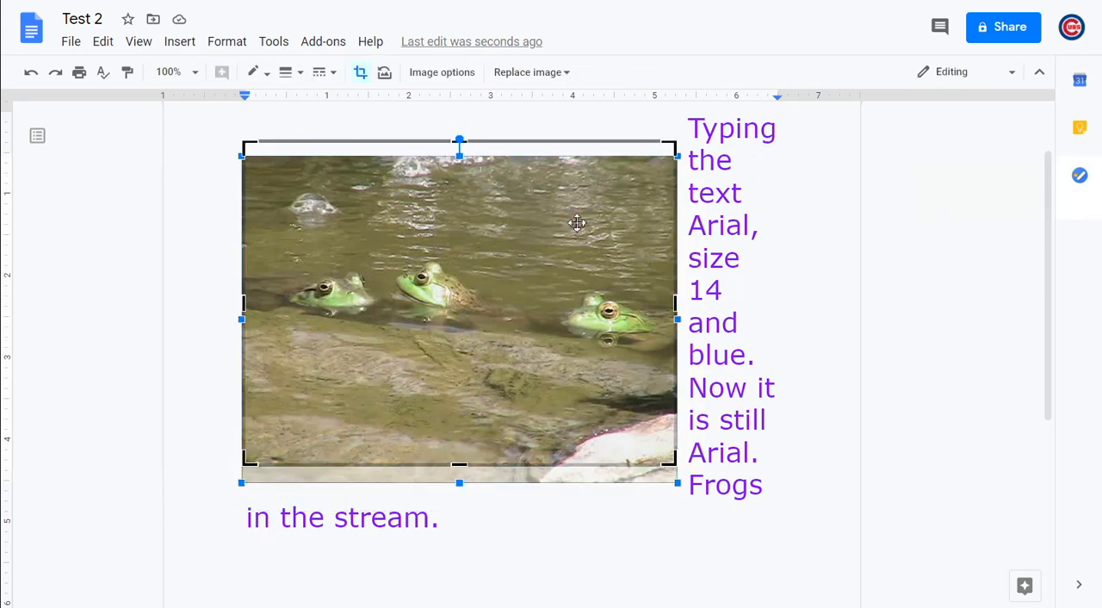
{"action": "left_click_drag", "start_coordinate": [614, 179], "coordinate": [628, 195]}
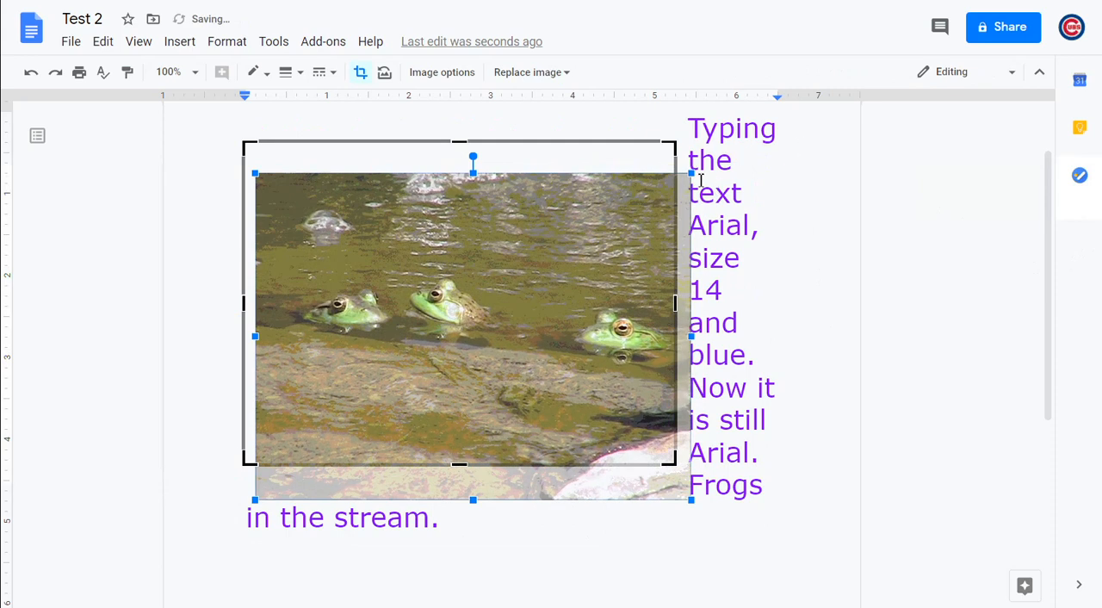
{"action": "left_click_drag", "start_coordinate": [692, 174], "coordinate": [681, 180]}
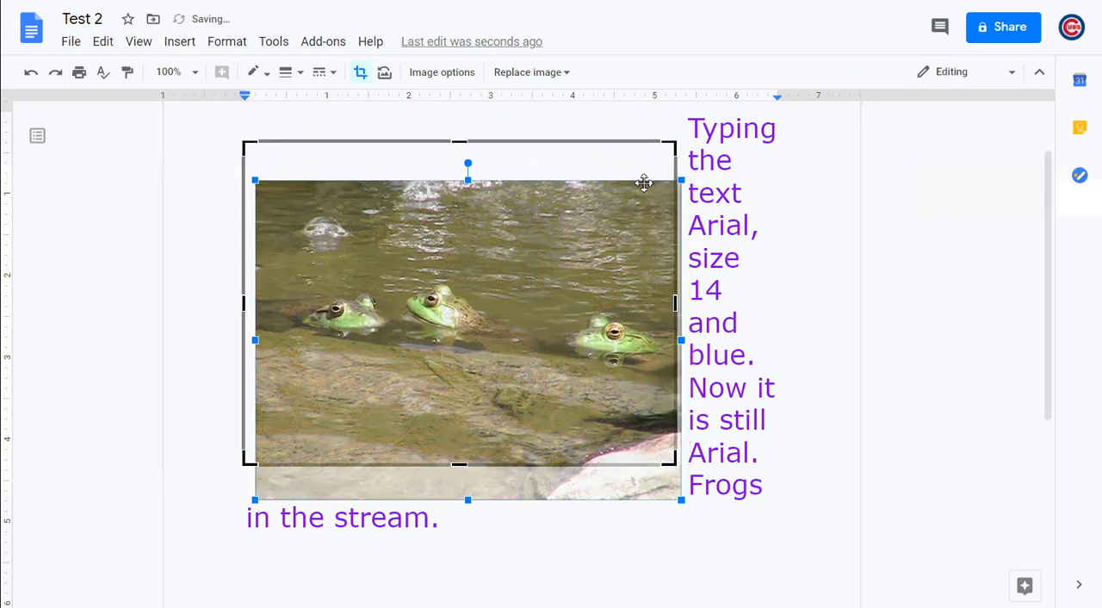
{"action": "left_click", "coordinate": [430, 132]}
{"action": "left_click", "coordinate": [437, 272]}
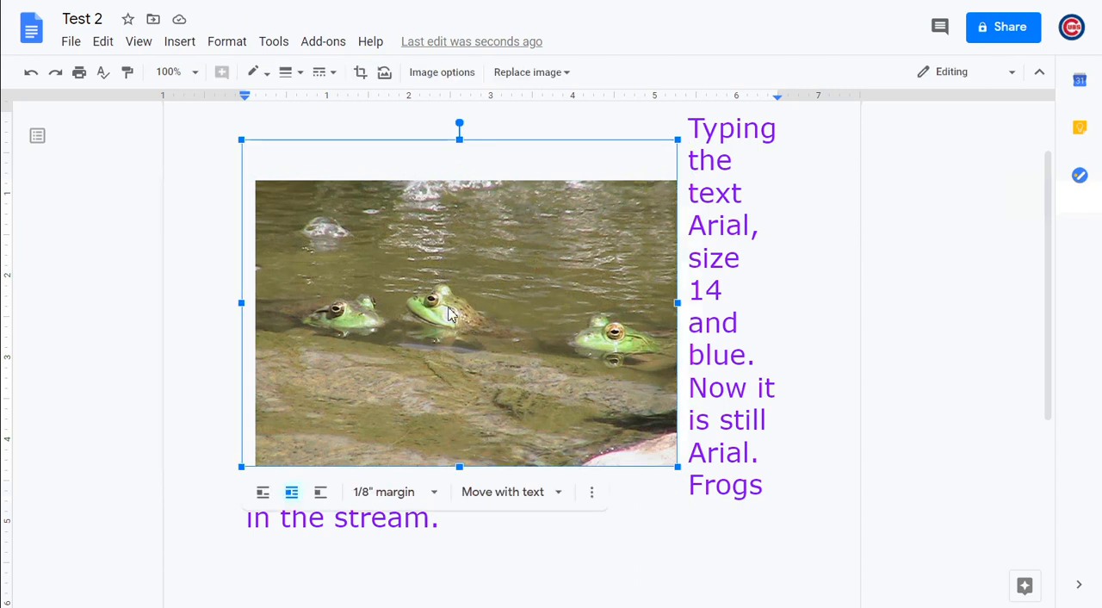
Undo the recent crop and position changes to the frog image
{"action": "left_click", "coordinate": [36, 74]}
{"action": "left_click", "coordinate": [36, 74]}
{"action": "left_click", "coordinate": [36, 74]}
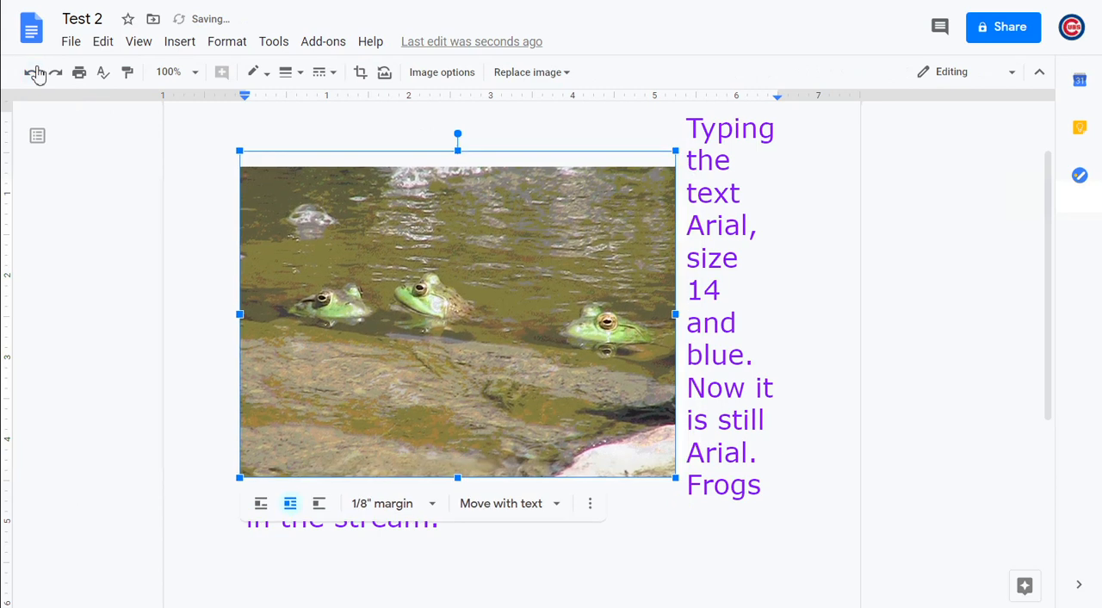
{"action": "left_click", "coordinate": [36, 74]}
{"action": "left_click", "coordinate": [36, 74]}
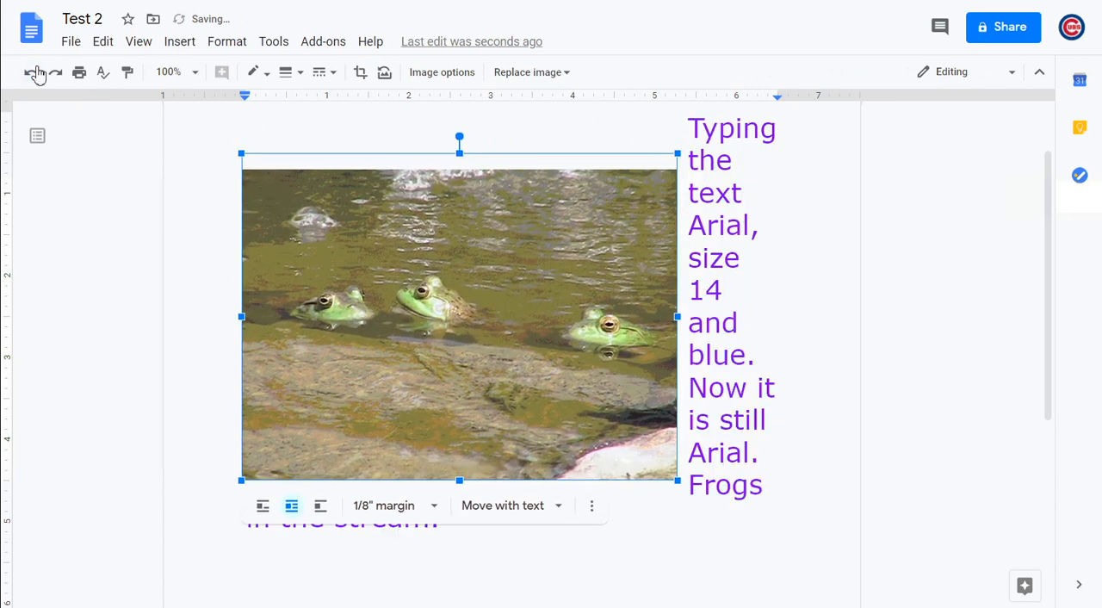
{"action": "left_click", "coordinate": [36, 74]}
{"action": "left_click", "coordinate": [37, 74]}
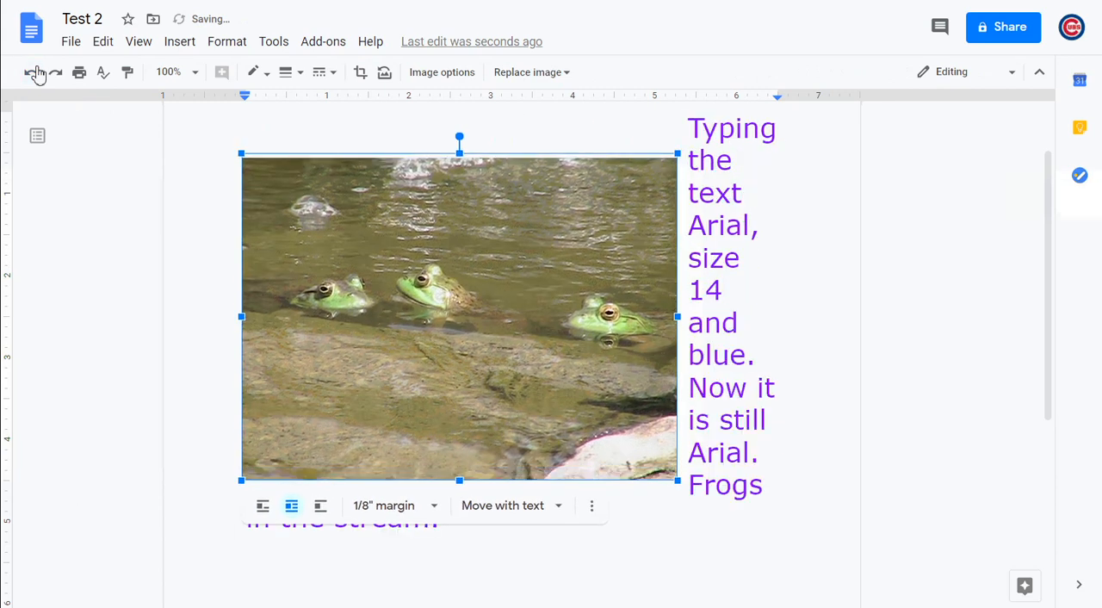
Undo the last remaining crop change and nudge the frog image slightly down below the first line of text
{"action": "left_click", "coordinate": [37, 75]}
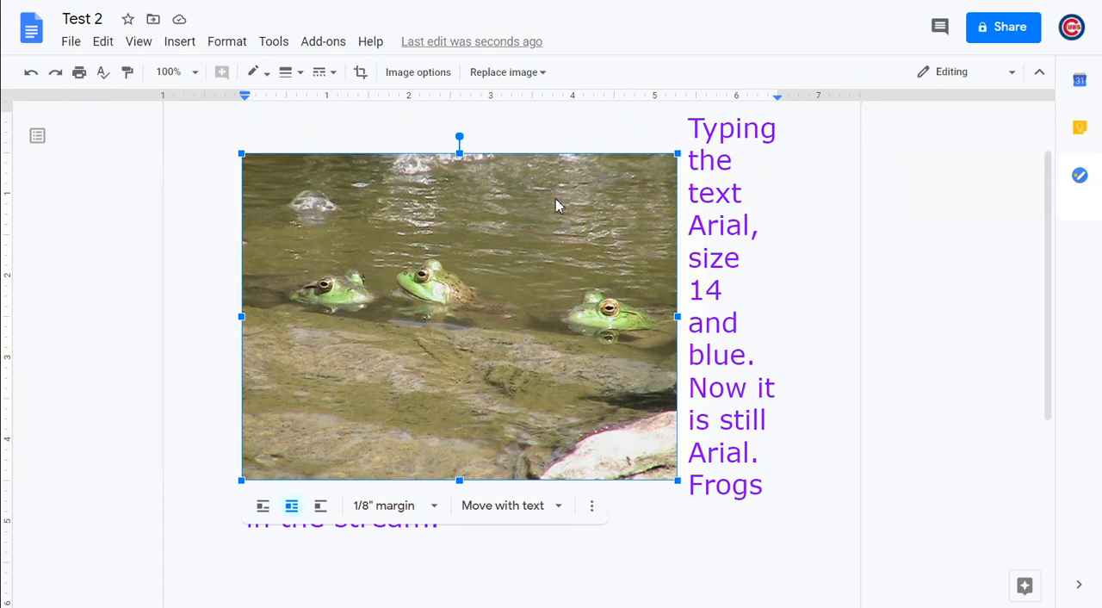
{"action": "mouse_move", "coordinate": [559, 207]}
{"action": "left_mouse_down"}
{"action": "mouse_move", "coordinate": [556, 231]}
{"action": "mouse_move", "coordinate": [558, 209]}
{"action": "left_mouse_up"}
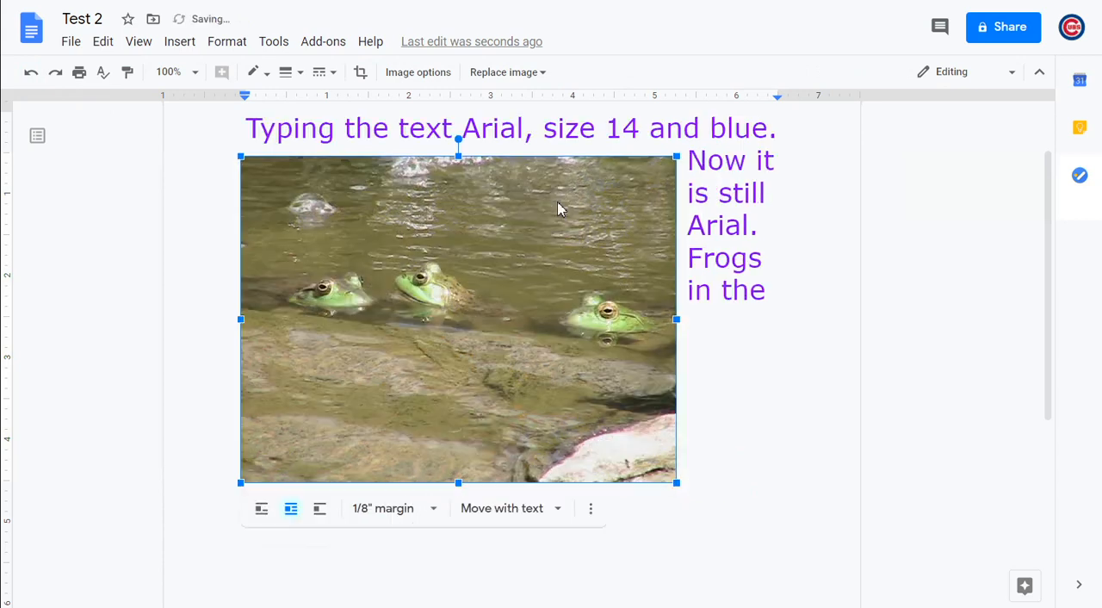
Set the frog image to Fix position on page and move it slightly up and left so the text flows beside it
{"action": "left_click", "coordinate": [504, 516]}
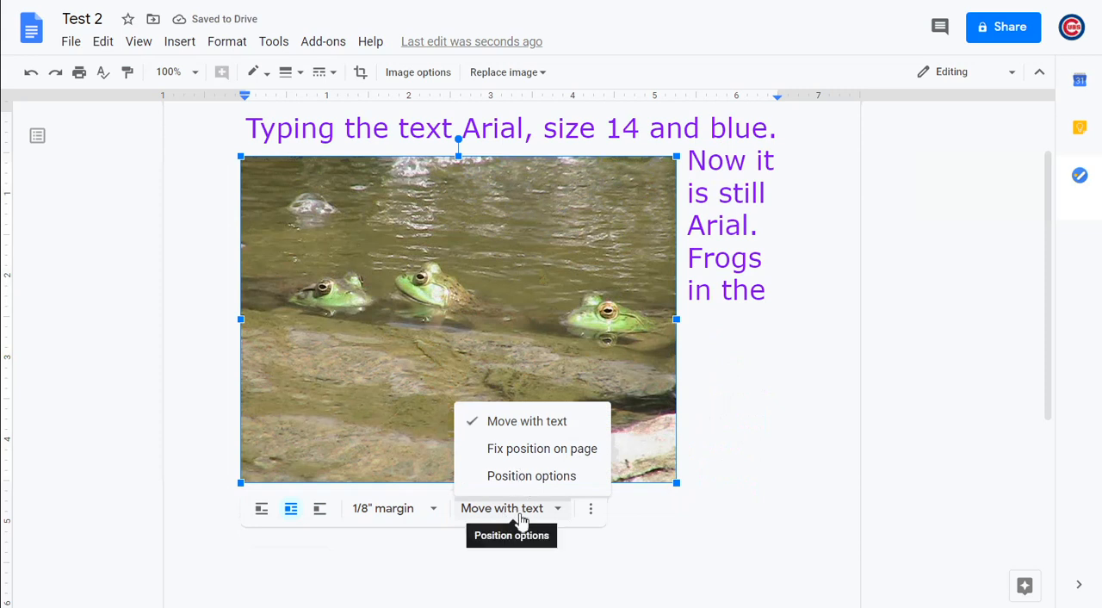
{"action": "left_click", "coordinate": [552, 451]}
{"action": "left_click_drag", "start_coordinate": [561, 216], "coordinate": [559, 185]}
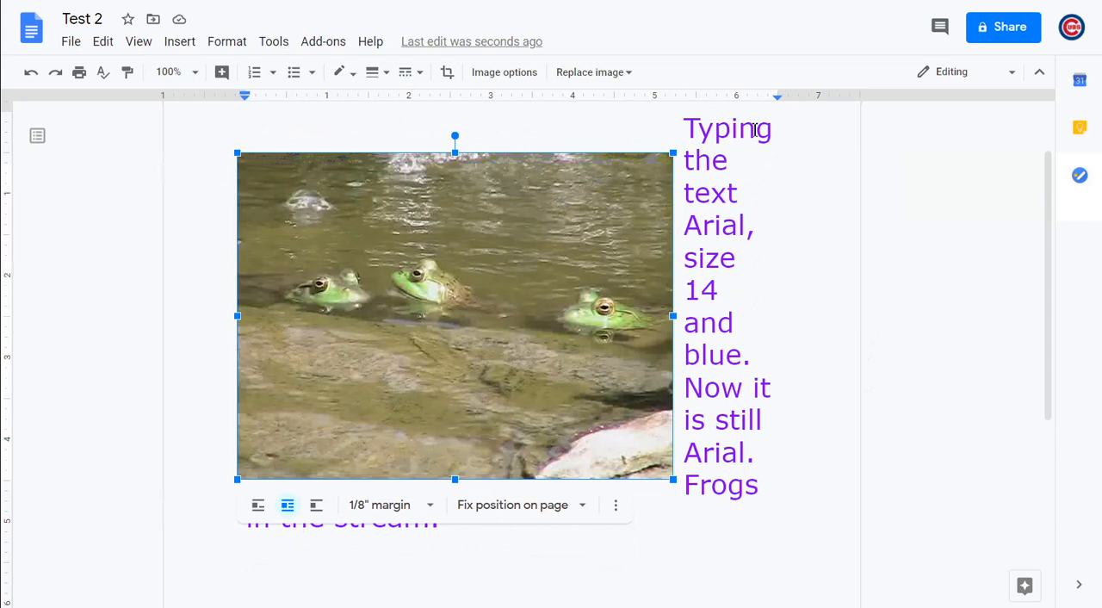
Set the line spacing of the text beside the frog image to 1.15
{"action": "left_click_drag", "start_coordinate": [772, 482], "coordinate": [686, 121]}
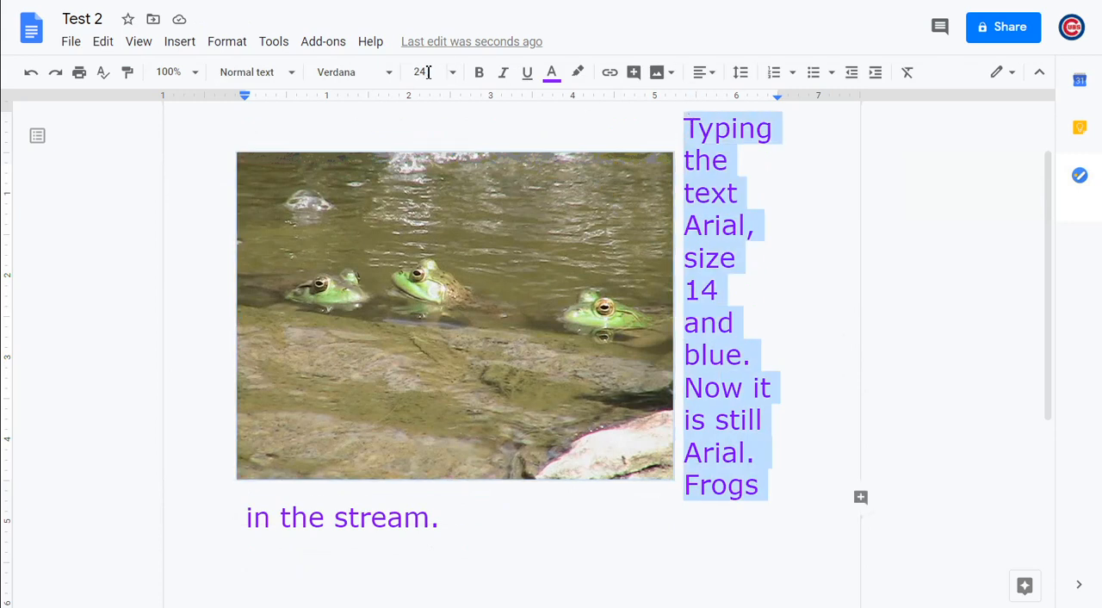
{"action": "left_click", "coordinate": [239, 45]}
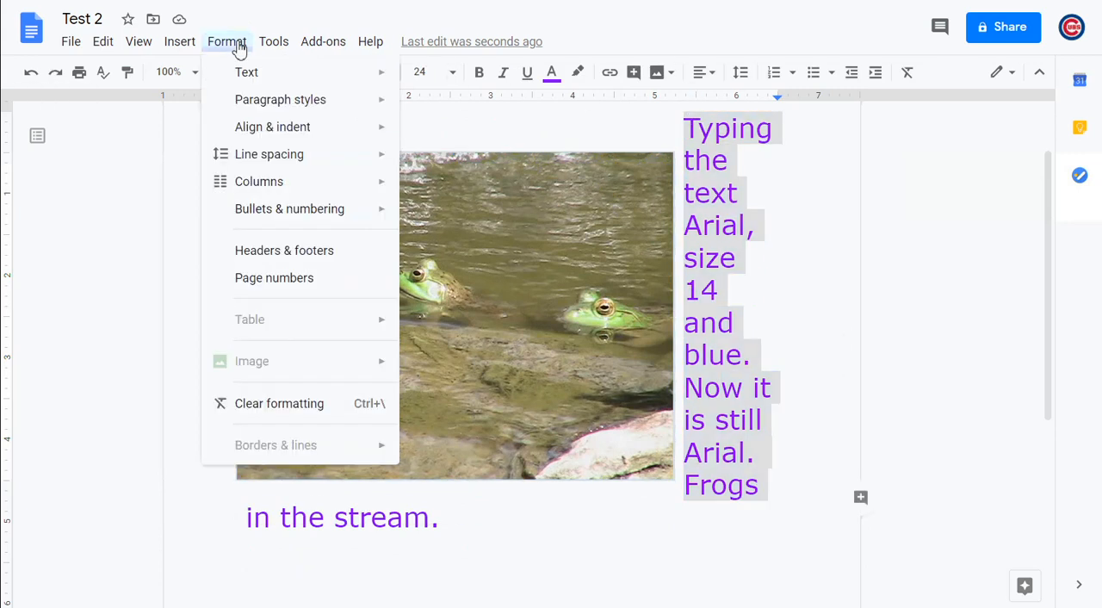
{"action": "mouse_move", "coordinate": [293, 164]}
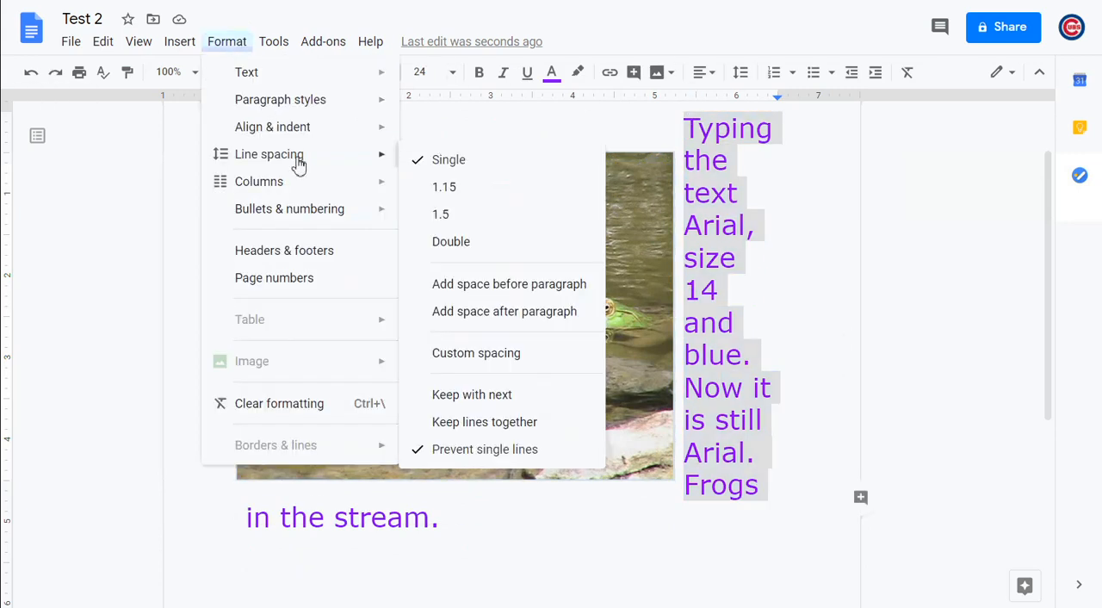
{"action": "left_click", "coordinate": [474, 186]}
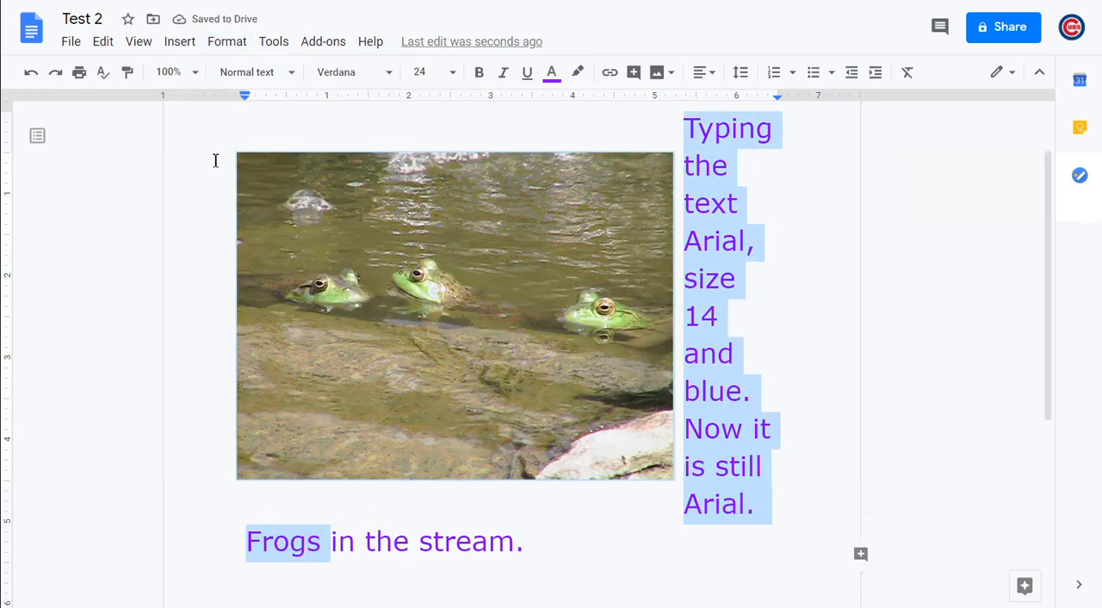
{"action": "left_click", "coordinate": [423, 524]}
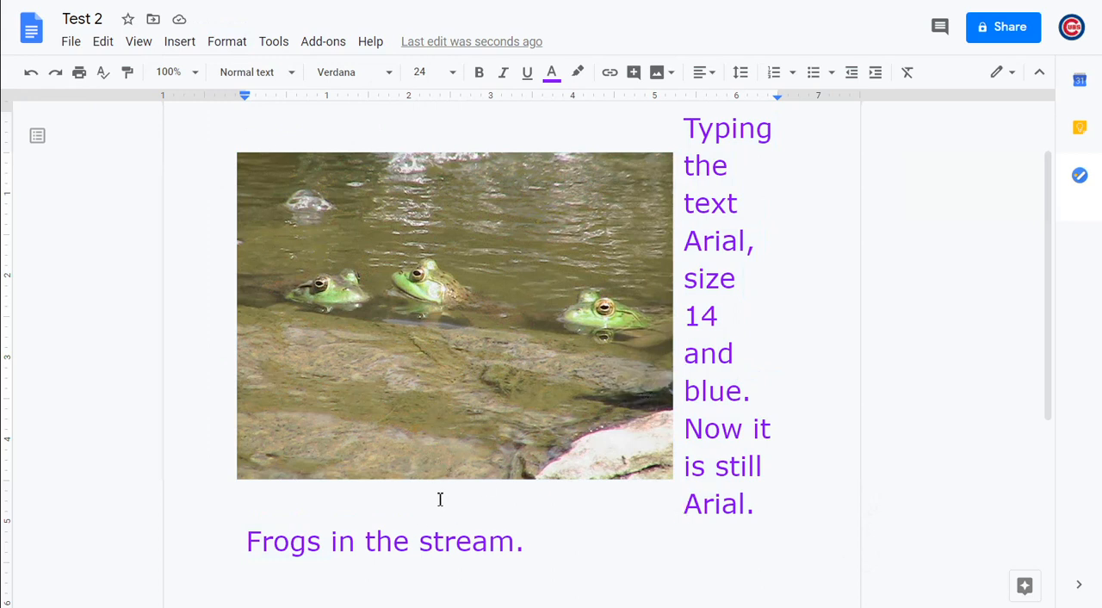
Open the frog image's size and rotation options and set its width to 5 in and finally 6 in, keeping the aspect ratio locked
{"action": "left_click", "coordinate": [444, 459]}
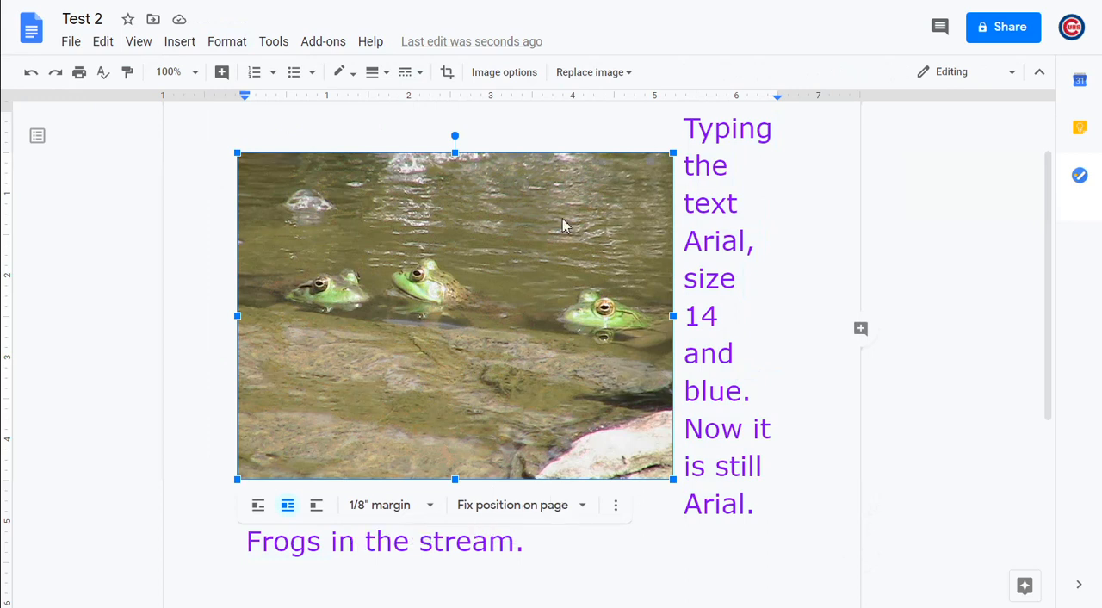
{"action": "left_click", "coordinate": [617, 508]}
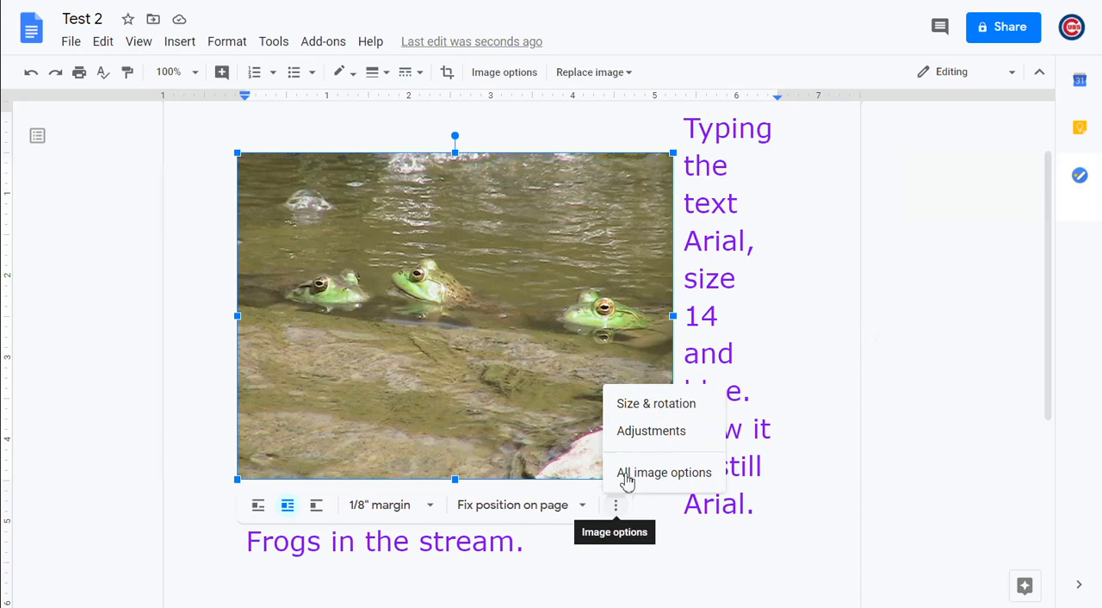
{"action": "left_click", "coordinate": [660, 403]}
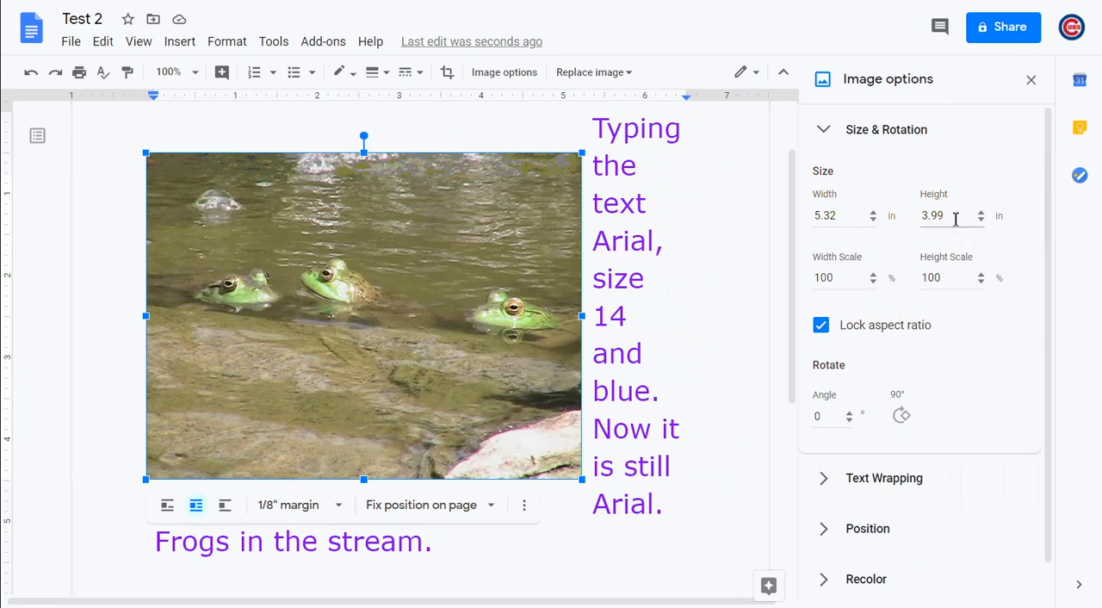
{"action": "left_click", "coordinate": [832, 218]}
{"action": "key", "text": "BackSpace"}
{"action": "key", "text": "BackSpace"}
{"action": "key", "text": "BackSpace"}
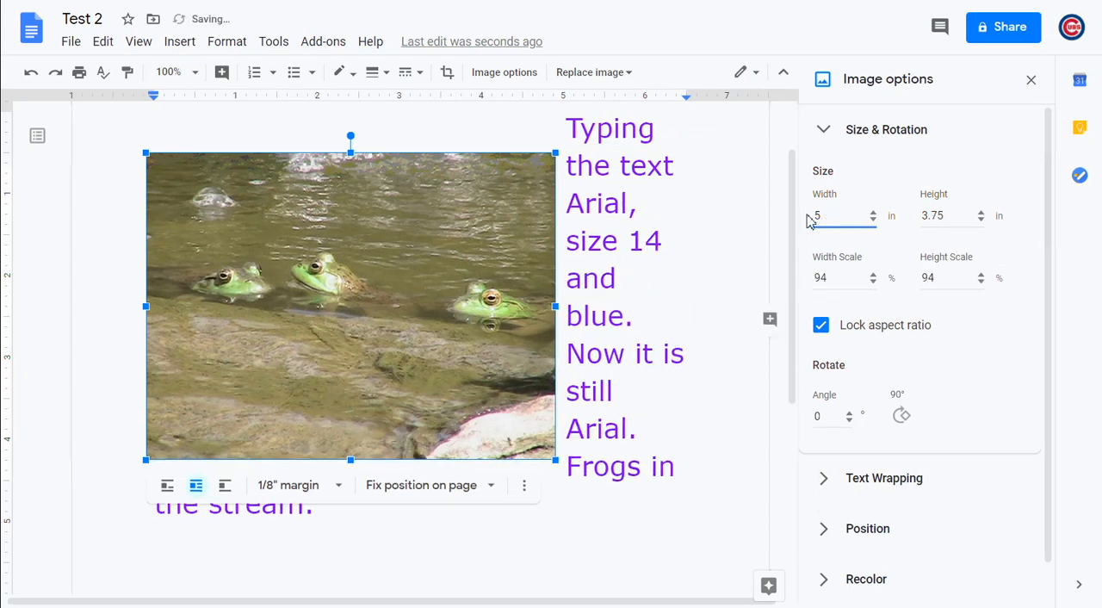
{"action": "type", "text": "6"}
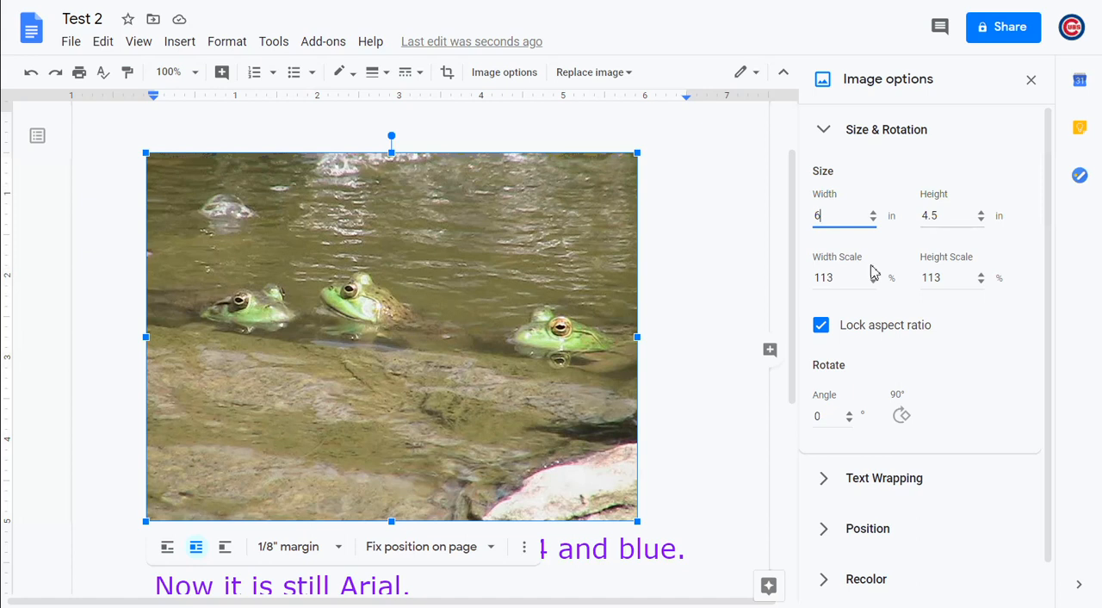
Unlock the frog image's aspect ratio, set its width alone to 4 in, and lock the ratio again
{"action": "left_click", "coordinate": [823, 327]}
{"action": "left_click", "coordinate": [840, 223]}
{"action": "left_click_drag", "start_coordinate": [835, 219], "coordinate": [792, 217]}
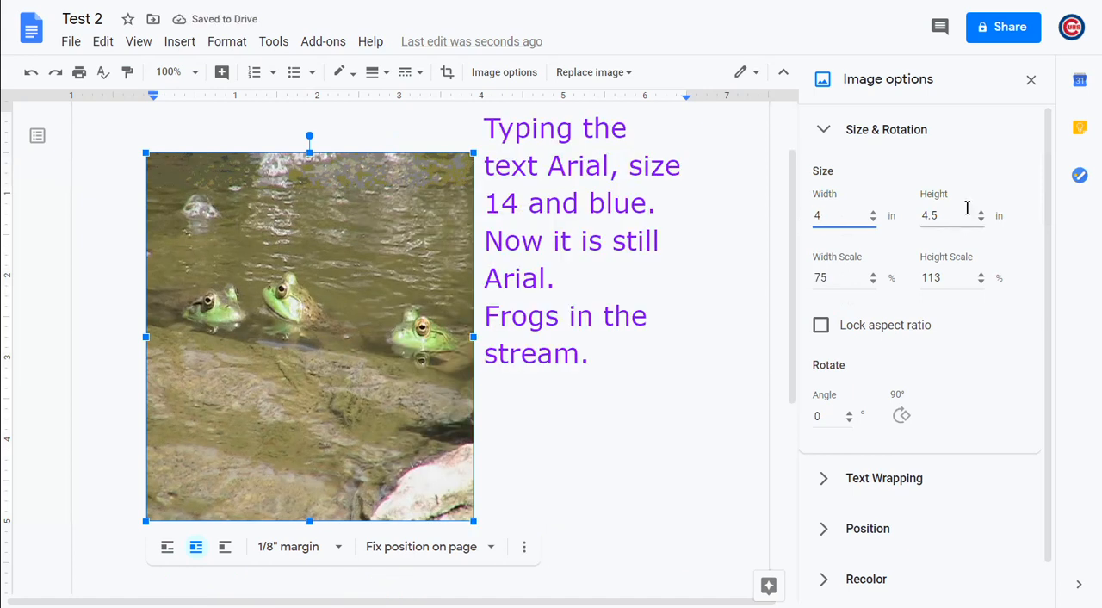
{"action": "left_click", "coordinate": [821, 328]}
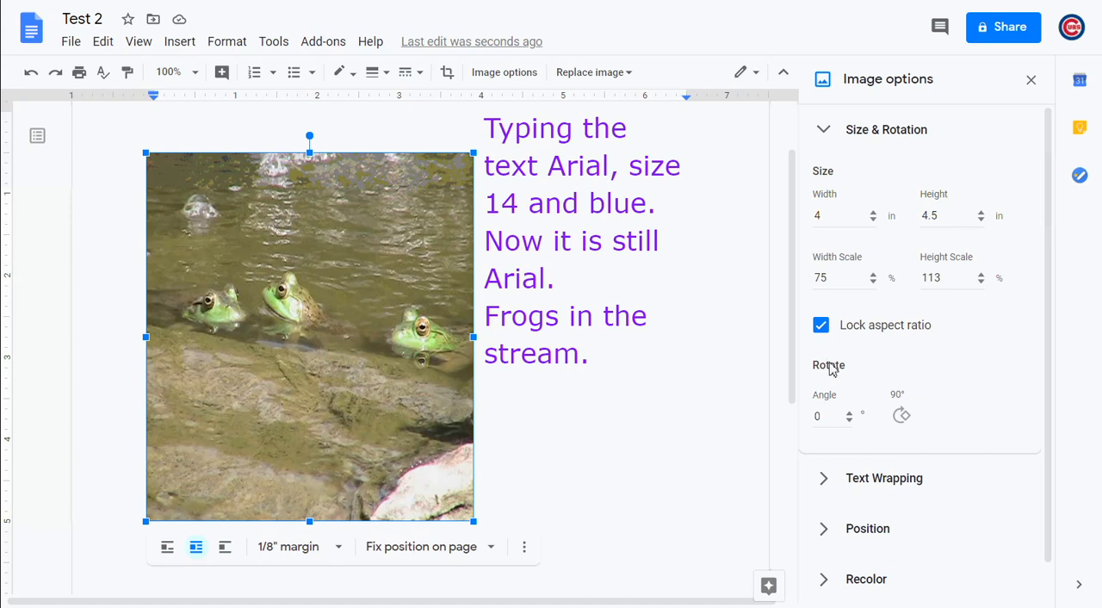
Rotate the frog image through a full turn in four 90° steps
{"action": "left_click", "coordinate": [903, 417]}
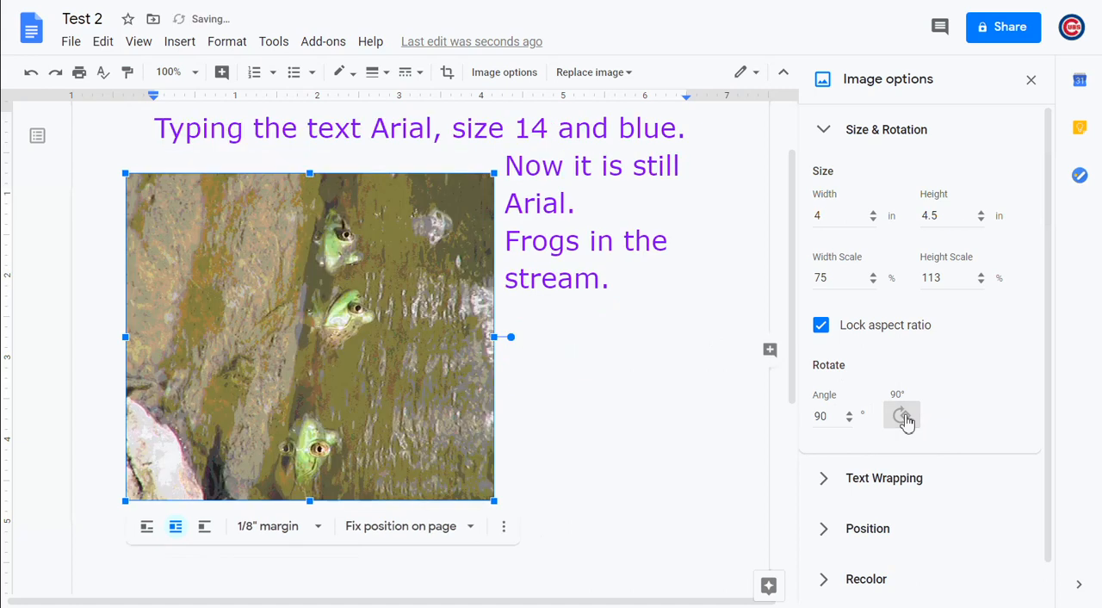
{"action": "left_click", "coordinate": [903, 417]}
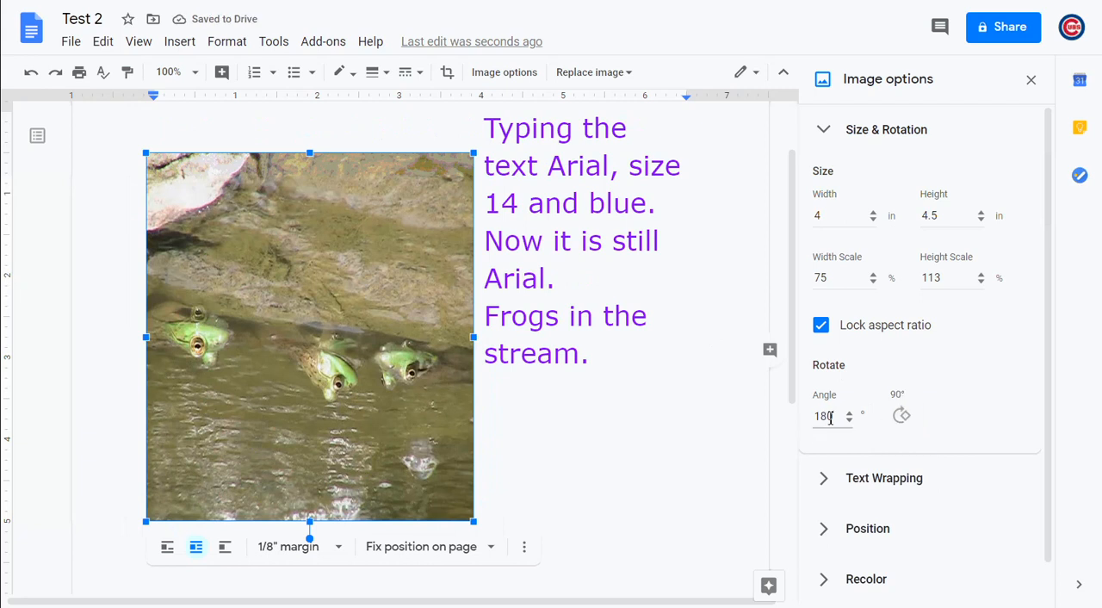
{"action": "left_click", "coordinate": [903, 418]}
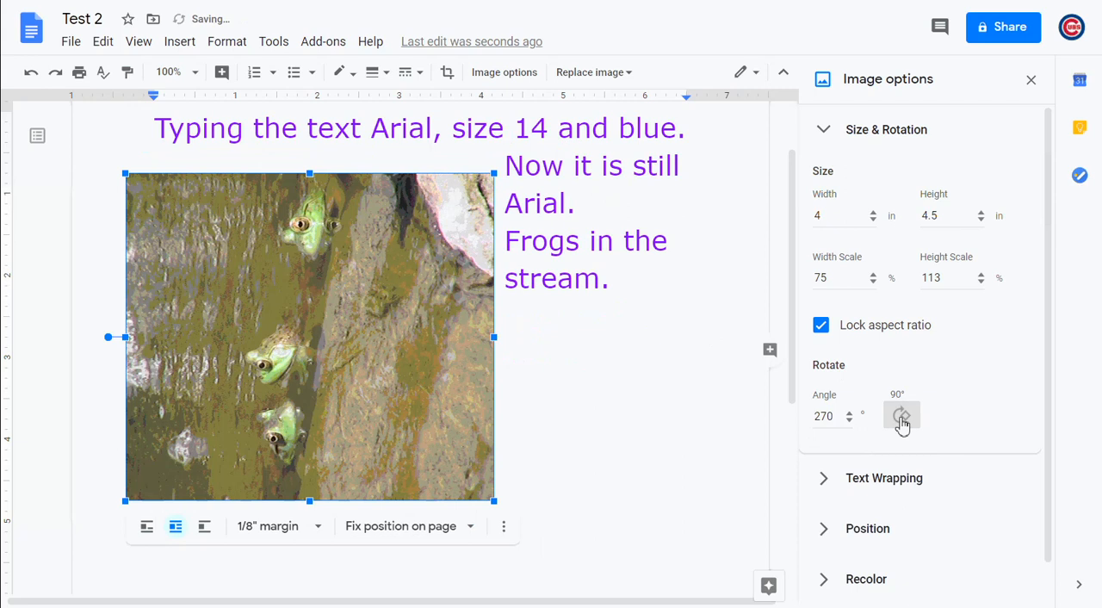
{"action": "left_click", "coordinate": [903, 418]}
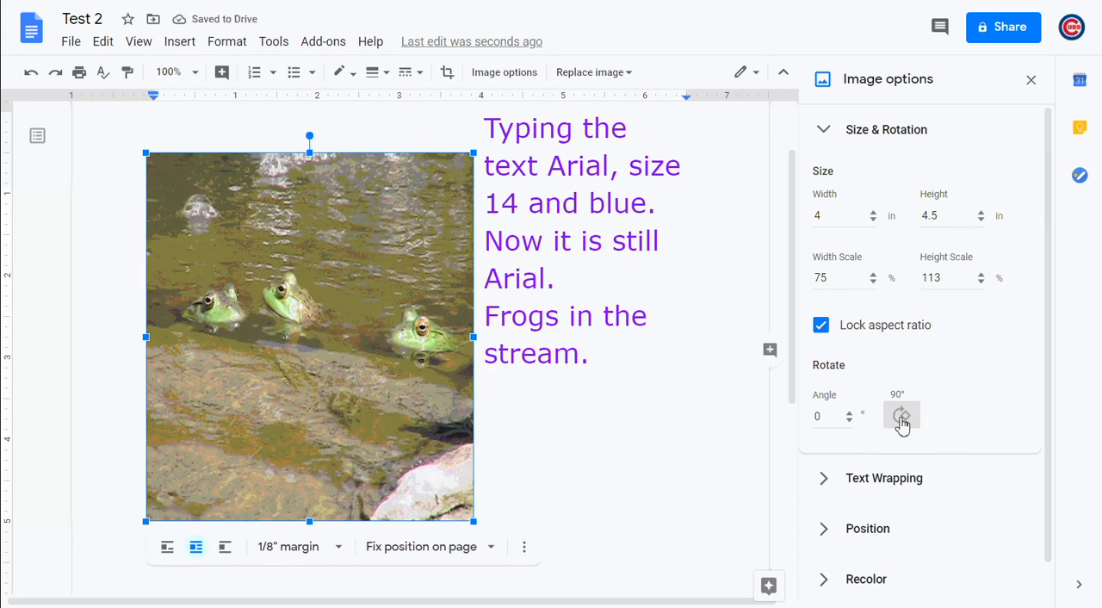
Try Left only and Right only text wrapping on the frog image, nudging it slightly up and right between the two
{"action": "left_click", "coordinate": [918, 478]}
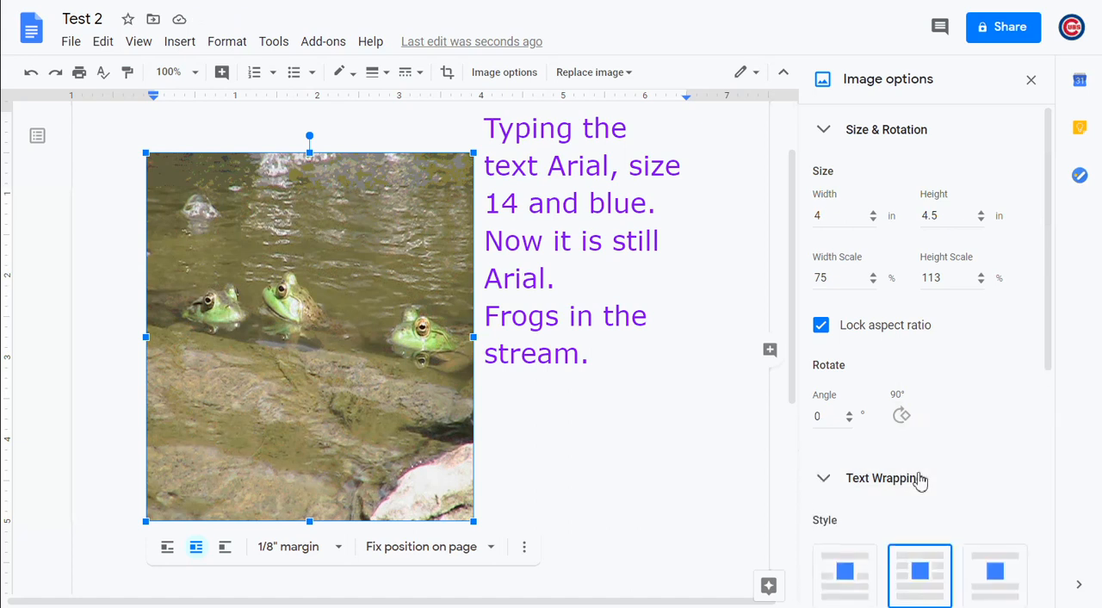
{"action": "scroll", "coordinate": [921, 481], "scroll_direction": "down", "scroll_amount": 2}
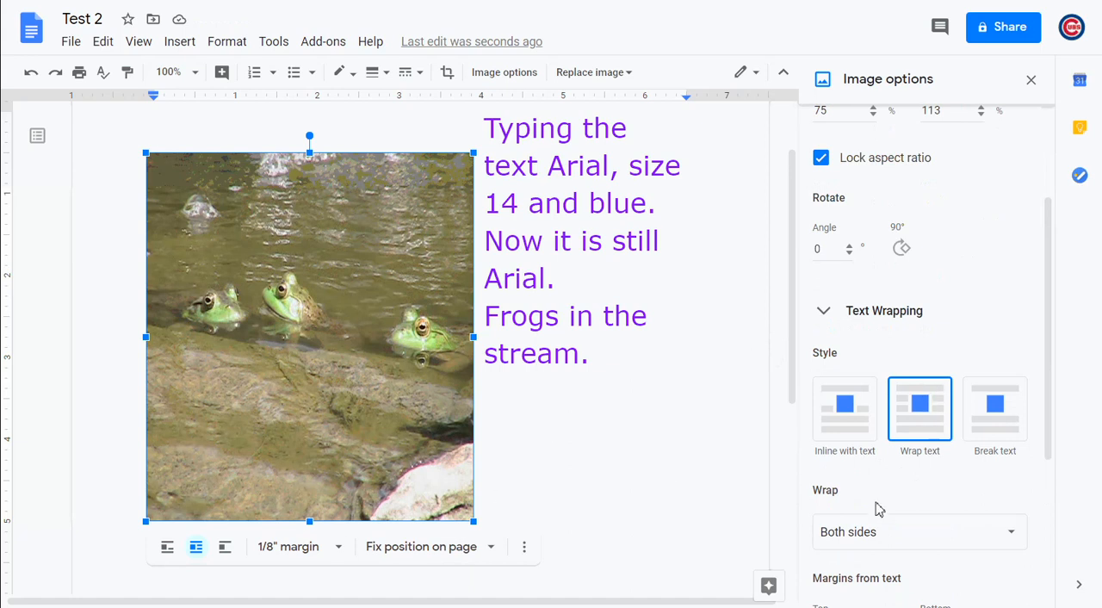
{"action": "left_click", "coordinate": [880, 534]}
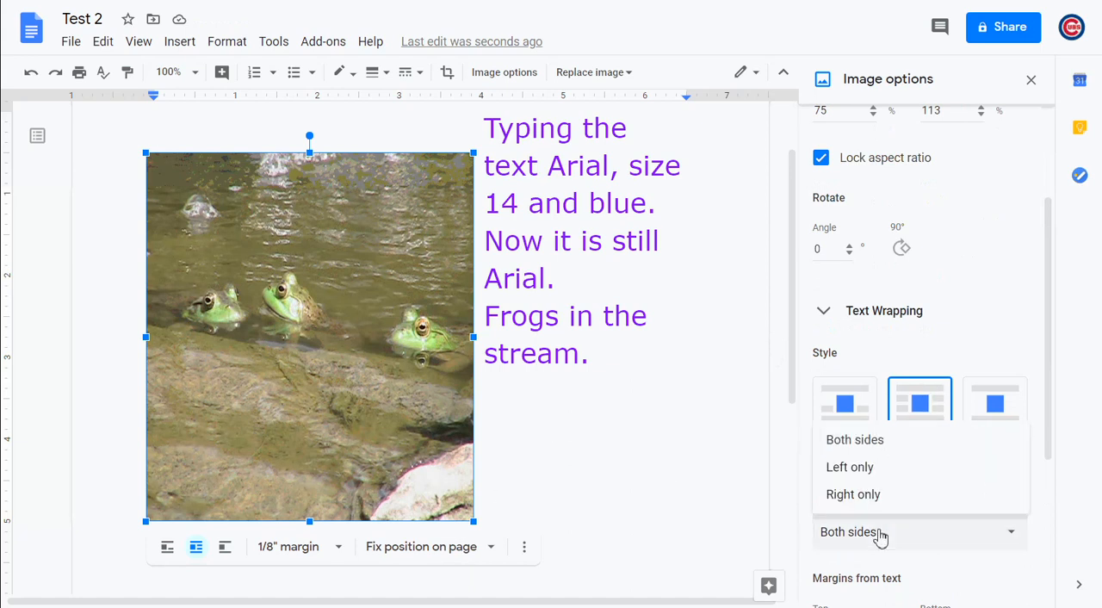
{"action": "left_click", "coordinate": [870, 472]}
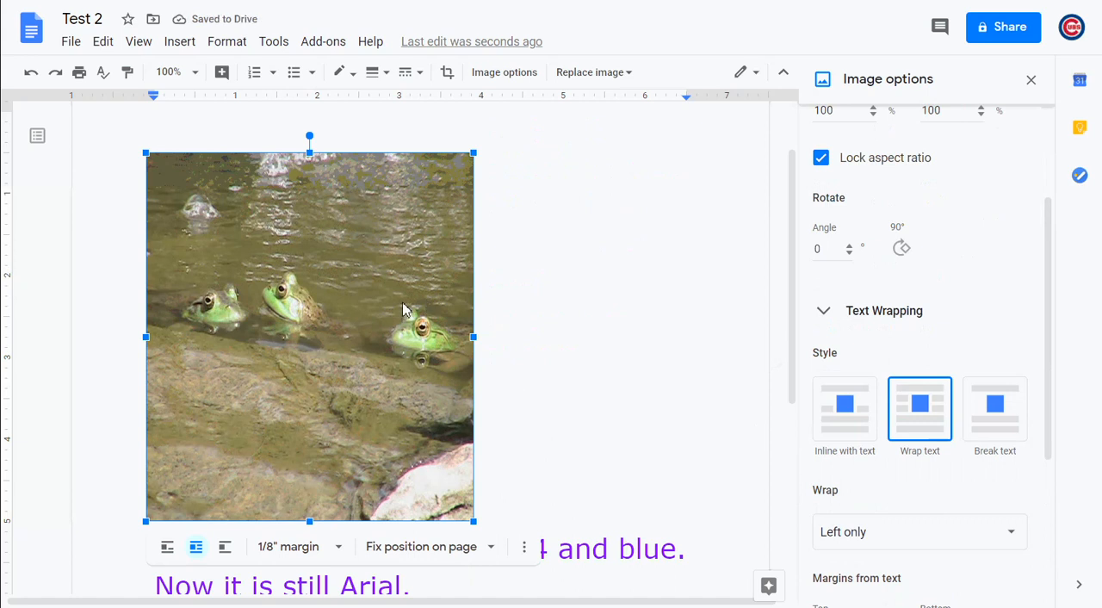
{"action": "mouse_move", "coordinate": [405, 309]}
{"action": "left_mouse_down"}
{"action": "mouse_move", "coordinate": [557, 299]}
{"action": "mouse_move", "coordinate": [414, 302]}
{"action": "left_mouse_up"}
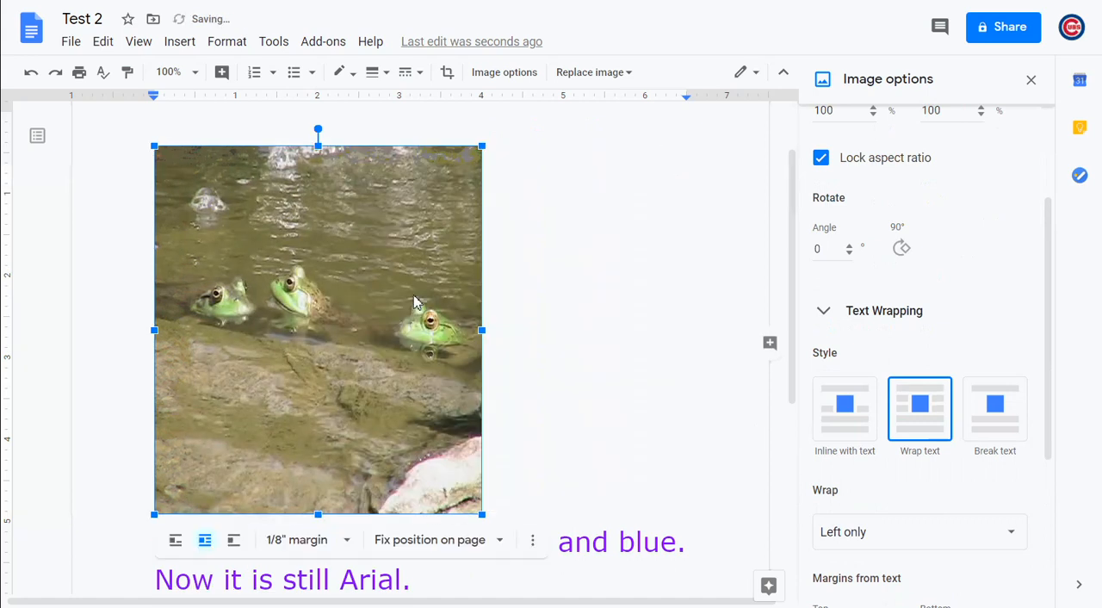
{"action": "left_click", "coordinate": [896, 539]}
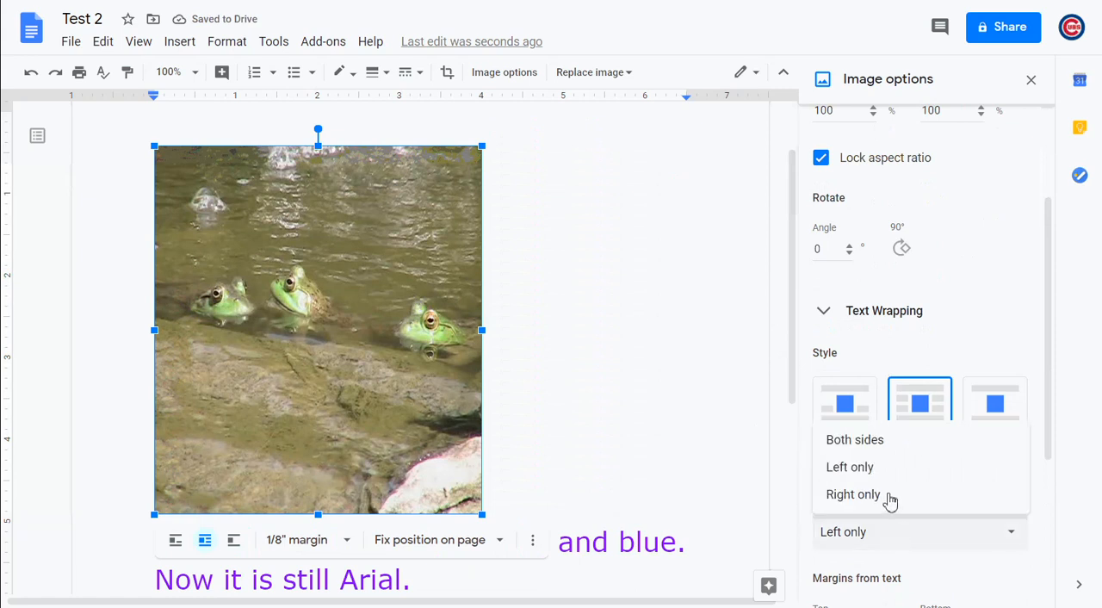
{"action": "left_click", "coordinate": [894, 497]}
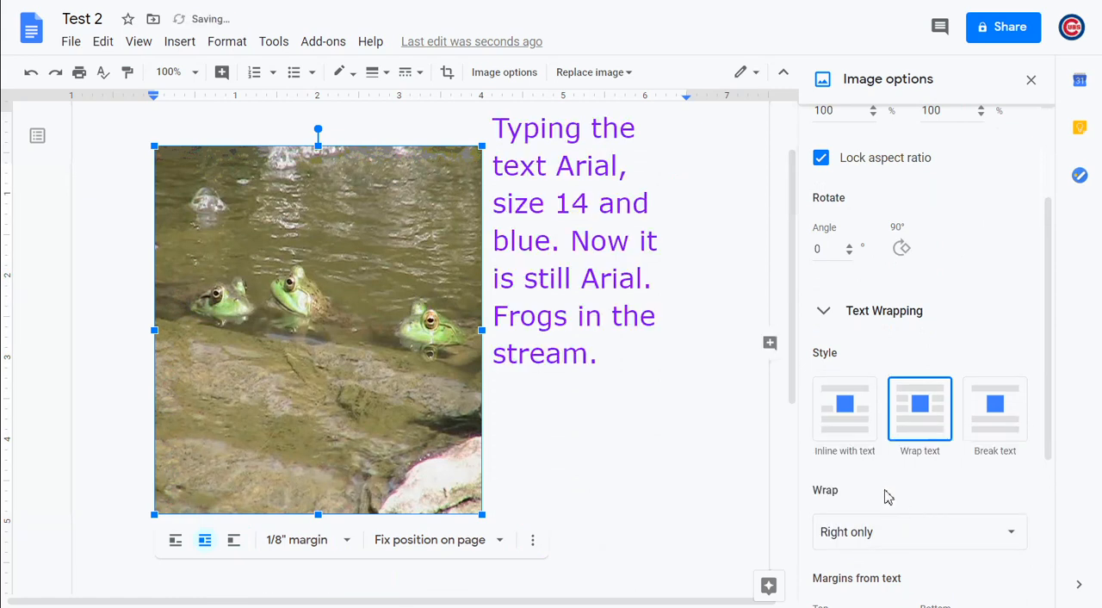
Set the frog image's text wrapping to Both sides and move it toward the page centre so text flows on either side
{"action": "left_click", "coordinate": [850, 539]}
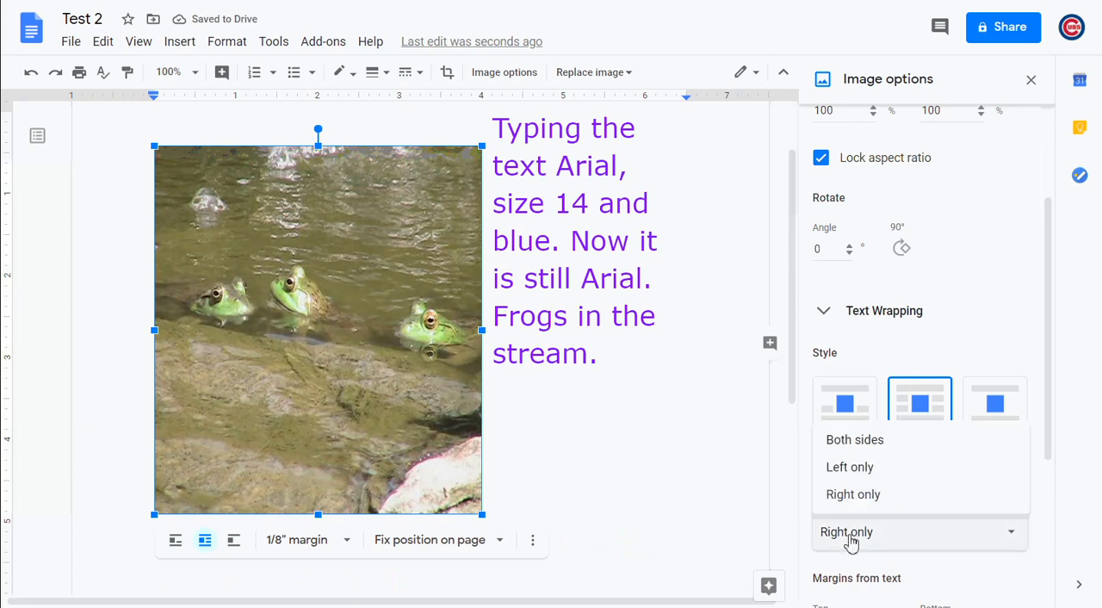
{"action": "left_click", "coordinate": [857, 441]}
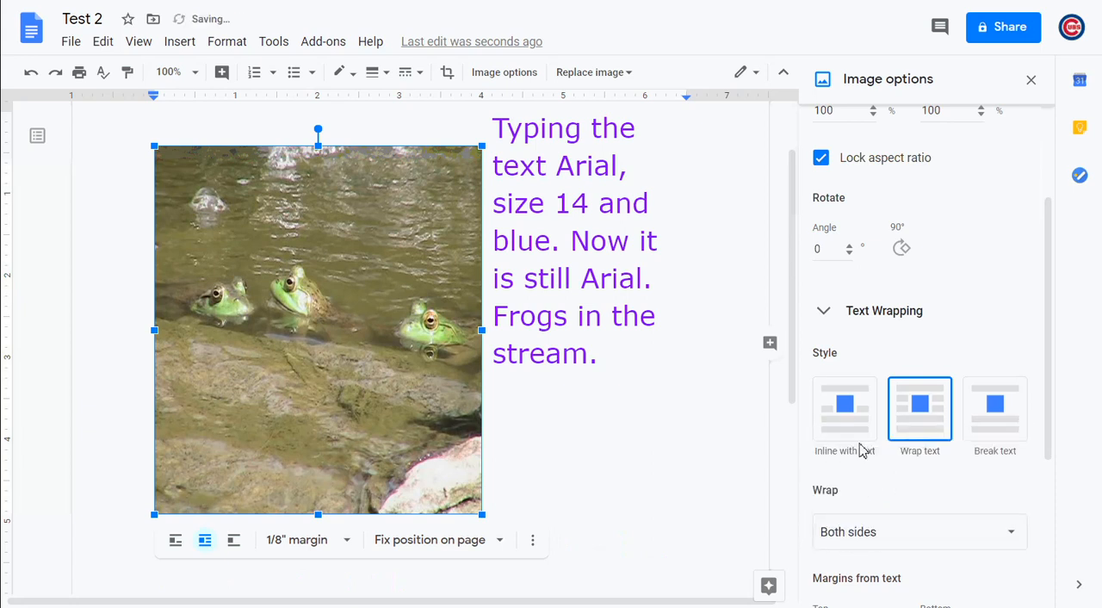
{"action": "left_click_drag", "start_coordinate": [442, 376], "coordinate": [528, 364]}
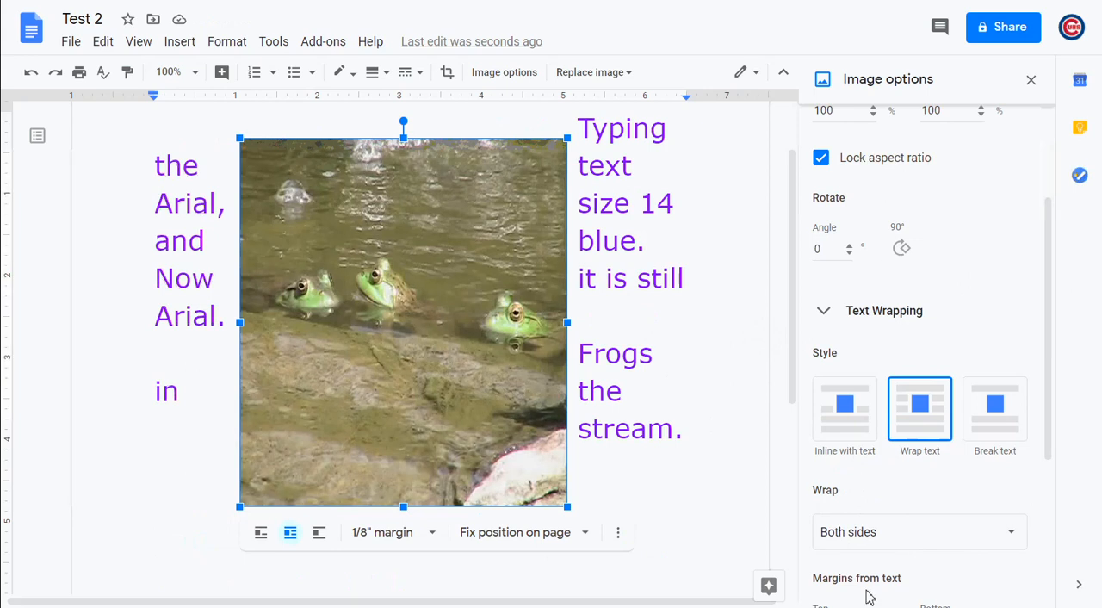
Set the frog image's margin from the text to 3/8"
{"action": "left_click", "coordinate": [431, 534]}
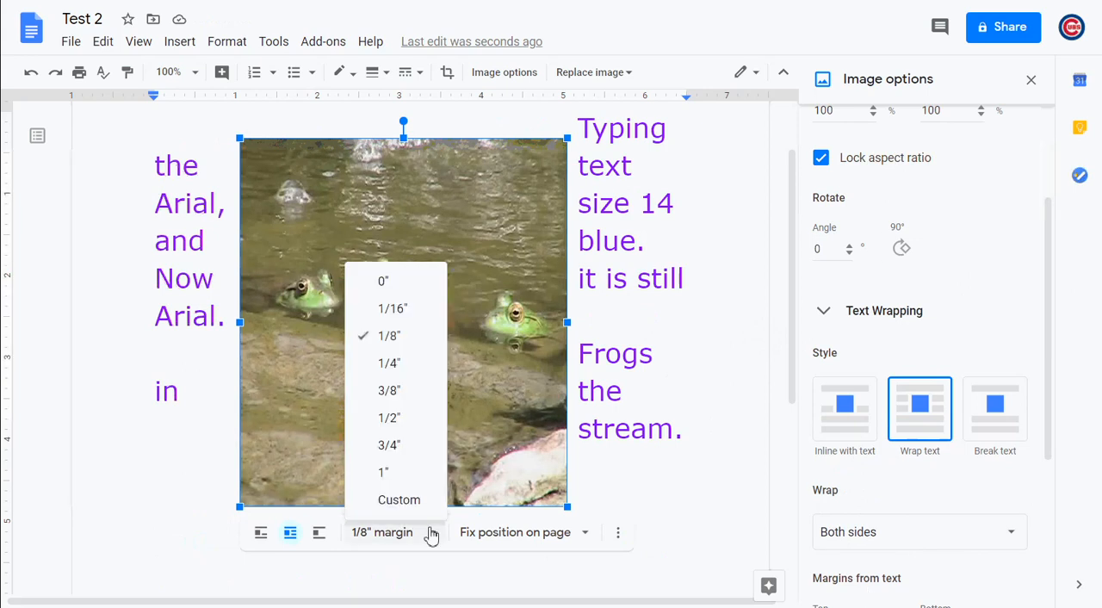
{"action": "left_click", "coordinate": [397, 396]}
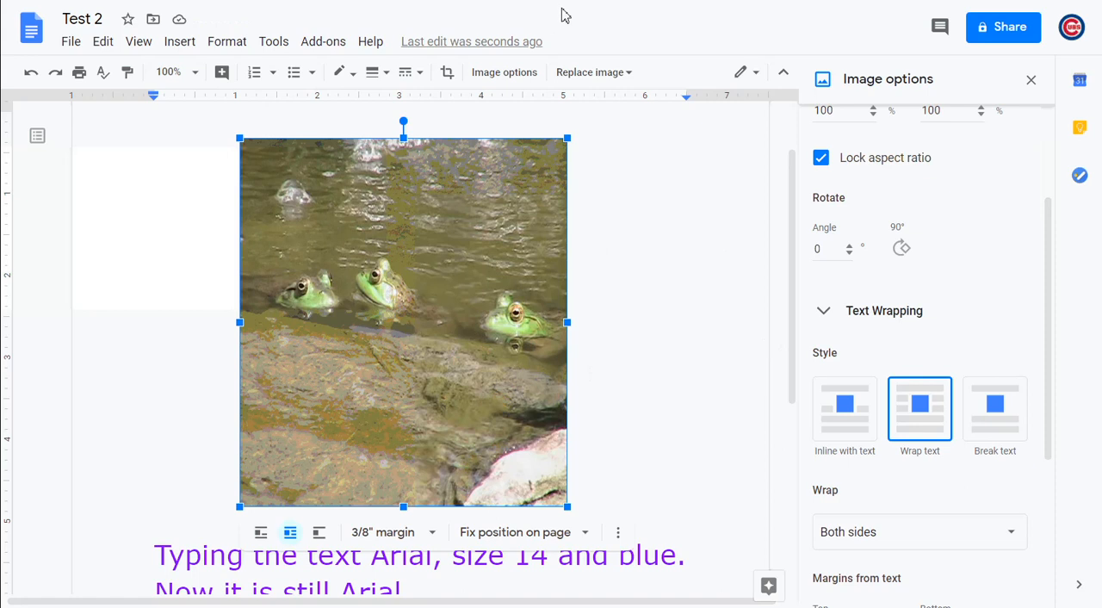
{"action": "left_click", "coordinate": [74, 43]}
{"action": "left_click", "coordinate": [74, 43]}
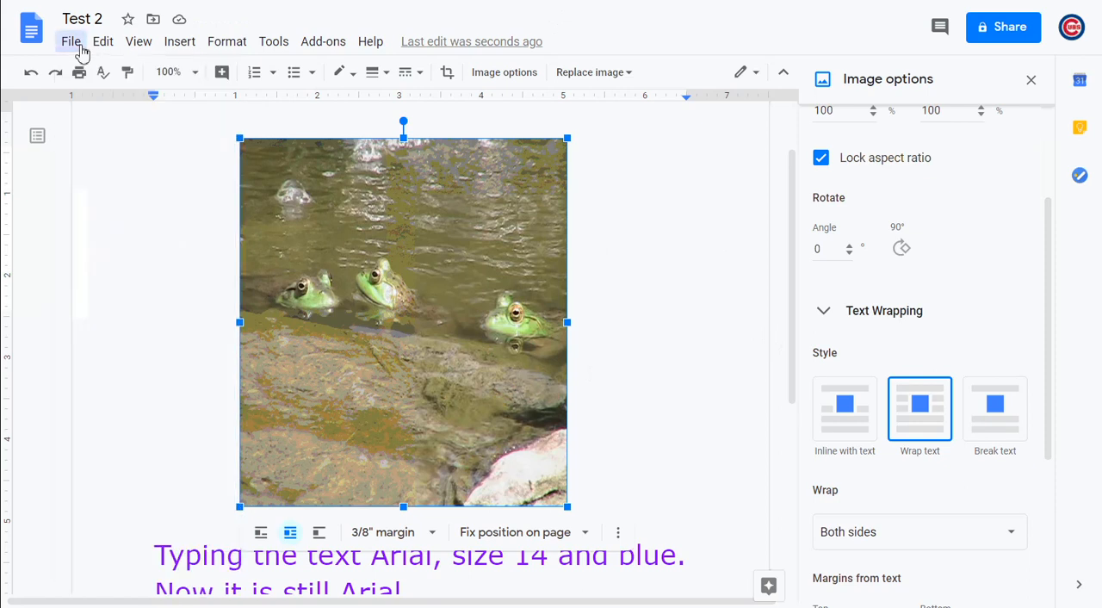
Start a new line after the sentence "Frogs in the stream."
{"action": "scroll", "coordinate": [400, 371], "scroll_direction": "down", "scroll_amount": 3}
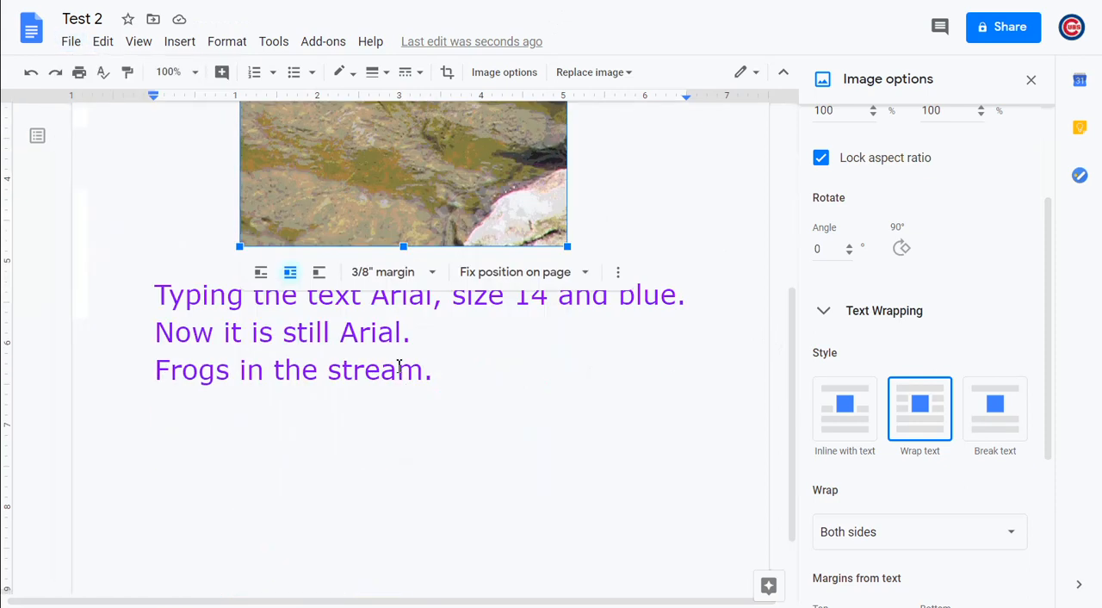
{"action": "left_click", "coordinate": [457, 381]}
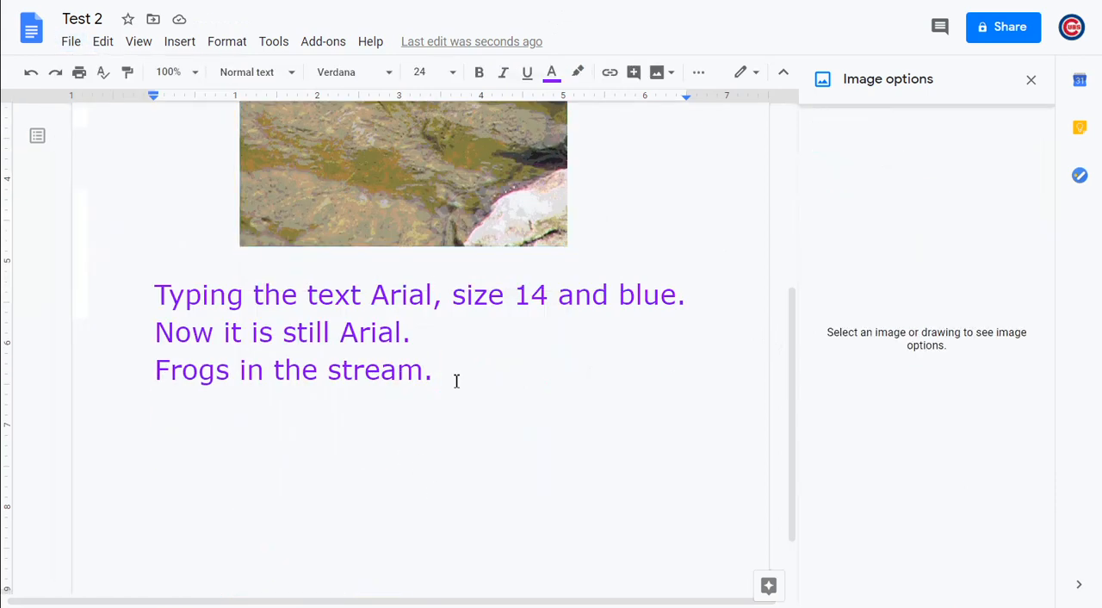
{"action": "key", "text": "Return"}
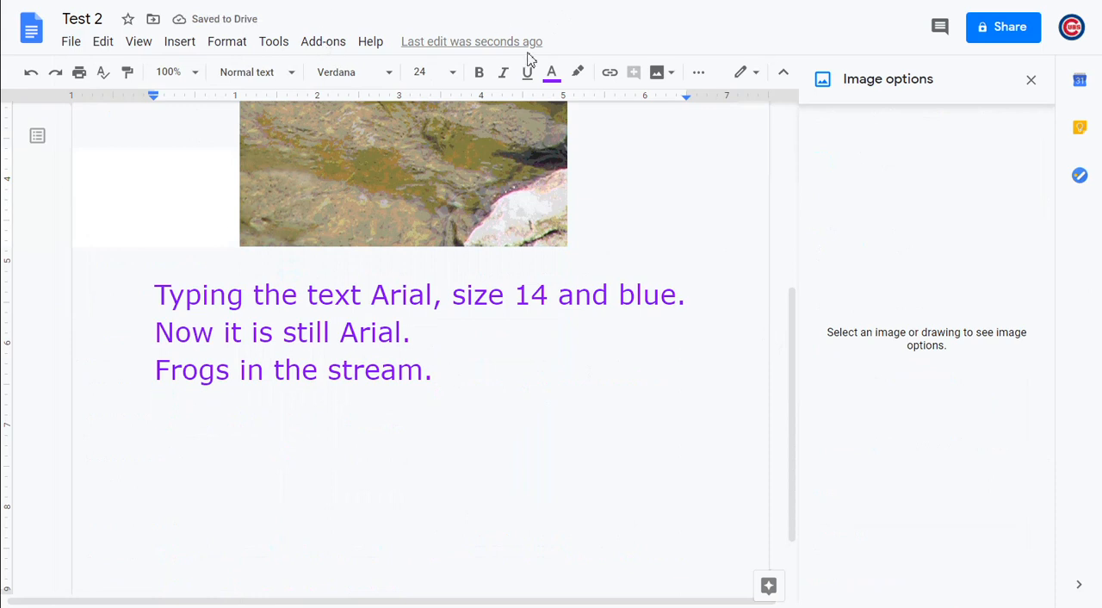
Search the web for "frog" images to insert into the document
{"action": "left_click", "coordinate": [668, 76]}
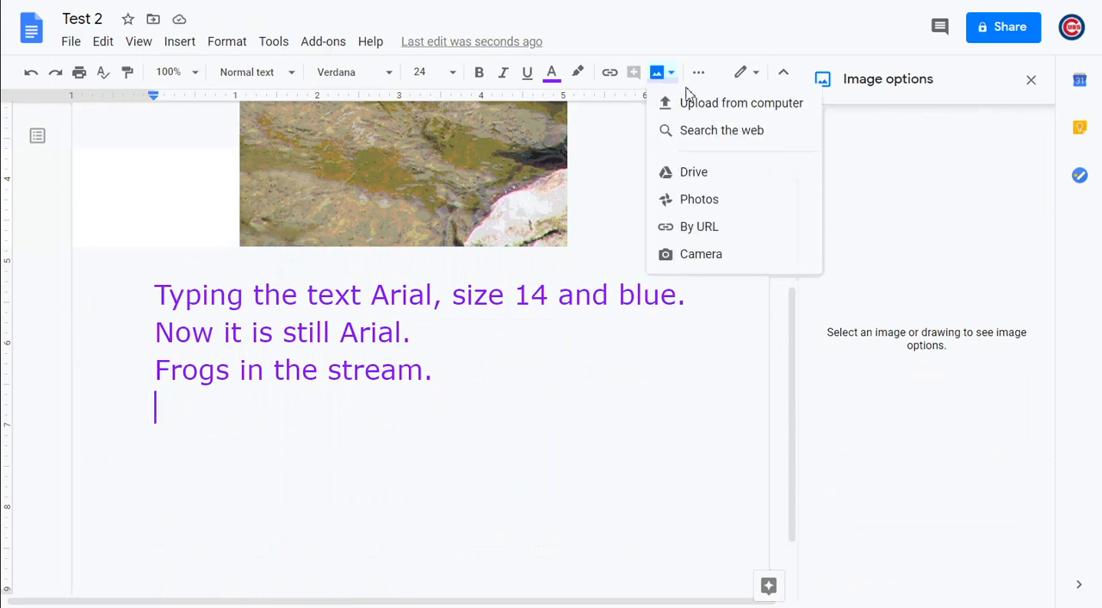
{"action": "left_click", "coordinate": [734, 136]}
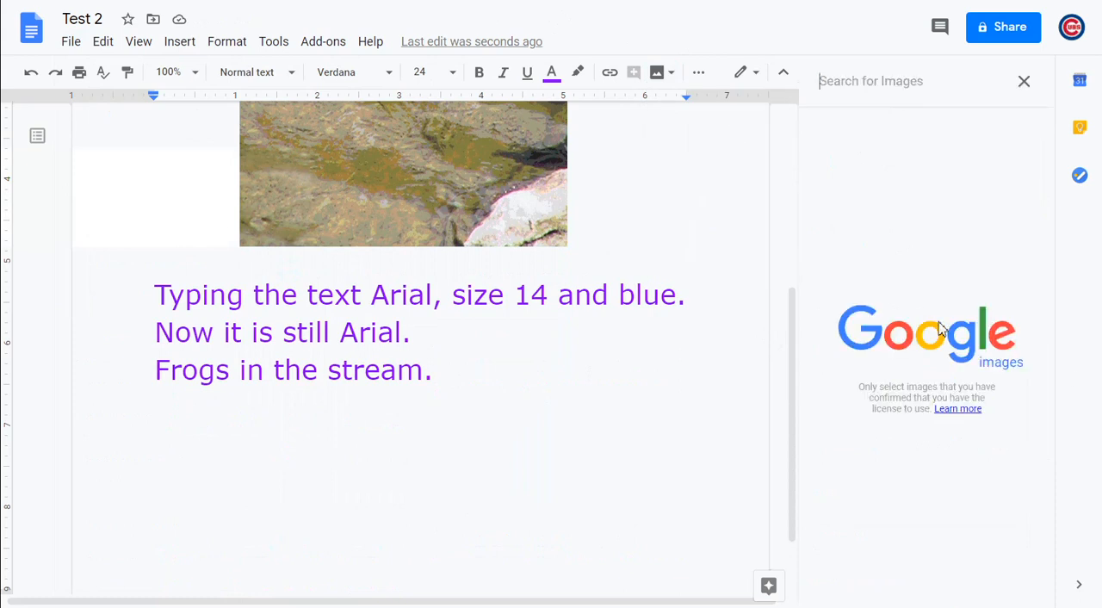
{"action": "left_click", "coordinate": [922, 79]}
{"action": "type", "text": "frog"}
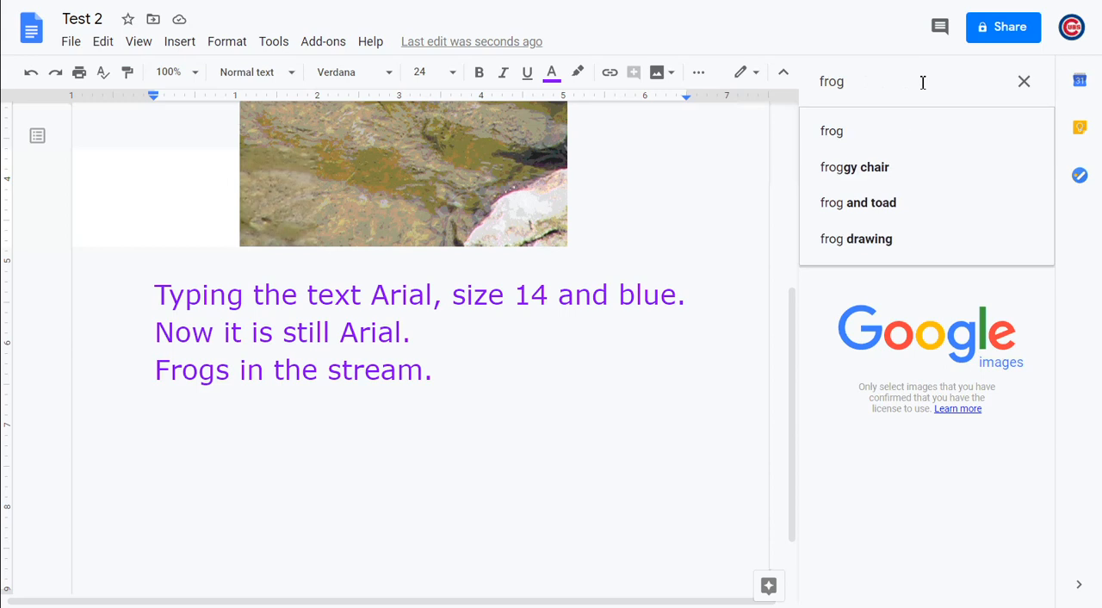
{"action": "key", "text": "Return"}
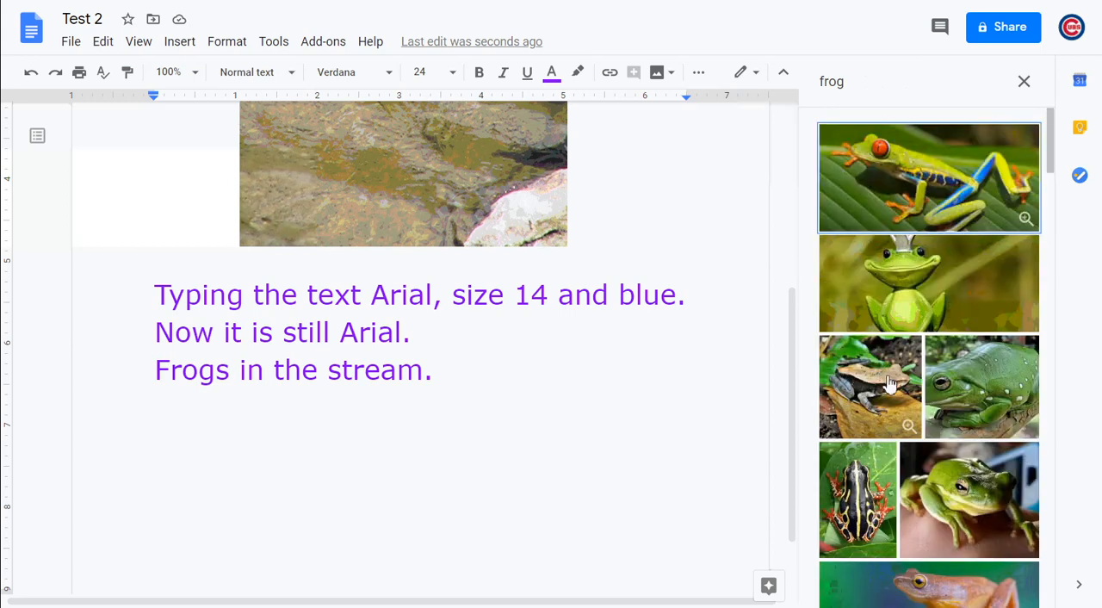
Select only the red-eyed tree frog on a green leaf from the image results and insert it into the document
{"action": "left_click_drag", "start_coordinate": [927, 175], "coordinate": [438, 393]}
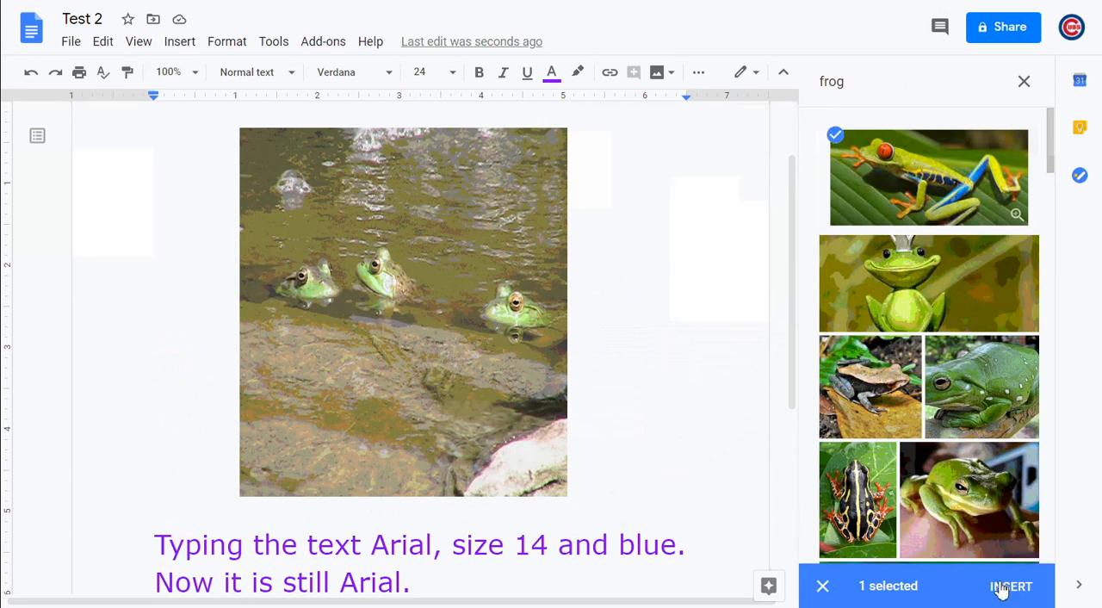
{"action": "left_click", "coordinate": [890, 309]}
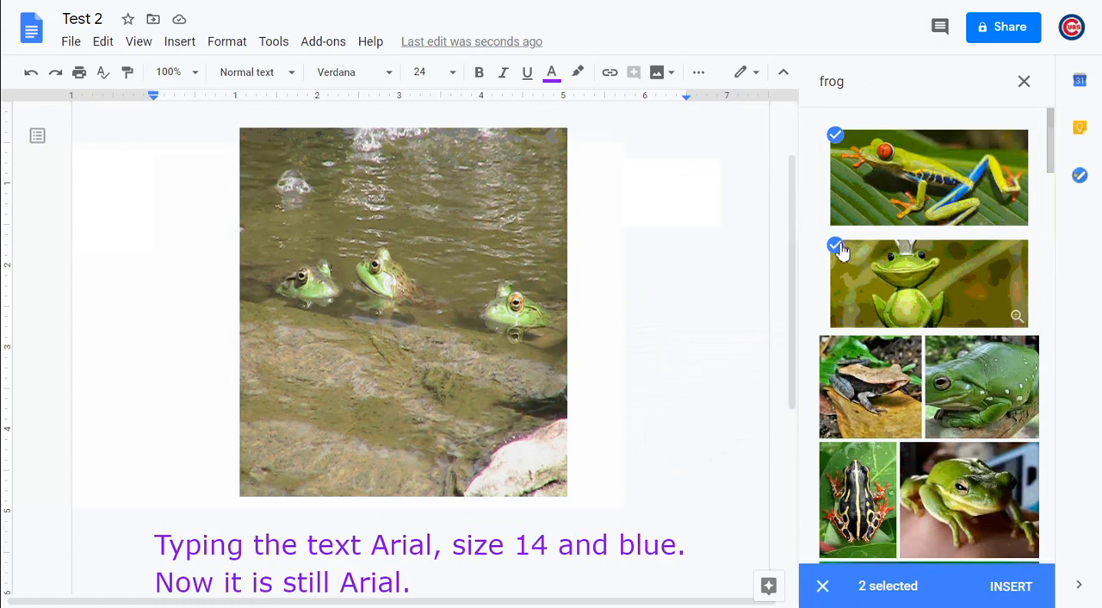
{"action": "left_click", "coordinate": [841, 250]}
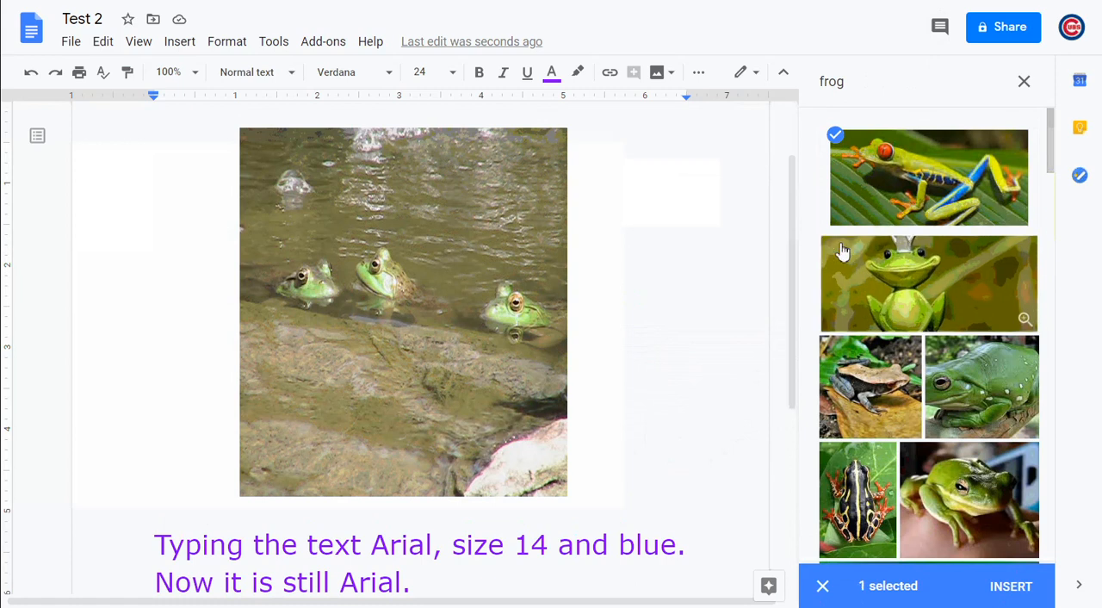
{"action": "left_click", "coordinate": [1012, 587]}
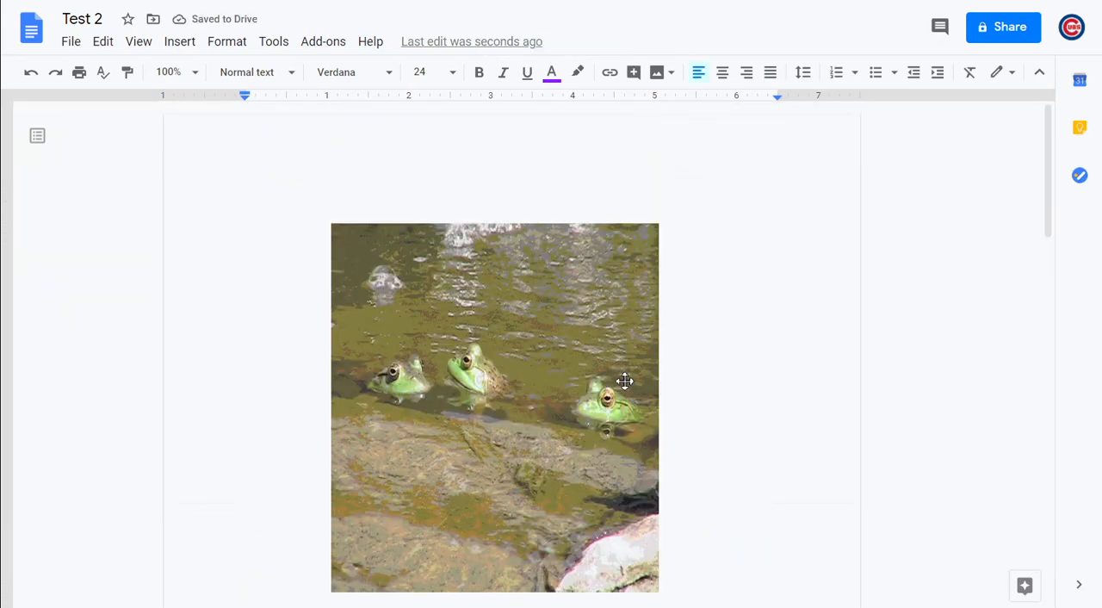
Shrink the tree frog image on the second page proportionally to about 3.1 inches wide
{"action": "scroll", "coordinate": [626, 380], "scroll_direction": "down", "scroll_amount": 6}
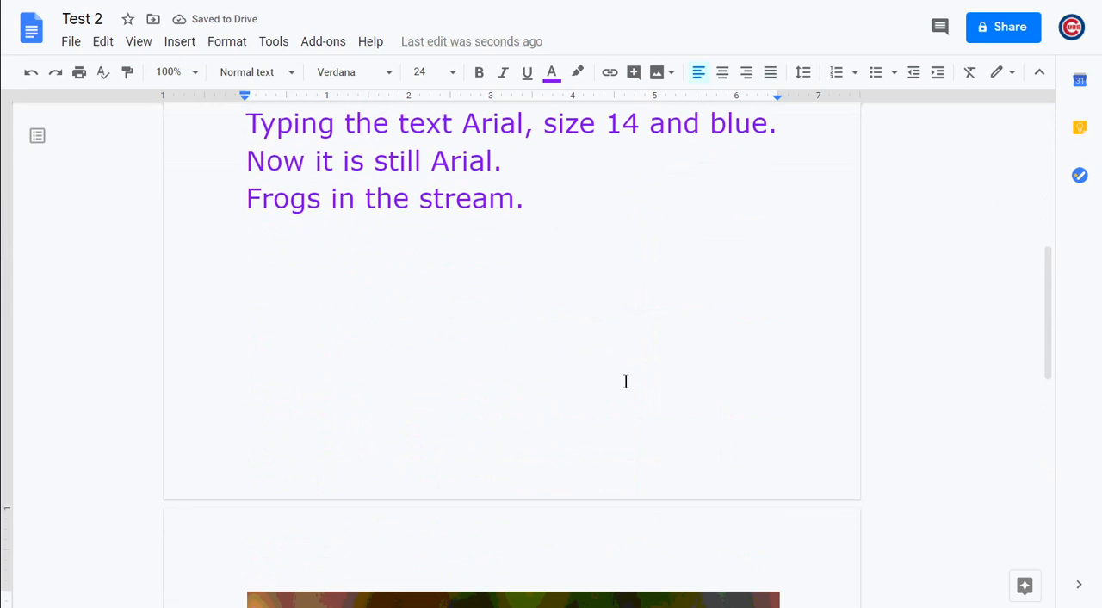
{"action": "scroll", "coordinate": [626, 381], "scroll_direction": "down", "scroll_amount": 2}
{"action": "scroll", "coordinate": [626, 381], "scroll_direction": "up", "scroll_amount": 3}
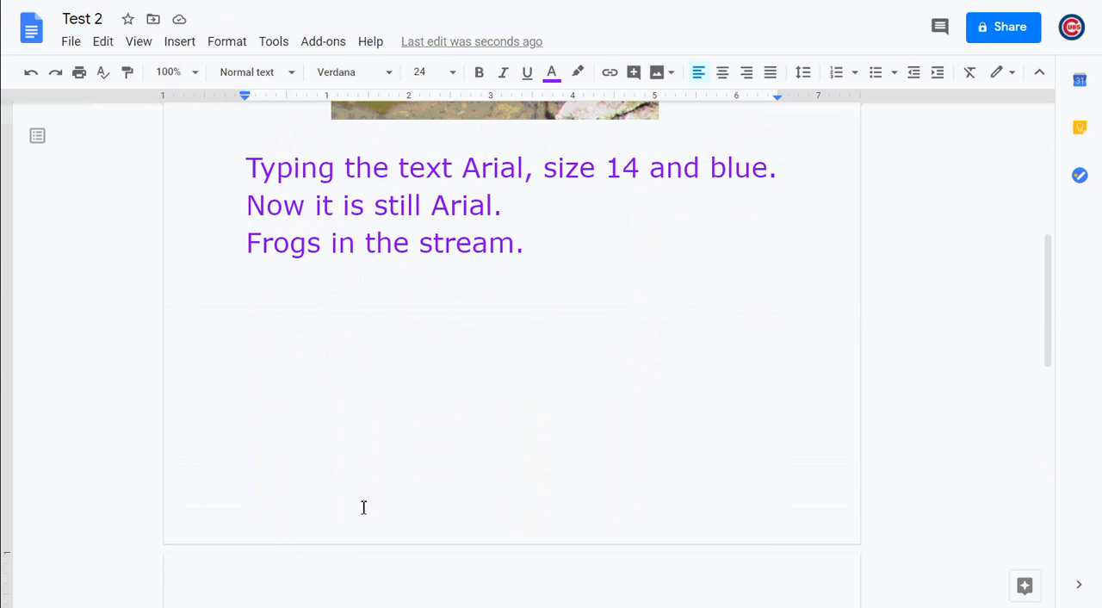
{"action": "scroll", "coordinate": [364, 507], "scroll_direction": "down", "scroll_amount": 6}
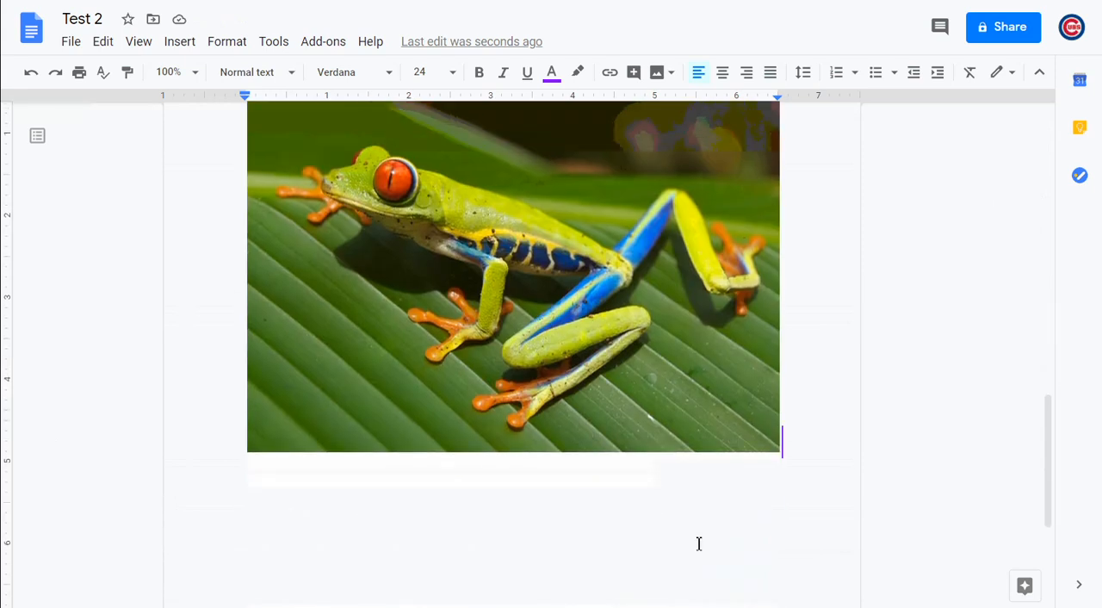
{"action": "scroll", "coordinate": [747, 457], "scroll_direction": "up", "scroll_amount": 1}
{"action": "left_click", "coordinate": [747, 458]}
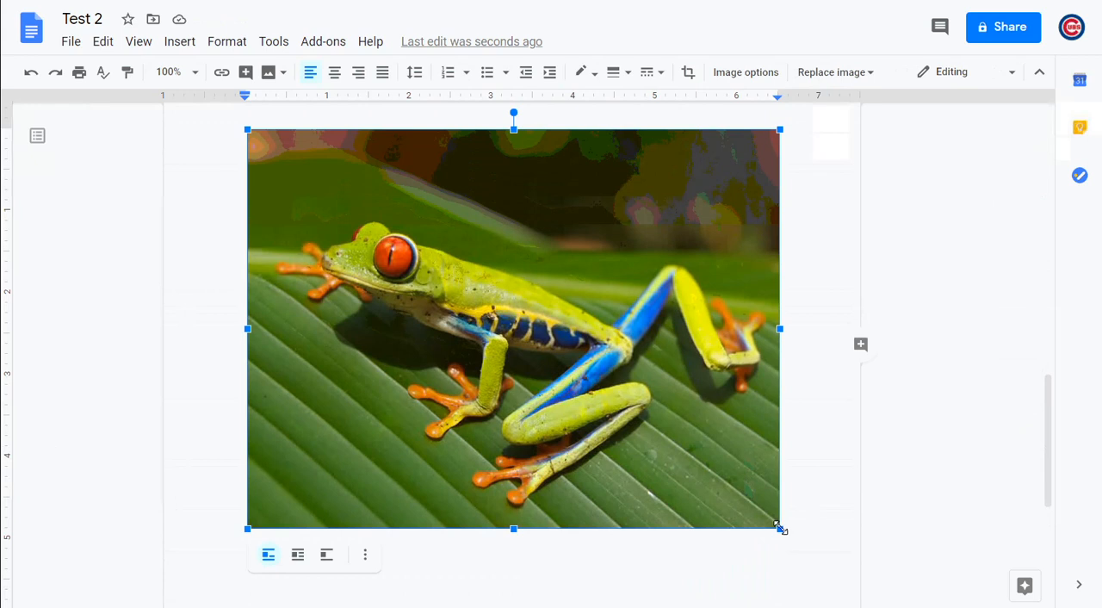
{"action": "left_click_drag", "start_coordinate": [780, 528], "coordinate": [463, 325]}
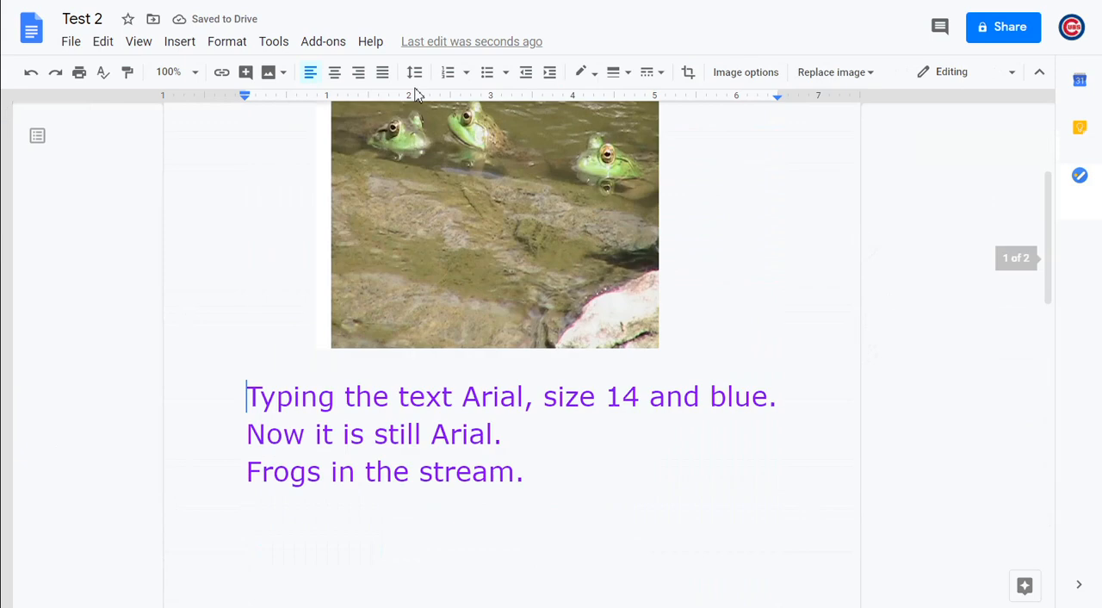
Move the tree frog image into the "Typing the text" line on the first page and set it to wrap text
{"action": "scroll", "coordinate": [413, 322], "scroll_direction": "up", "scroll_amount": 2}
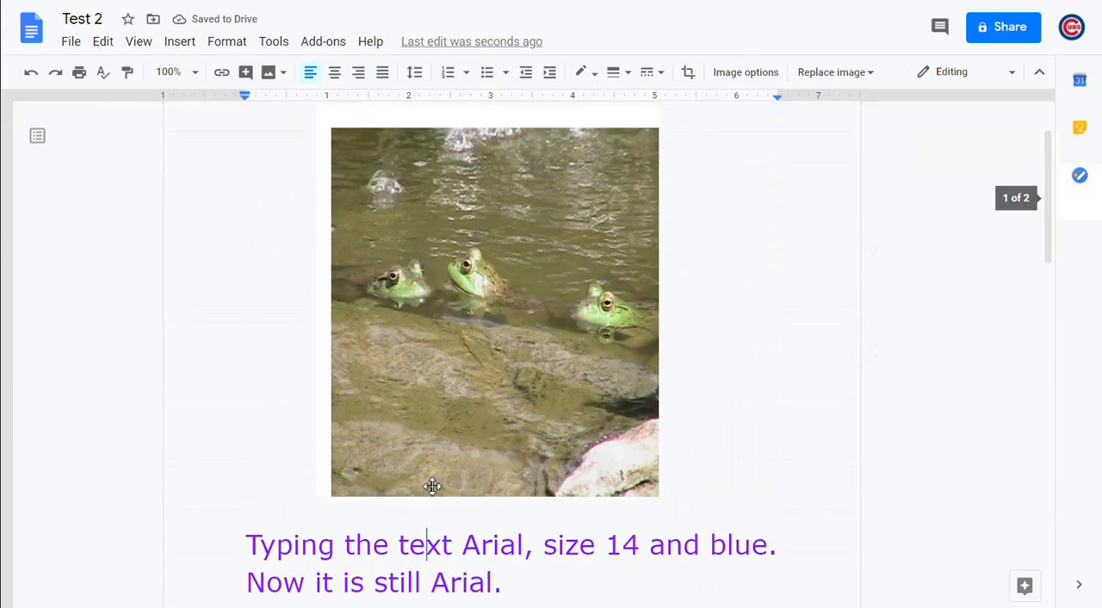
{"action": "key", "text": "ctrl+v"}
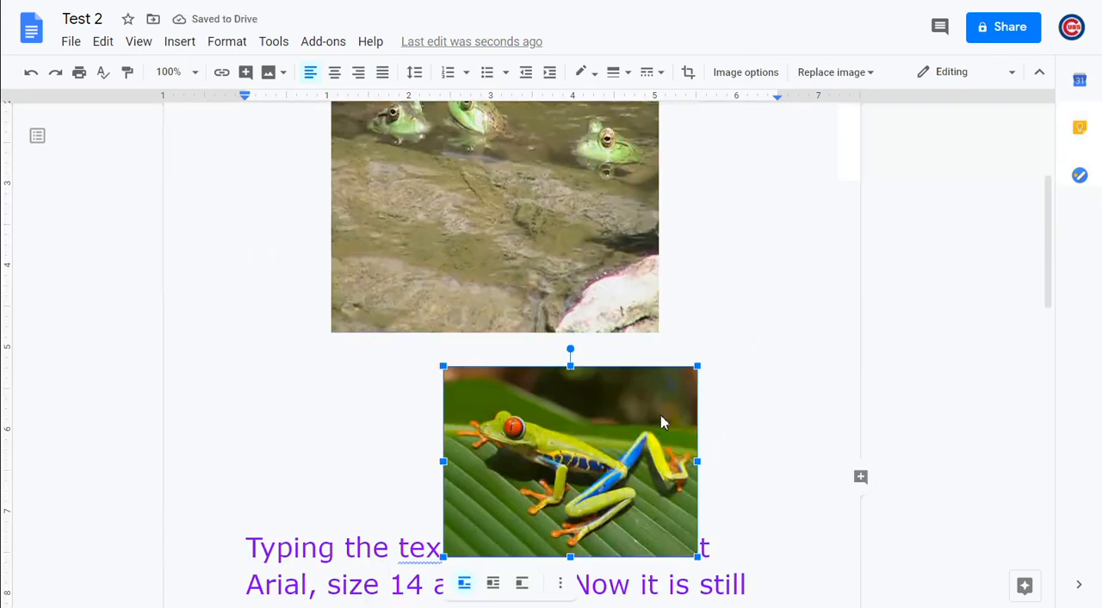
{"action": "left_click_drag", "start_coordinate": [683, 406], "coordinate": [707, 406]}
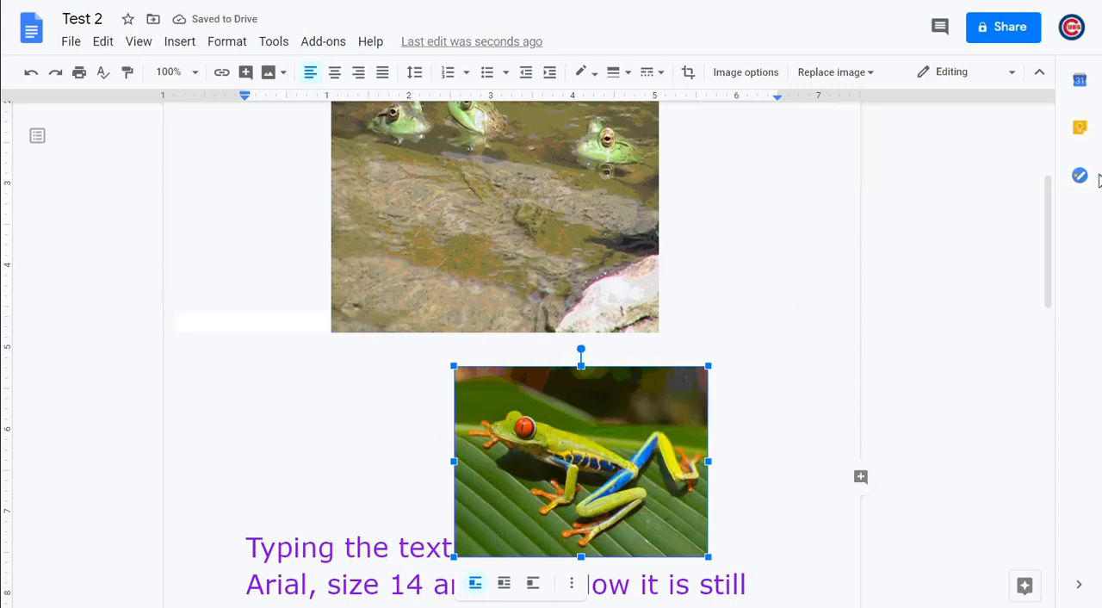
{"action": "left_click_drag", "start_coordinate": [1053, 253], "coordinate": [1056, 313]}
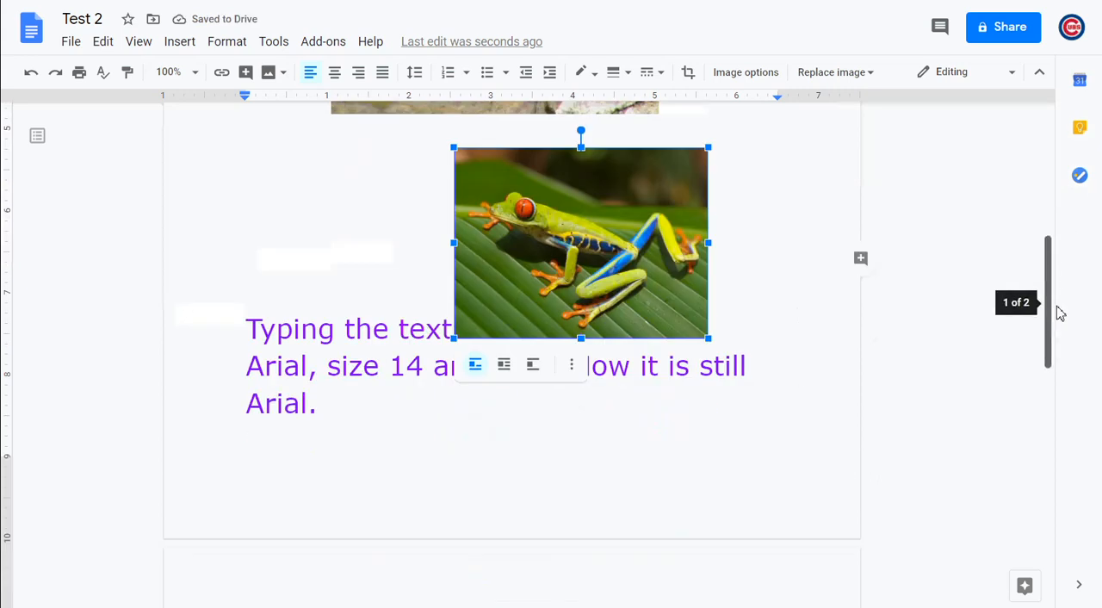
{"action": "left_click", "coordinate": [504, 365]}
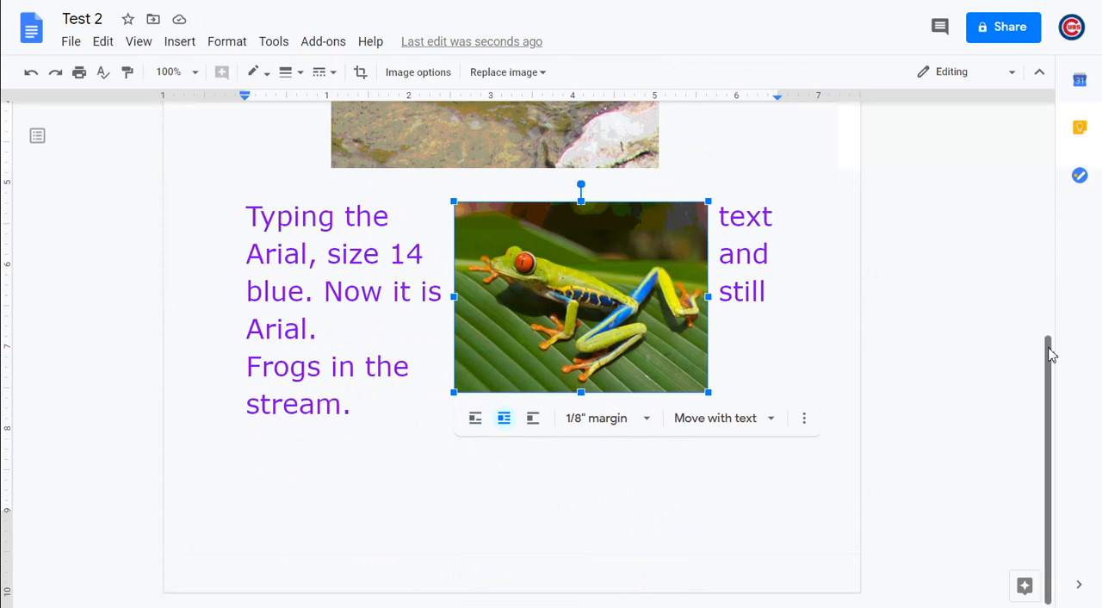
Deselect the tree frog image and place the cursor after "stream." at the end of the text
{"action": "left_click_drag", "start_coordinate": [1053, 380], "coordinate": [1054, 113]}
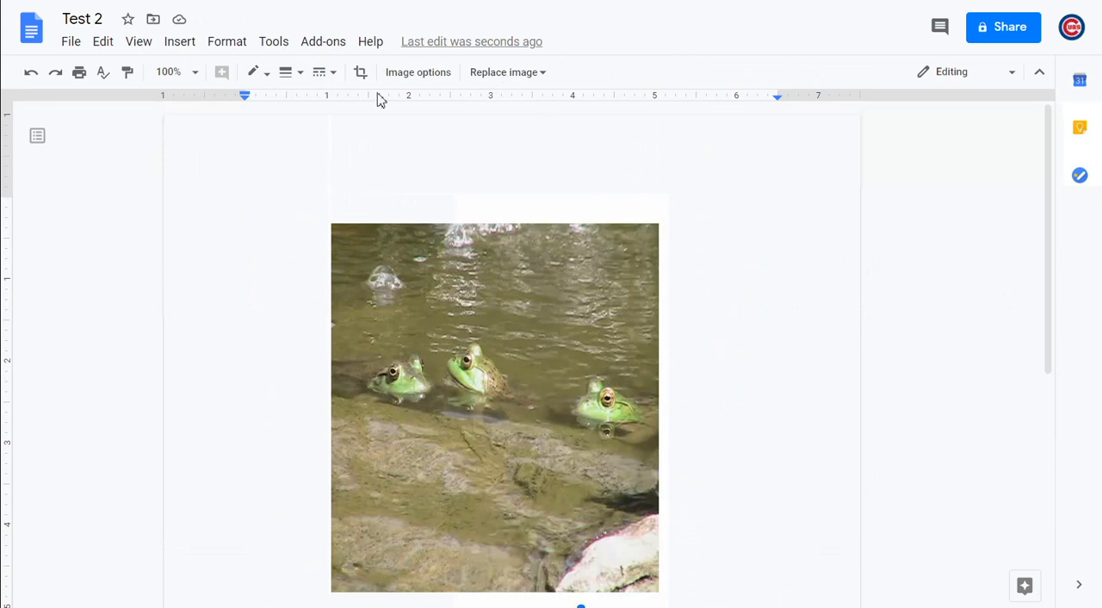
{"action": "left_click", "coordinate": [180, 45]}
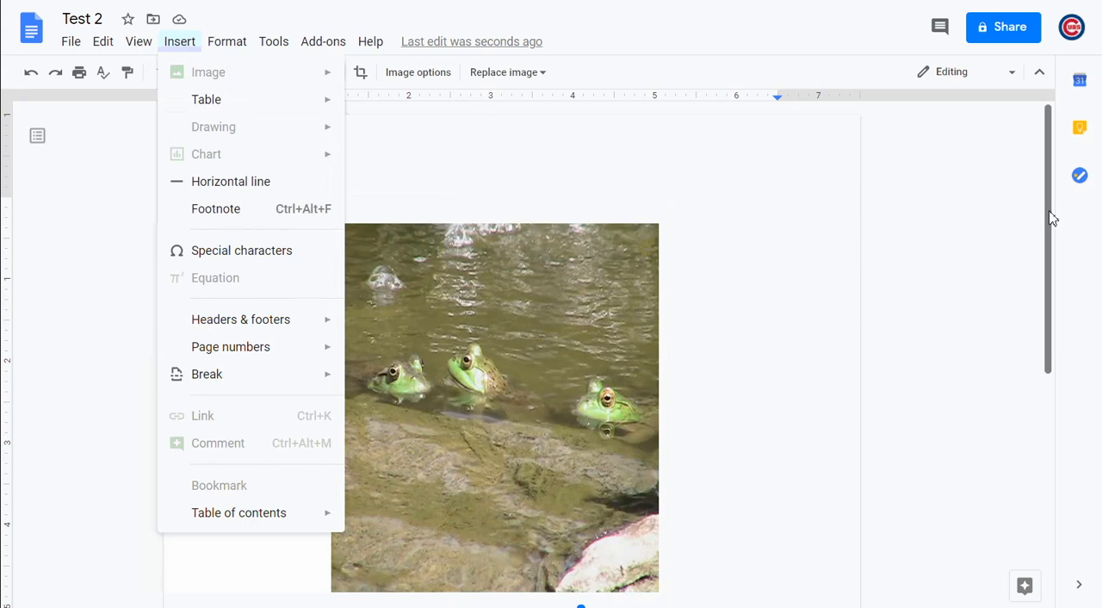
{"action": "left_click_drag", "start_coordinate": [1053, 216], "coordinate": [1060, 406]}
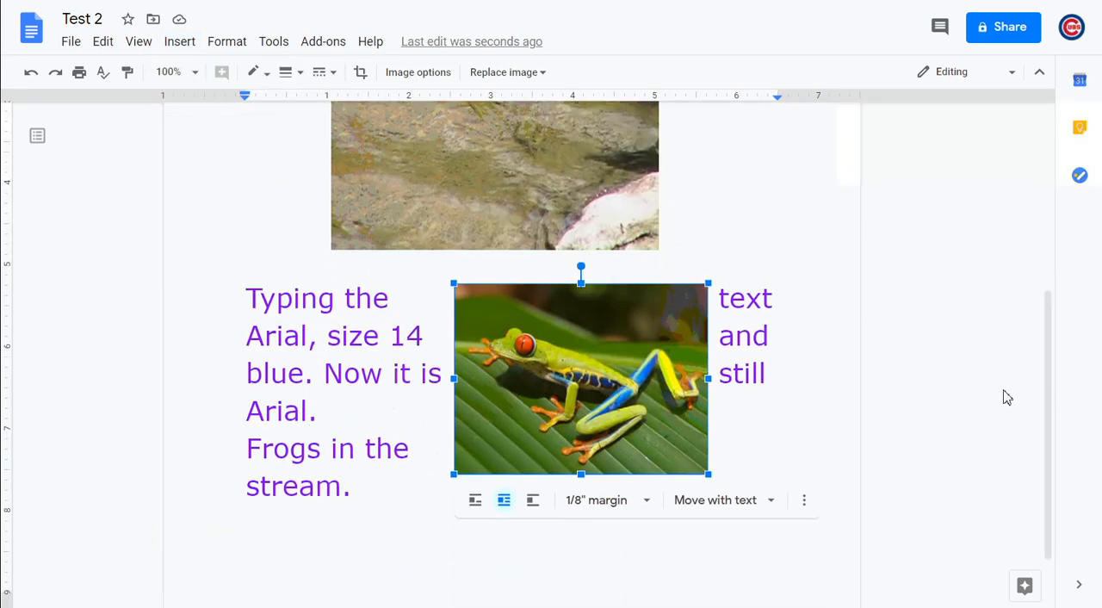
{"action": "left_click", "coordinate": [424, 493]}
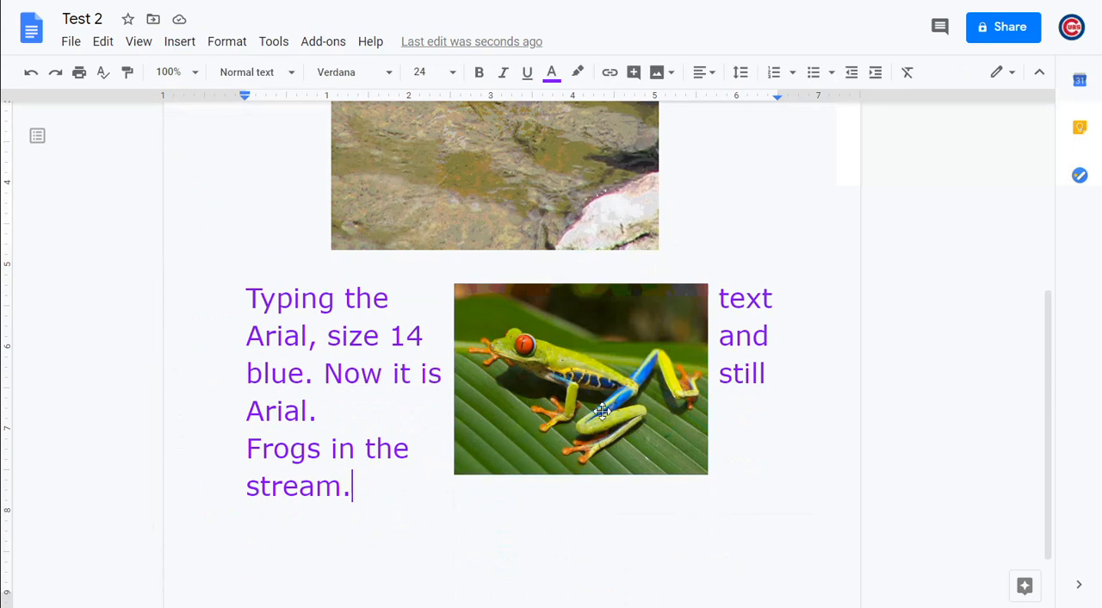
{"action": "left_click", "coordinate": [180, 45]}
{"action": "mouse_move", "coordinate": [226, 42]}
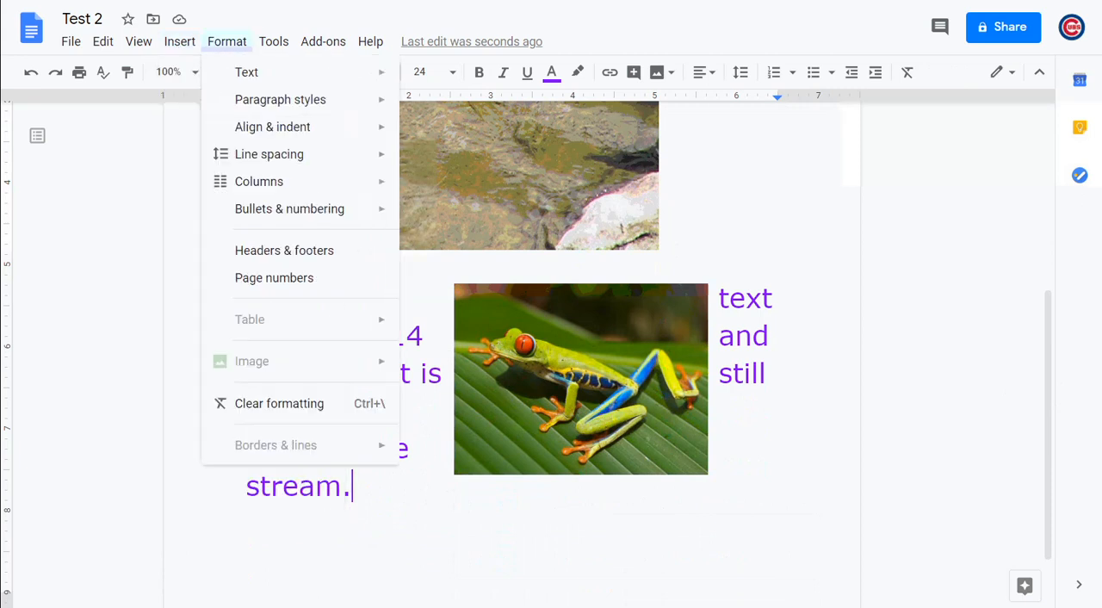
{"action": "left_click", "coordinate": [671, 76]}
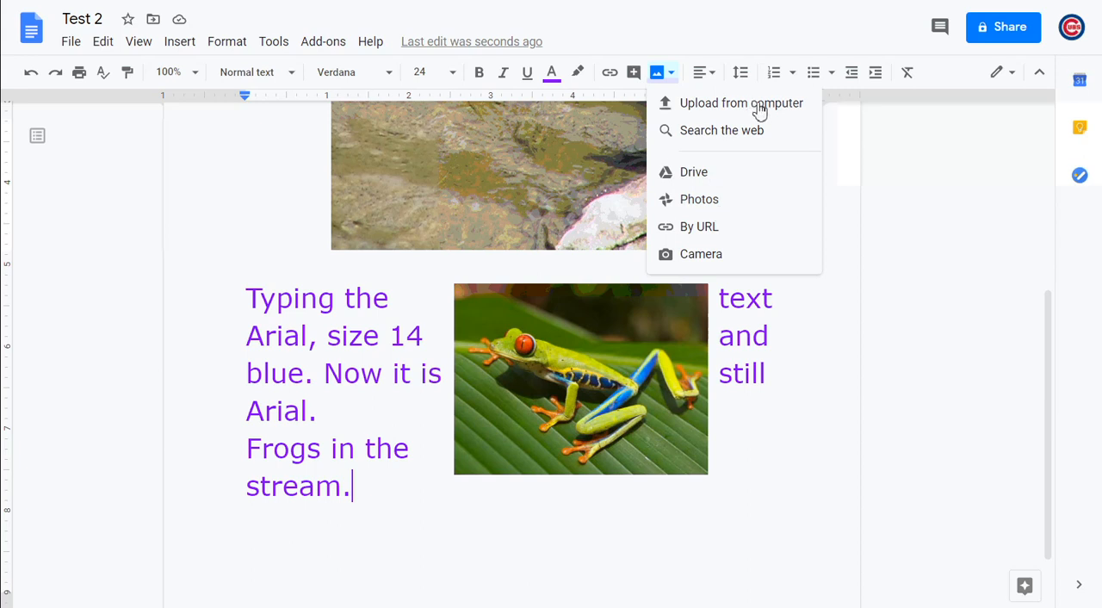
{"action": "left_click", "coordinate": [718, 240]}
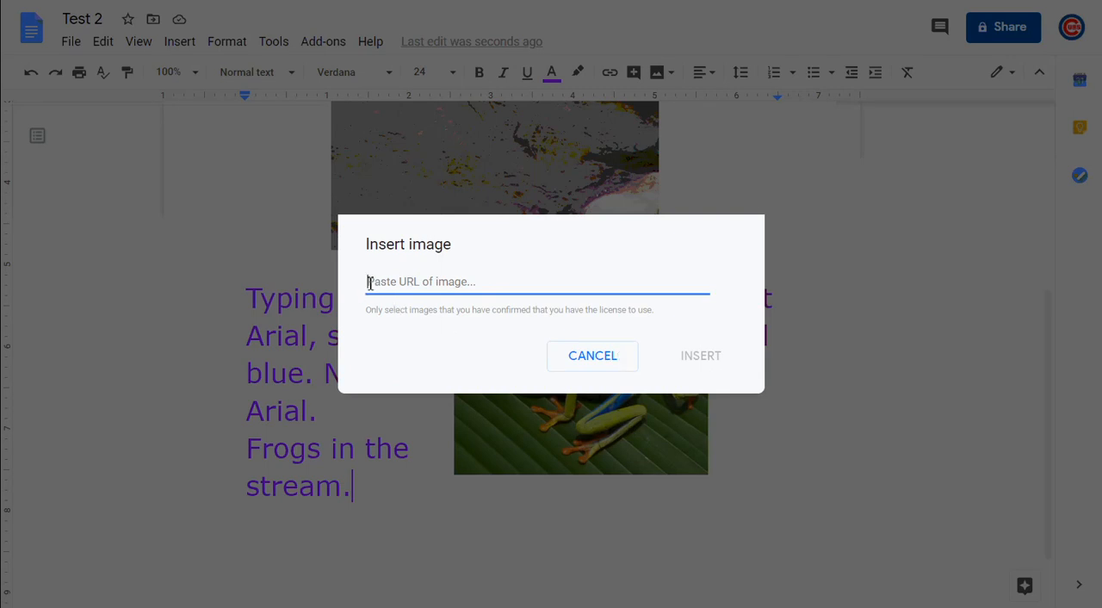
{"action": "left_click", "coordinate": [585, 356]}
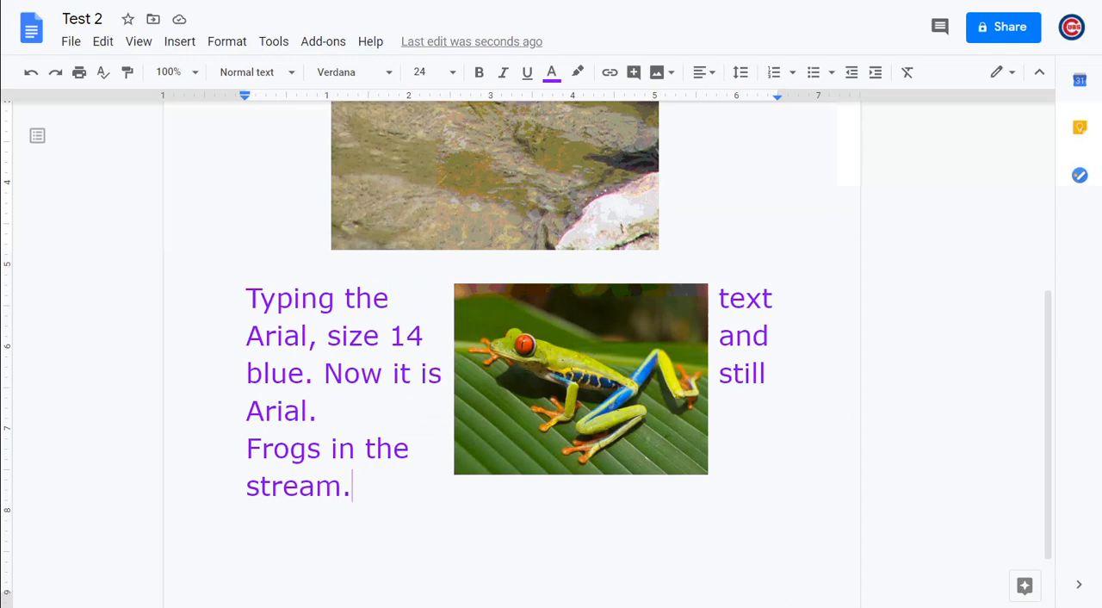
Search Google Images for "frog" in a new browser tab and copy the image address of the first result
{"action": "key", "text": "ctrl+t"}
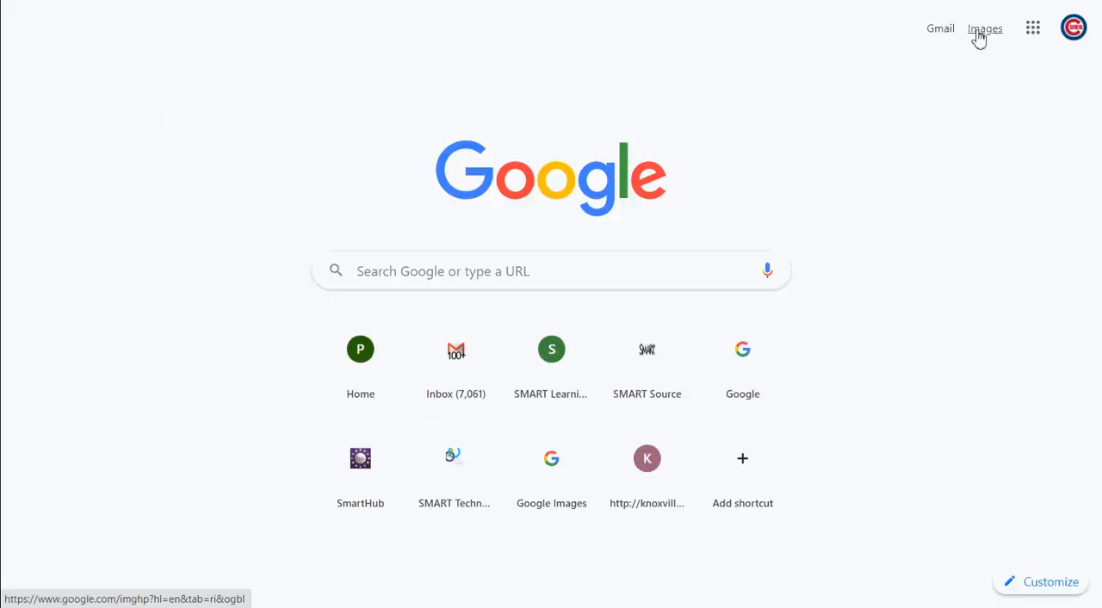
{"action": "left_click", "coordinate": [979, 37]}
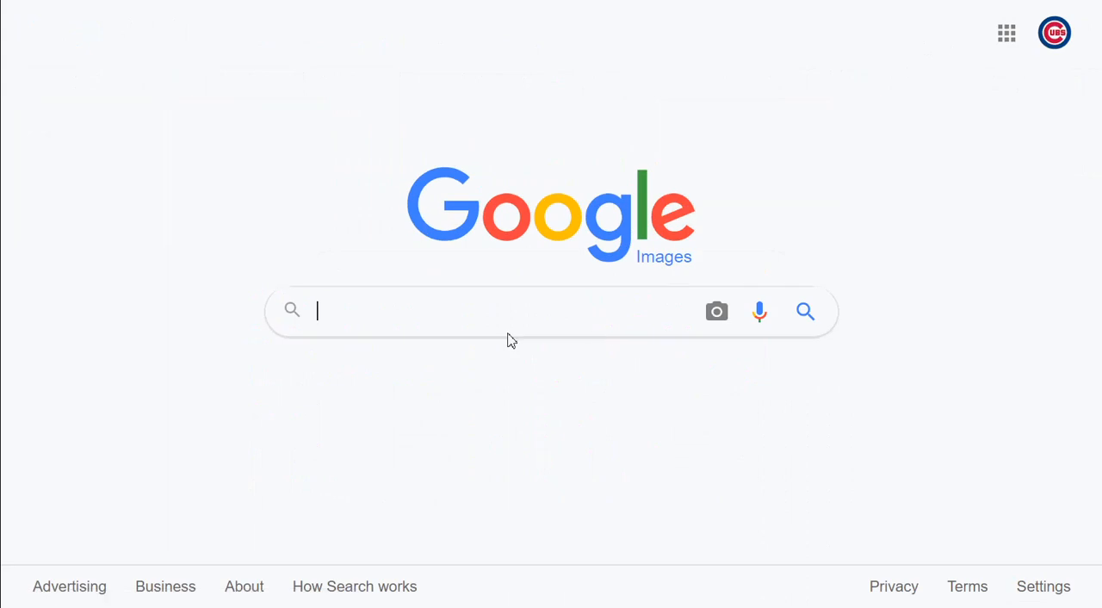
{"action": "type", "text": "frog"}
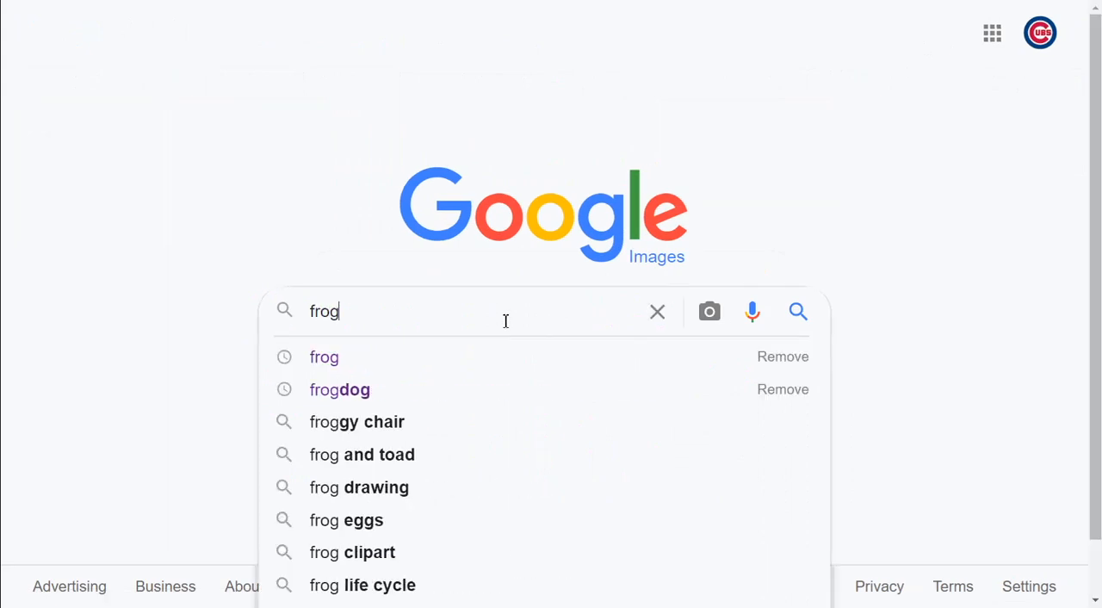
{"action": "key", "text": "Return"}
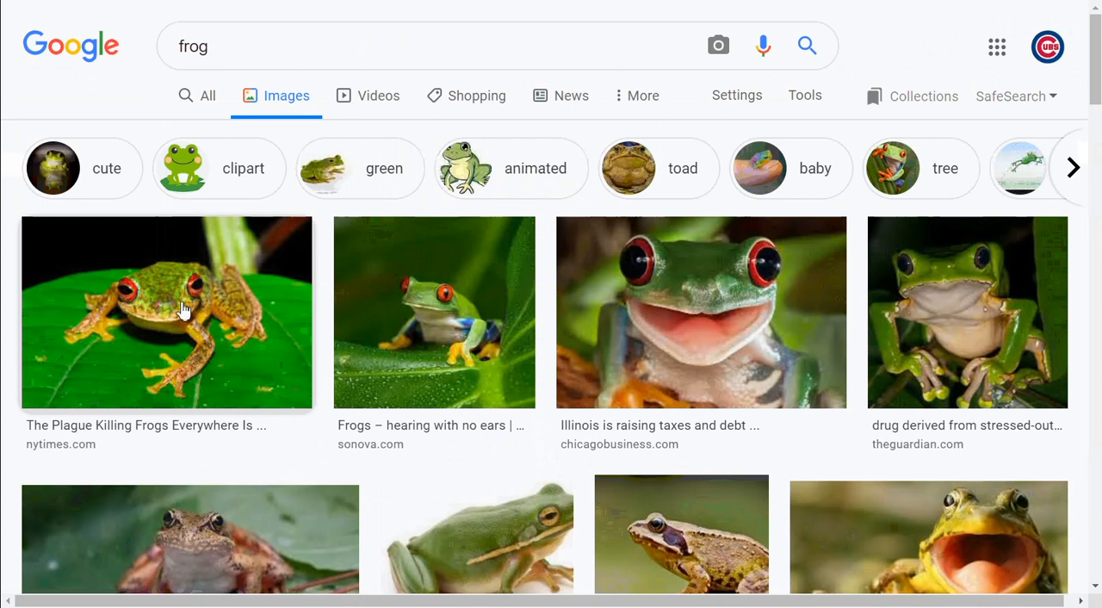
{"action": "right_click", "coordinate": [183, 310]}
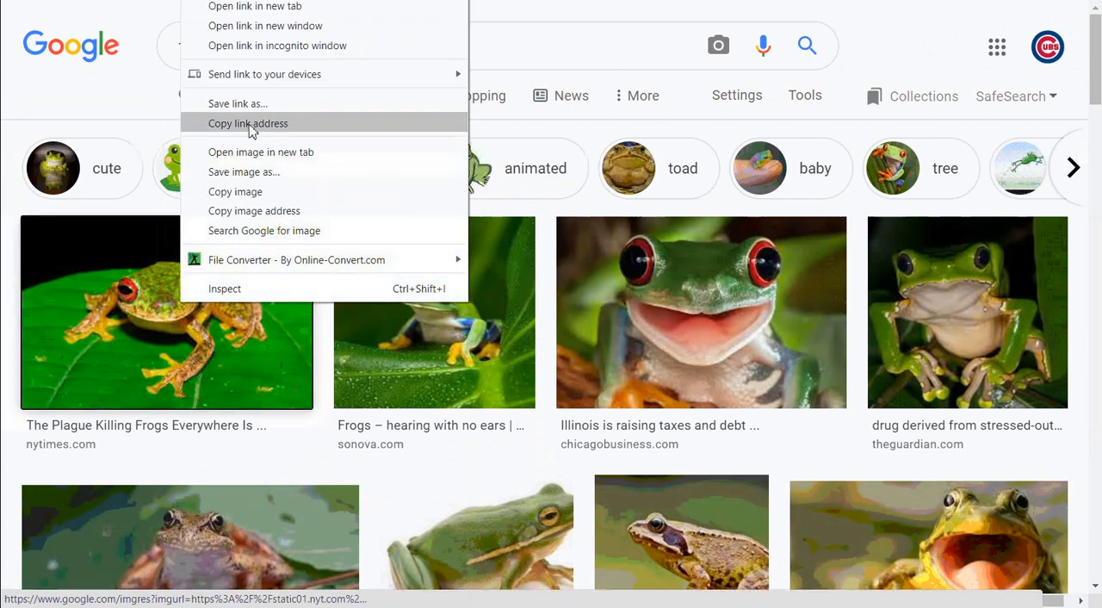
{"action": "left_click", "coordinate": [270, 213]}
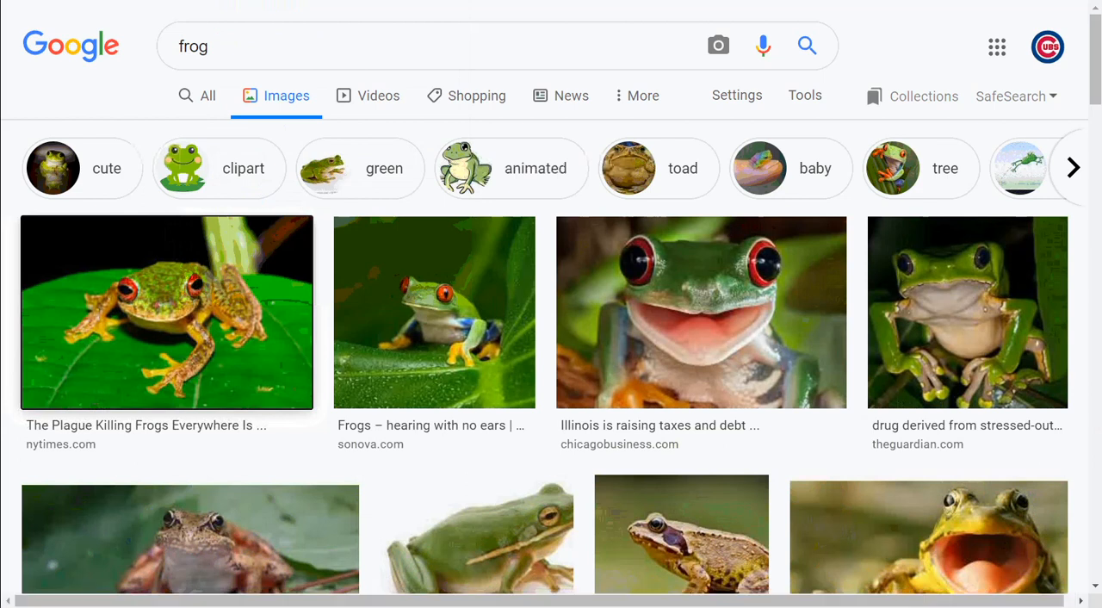
Return to the Test 2 document and try to insert an image by URL using the copied frog image address
{"action": "key", "text": "ctrl+Tab"}
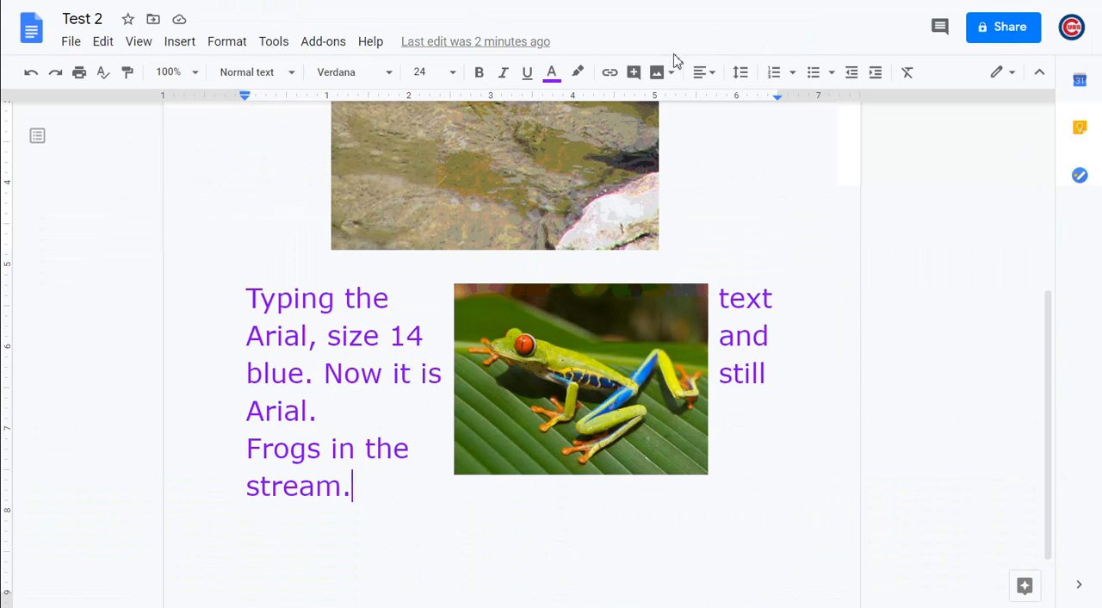
{"action": "left_click", "coordinate": [657, 72]}
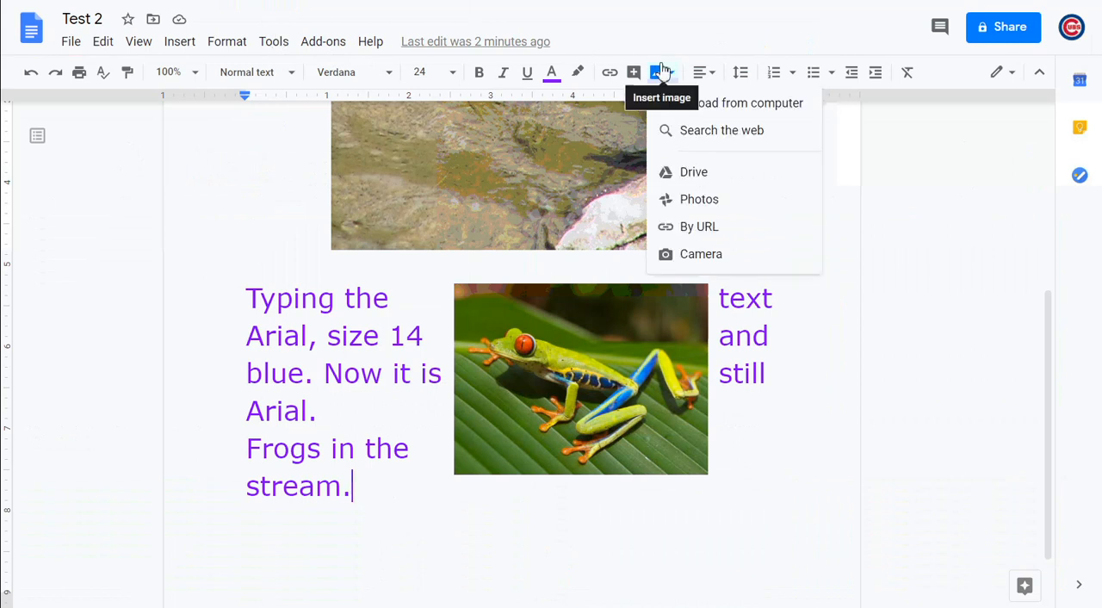
{"action": "left_click", "coordinate": [699, 228]}
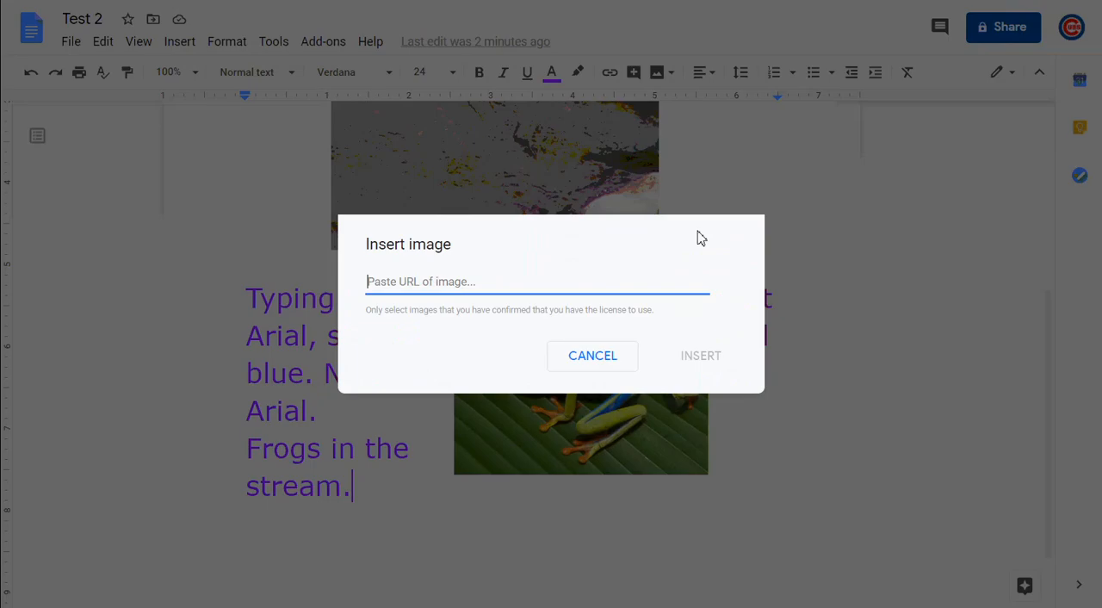
{"action": "key", "text": "ctrl+v"}
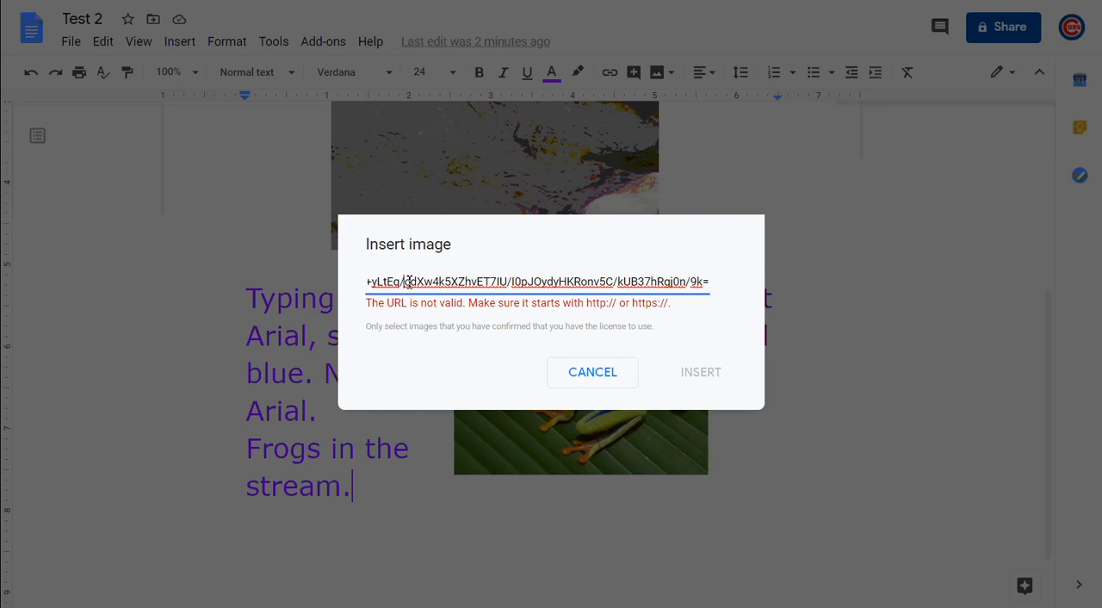
Examine the pasted image address back toward its beginning and cancel the image insertion
{"action": "key", "text": "Home"}
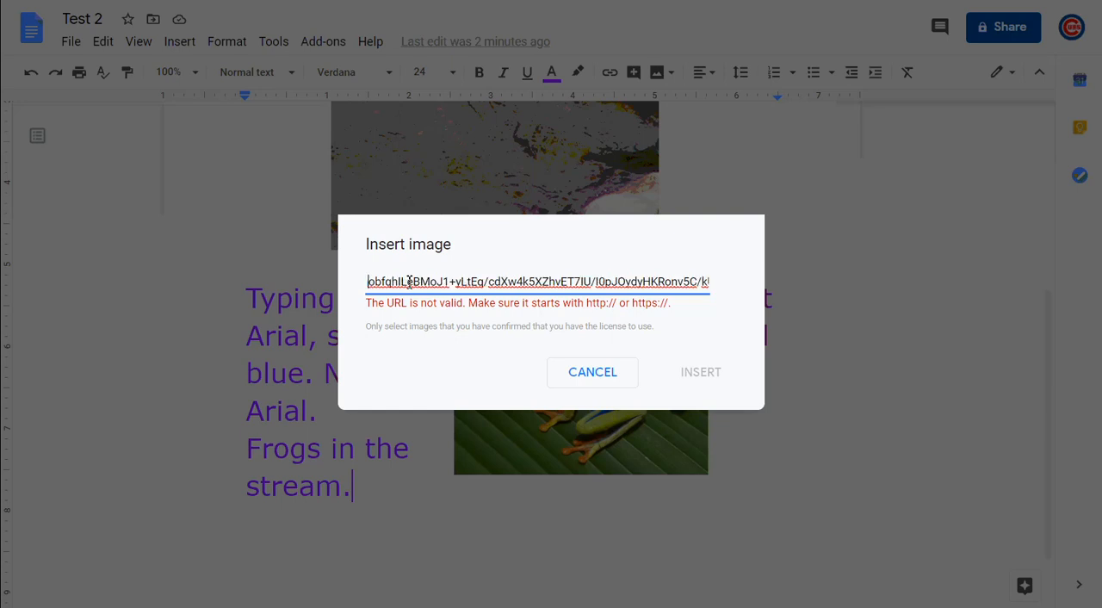
{"action": "key", "text": "Left"}
{"action": "key", "text": "Left"}
{"action": "key", "text": "Left"}
{"action": "key", "text": "Left"}
{"action": "key", "text": "Left"}
{"action": "key", "text": "Left"}
{"action": "key", "text": "Left"}
{"action": "key", "text": "Left"}
{"action": "key", "text": "Left"}
{"action": "key", "text": "Left"}
{"action": "key", "text": "Left"}
{"action": "key", "text": "Left"}
{"action": "key", "text": "Left"}
{"action": "key", "text": "Left"}
{"action": "key", "text": "Left"}
{"action": "key", "text": "Left"}
{"action": "key", "text": "Left"}
{"action": "key", "text": "Left"}
{"action": "key", "text": "Left"}
{"action": "key", "text": "Left"}
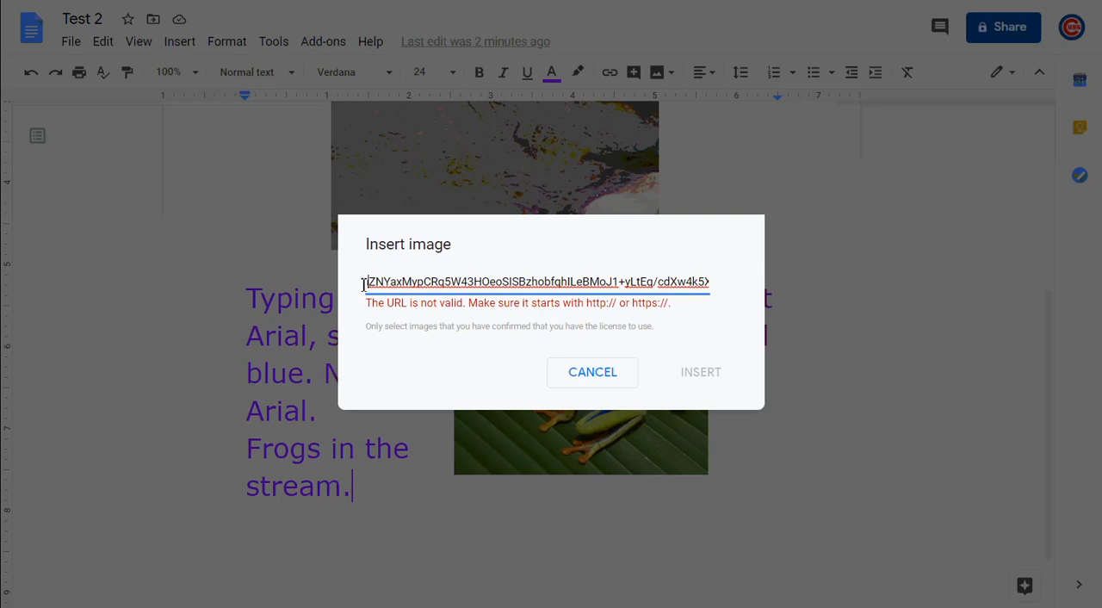
{"action": "key", "text": "Left"}
{"action": "key", "text": "Left"}
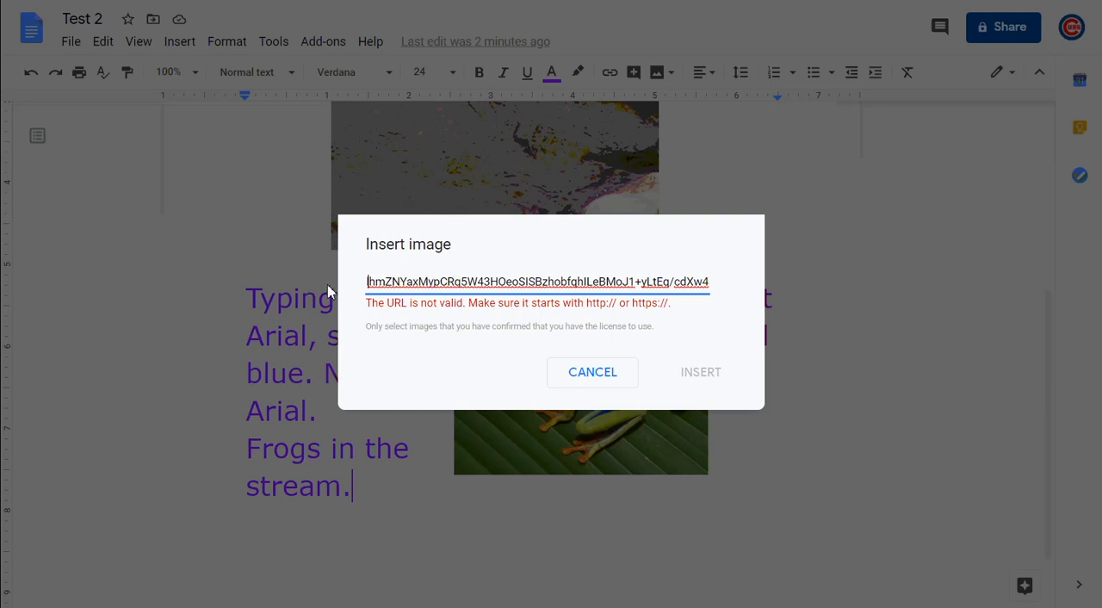
{"action": "key", "text": "shift+Right"}
{"action": "key", "text": "shift+Right"}
{"action": "key", "text": "shift+Right"}
{"action": "key", "text": "shift+Right"}
{"action": "key", "text": "shift+Right"}
{"action": "key", "text": "shift+Right"}
{"action": "key", "text": "shift+Right"}
{"action": "key", "text": "shift+Right"}
{"action": "key", "text": "shift+Right"}
{"action": "key", "text": "shift+Right"}
{"action": "key", "text": "shift+Right"}
{"action": "key", "text": "shift+Right"}
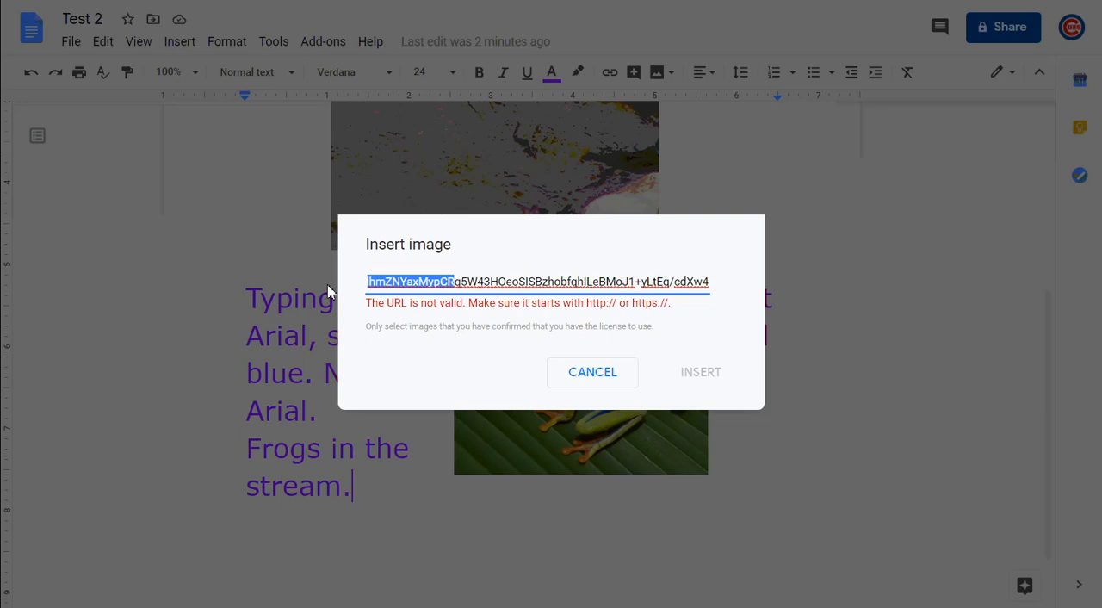
{"action": "key", "text": "Left"}
{"action": "key", "text": "Left"}
{"action": "key", "text": "Left"}
{"action": "key", "text": "Left"}
{"action": "key", "text": "Left"}
{"action": "key", "text": "Left"}
{"action": "key", "text": "Left"}
{"action": "key", "text": "Left"}
{"action": "key", "text": "Left"}
{"action": "key", "text": "Left"}
{"action": "key", "text": "Left"}
{"action": "key", "text": "Left"}
{"action": "key", "text": "Left"}
{"action": "key", "text": "Left"}
{"action": "key", "text": "Left"}
{"action": "key", "text": "Left"}
{"action": "key", "text": "Left"}
{"action": "key", "text": "Left"}
{"action": "key", "text": "Left"}
{"action": "key", "text": "Left"}
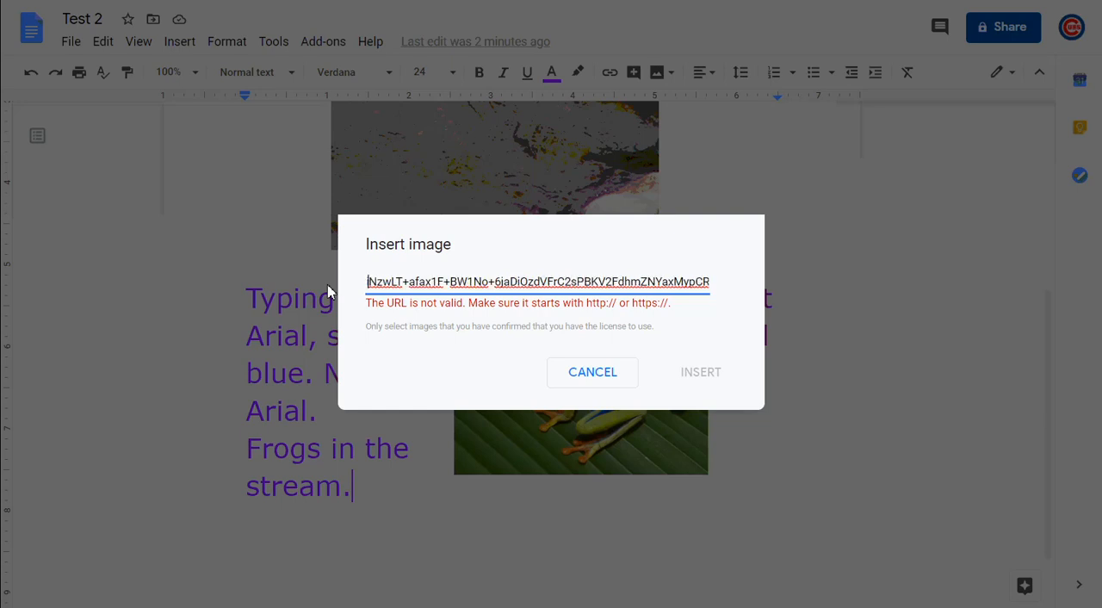
{"action": "key", "text": "Left"}
{"action": "key", "text": "Left"}
{"action": "key", "text": "Left"}
{"action": "key", "text": "Left"}
{"action": "key", "text": "Left"}
{"action": "key", "text": "Left"}
{"action": "key", "text": "Left"}
{"action": "key", "text": "Left"}
{"action": "key", "text": "Left"}
{"action": "key", "text": "Left"}
{"action": "key", "text": "Left"}
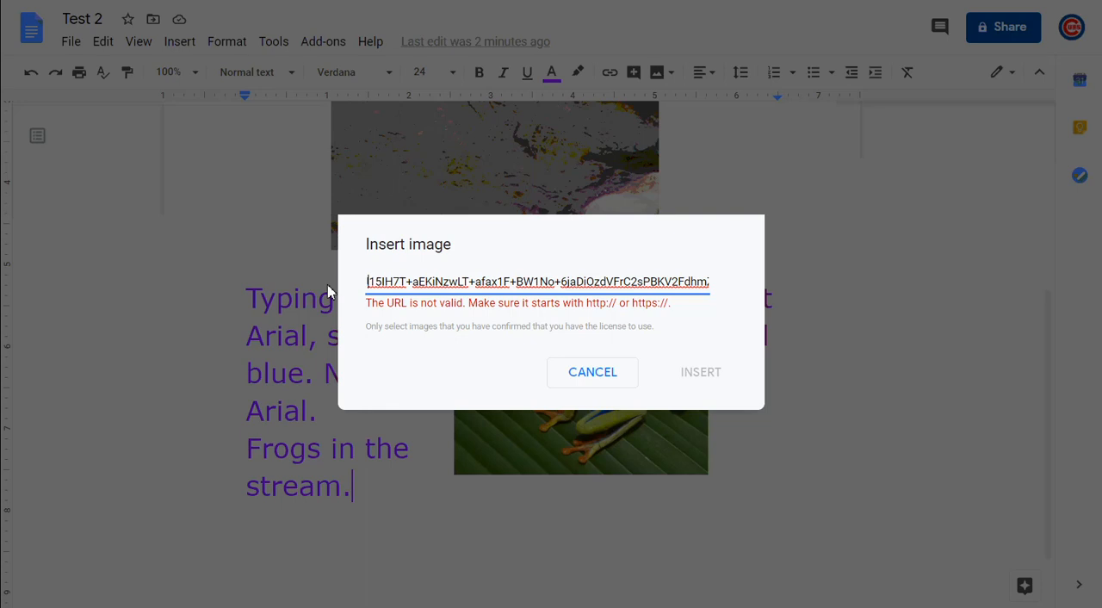
{"action": "key", "text": "Left"}
{"action": "key", "text": "Left"}
{"action": "key", "text": "Left"}
{"action": "key", "text": "Left"}
{"action": "key", "text": "Left"}
{"action": "key", "text": "Left"}
{"action": "key", "text": "Left"}
{"action": "key", "text": "Left"}
{"action": "key", "text": "Left"}
{"action": "key", "text": "Left"}
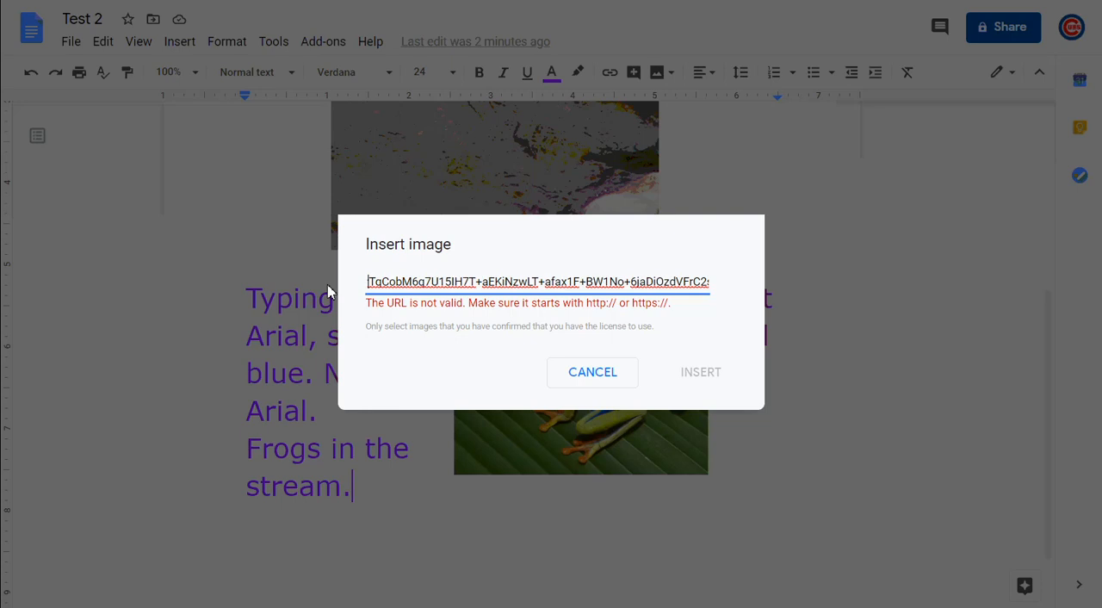
{"action": "key", "text": "Left"}
{"action": "key", "text": "Left"}
{"action": "key", "text": "Left"}
{"action": "key", "text": "Left"}
{"action": "key", "text": "Left"}
{"action": "key", "text": "Left"}
{"action": "key", "text": "Left"}
{"action": "key", "text": "Left"}
{"action": "key", "text": "Left"}
{"action": "key", "text": "Left"}
{"action": "key", "text": "Left"}
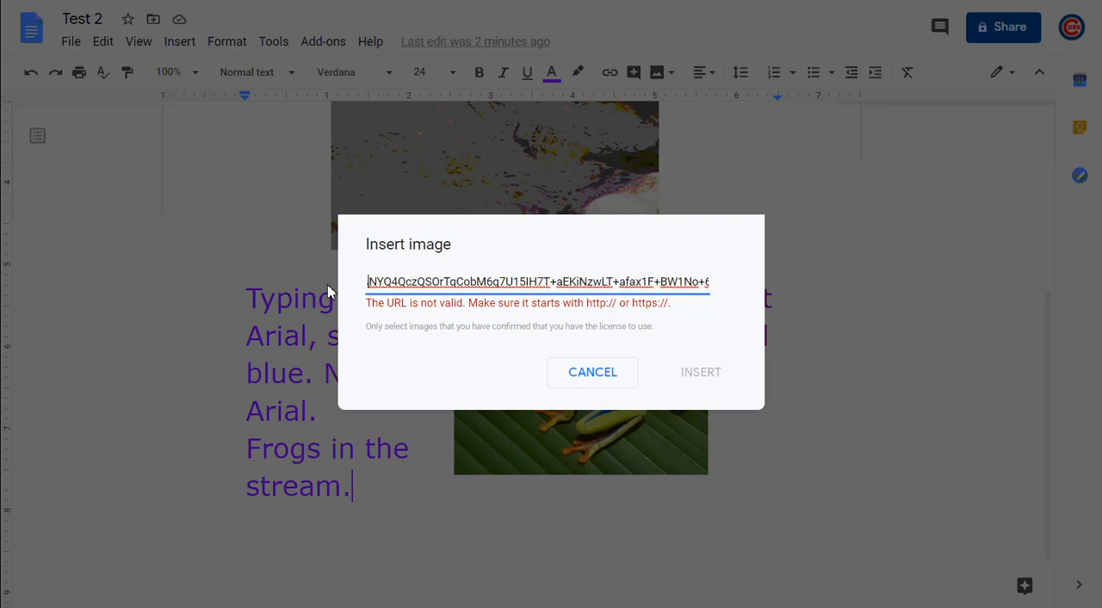
{"action": "key", "text": "Left"}
{"action": "key", "text": "Left"}
{"action": "key", "text": "Left"}
{"action": "key", "text": "Left"}
{"action": "key", "text": "Left"}
{"action": "key", "text": "Left"}
{"action": "key", "text": "Left"}
{"action": "key", "text": "Left"}
{"action": "key", "text": "Left"}
{"action": "key", "text": "Left"}
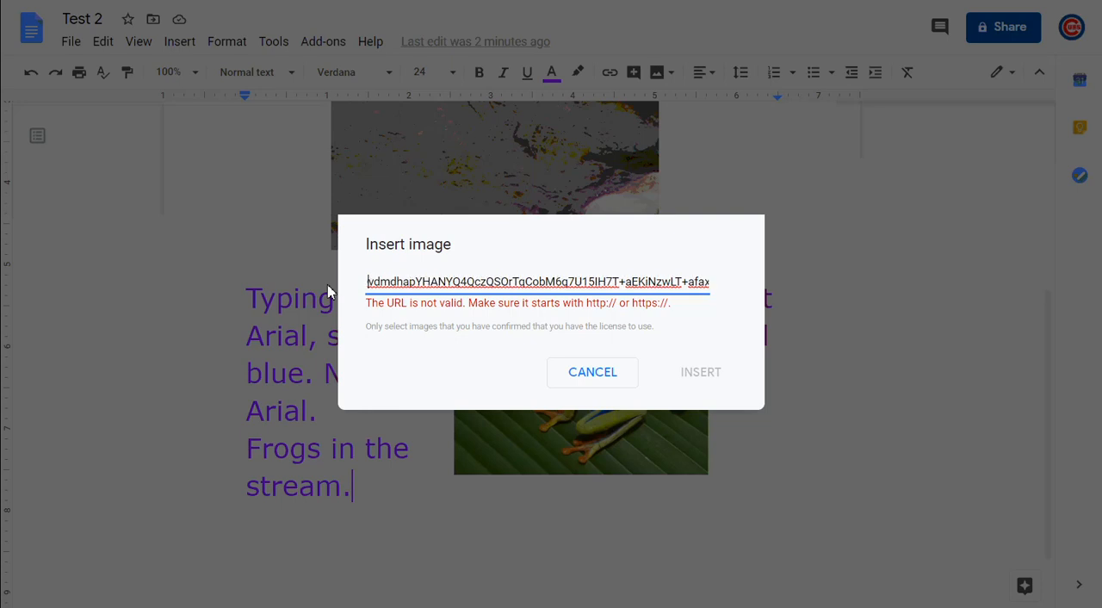
{"action": "key", "text": "Left"}
{"action": "key", "text": "Left"}
{"action": "key", "text": "Left"}
{"action": "key", "text": "Left"}
{"action": "key", "text": "Left"}
{"action": "key", "text": "Left"}
{"action": "key", "text": "Left"}
{"action": "key", "text": "Left"}
{"action": "key", "text": "Left"}
{"action": "key", "text": "Left"}
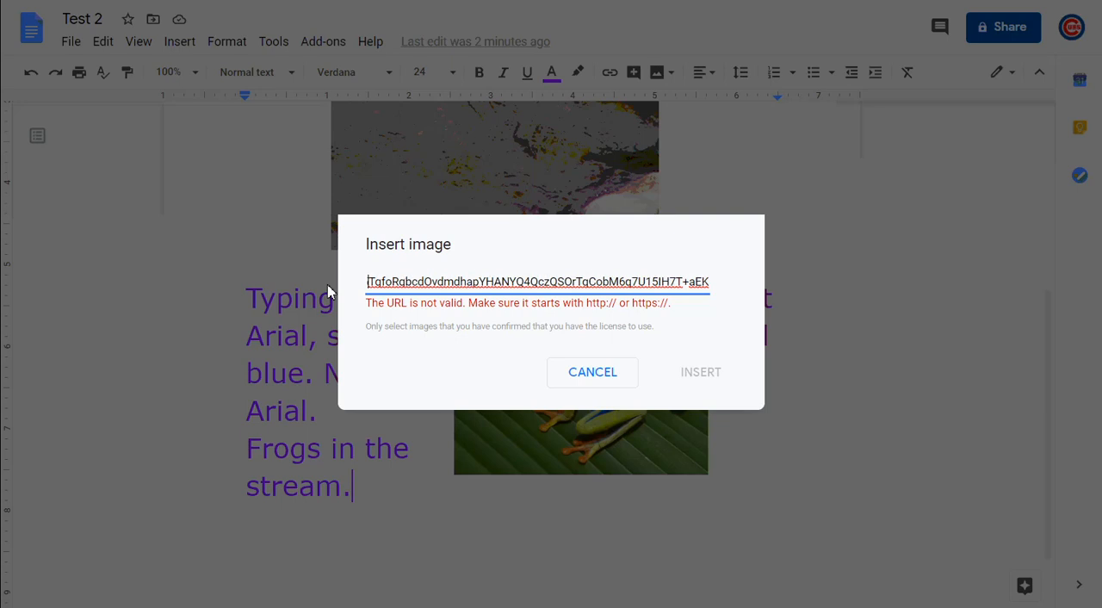
{"action": "key", "text": "Left"}
{"action": "key", "text": "Left"}
{"action": "key", "text": "Left"}
{"action": "key", "text": "Left"}
{"action": "key", "text": "Left"}
{"action": "key", "text": "Left"}
{"action": "key", "text": "Left"}
{"action": "key", "text": "Left"}
{"action": "key", "text": "Left"}
{"action": "key", "text": "Left"}
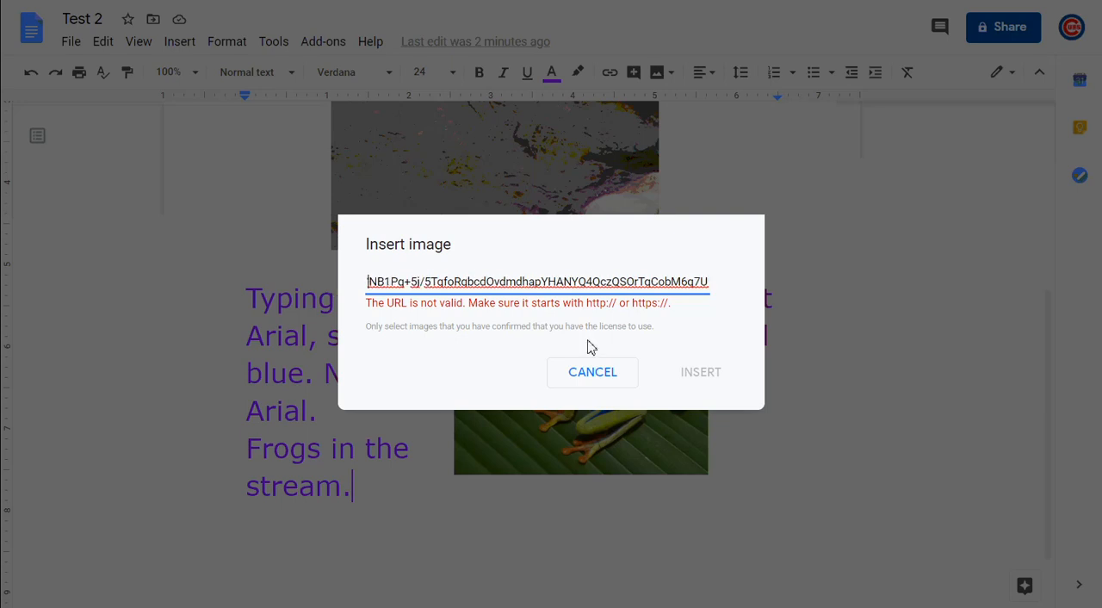
{"action": "key", "text": "Left"}
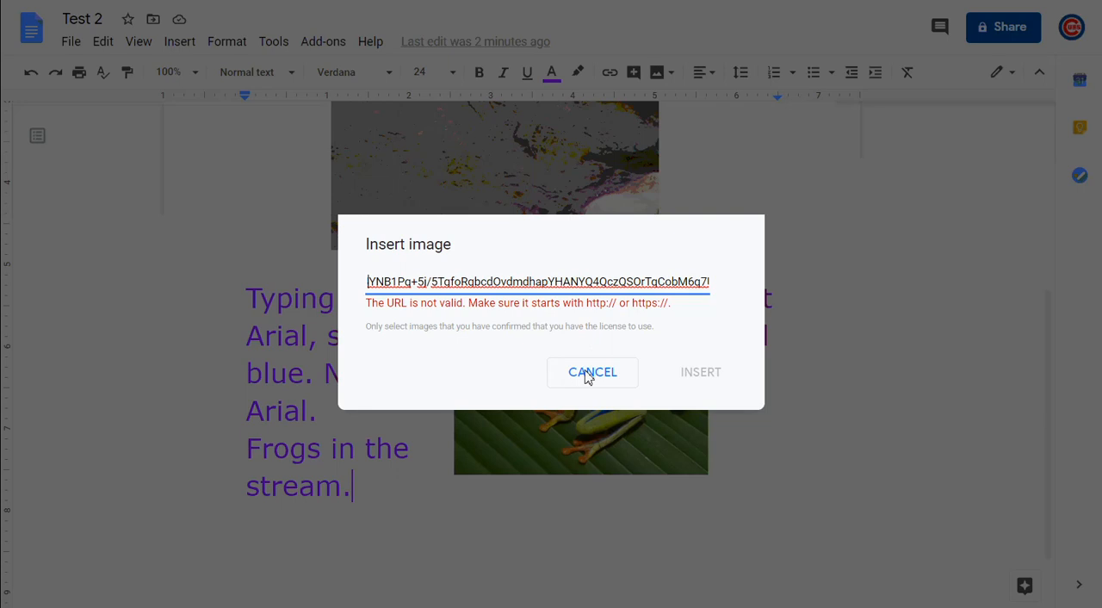
{"action": "left_click", "coordinate": [589, 374]}
Add a new line below "stream." and paste the copied image address there as text
{"action": "left_click", "coordinate": [270, 529]}
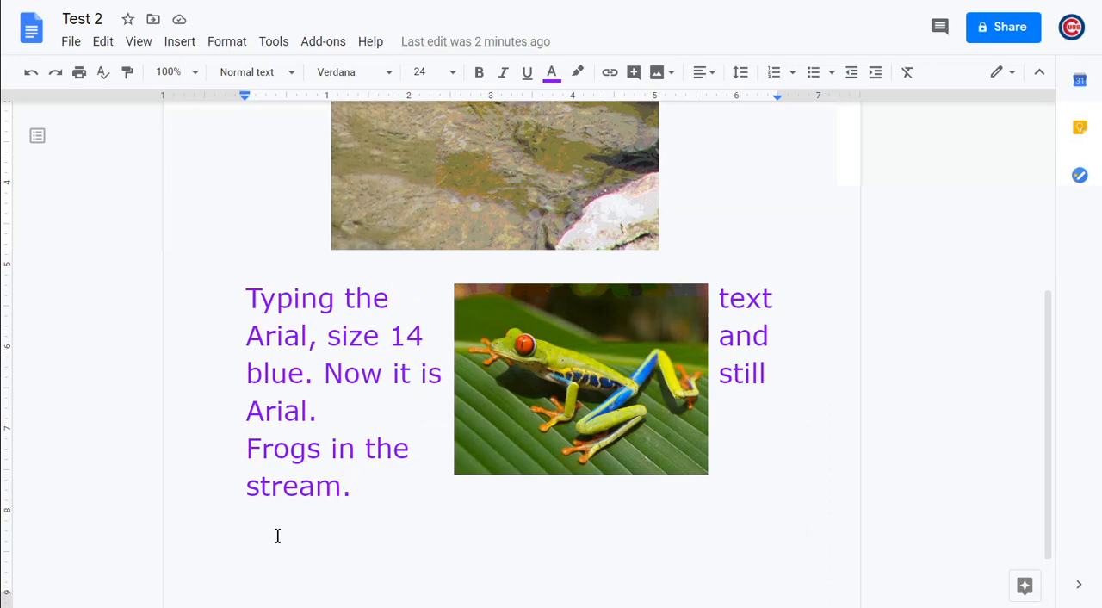
{"action": "key", "text": "Return"}
{"action": "key", "text": "ctrl+v"}
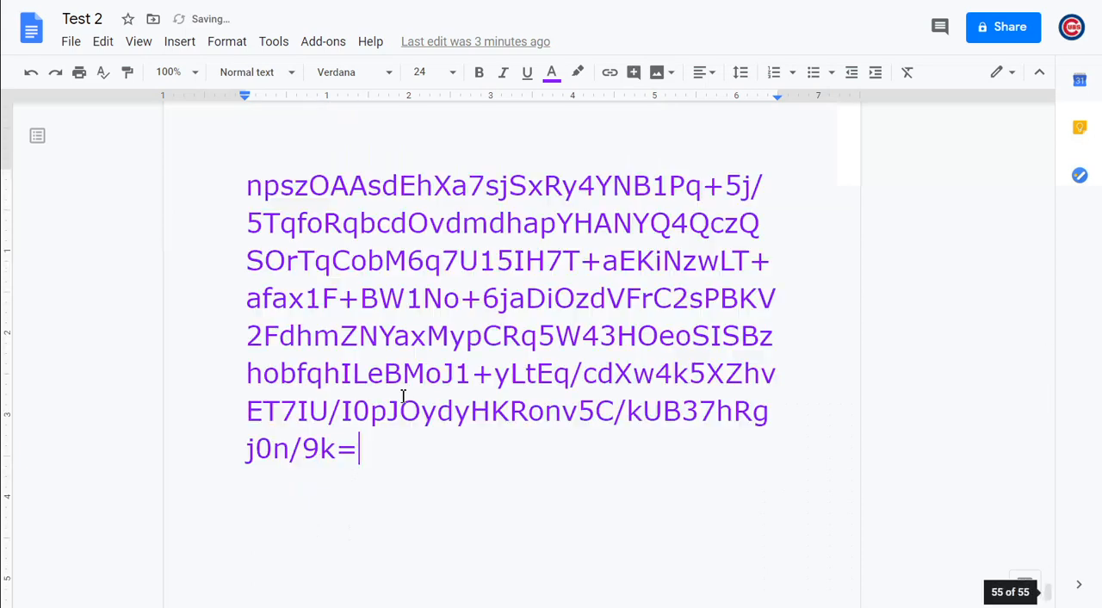
Examine the pasted image address from its end back through the preceding pages of the document
{"action": "scroll", "coordinate": [402, 396], "scroll_direction": "up", "scroll_amount": 7}
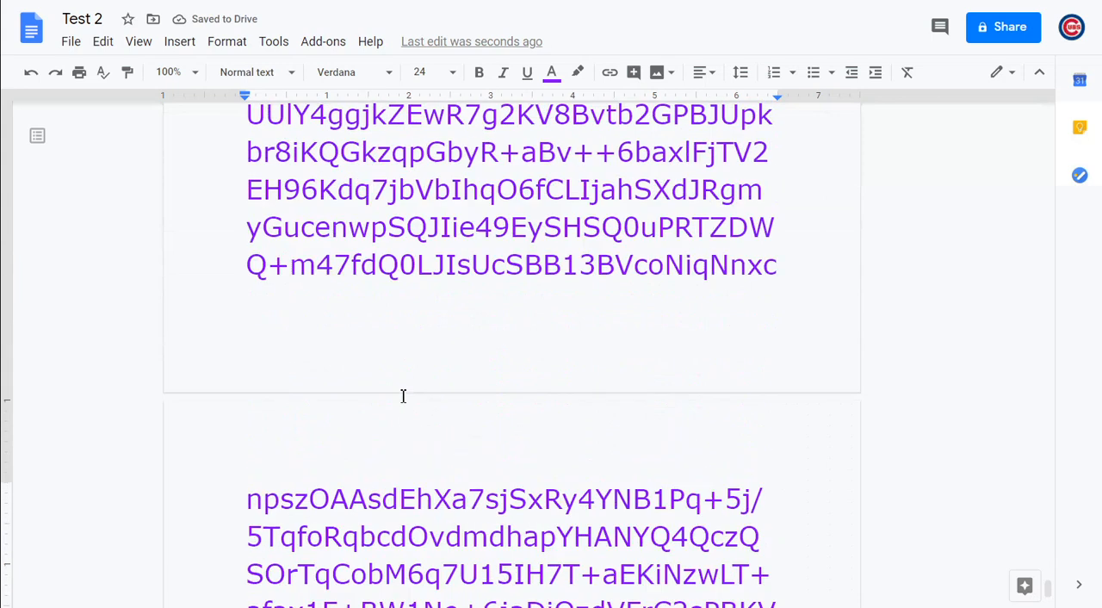
{"action": "scroll", "coordinate": [402, 396], "scroll_direction": "up", "scroll_amount": 10}
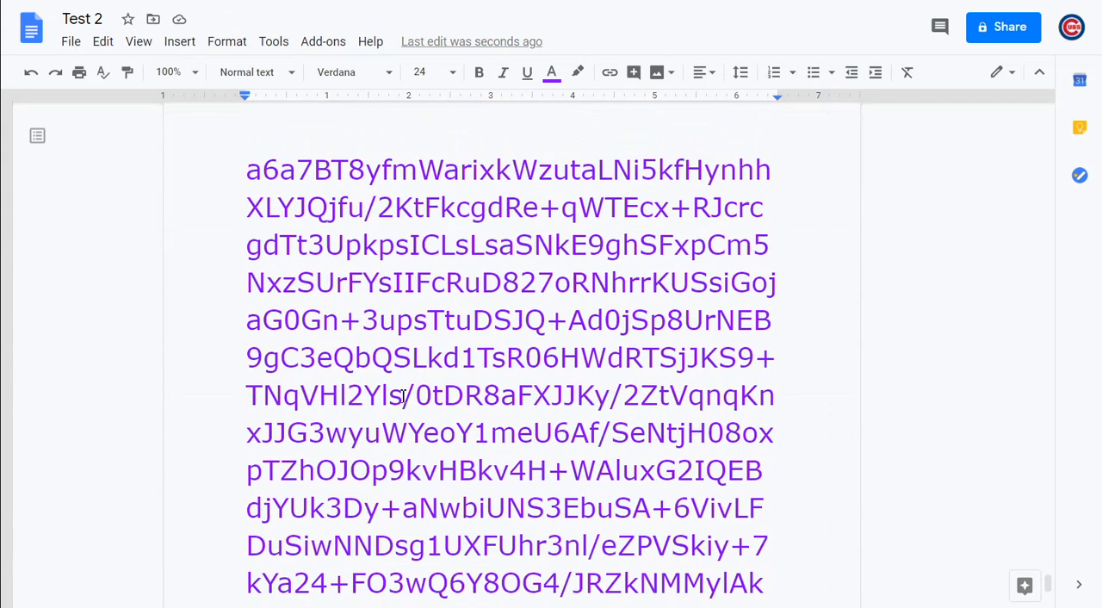
{"action": "scroll", "coordinate": [402, 396], "scroll_direction": "up", "scroll_amount": 8}
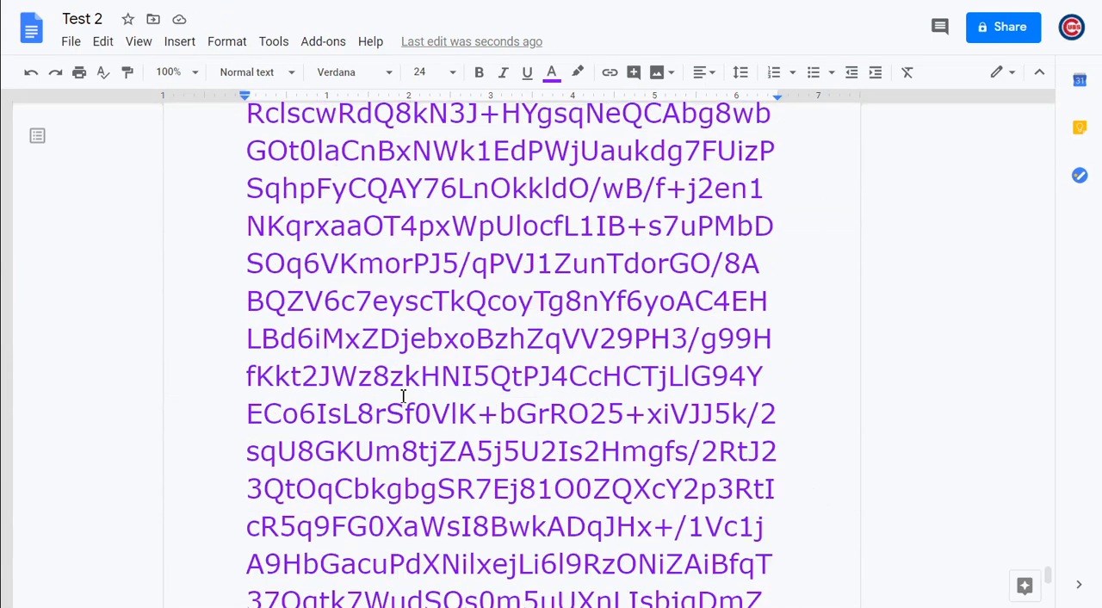
{"action": "scroll", "coordinate": [402, 402], "scroll_direction": "up", "scroll_amount": 12}
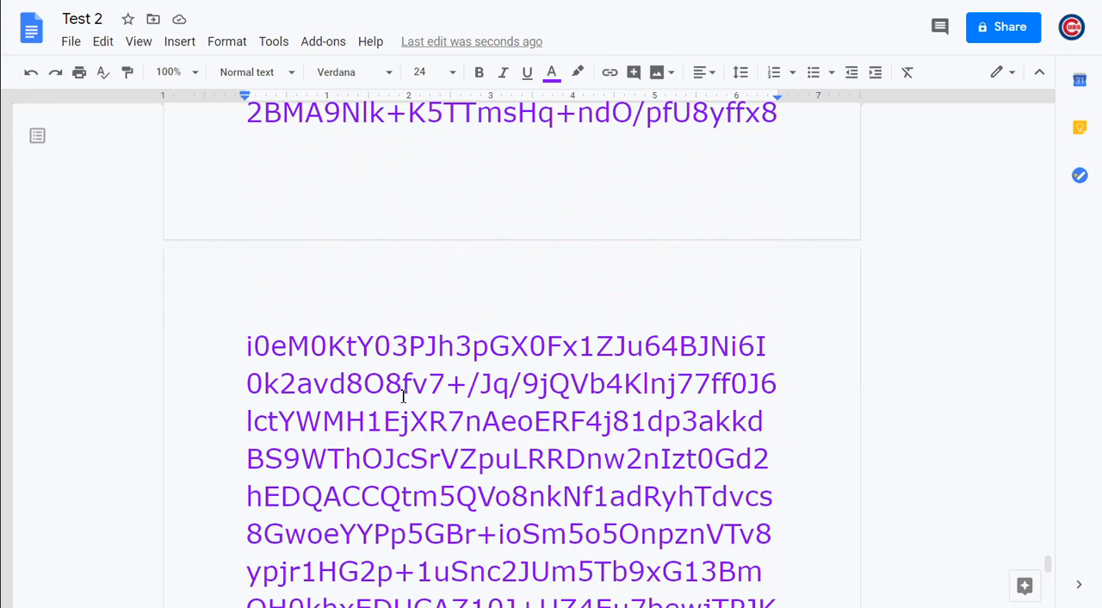
{"action": "scroll", "coordinate": [403, 396], "scroll_direction": "up", "scroll_amount": 12}
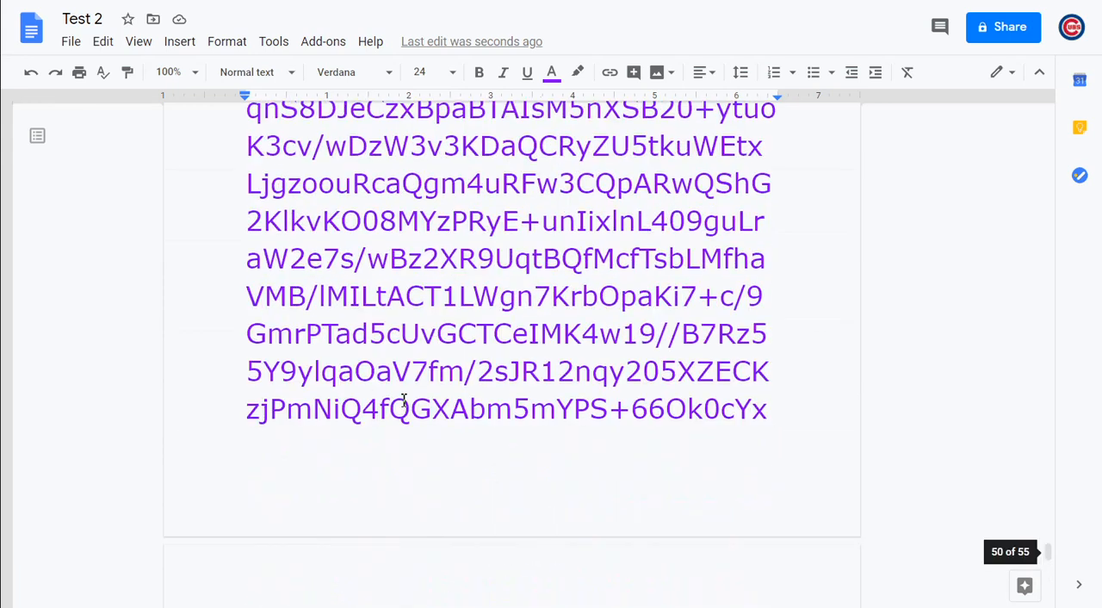
{"action": "scroll", "coordinate": [402, 399], "scroll_direction": "up", "scroll_amount": 5}
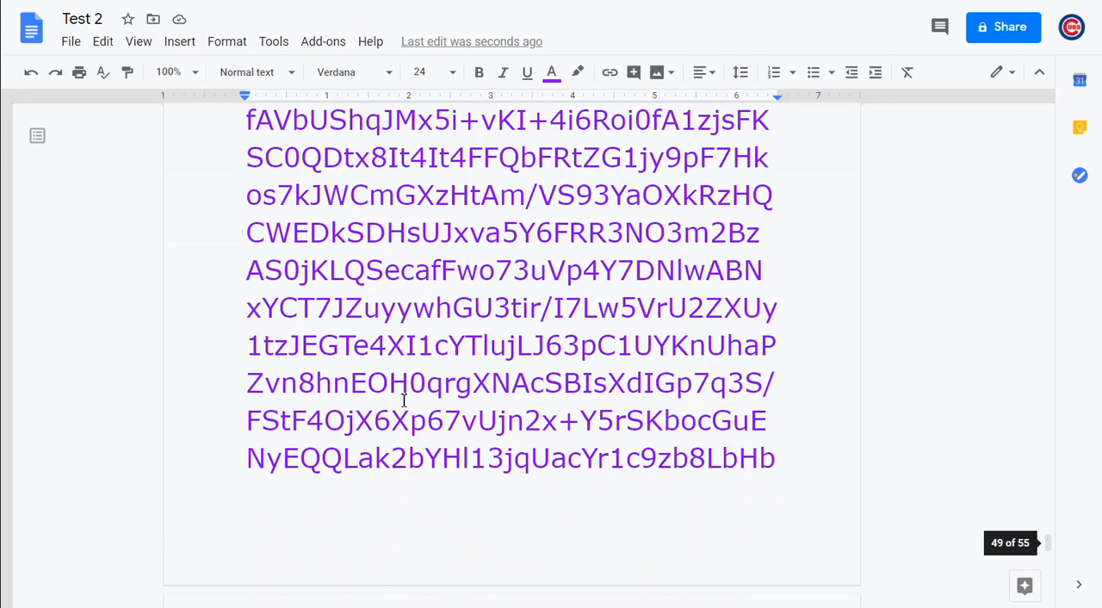
{"action": "scroll", "coordinate": [402, 398], "scroll_direction": "up", "scroll_amount": 9}
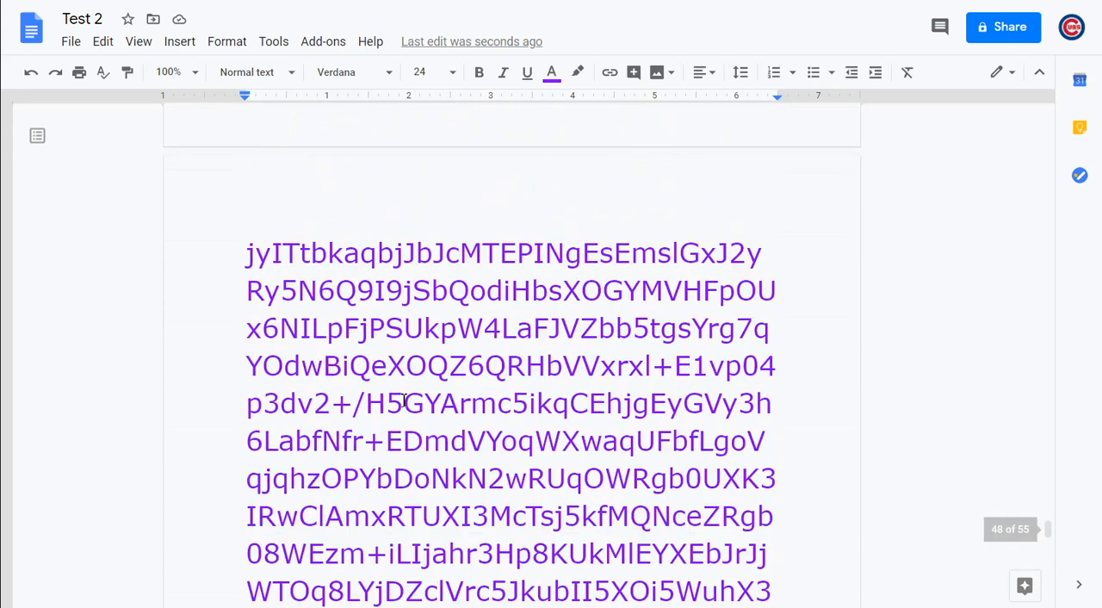
{"action": "scroll", "coordinate": [405, 401], "scroll_direction": "up", "scroll_amount": 20}
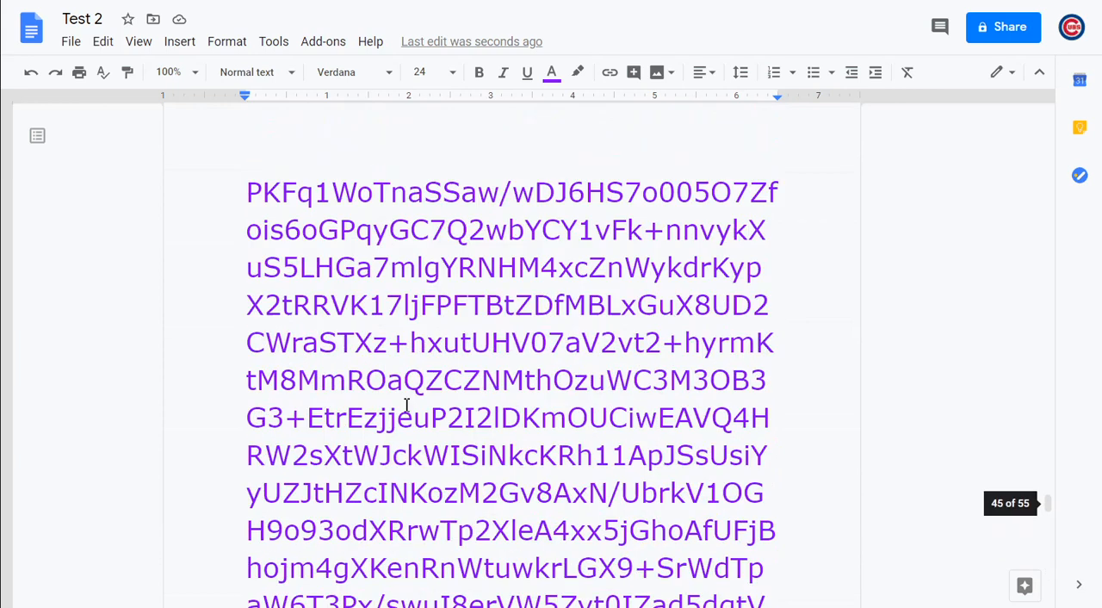
{"action": "scroll", "coordinate": [407, 404], "scroll_direction": "up", "scroll_amount": 20}
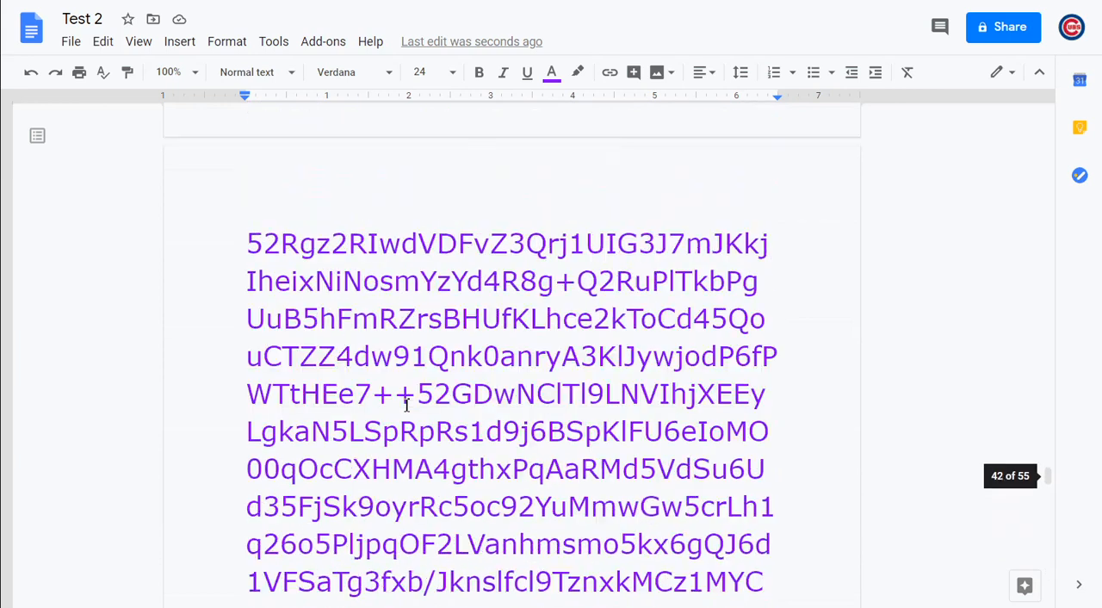
{"action": "scroll", "coordinate": [406, 405], "scroll_direction": "up", "scroll_amount": 20}
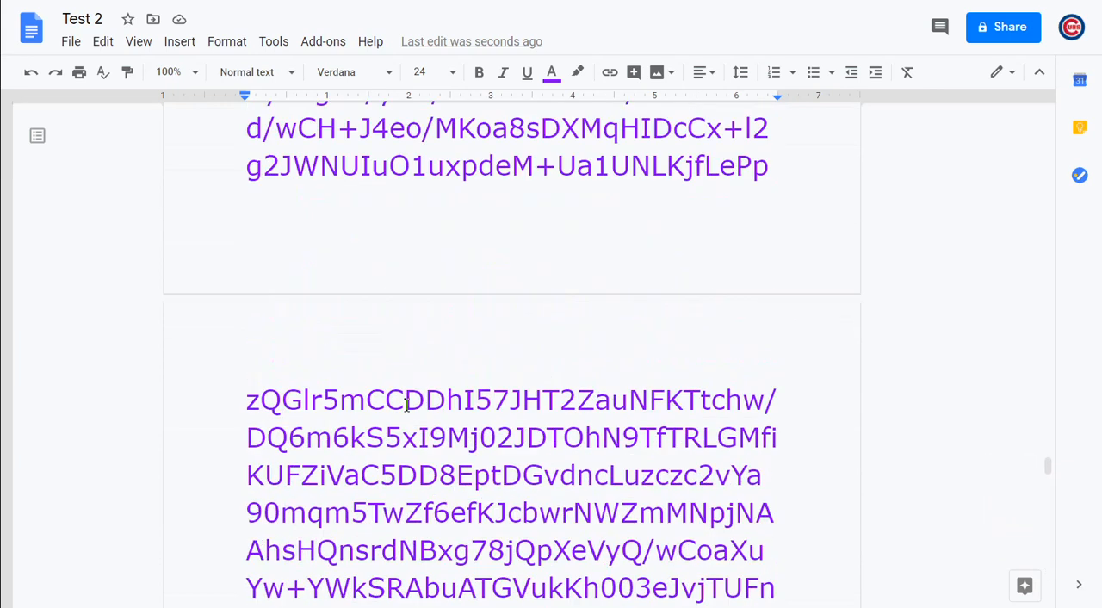
{"action": "scroll", "coordinate": [407, 405], "scroll_direction": "up", "scroll_amount": 5}
{"action": "scroll", "coordinate": [406, 404], "scroll_direction": "up", "scroll_amount": 20}
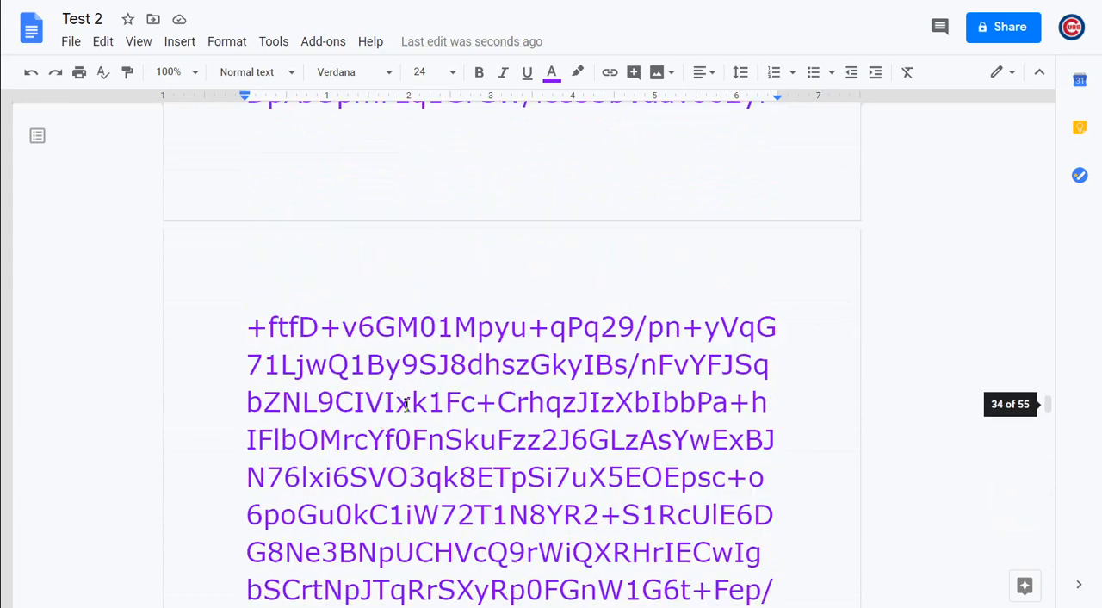
{"action": "scroll", "coordinate": [407, 405], "scroll_direction": "up", "scroll_amount": 20}
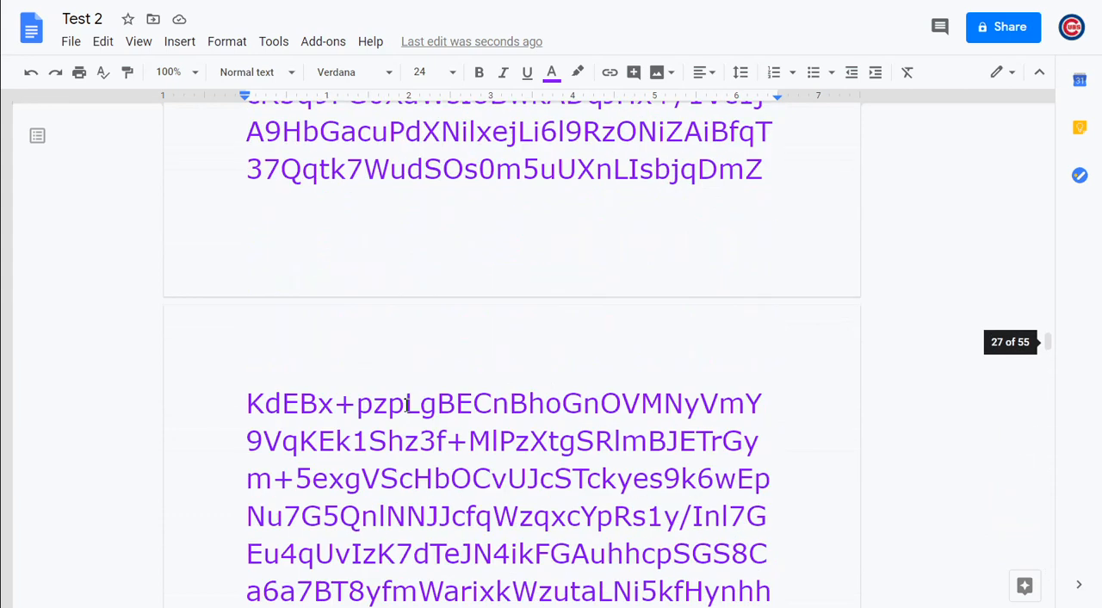
{"action": "scroll", "coordinate": [406, 405], "scroll_direction": "up", "scroll_amount": 5}
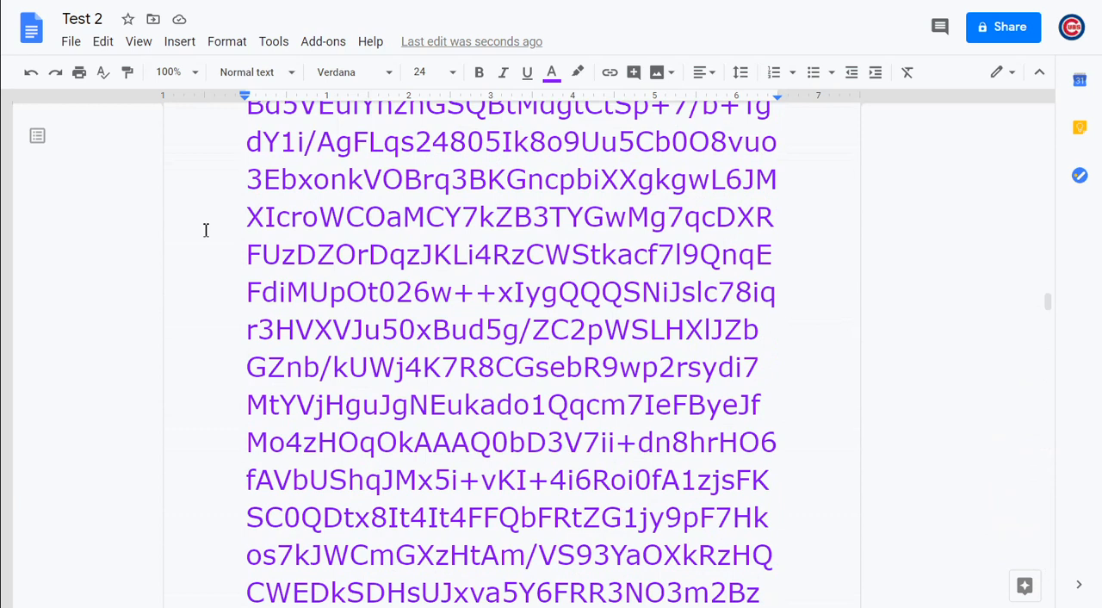
Undo the pasted image address text, keeping the empty line below "stream."
{"action": "left_click", "coordinate": [30, 76]}
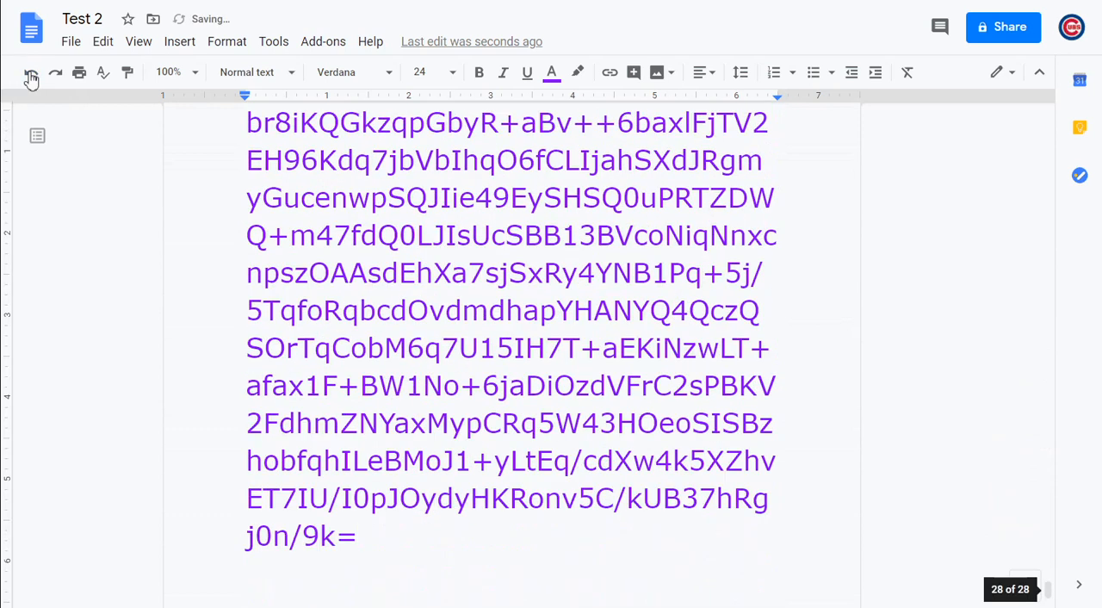
{"action": "left_click", "coordinate": [30, 76]}
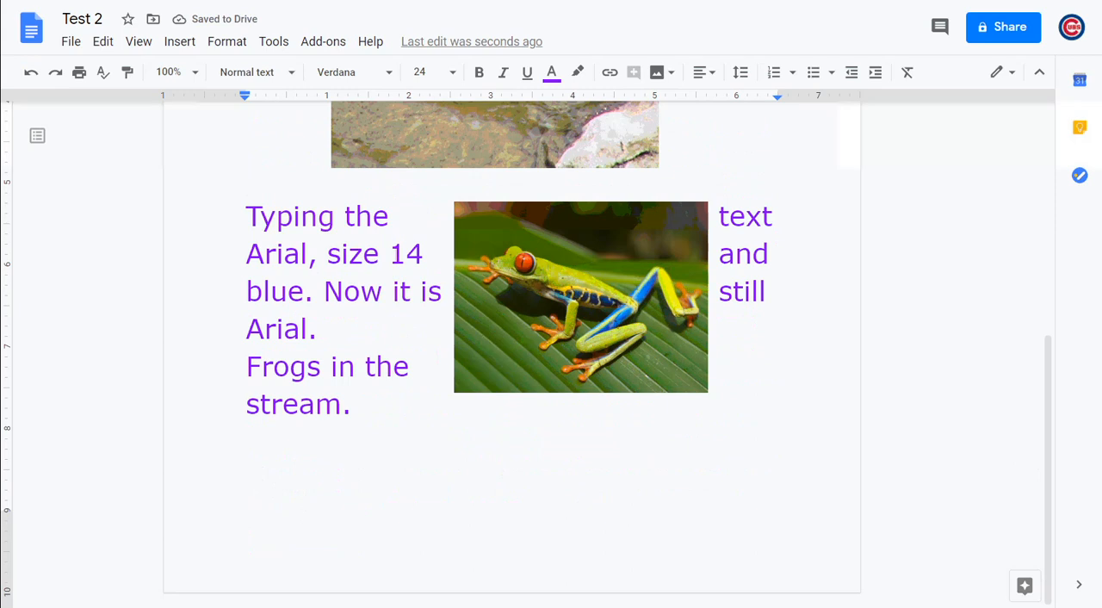
Switch to the Google Images results for "frog" and copy the image address of the second result, from sonova.com
{"action": "left_click", "coordinate": [500, 2]}
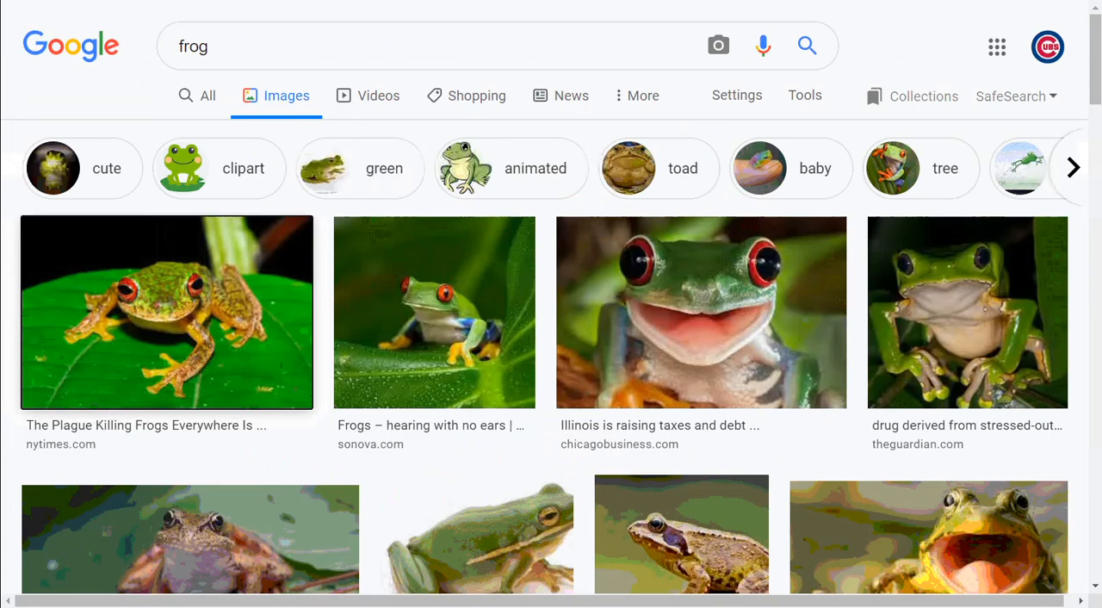
{"action": "right_click", "coordinate": [449, 328]}
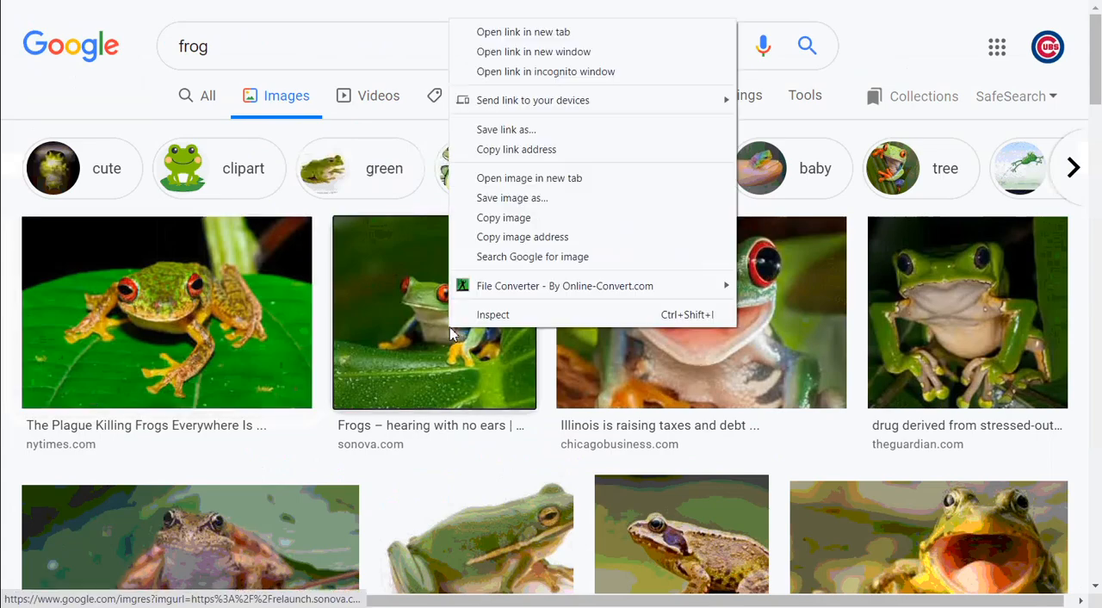
{"action": "left_click", "coordinate": [509, 237]}
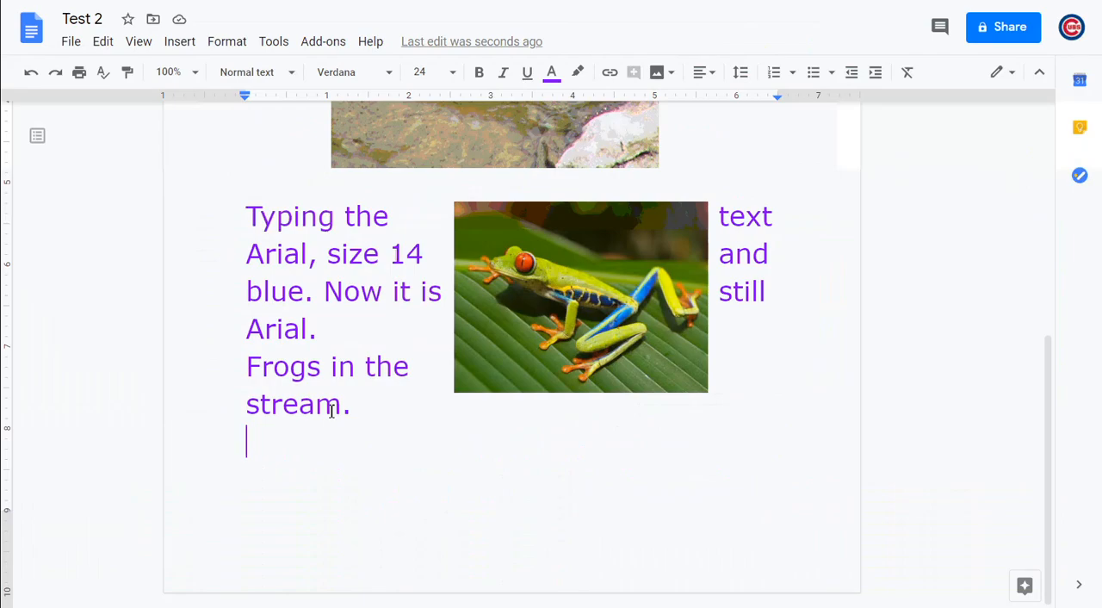
Paste the sonova.com image address as text on the empty line below "stream." and undo that paste
{"action": "key", "text": "ctrl+v"}
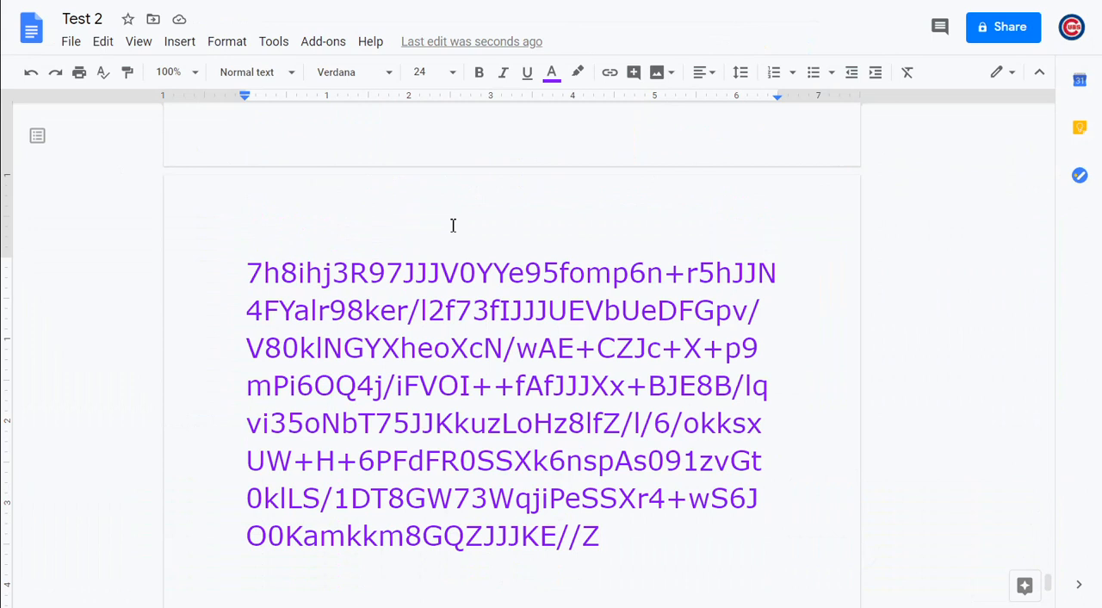
{"action": "left_click", "coordinate": [32, 76]}
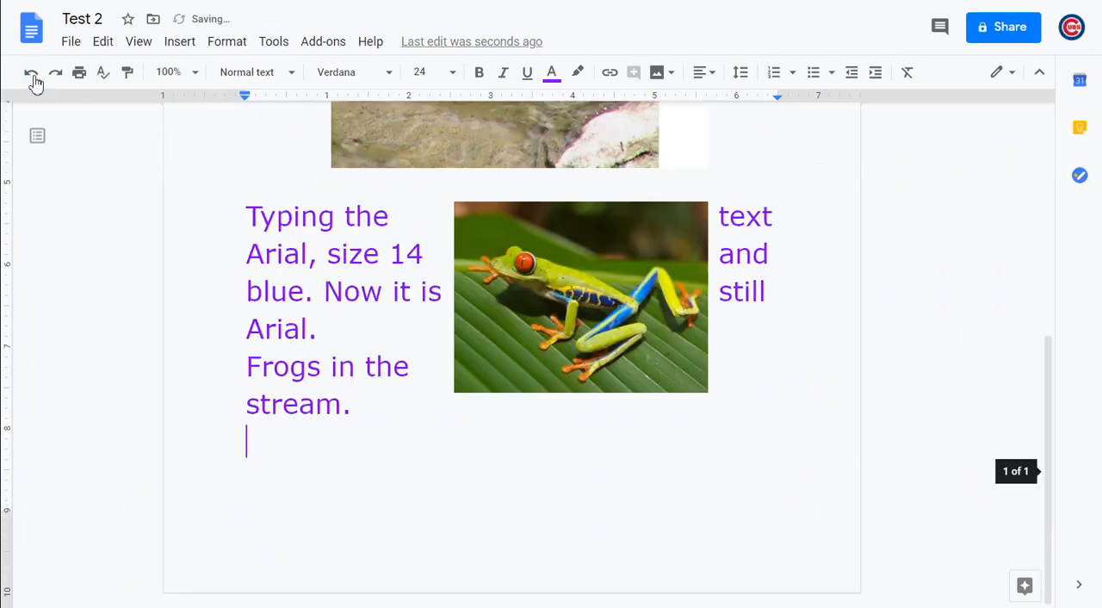
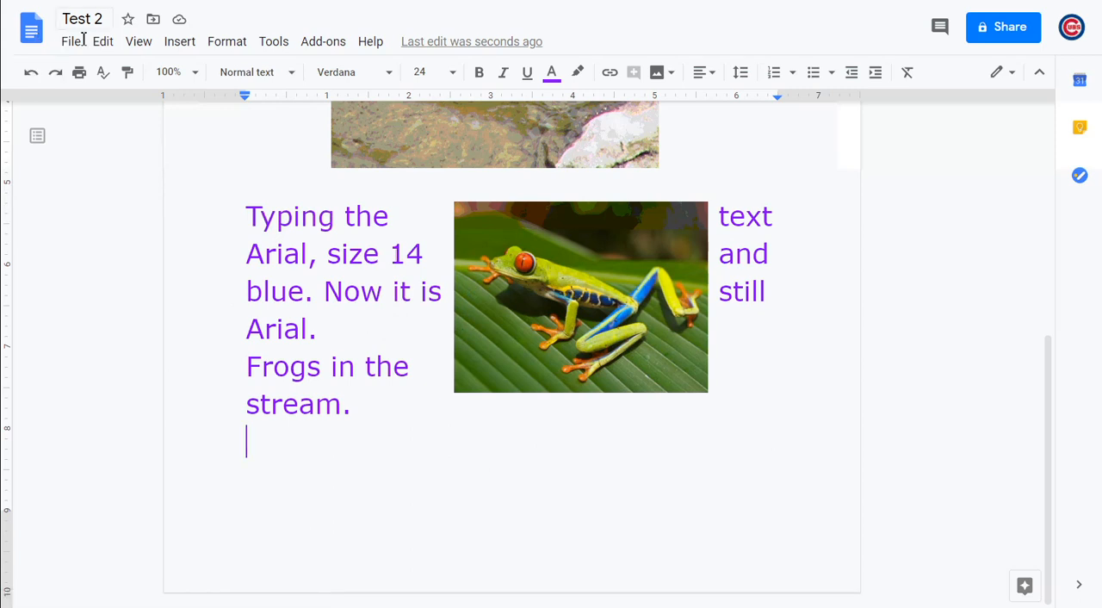
Leave the Test 2 document for the Docs home page and open Google Drive from there
{"action": "left_click", "coordinate": [39, 40]}
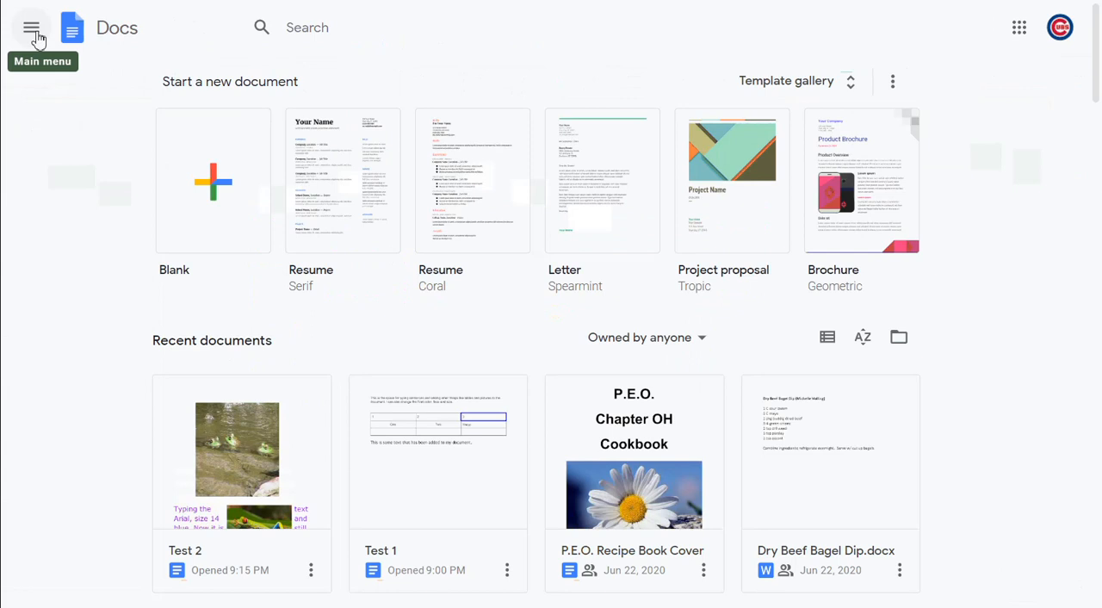
{"action": "left_click", "coordinate": [32, 29]}
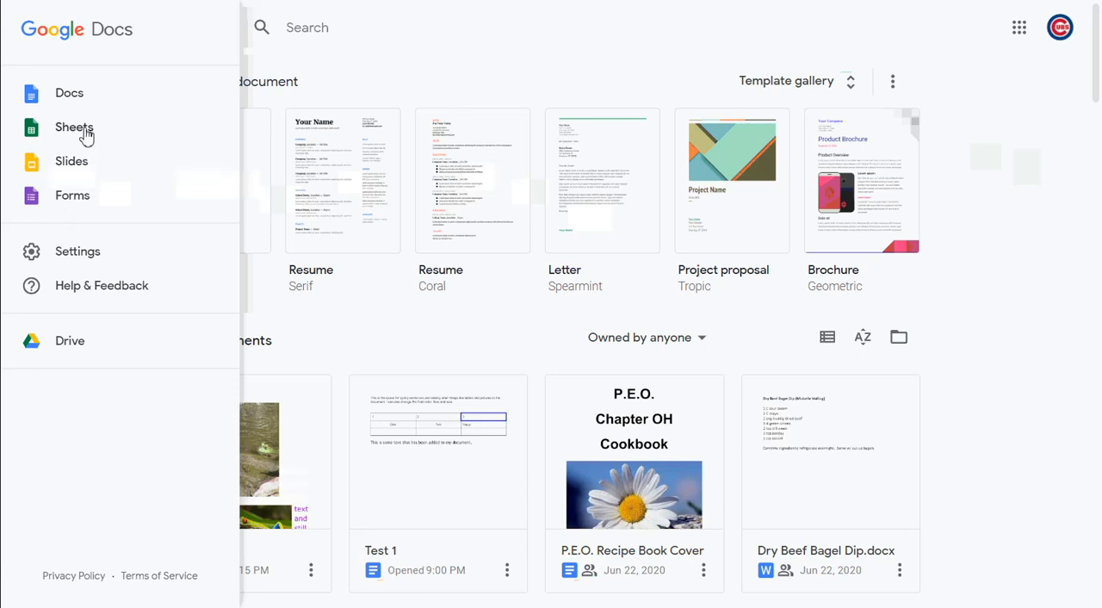
{"action": "left_click", "coordinate": [70, 341]}
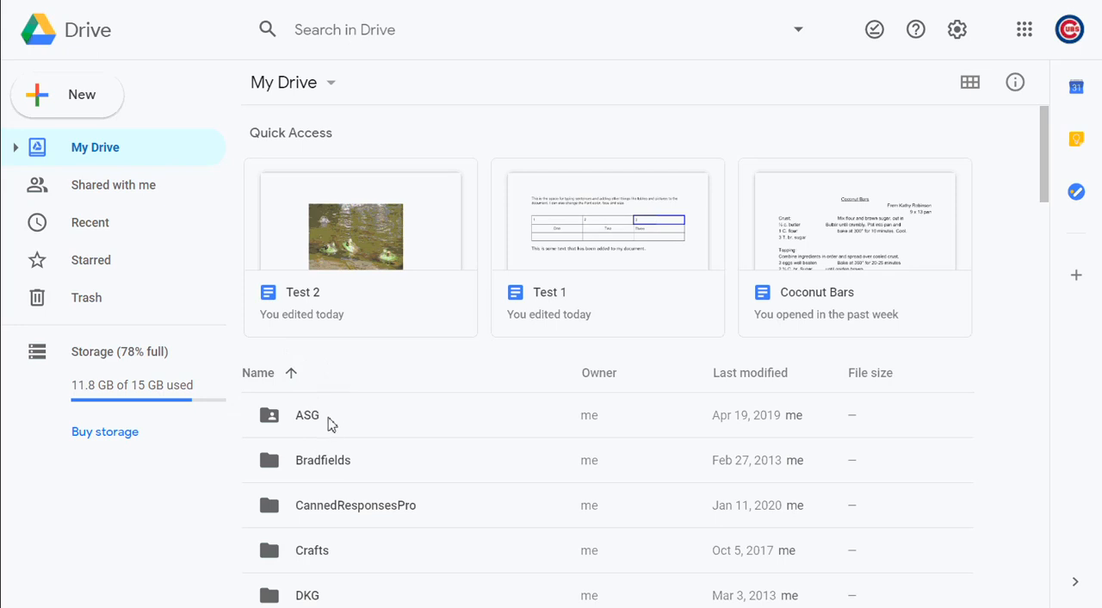
Examine the My Drive listing in name order, from the folders down to the files Test 1 and Test 2, and return to its start
{"action": "scroll", "coordinate": [332, 424], "scroll_direction": "down", "scroll_amount": 5}
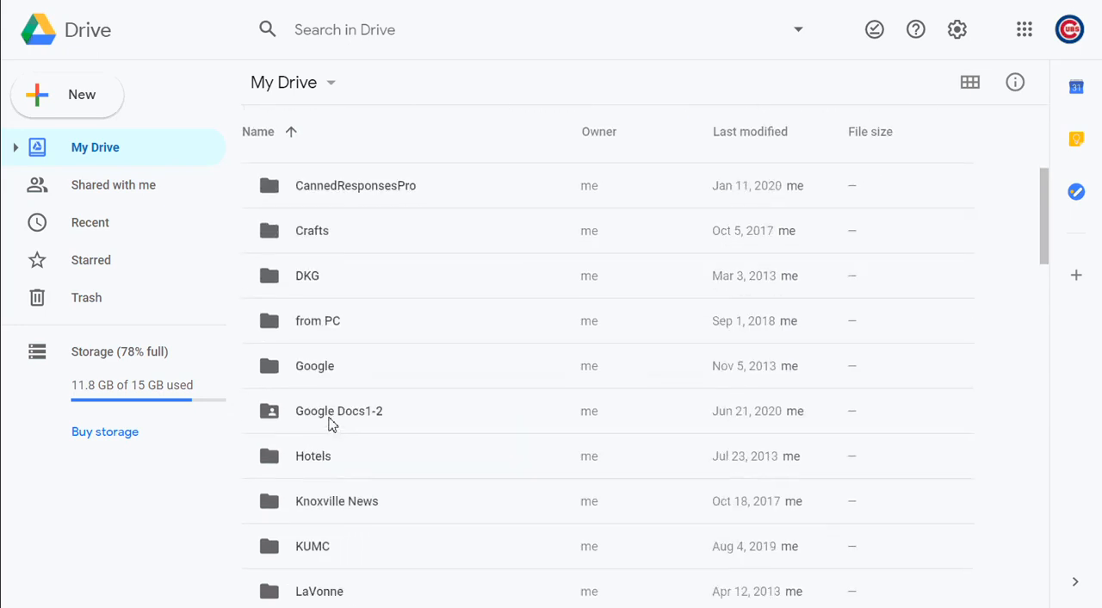
{"action": "scroll", "coordinate": [332, 424], "scroll_direction": "down", "scroll_amount": 8}
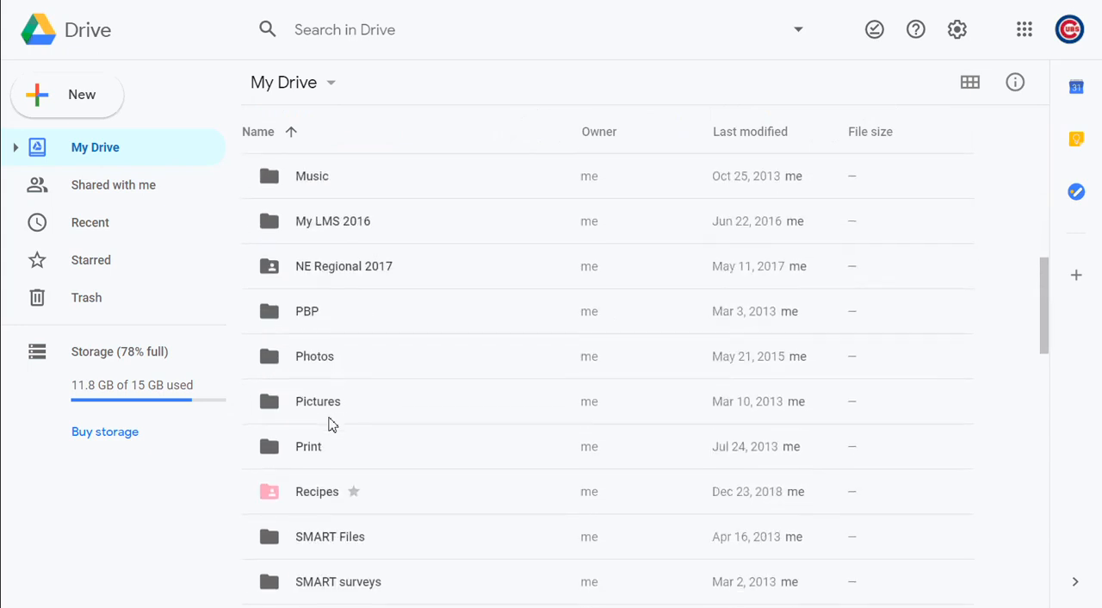
{"action": "scroll", "coordinate": [332, 424], "scroll_direction": "down", "scroll_amount": 1}
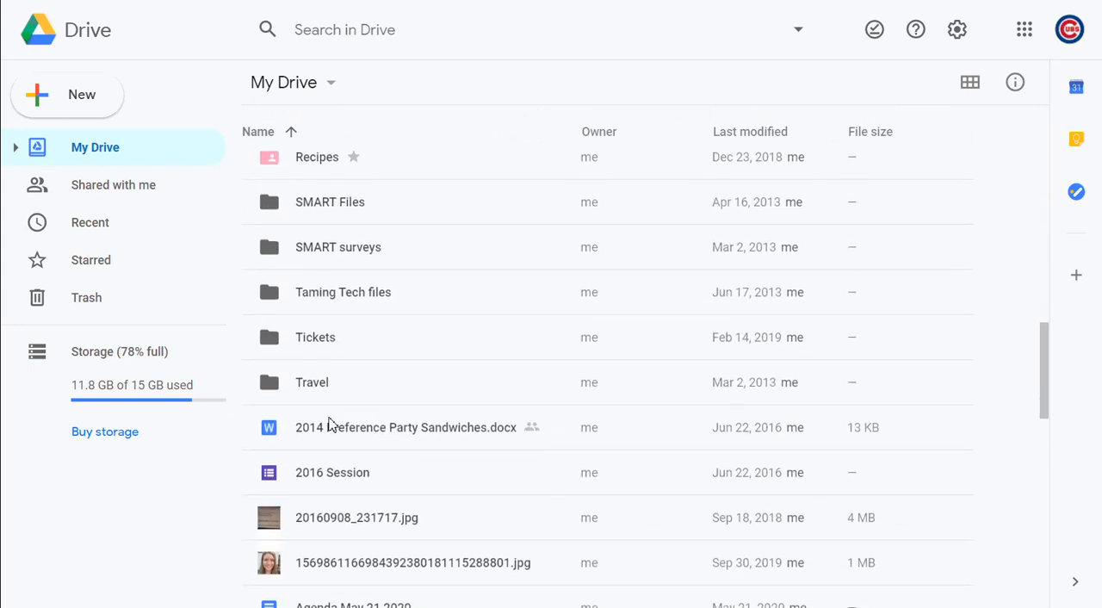
{"action": "scroll", "coordinate": [325, 379], "scroll_direction": "down", "scroll_amount": 2}
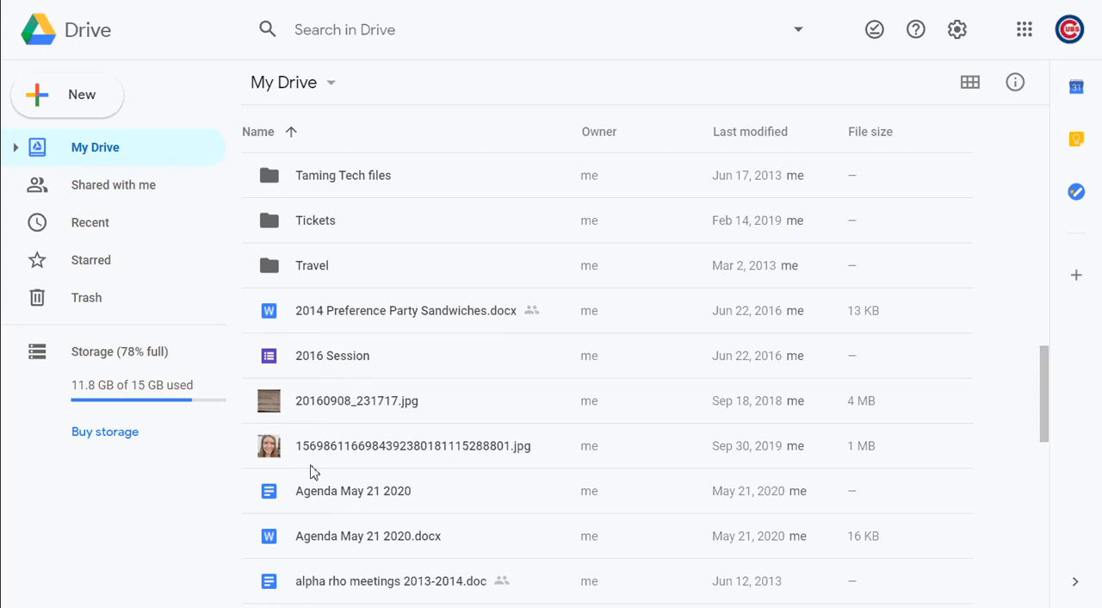
{"action": "scroll", "coordinate": [313, 472], "scroll_direction": "down", "scroll_amount": 3}
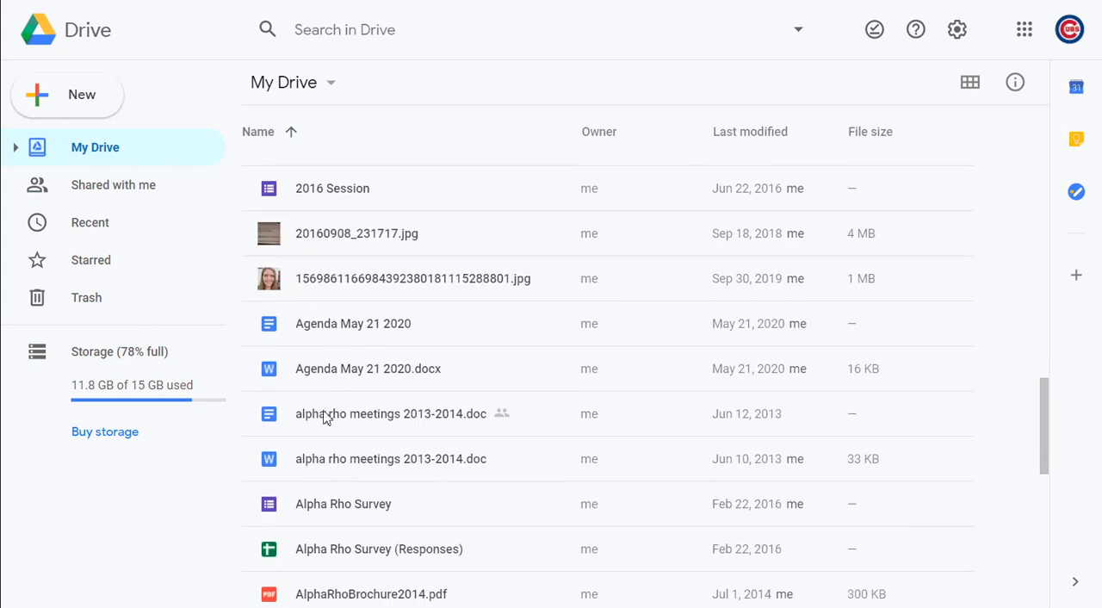
{"action": "scroll", "coordinate": [325, 418], "scroll_direction": "down", "scroll_amount": 10}
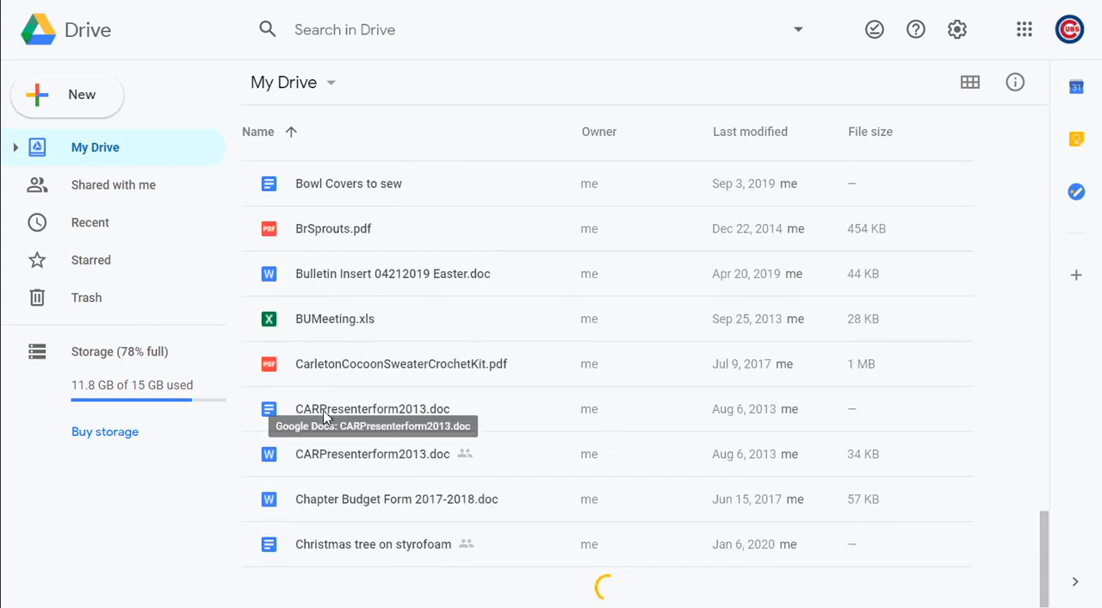
{"action": "scroll", "coordinate": [399, 371], "scroll_direction": "down", "scroll_amount": 20}
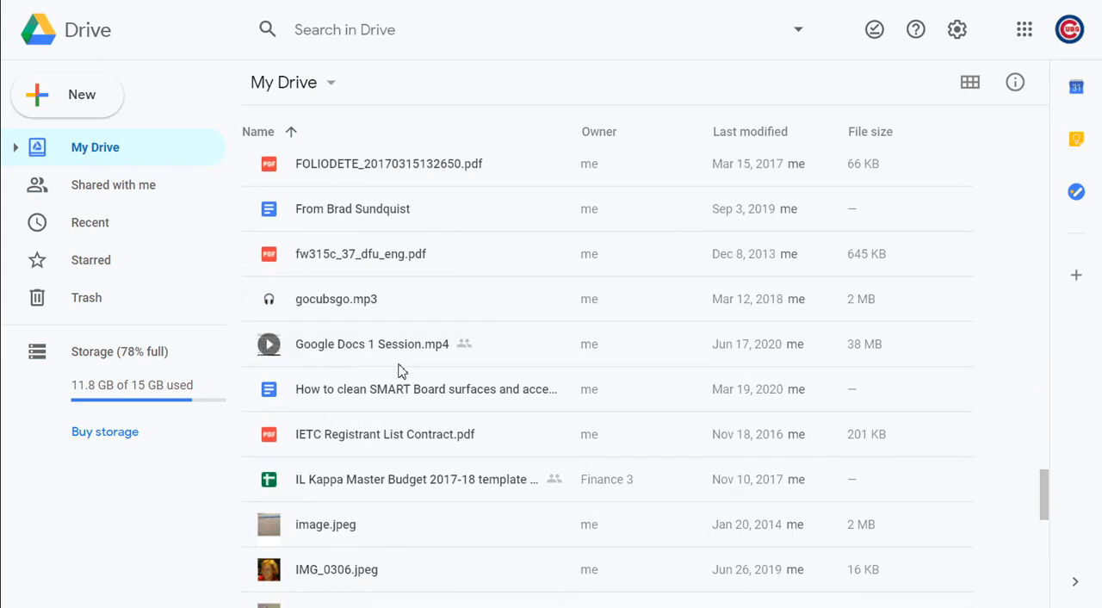
{"action": "scroll", "coordinate": [399, 370], "scroll_direction": "up", "scroll_amount": 6}
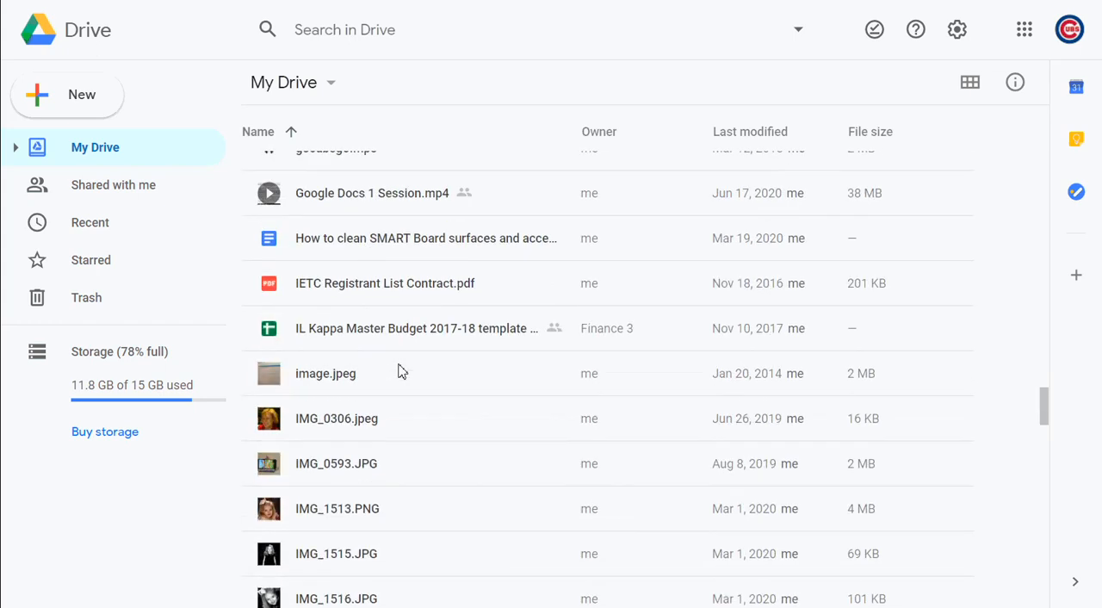
{"action": "scroll", "coordinate": [399, 371], "scroll_direction": "down", "scroll_amount": 7}
{"action": "scroll", "coordinate": [398, 370], "scroll_direction": "down", "scroll_amount": 12}
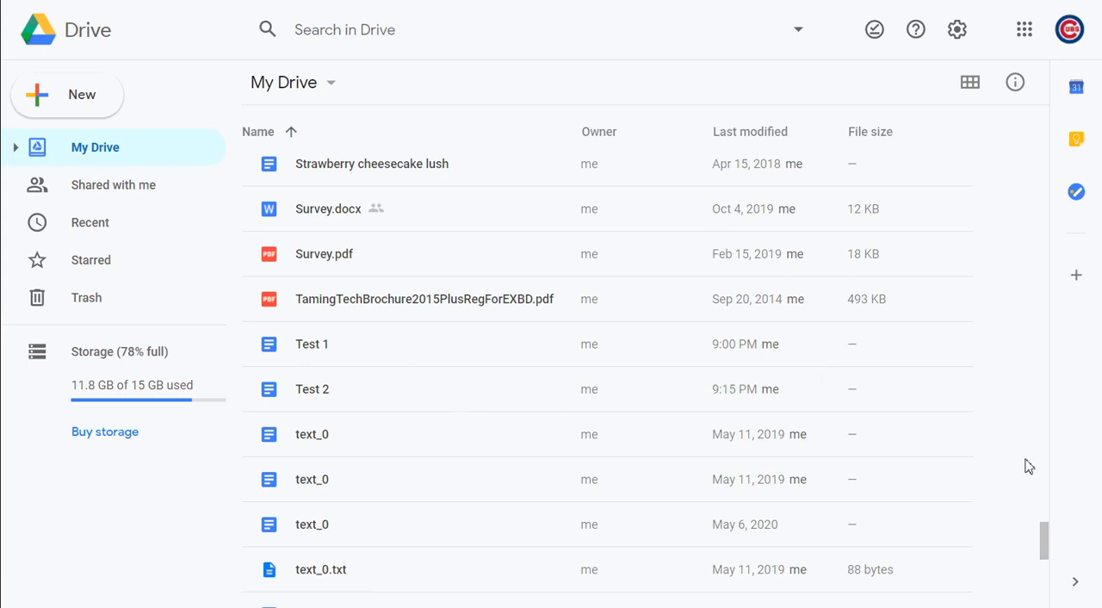
{"action": "left_click_drag", "start_coordinate": [1049, 552], "coordinate": [1024, 94]}
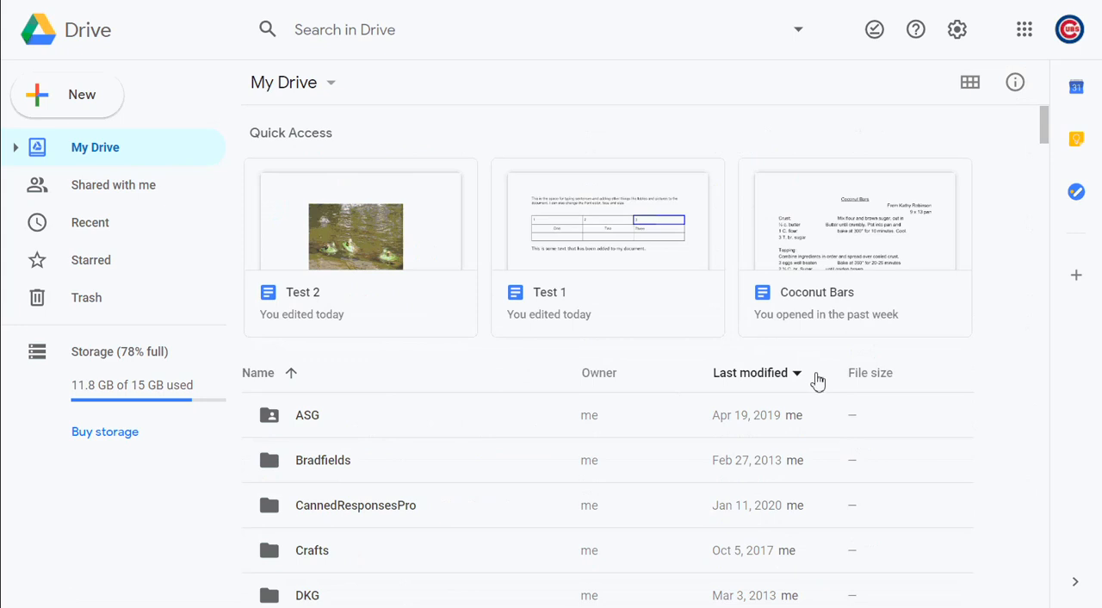
Sort My Drive by Last modified and look through the folders and files in that order
{"action": "left_click", "coordinate": [765, 382]}
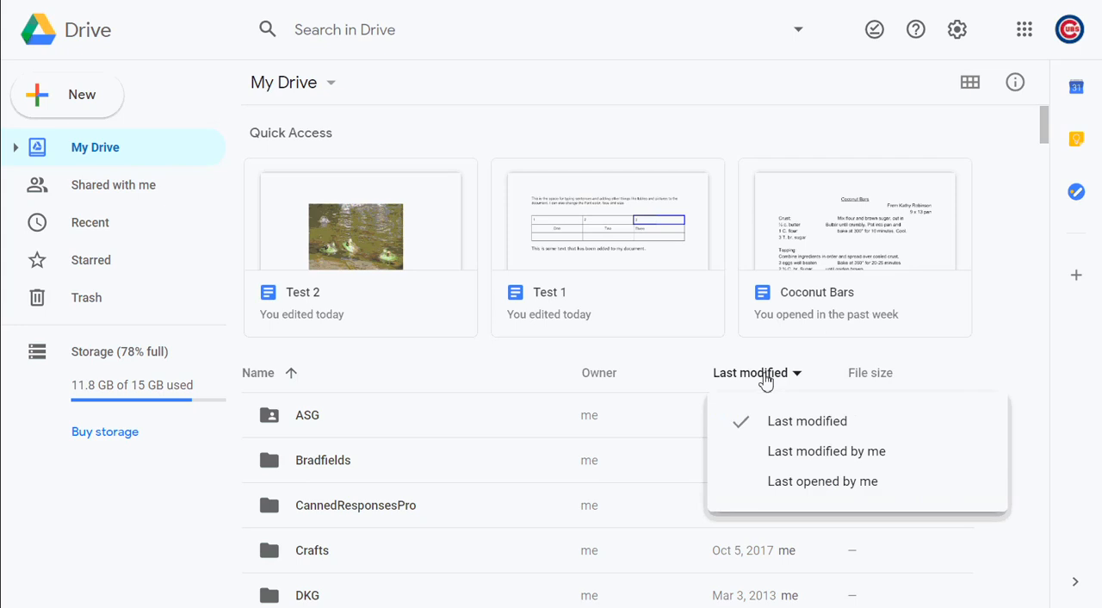
{"action": "left_click", "coordinate": [795, 435]}
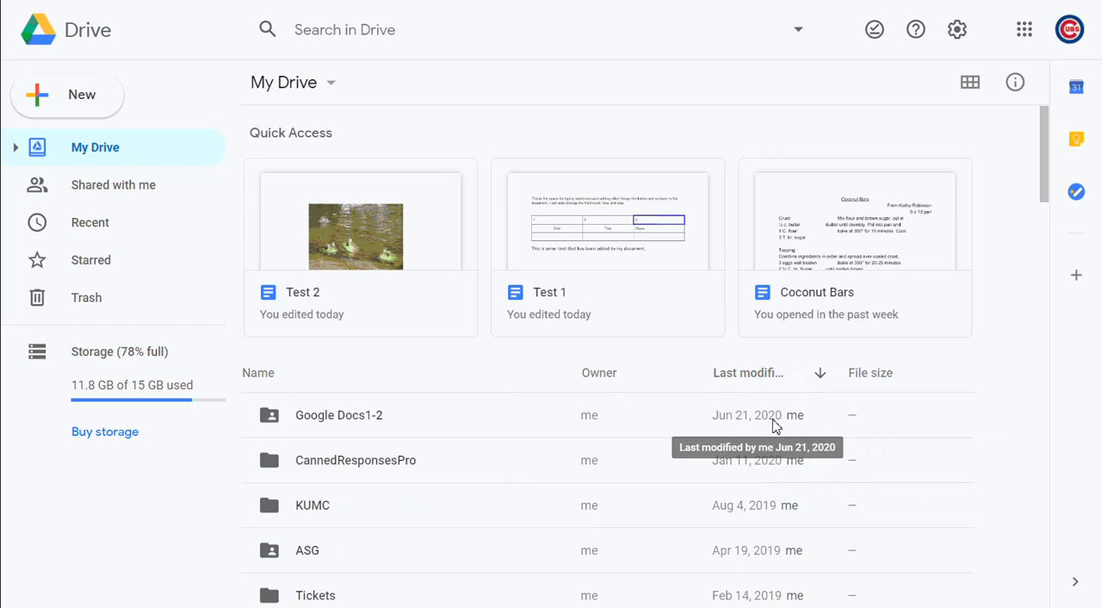
{"action": "scroll", "coordinate": [775, 424], "scroll_direction": "down", "scroll_amount": 1}
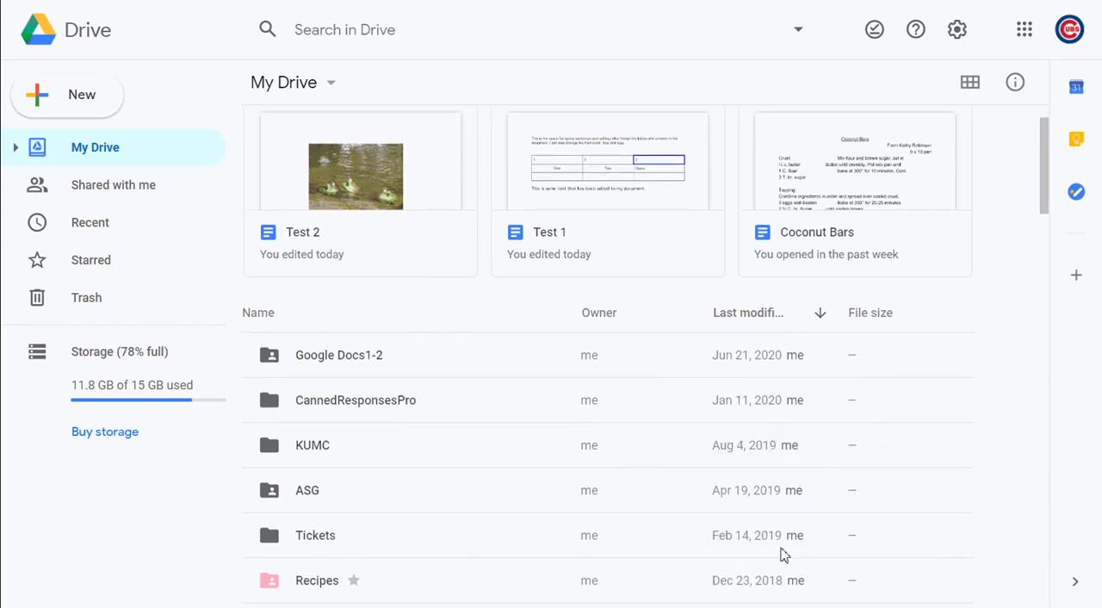
{"action": "scroll", "coordinate": [784, 552], "scroll_direction": "down", "scroll_amount": 10}
{"action": "scroll", "coordinate": [784, 555], "scroll_direction": "down", "scroll_amount": 1}
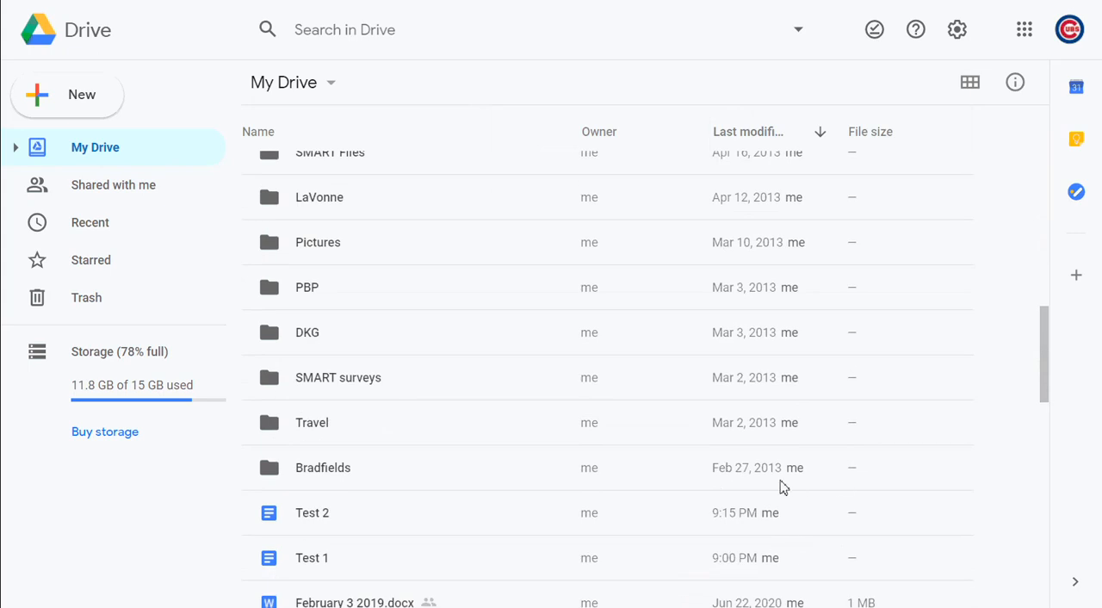
{"action": "scroll", "coordinate": [782, 490], "scroll_direction": "down", "scroll_amount": 2}
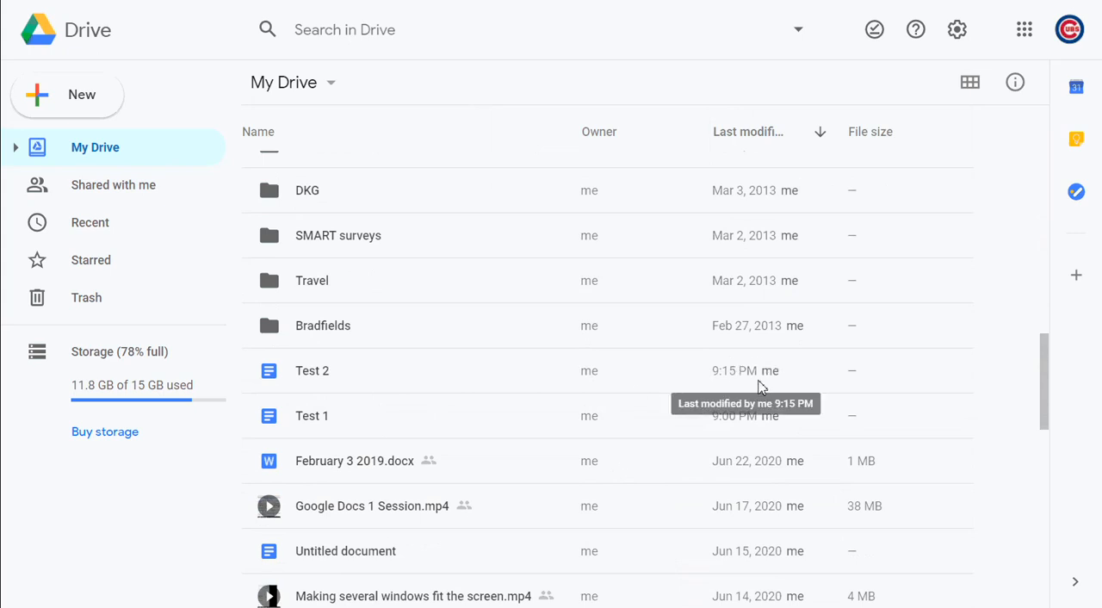
{"action": "scroll", "coordinate": [760, 394], "scroll_direction": "down", "scroll_amount": 15}
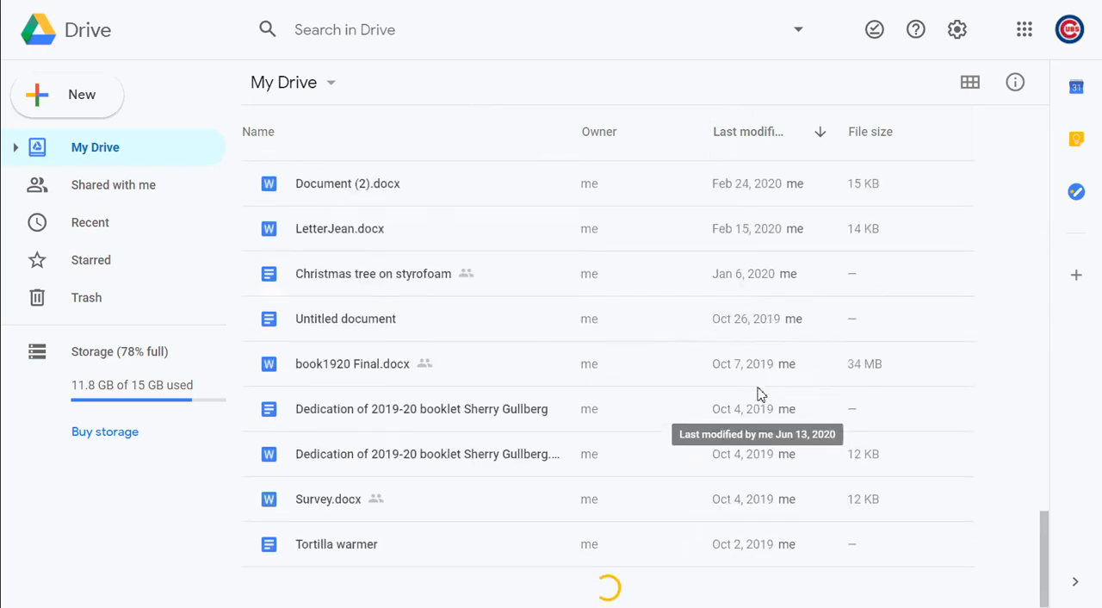
{"action": "scroll", "coordinate": [760, 393], "scroll_direction": "up", "scroll_amount": 20}
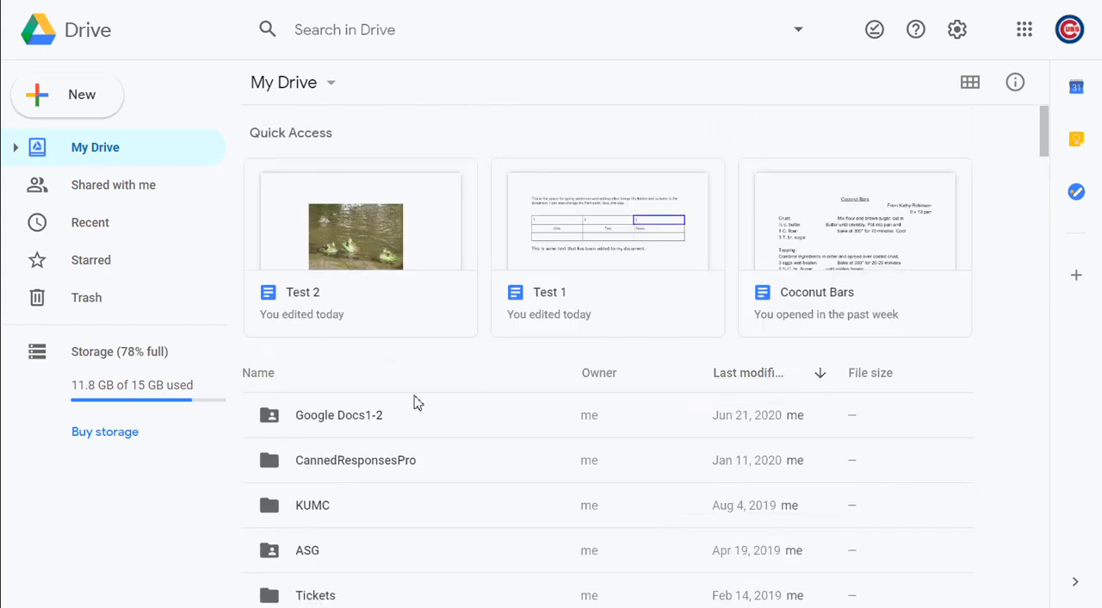
Sort My Drive by name and reverse the order to descending
{"action": "left_click", "coordinate": [246, 379]}
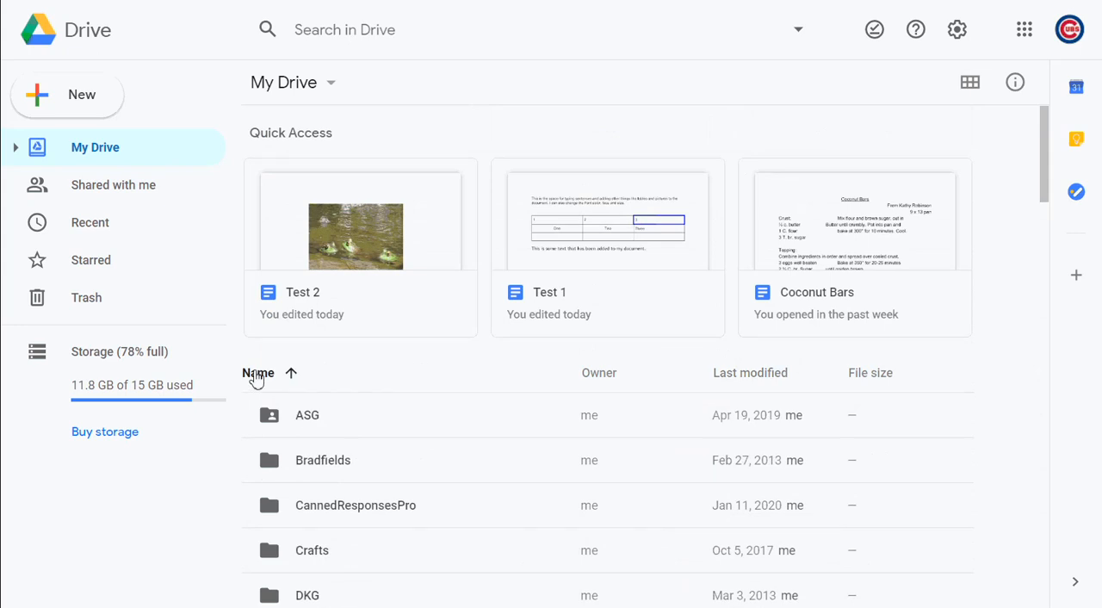
{"action": "left_click", "coordinate": [256, 378]}
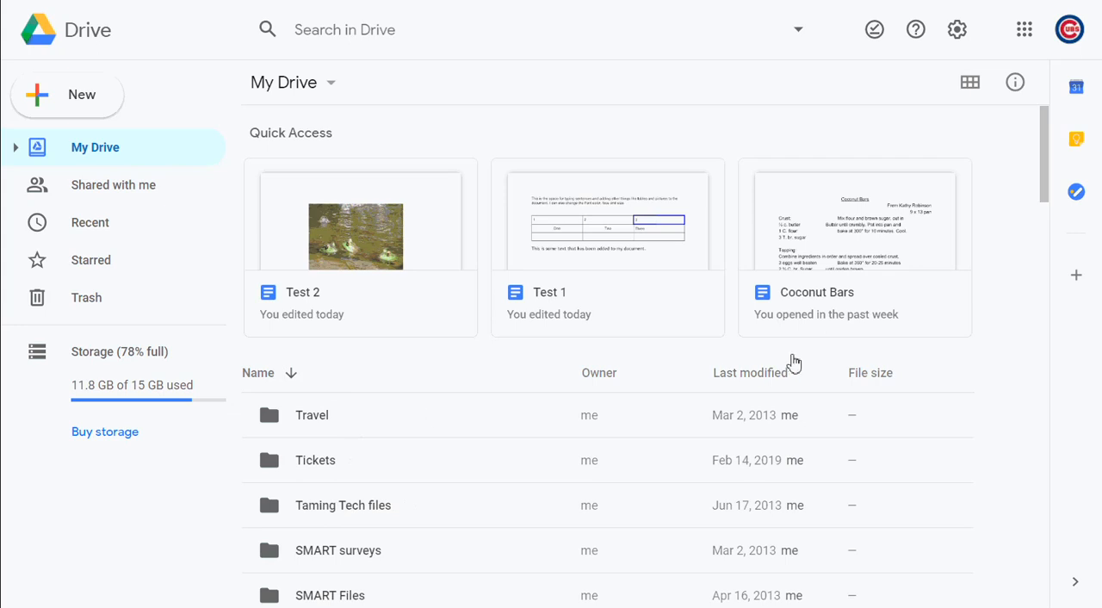
Sort My Drive by Last modified and reverse the direction to put the oldest items first
{"action": "left_click", "coordinate": [783, 379]}
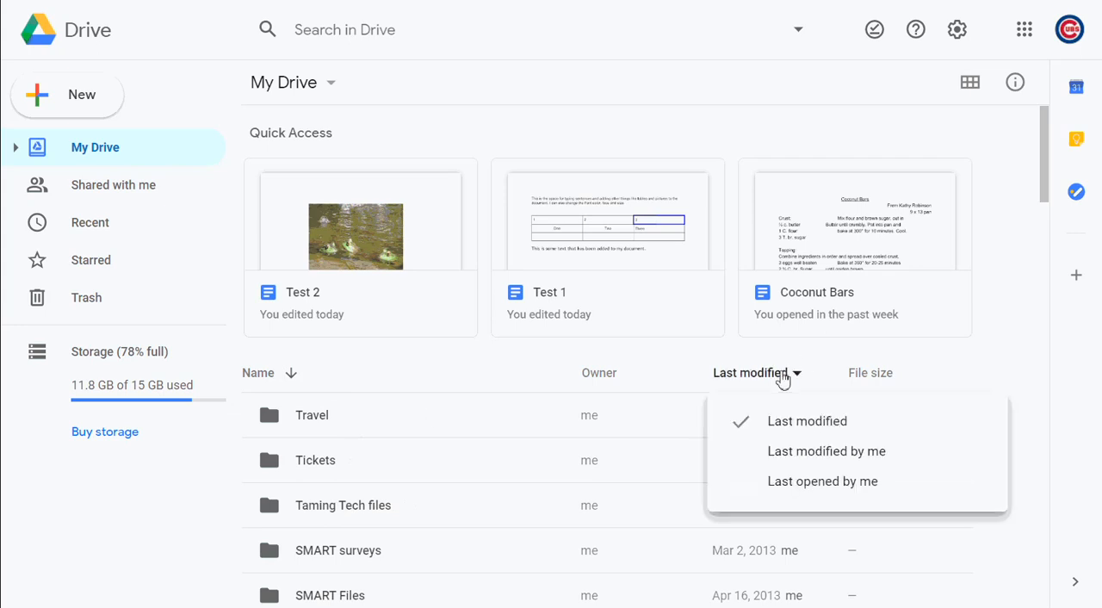
{"action": "left_click", "coordinate": [795, 427]}
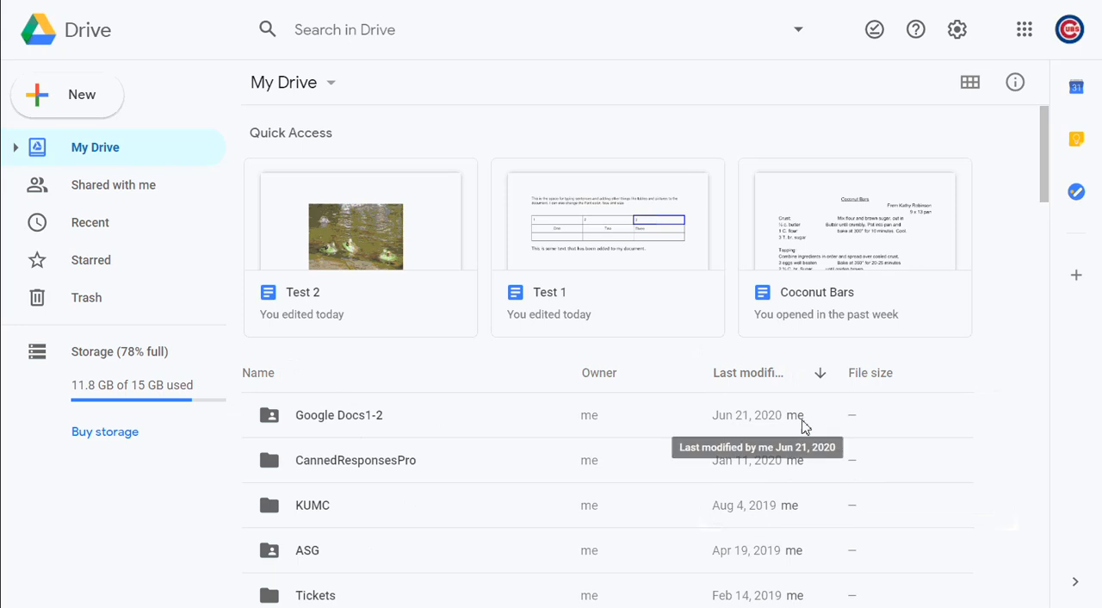
{"action": "left_click", "coordinate": [819, 376]}
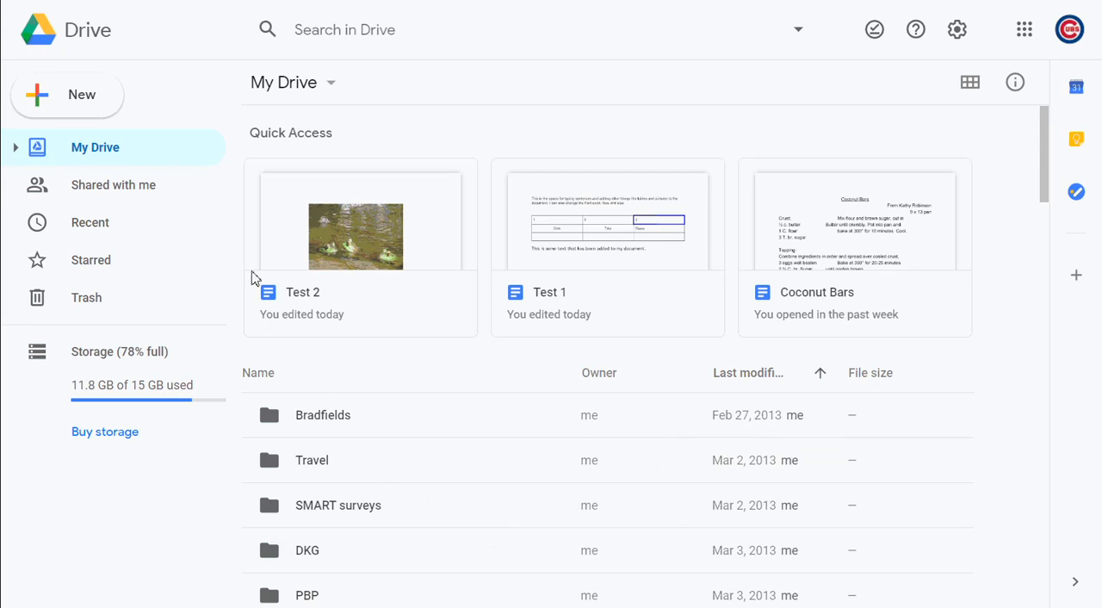
Create a folder named Google Practice in My Drive and reverse the Last modified sort to newest first
{"action": "left_click", "coordinate": [91, 114]}
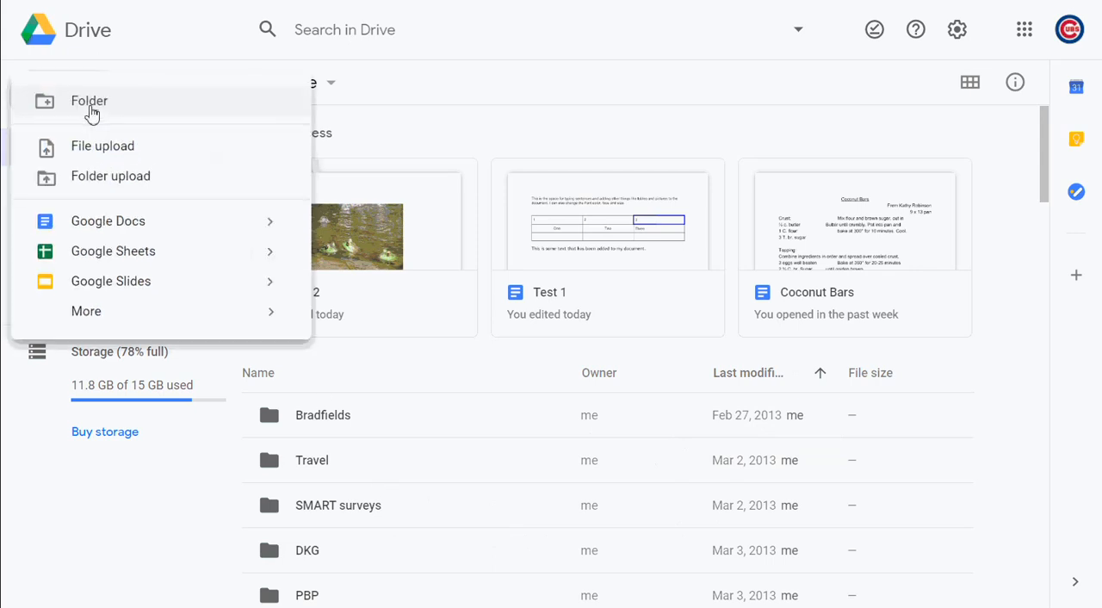
{"action": "left_click", "coordinate": [93, 103]}
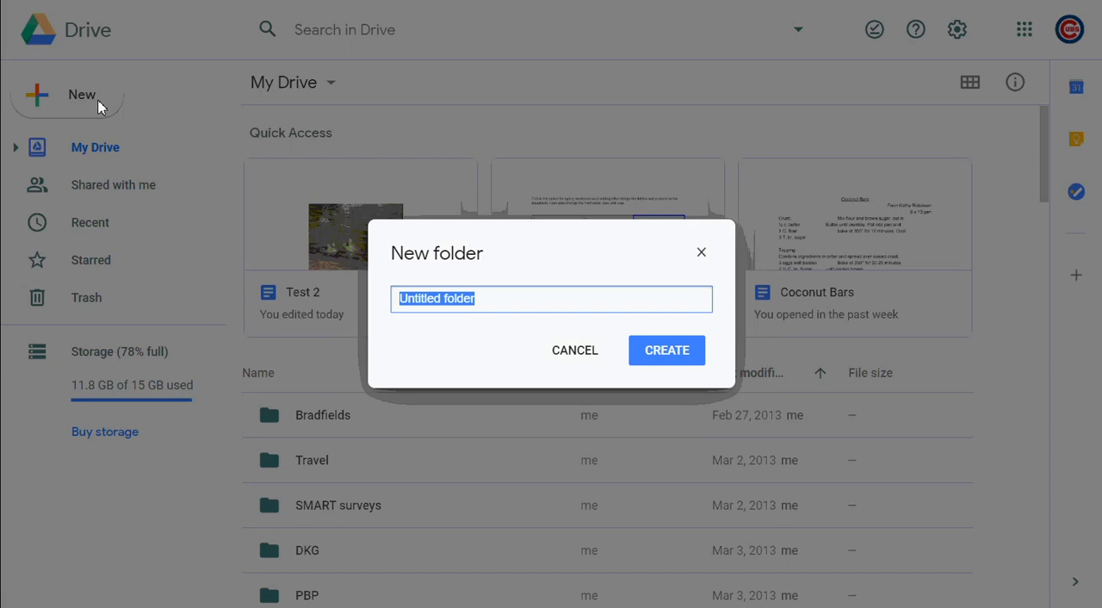
{"action": "type", "text": "Google P"}
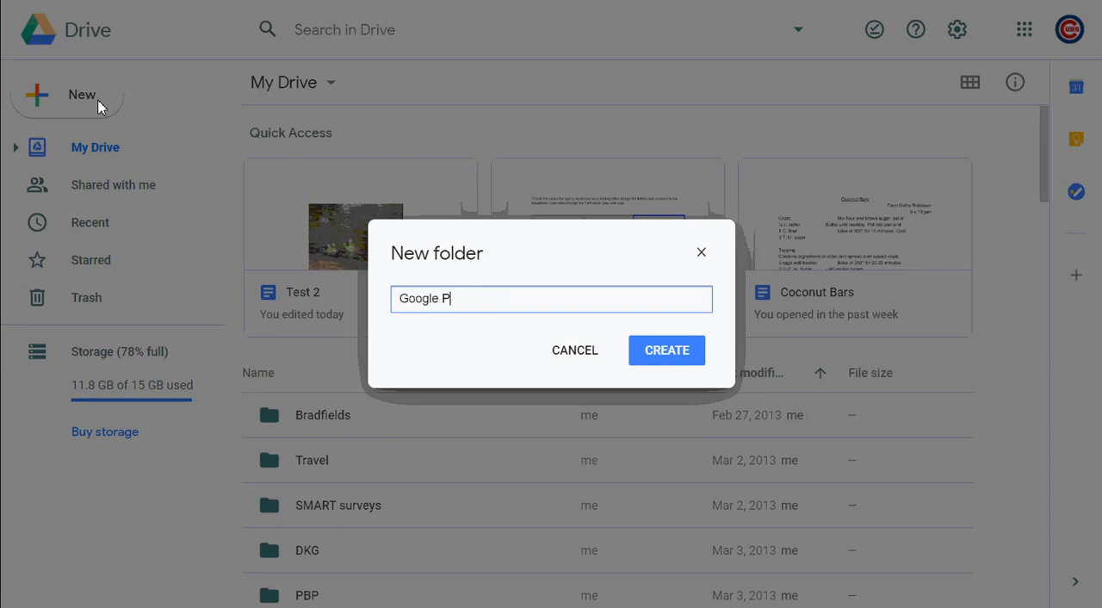
{"action": "type", "text": "ractice"}
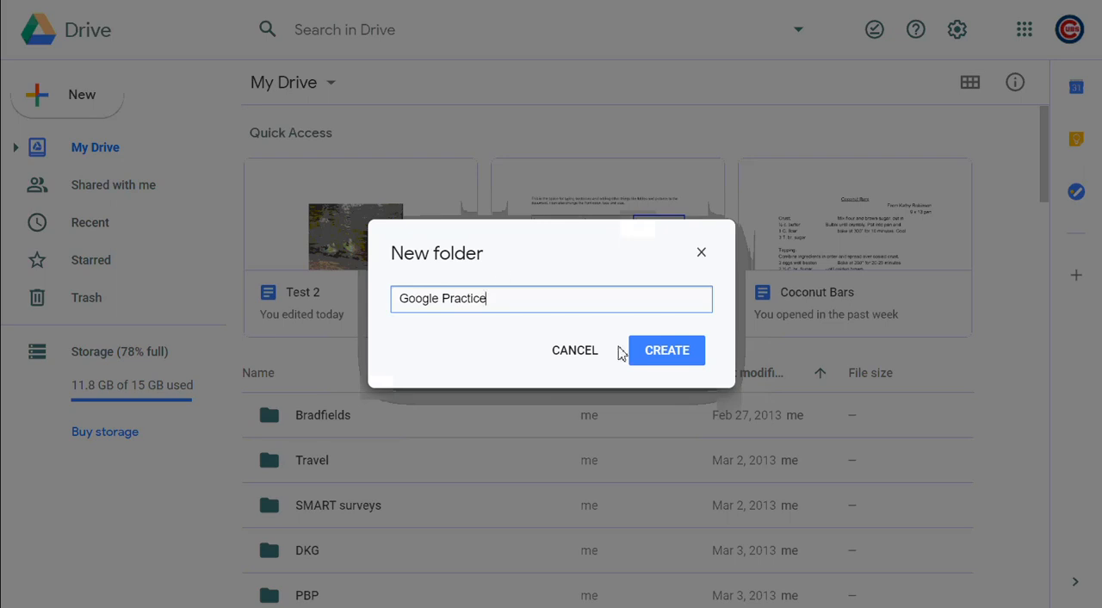
{"action": "left_click", "coordinate": [665, 350]}
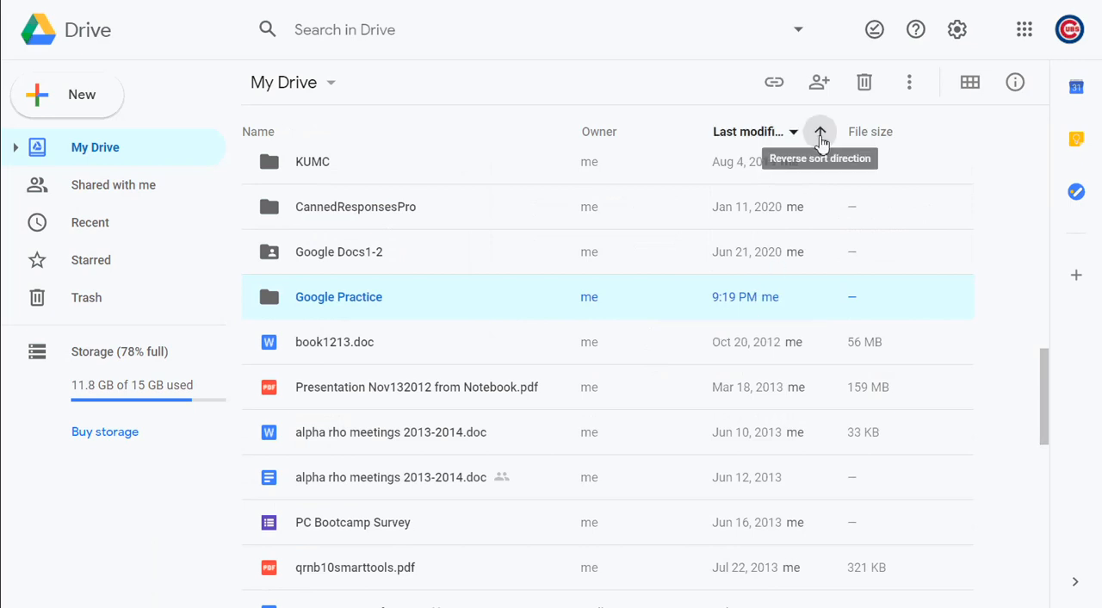
{"action": "left_click", "coordinate": [820, 138]}
{"action": "left_click", "coordinate": [821, 138]}
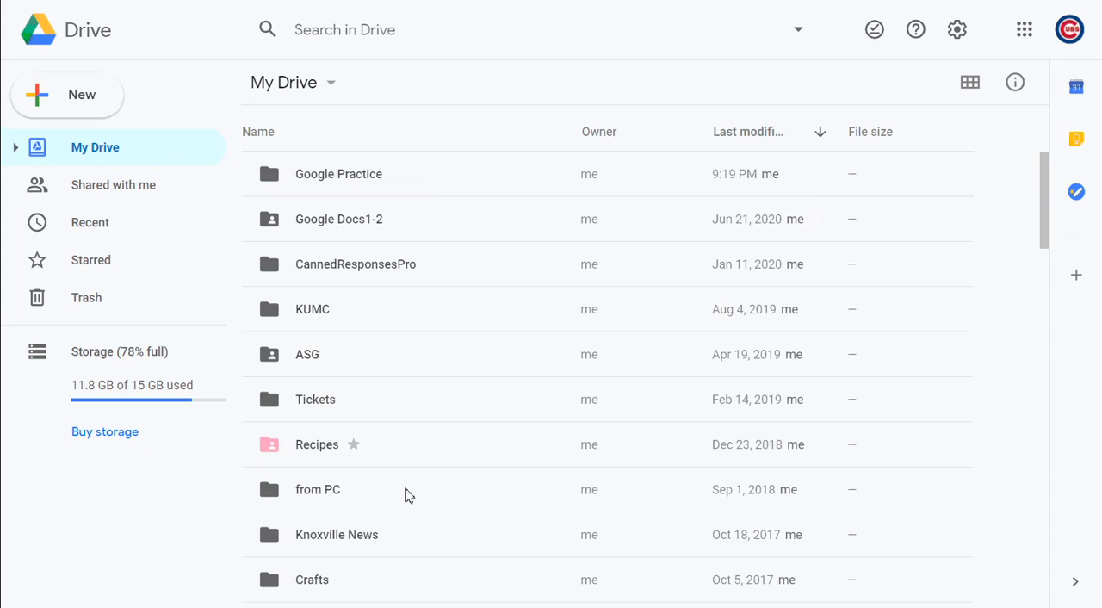
Look through the My Drive list for the Test 2 document and move it into the Google Practice folder
{"action": "scroll", "coordinate": [408, 496], "scroll_direction": "down", "scroll_amount": 20}
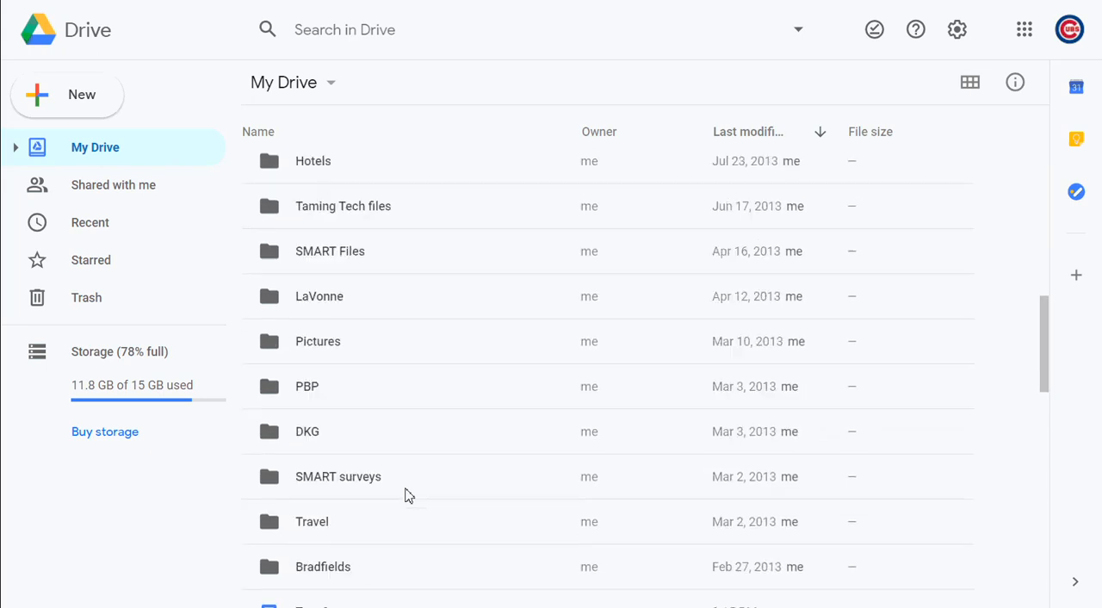
{"action": "scroll", "coordinate": [408, 496], "scroll_direction": "down", "scroll_amount": 5}
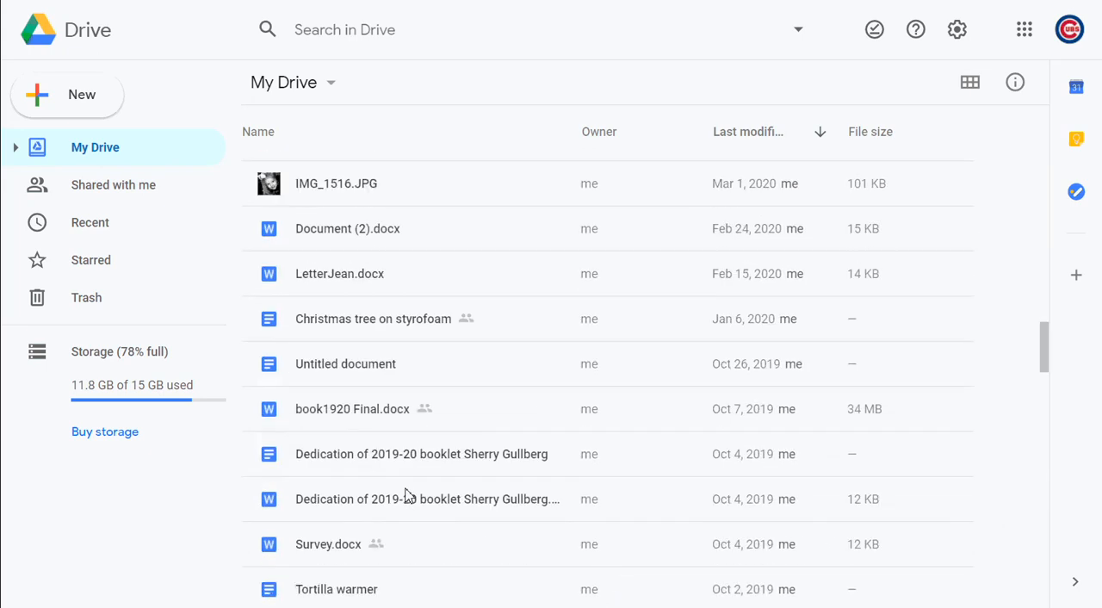
{"action": "scroll", "coordinate": [408, 495], "scroll_direction": "up", "scroll_amount": 6}
{"action": "scroll", "coordinate": [408, 495], "scroll_direction": "up", "scroll_amount": 4}
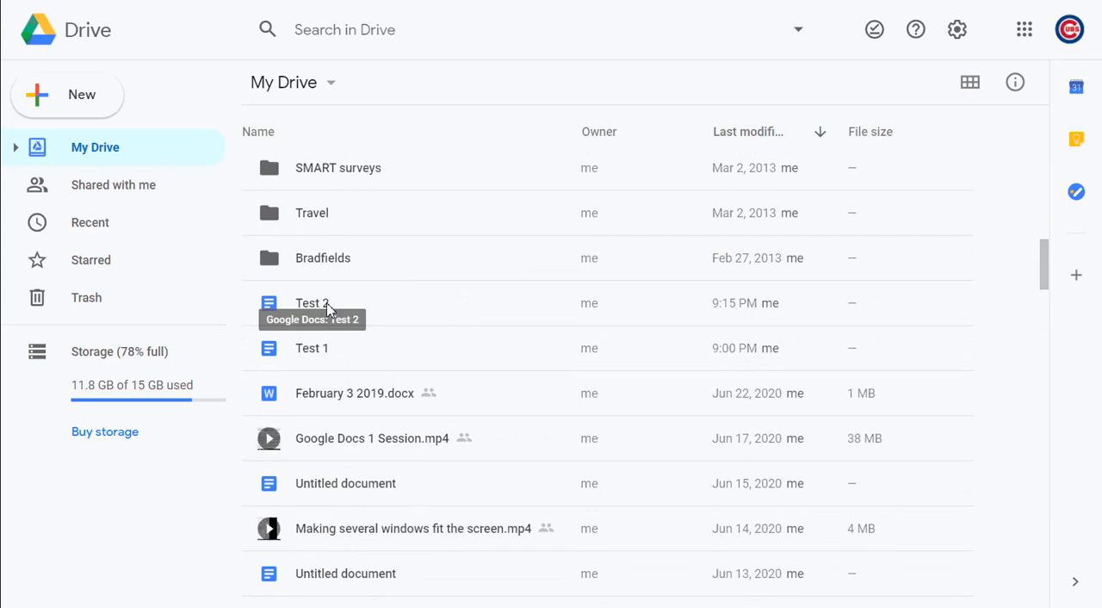
{"action": "left_click", "coordinate": [330, 310]}
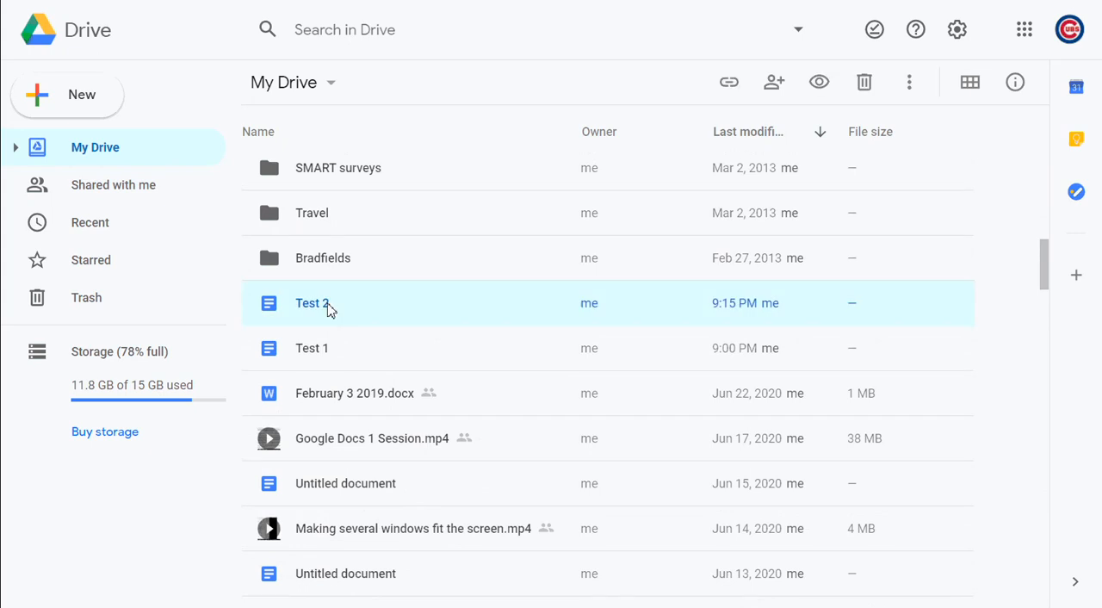
{"action": "left_click_drag", "start_coordinate": [330, 310], "coordinate": [308, 320]}
Move the Test 1 document from My Drive into the Google Practice folder and dismiss the notification
{"action": "scroll", "coordinate": [309, 321], "scroll_direction": "down", "scroll_amount": 10}
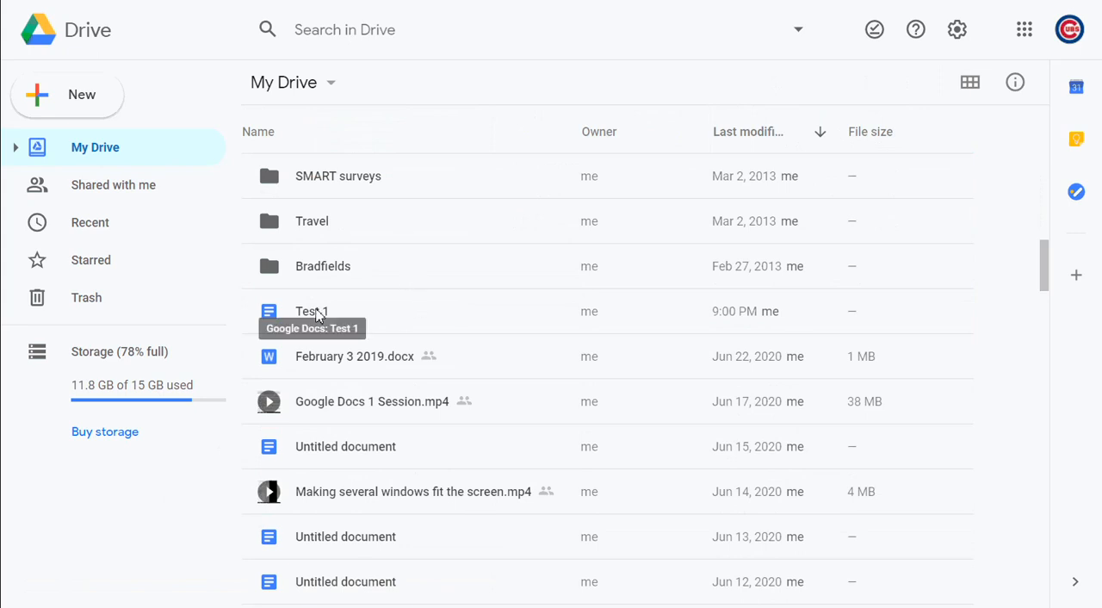
{"action": "right_click", "coordinate": [317, 315]}
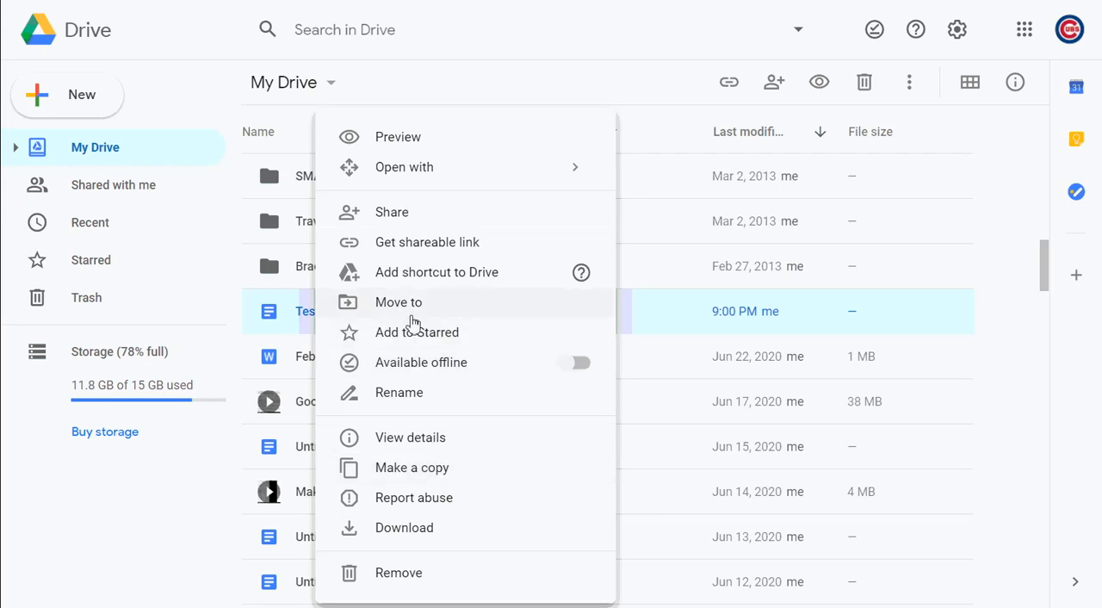
{"action": "left_click", "coordinate": [412, 313]}
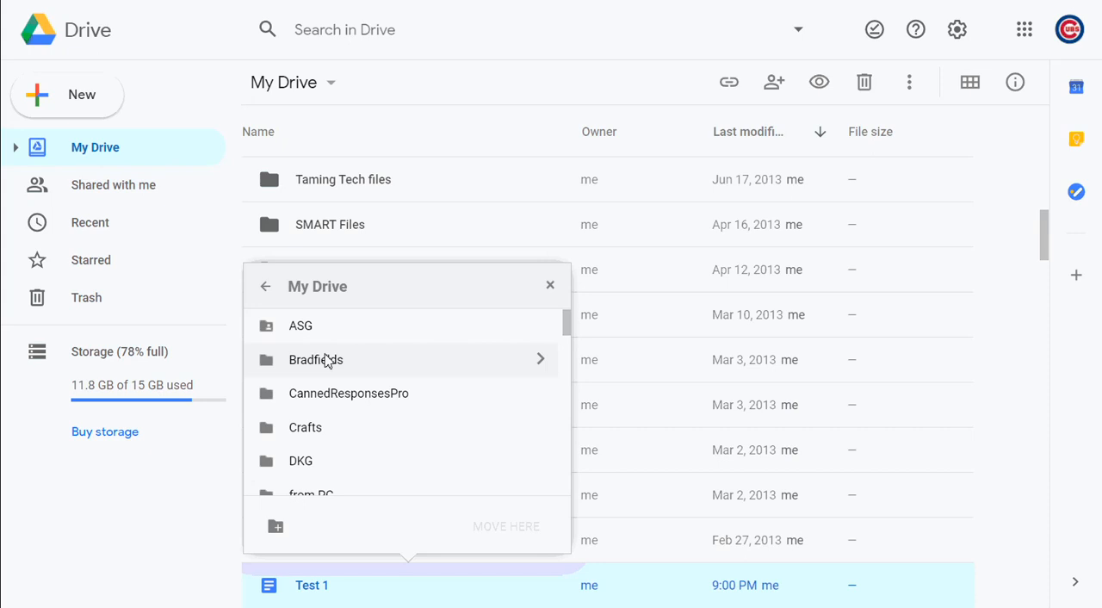
{"action": "scroll", "coordinate": [325, 362], "scroll_direction": "down", "scroll_amount": 4}
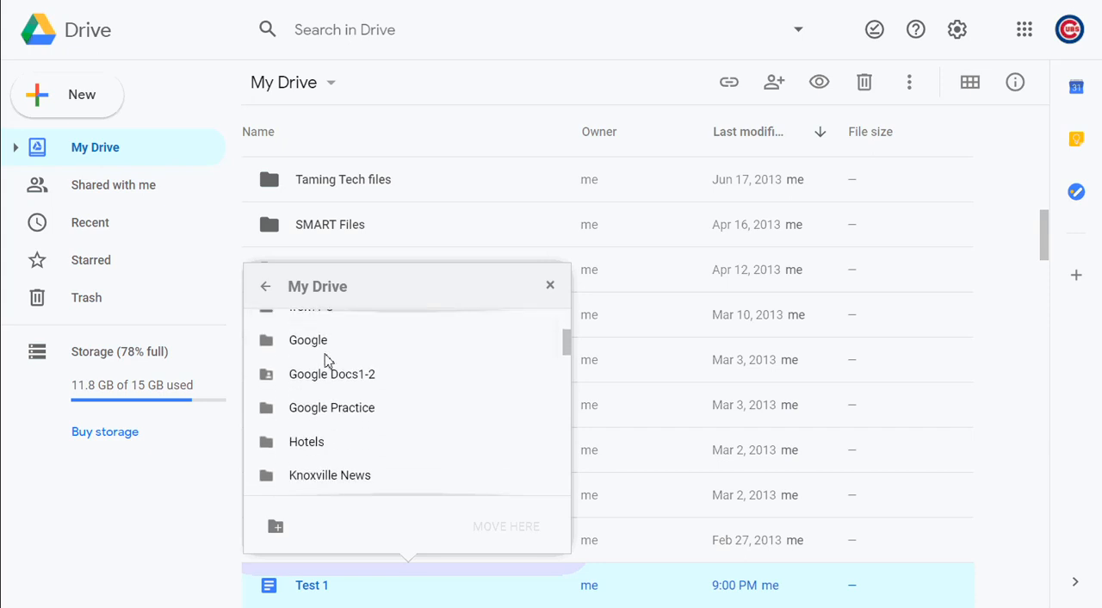
{"action": "left_click", "coordinate": [334, 412]}
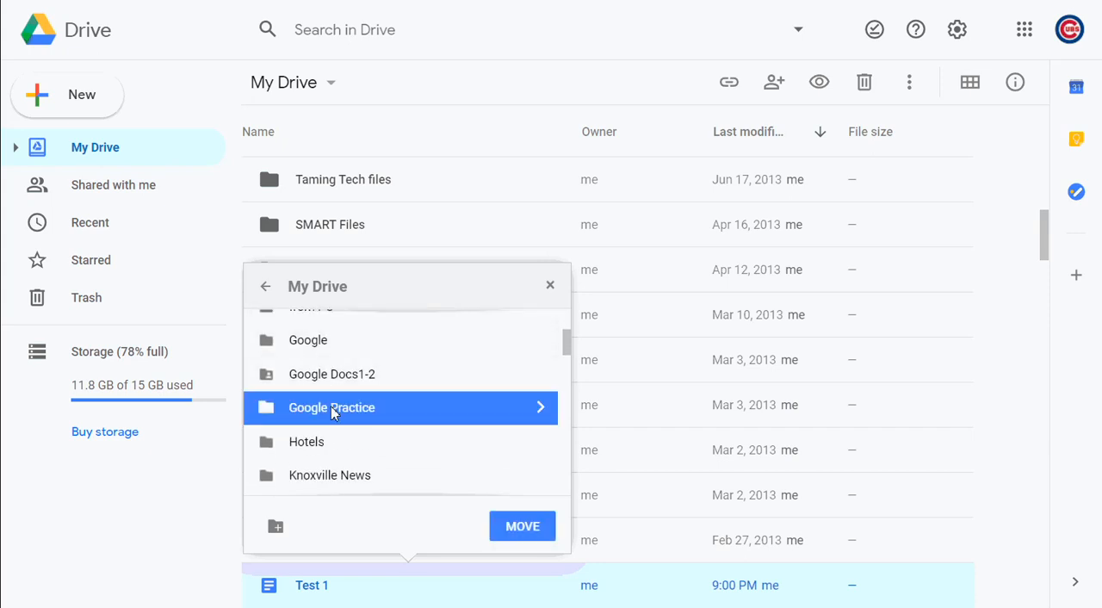
{"action": "left_click", "coordinate": [527, 525]}
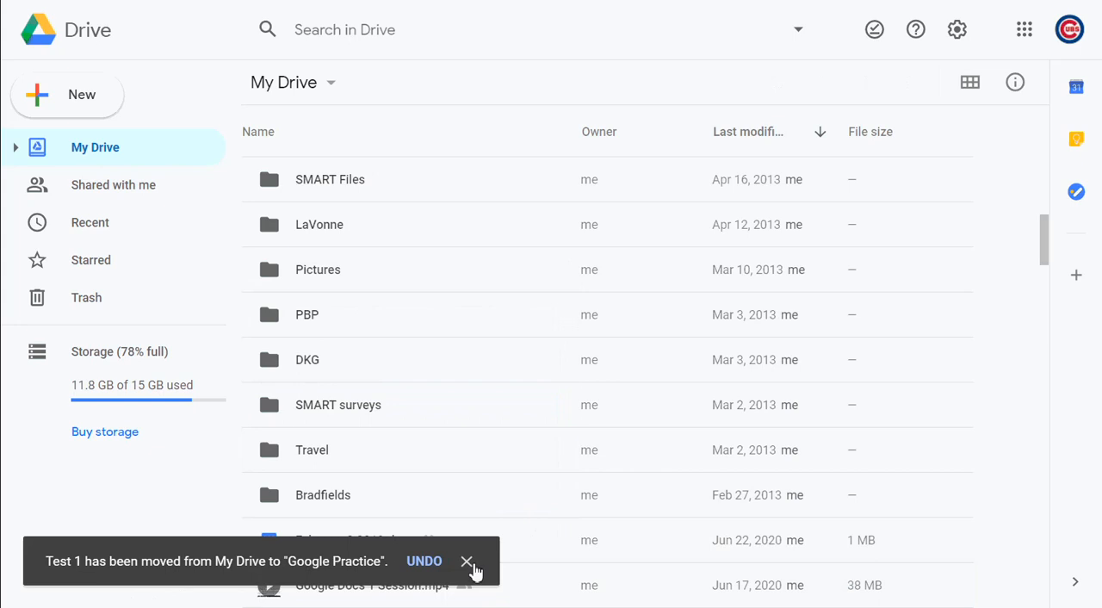
{"action": "left_click", "coordinate": [469, 563]}
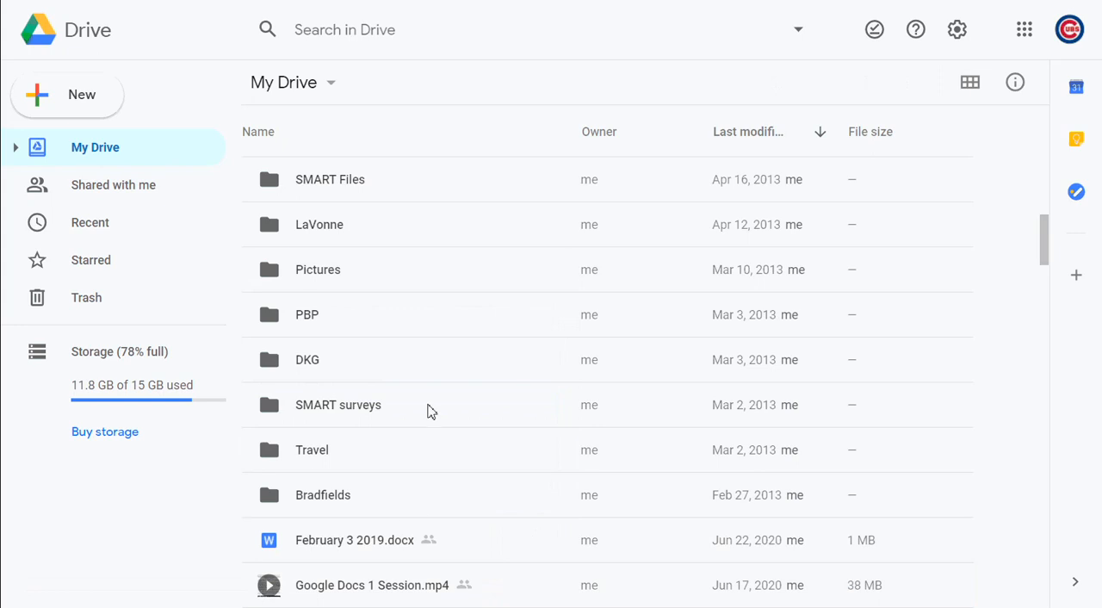
Open the Google Practice folder to check its contents and look at the file-type suggestions in Drive search
{"action": "scroll", "coordinate": [431, 411], "scroll_direction": "up", "scroll_amount": 15}
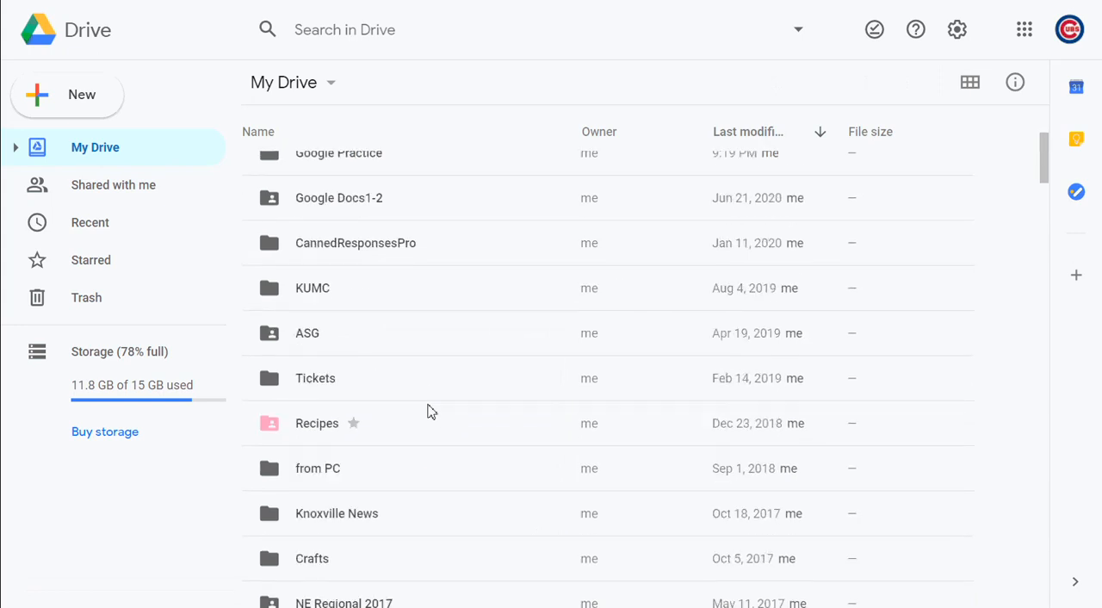
{"action": "double_click", "coordinate": [377, 314]}
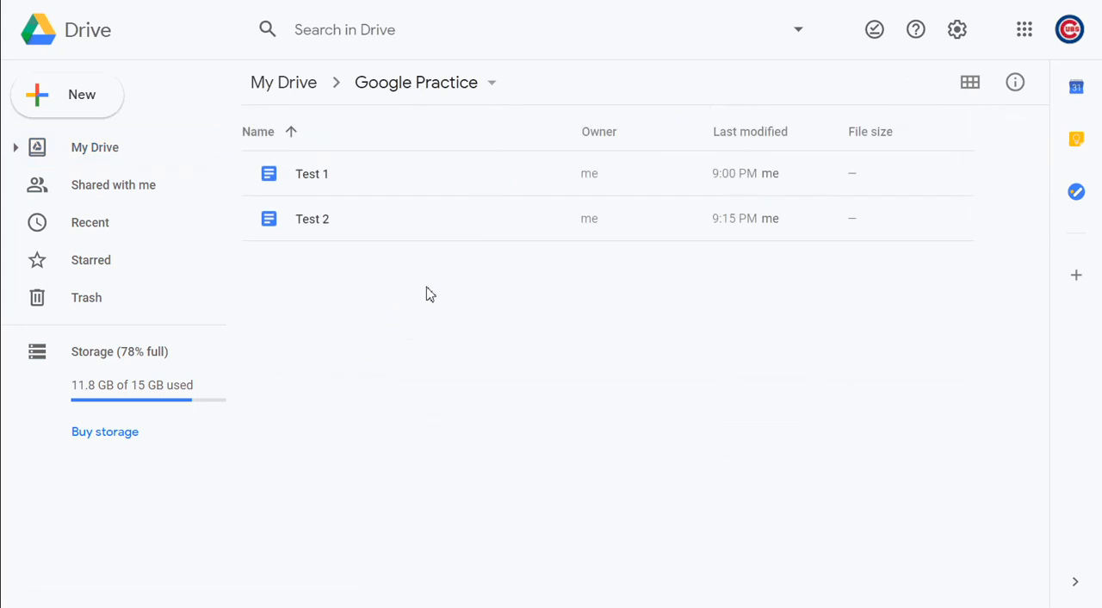
{"action": "left_click", "coordinate": [426, 29]}
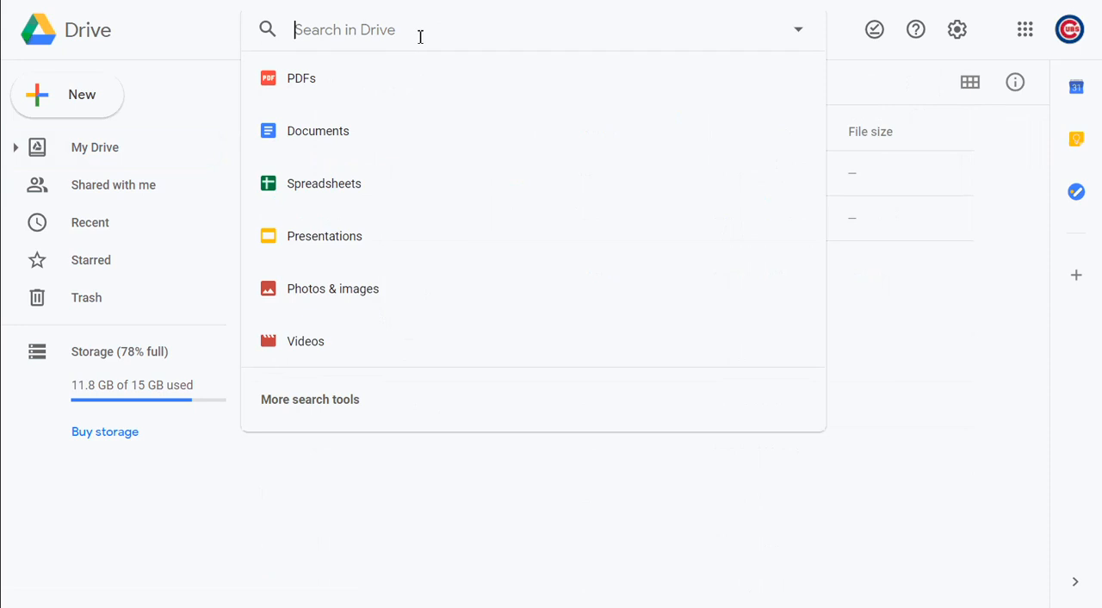
{"action": "left_click", "coordinate": [179, 49]}
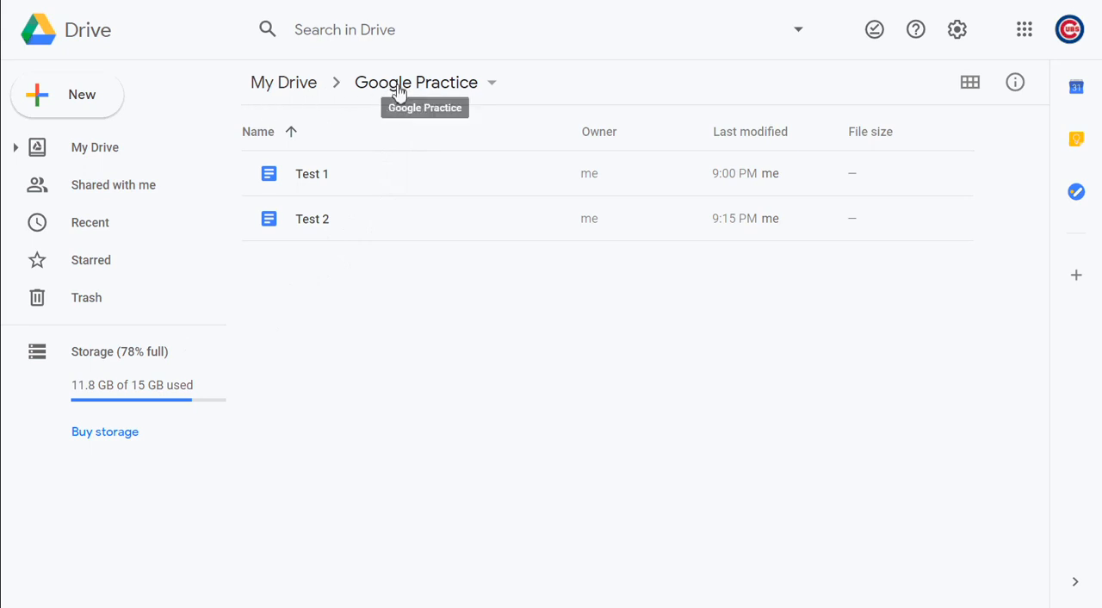
Return to My Drive, reopen the Google Practice folder and add its Test 1 document to Starred
{"action": "left_click", "coordinate": [295, 86]}
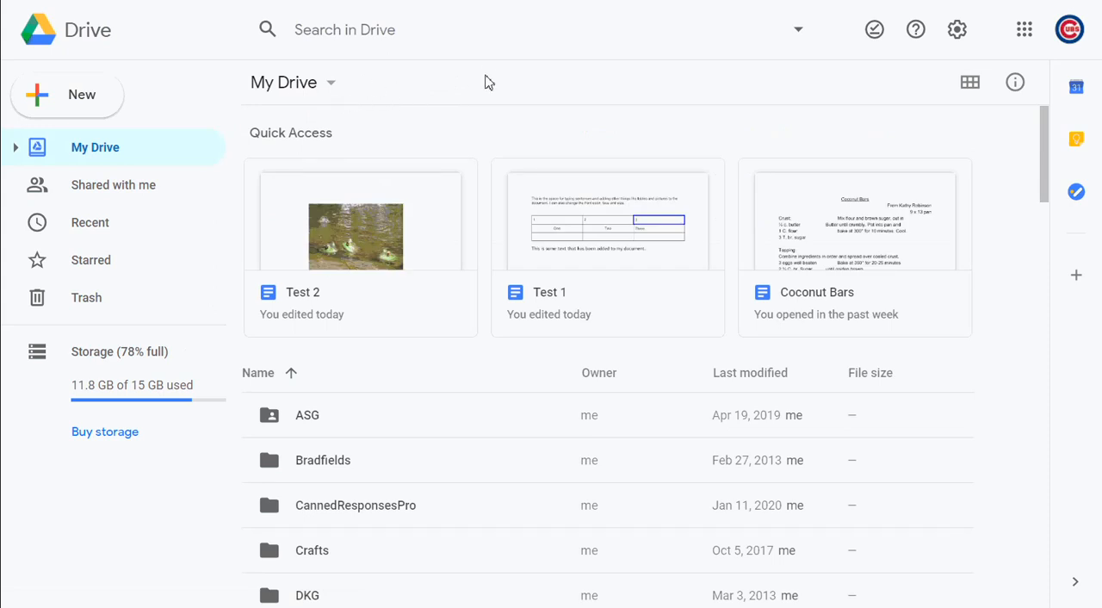
{"action": "scroll", "coordinate": [302, 387], "scroll_direction": "down", "scroll_amount": 5}
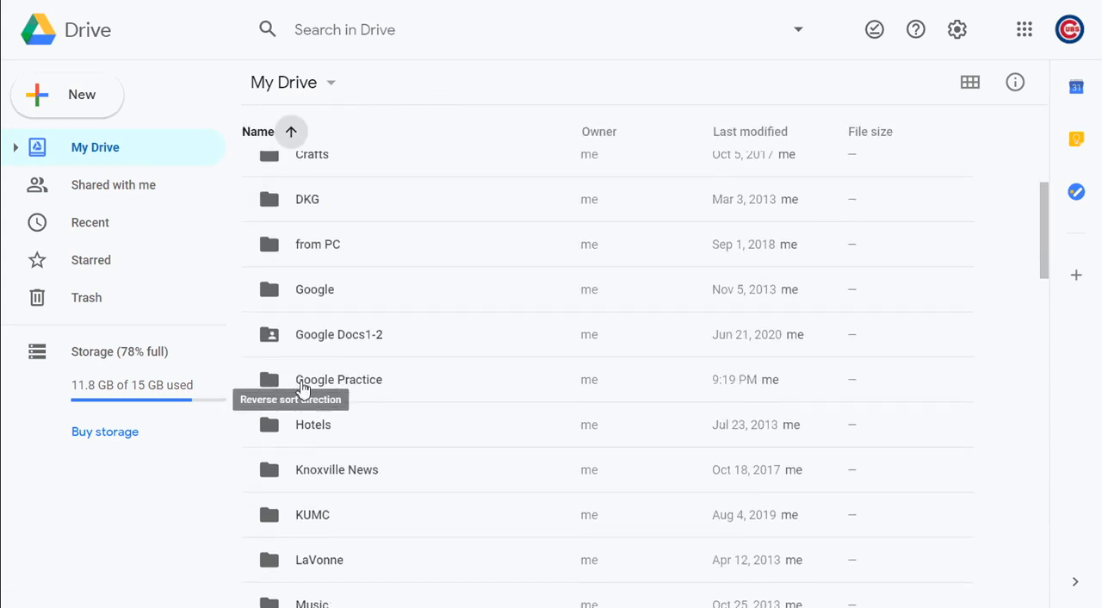
{"action": "scroll", "coordinate": [302, 389], "scroll_direction": "down", "scroll_amount": 5}
{"action": "scroll", "coordinate": [303, 388], "scroll_direction": "up", "scroll_amount": 3}
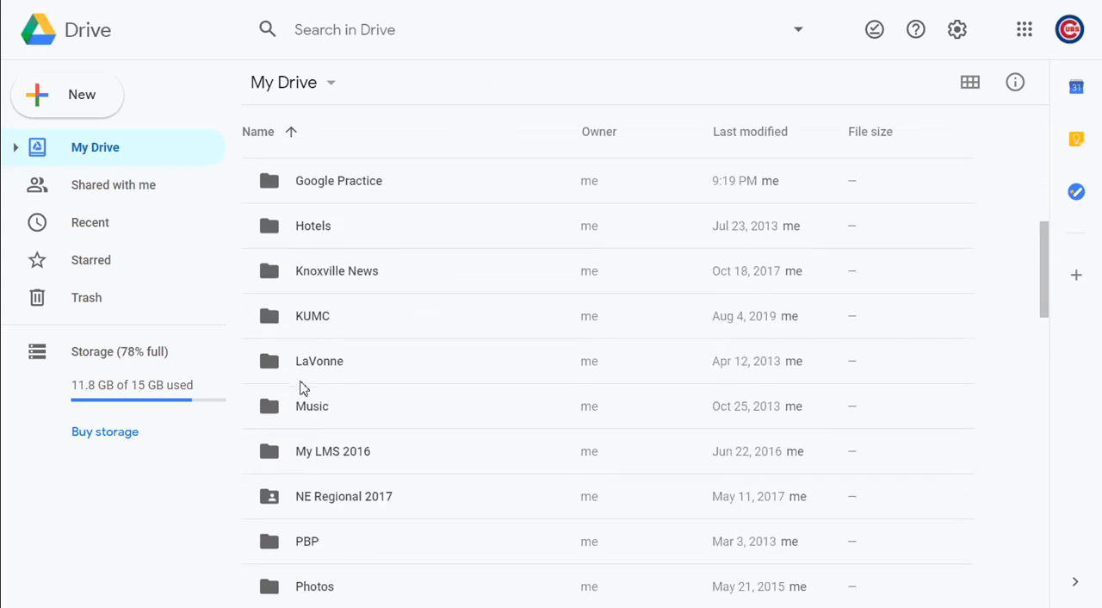
{"action": "scroll", "coordinate": [301, 387], "scroll_direction": "up", "scroll_amount": 1}
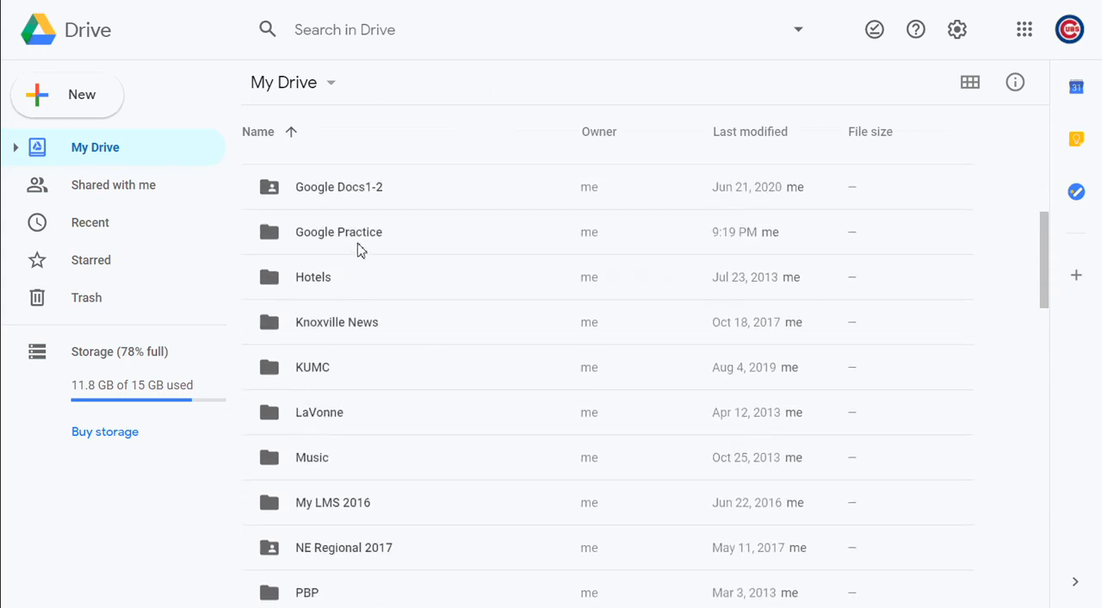
{"action": "double_click", "coordinate": [360, 248]}
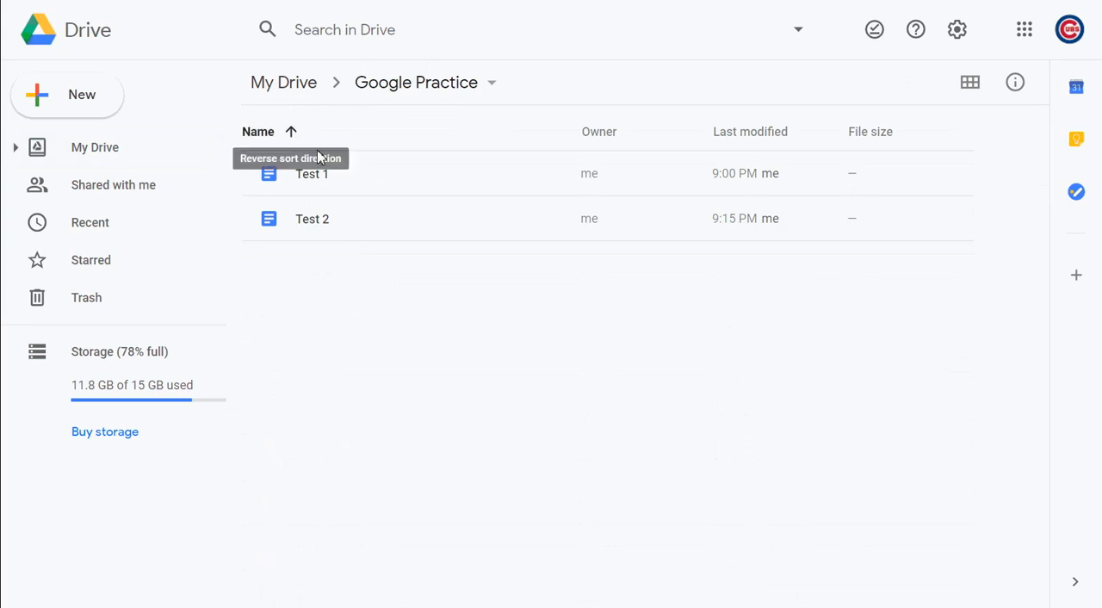
{"action": "right_click", "coordinate": [324, 178]}
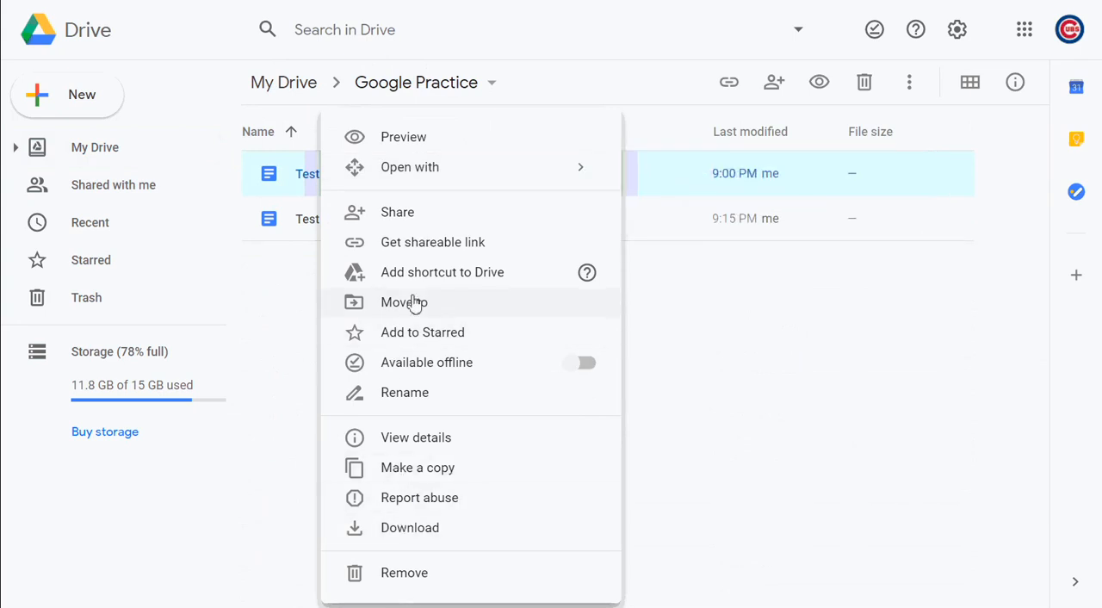
{"action": "left_click", "coordinate": [433, 344]}
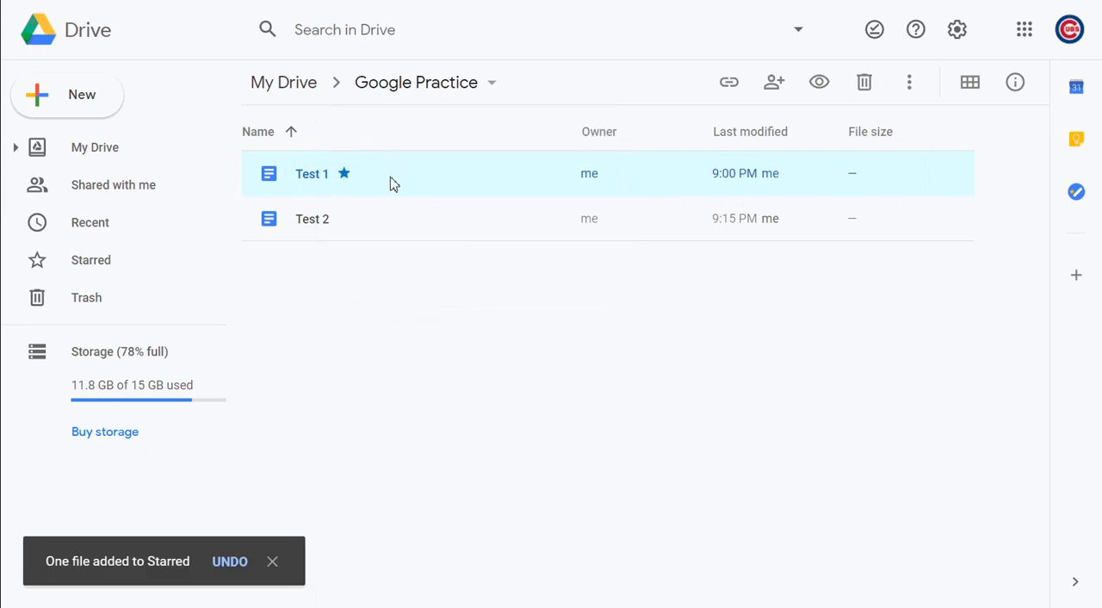
Look at the Starred items and compare them with the Recent files list
{"action": "left_click", "coordinate": [281, 84]}
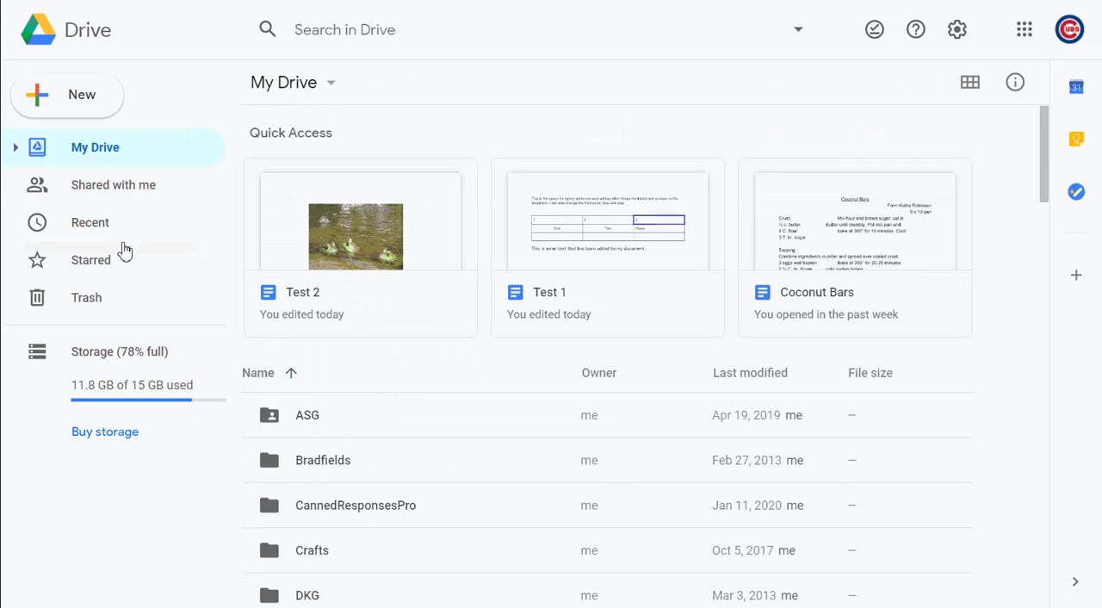
{"action": "left_click", "coordinate": [121, 259]}
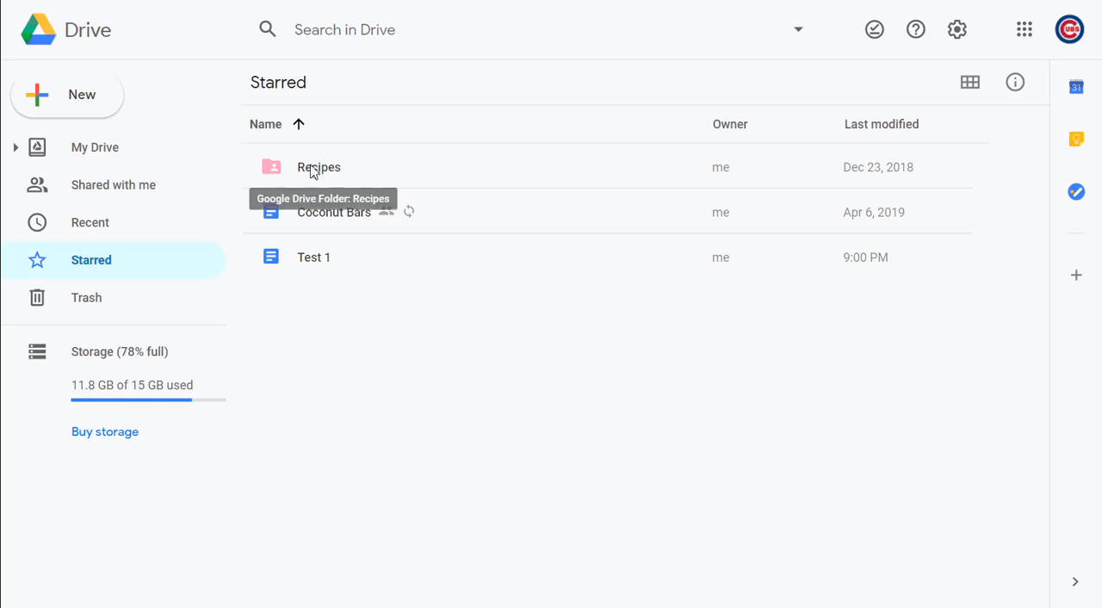
{"action": "left_click", "coordinate": [300, 172]}
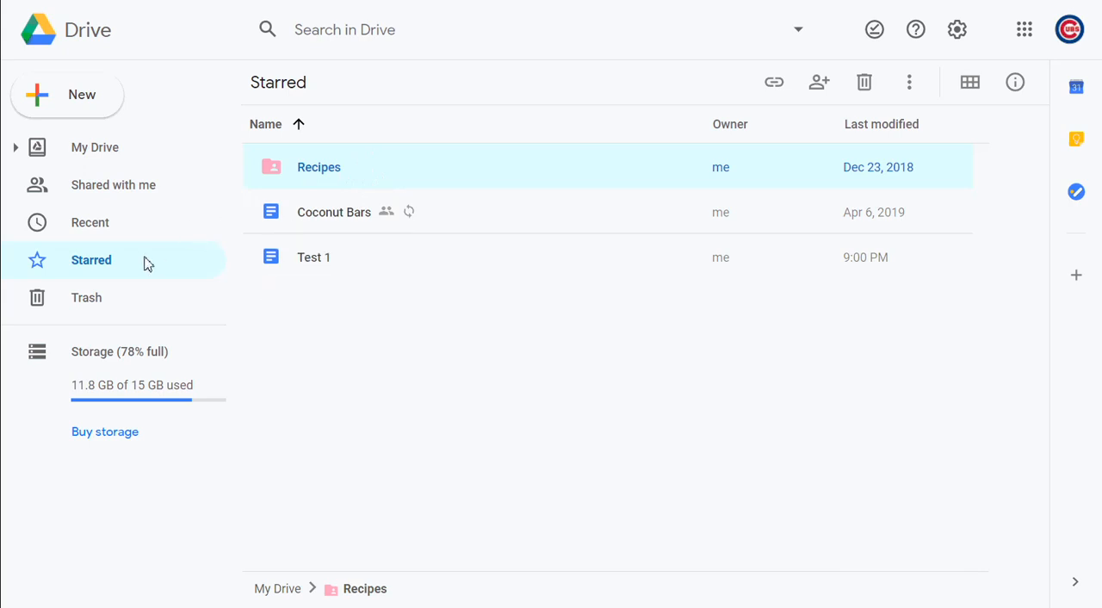
{"action": "left_click", "coordinate": [100, 229]}
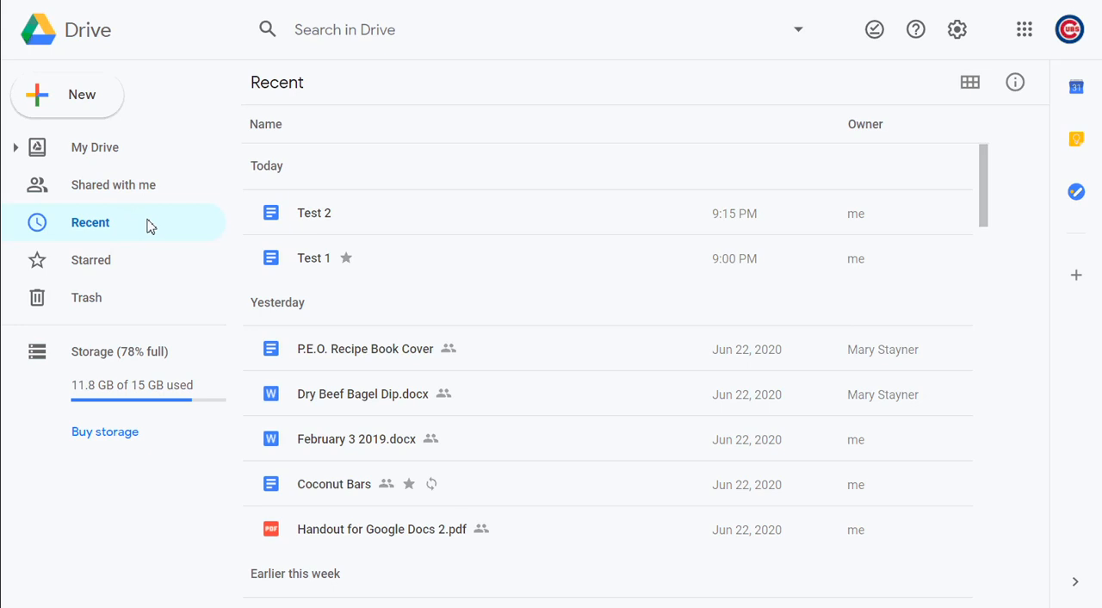
{"action": "left_click", "coordinate": [126, 272]}
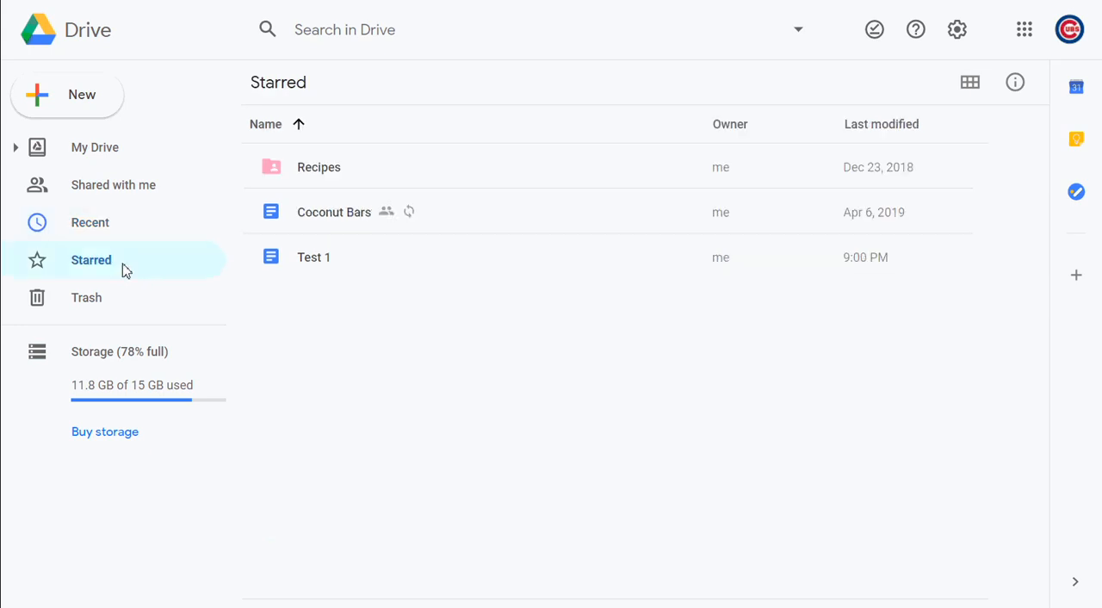
{"action": "left_click", "coordinate": [118, 240]}
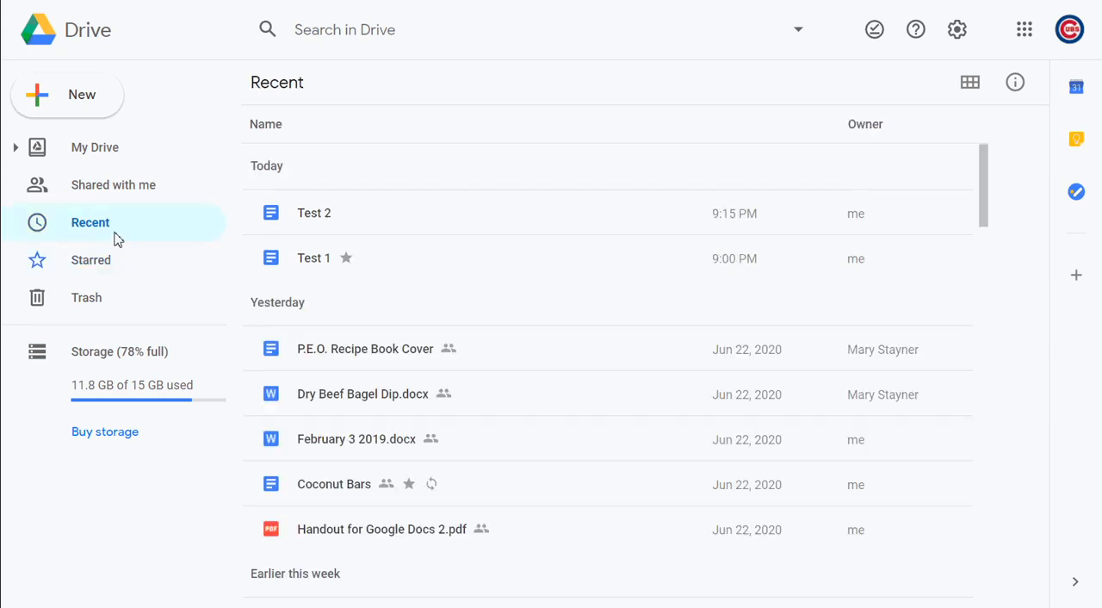
Remove the Test 1 document from Starred in the Recent list and check the Starred items
{"action": "right_click", "coordinate": [319, 265]}
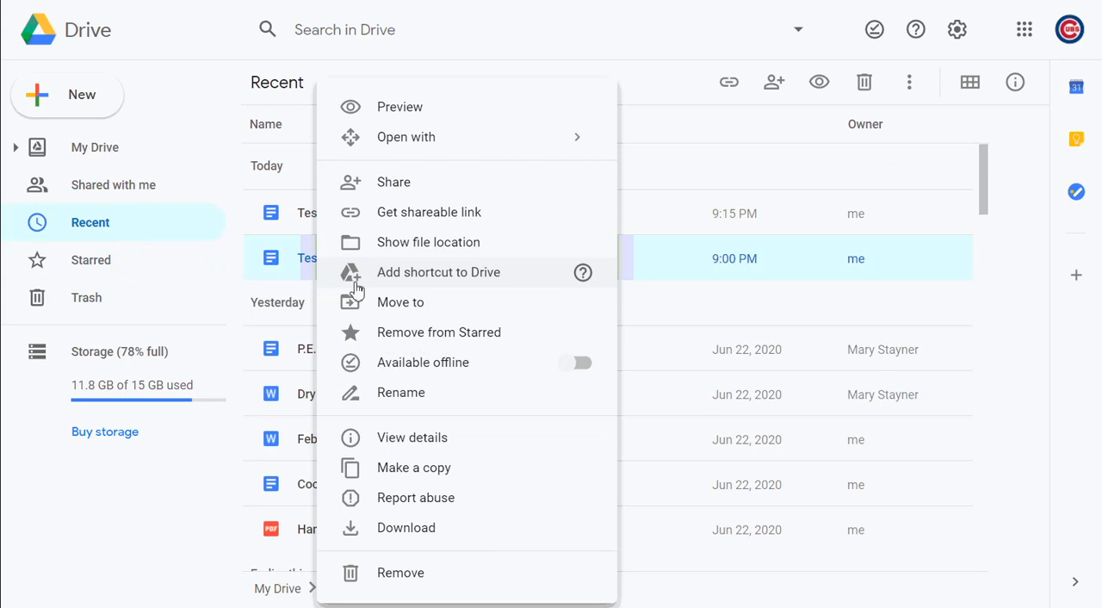
{"action": "left_click", "coordinate": [405, 335]}
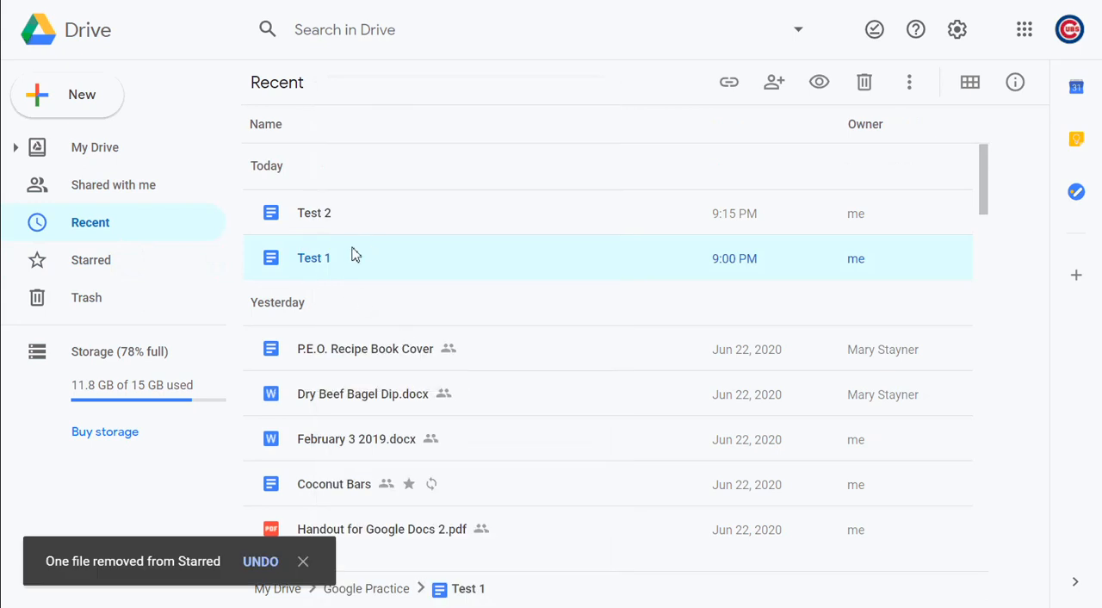
{"action": "left_click", "coordinate": [114, 278]}
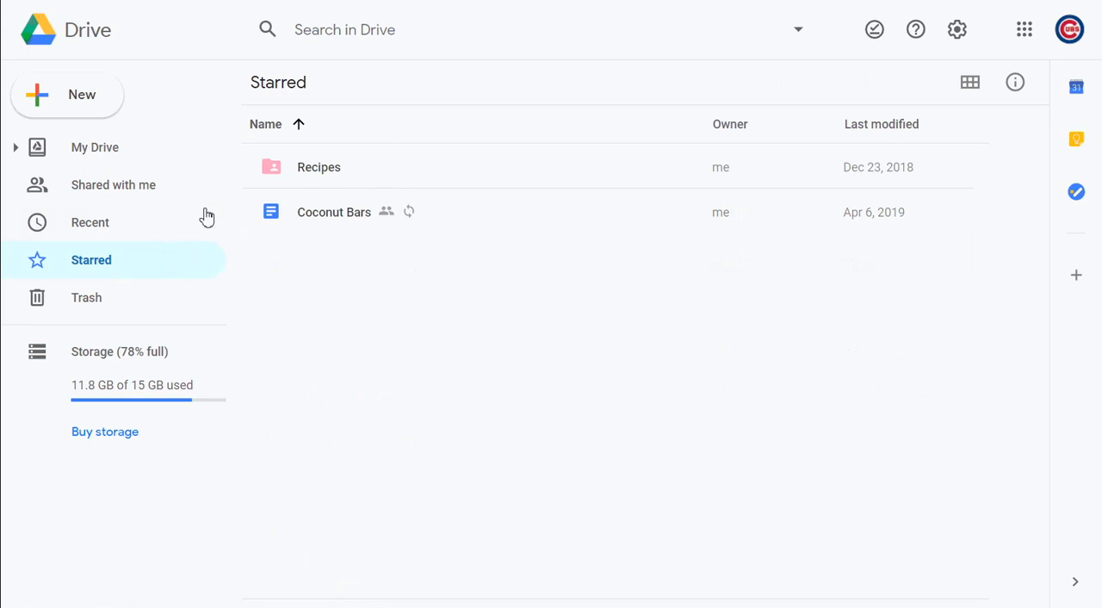
Return to My Drive, open the sharing settings of the Google Practice folder and dismiss the sharing restrictions tip
{"action": "left_click", "coordinate": [112, 166]}
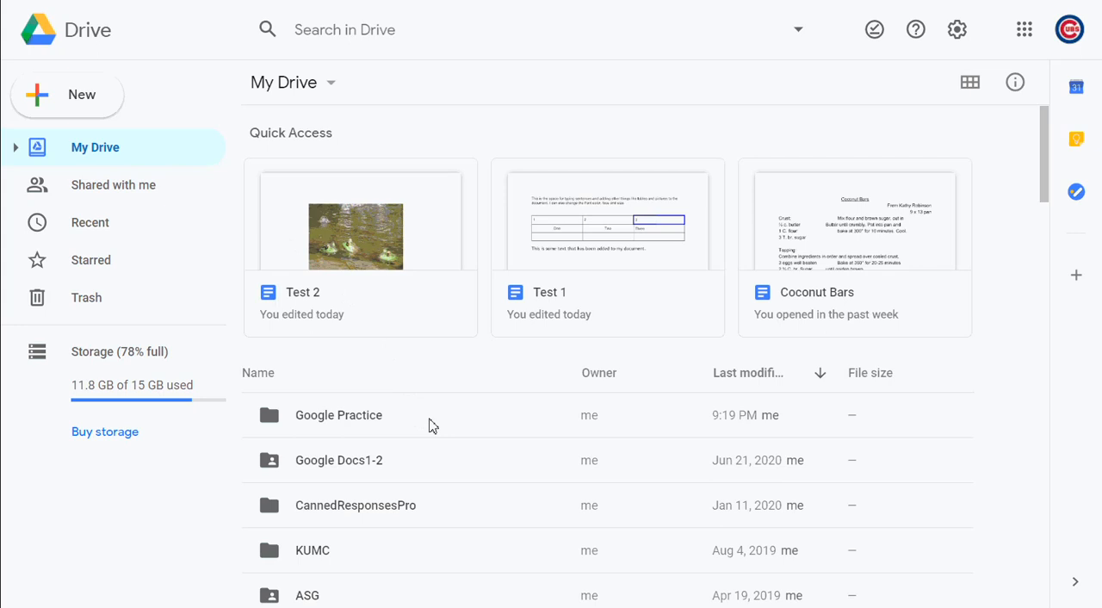
{"action": "scroll", "coordinate": [432, 426], "scroll_direction": "down", "scroll_amount": 1}
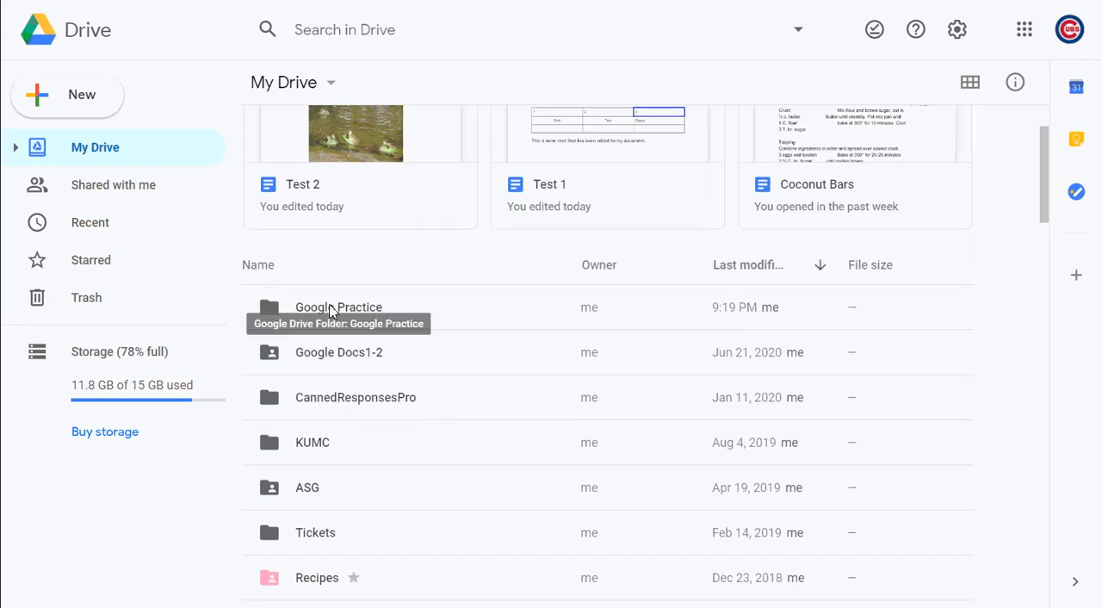
{"action": "left_click", "coordinate": [332, 312]}
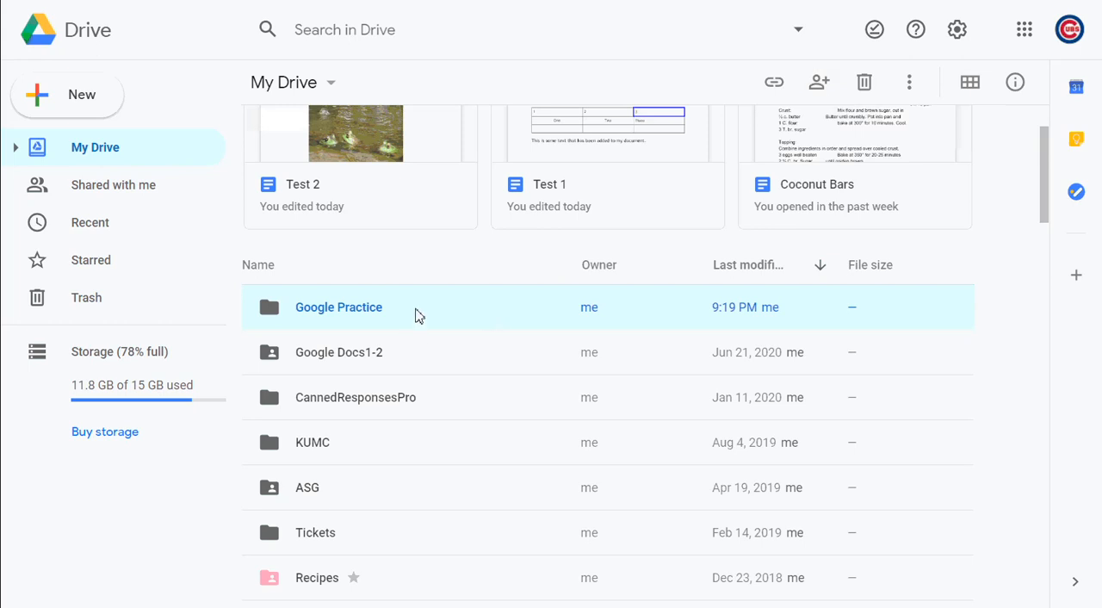
{"action": "right_click", "coordinate": [417, 316]}
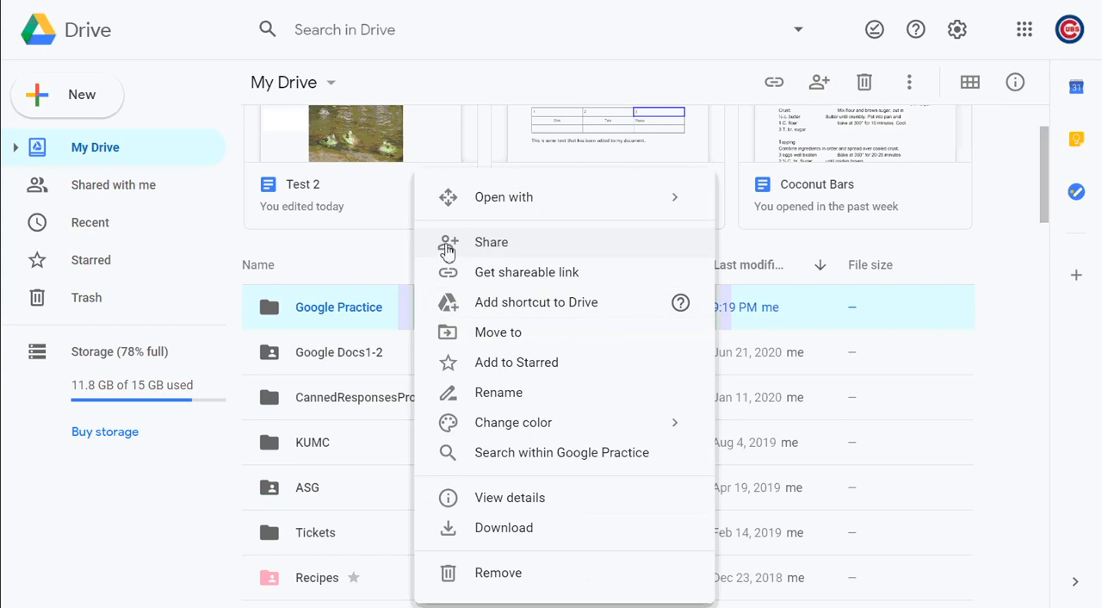
{"action": "left_click", "coordinate": [447, 250]}
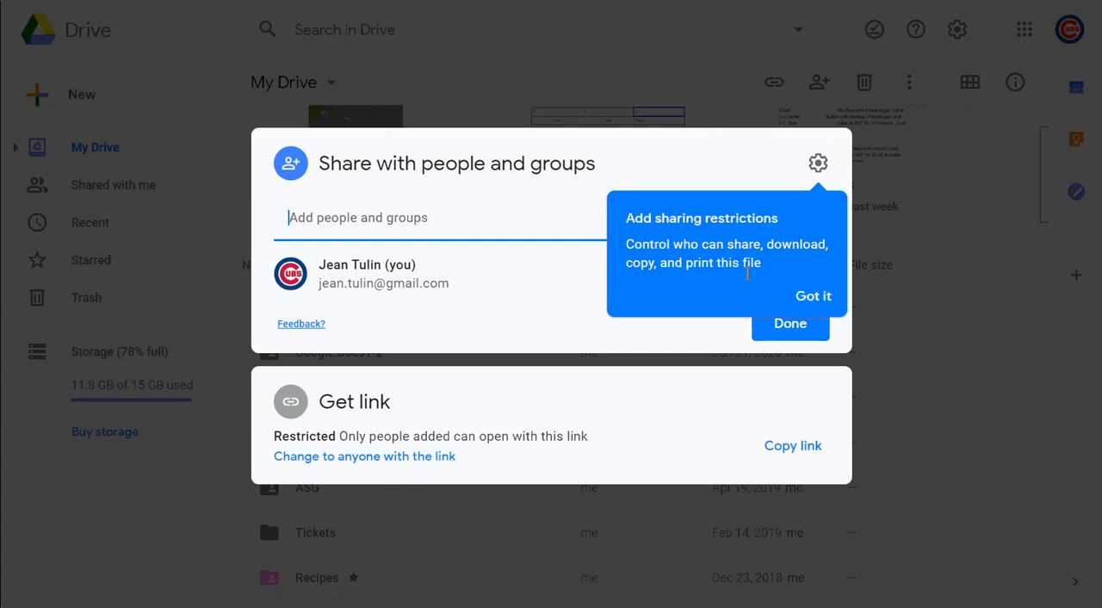
{"action": "left_click", "coordinate": [816, 297]}
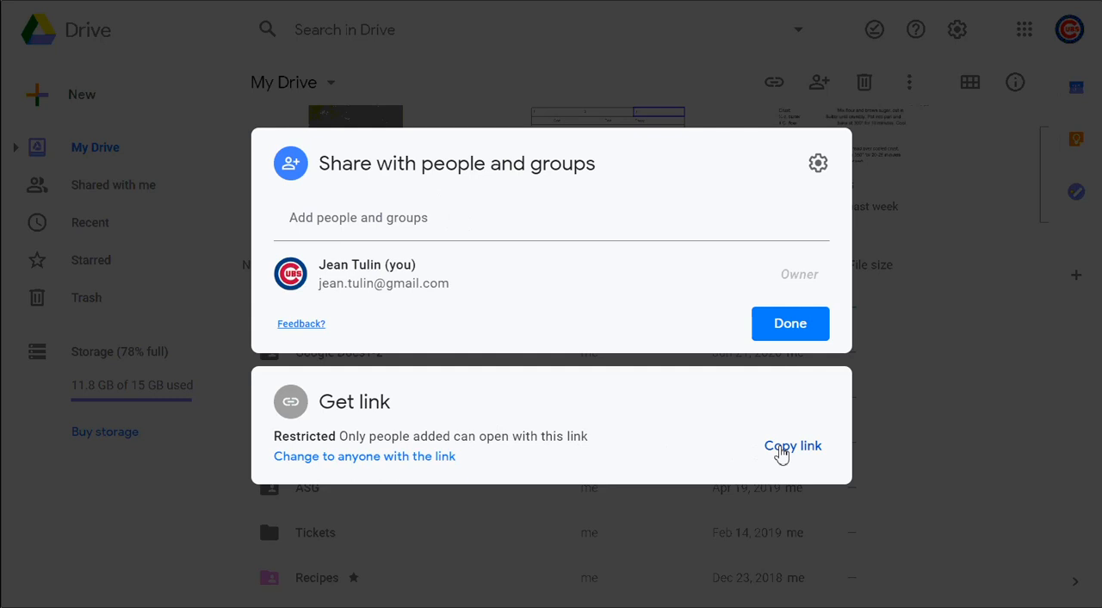
Add a suggested contact as a recipient of the Google Practice folder and look at the available access roles
{"action": "left_click", "coordinate": [433, 221]}
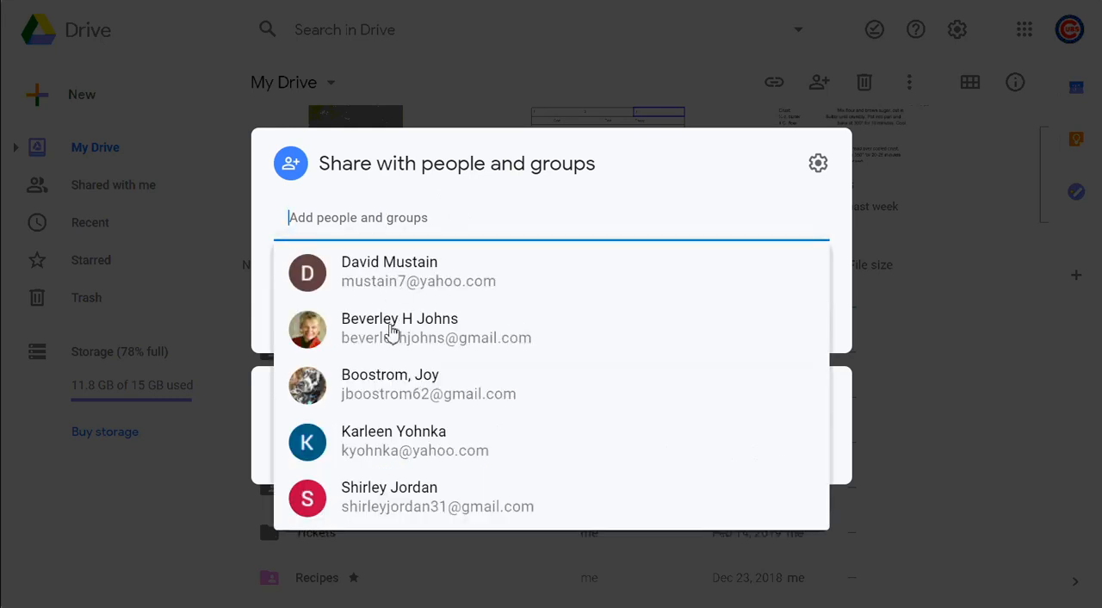
{"action": "key", "text": "Escape"}
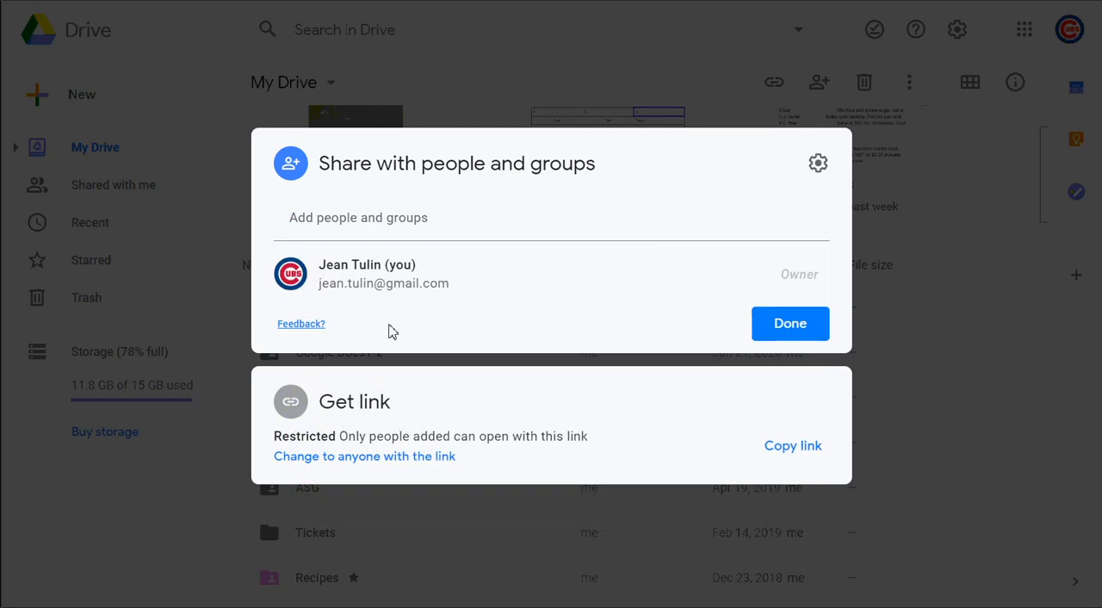
{"action": "left_click", "coordinate": [403, 220]}
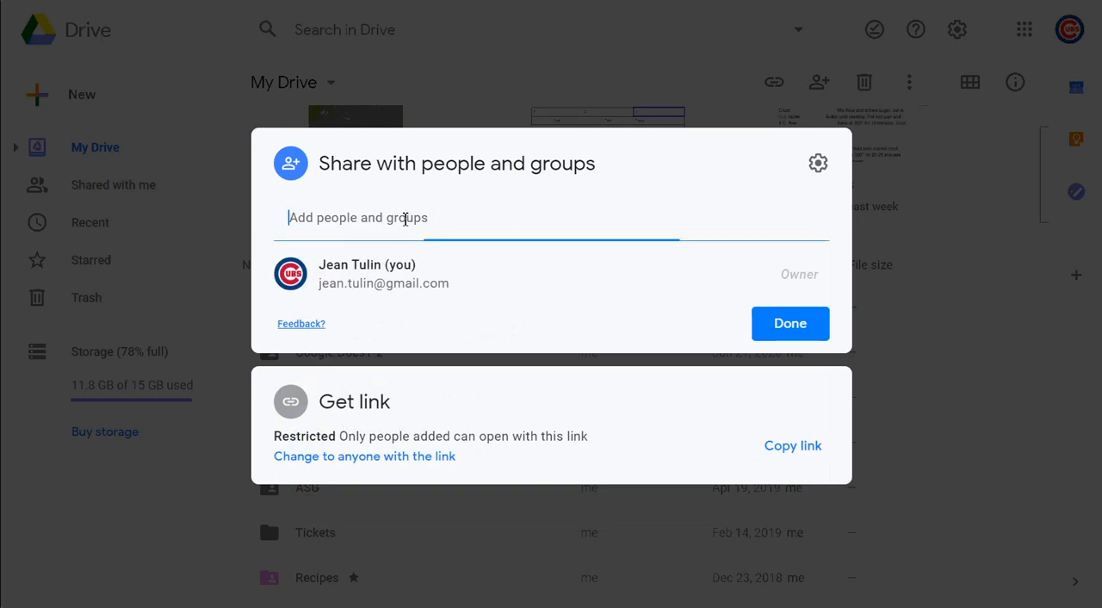
{"action": "left_click", "coordinate": [410, 314]}
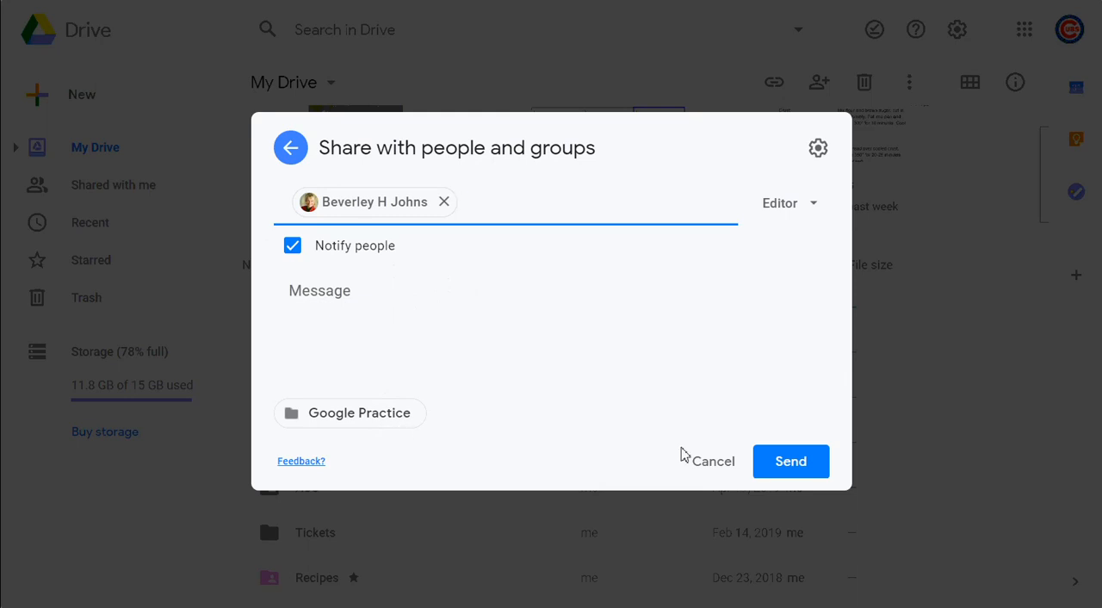
{"action": "left_click", "coordinate": [813, 208]}
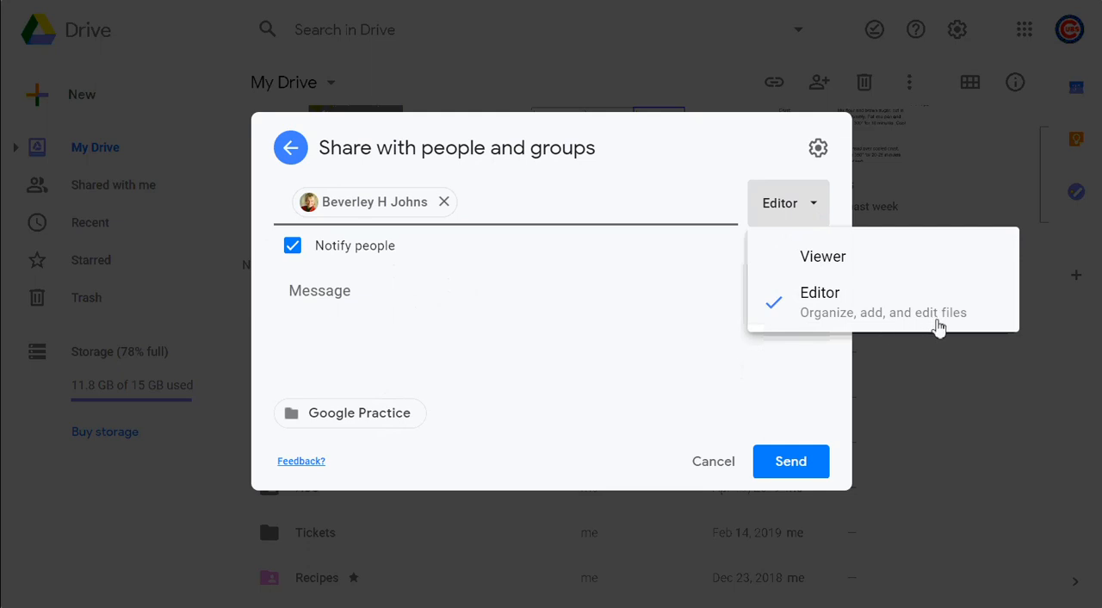
Switch the option that editors can change permissions and share off and on again, and discard the added recipient
{"action": "left_click", "coordinate": [818, 150]}
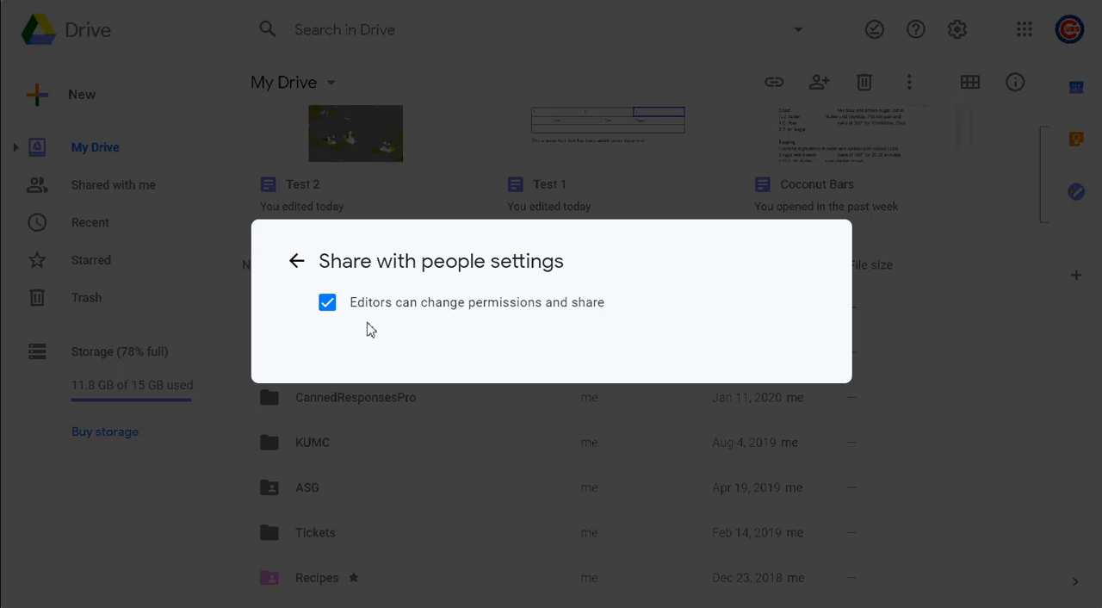
{"action": "left_click", "coordinate": [326, 314]}
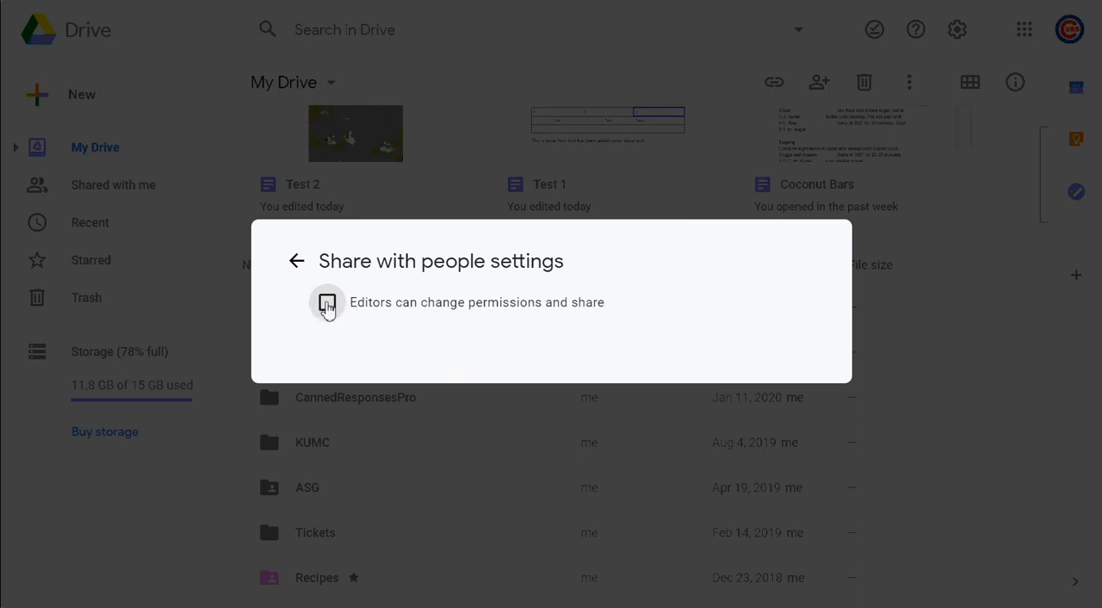
{"action": "left_click", "coordinate": [327, 304]}
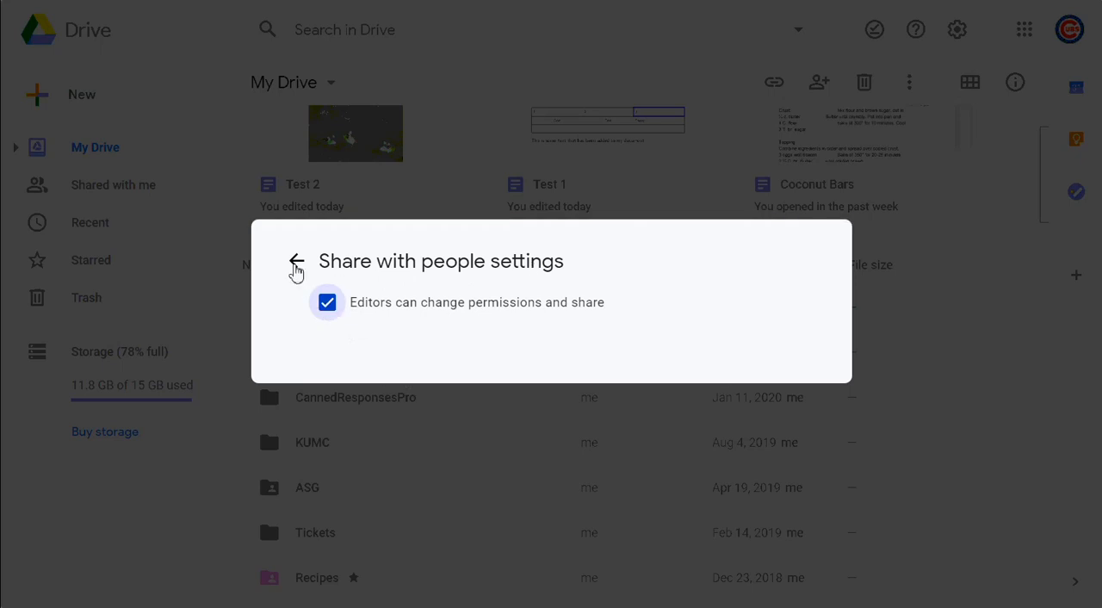
{"action": "left_click", "coordinate": [295, 263]}
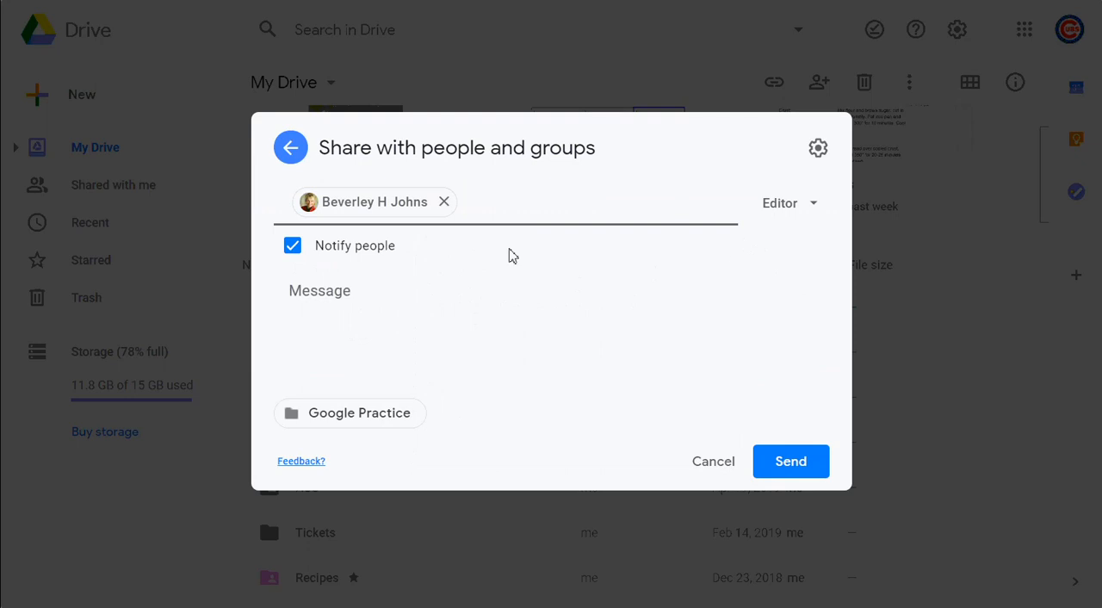
{"action": "left_click", "coordinate": [291, 144]}
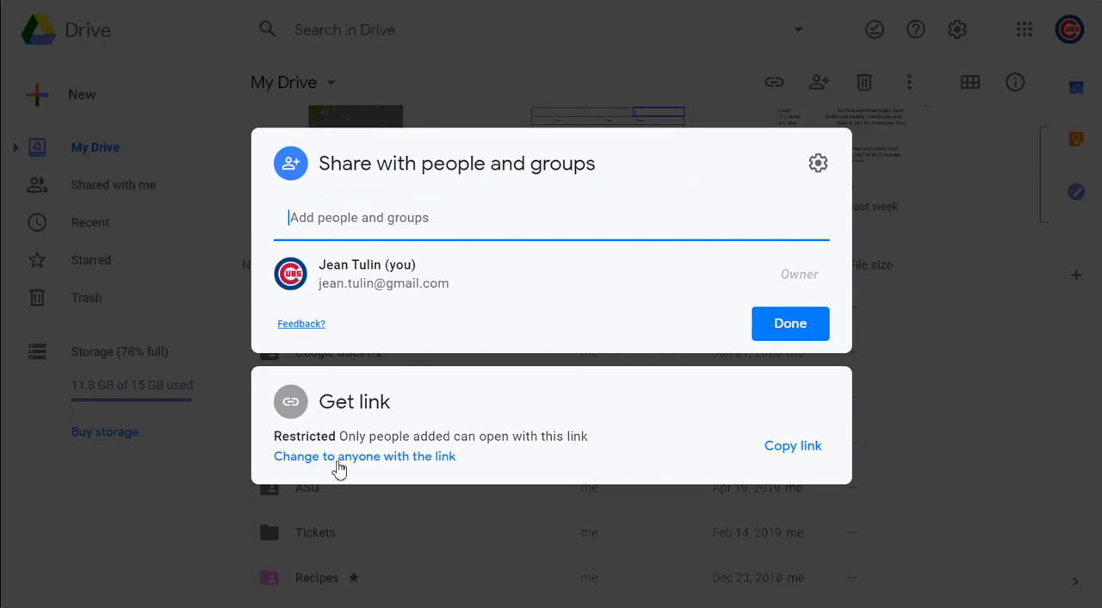
Change the folder's link access to anyone with the link, try the Editor role and set it back to Viewer
{"action": "left_click", "coordinate": [338, 456]}
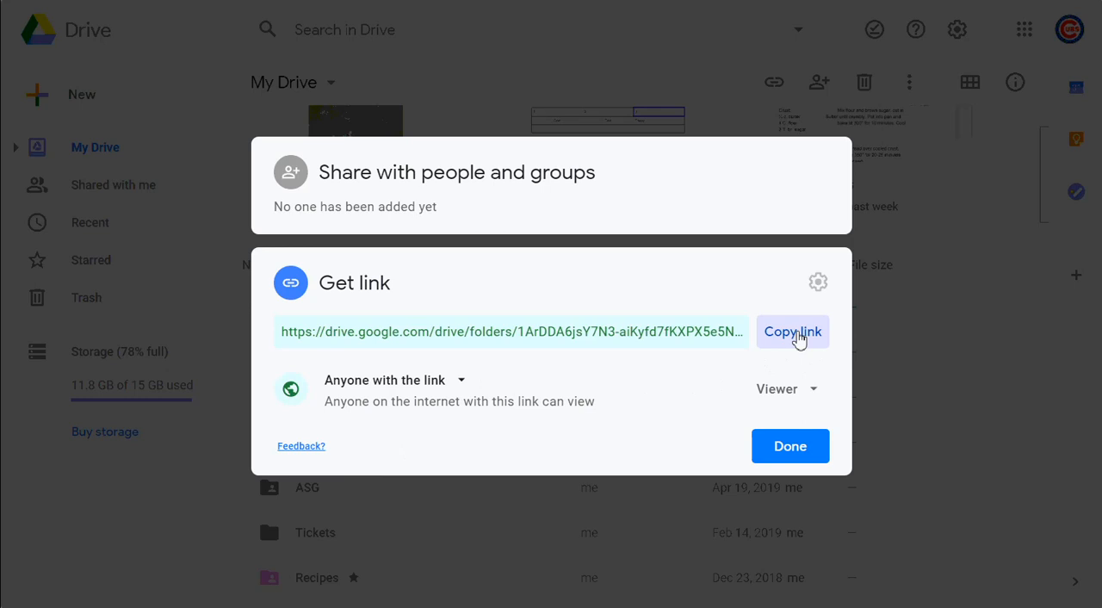
{"action": "left_click", "coordinate": [792, 398]}
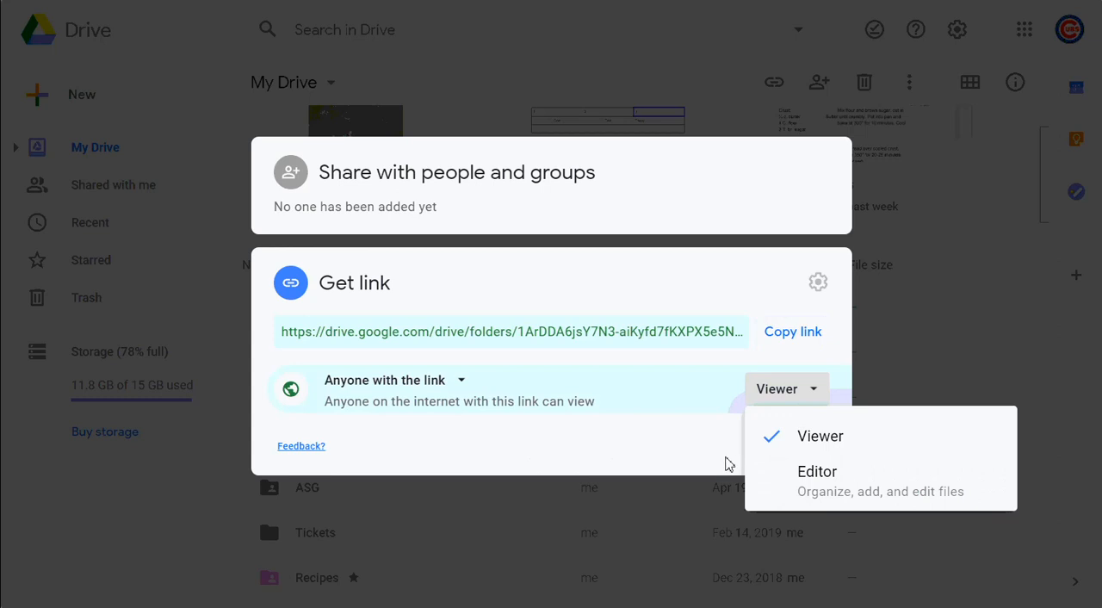
{"action": "left_click", "coordinate": [809, 480]}
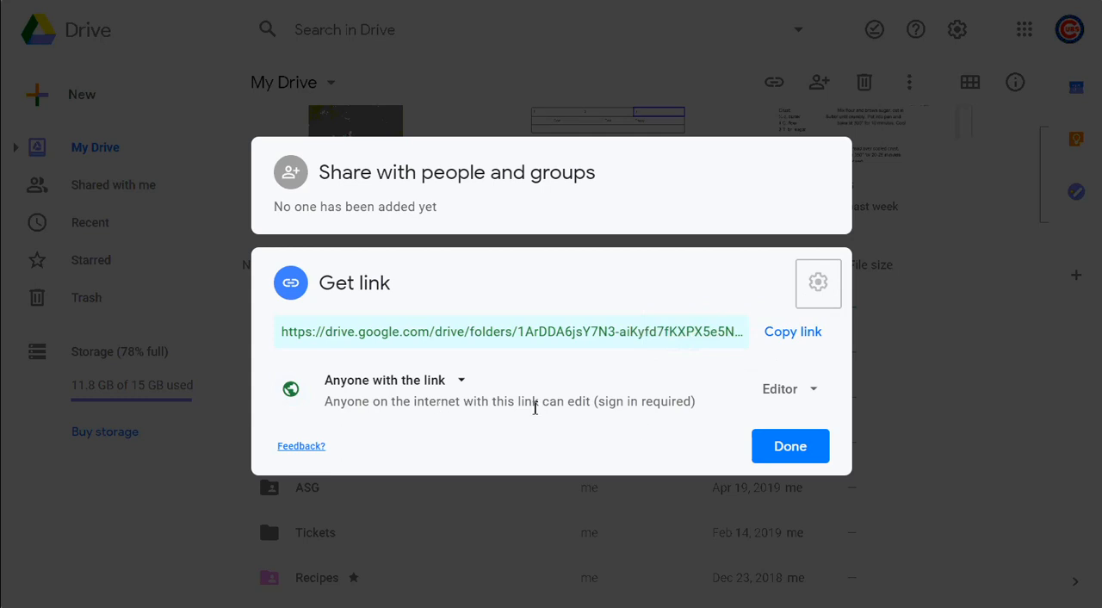
{"action": "left_click", "coordinate": [782, 390]}
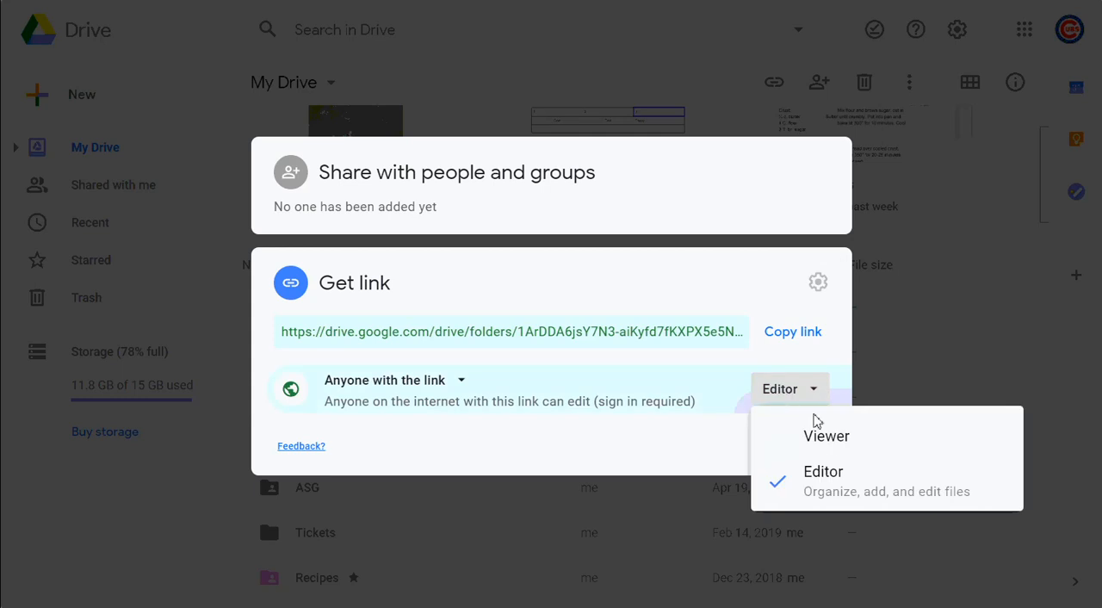
{"action": "left_click", "coordinate": [824, 440]}
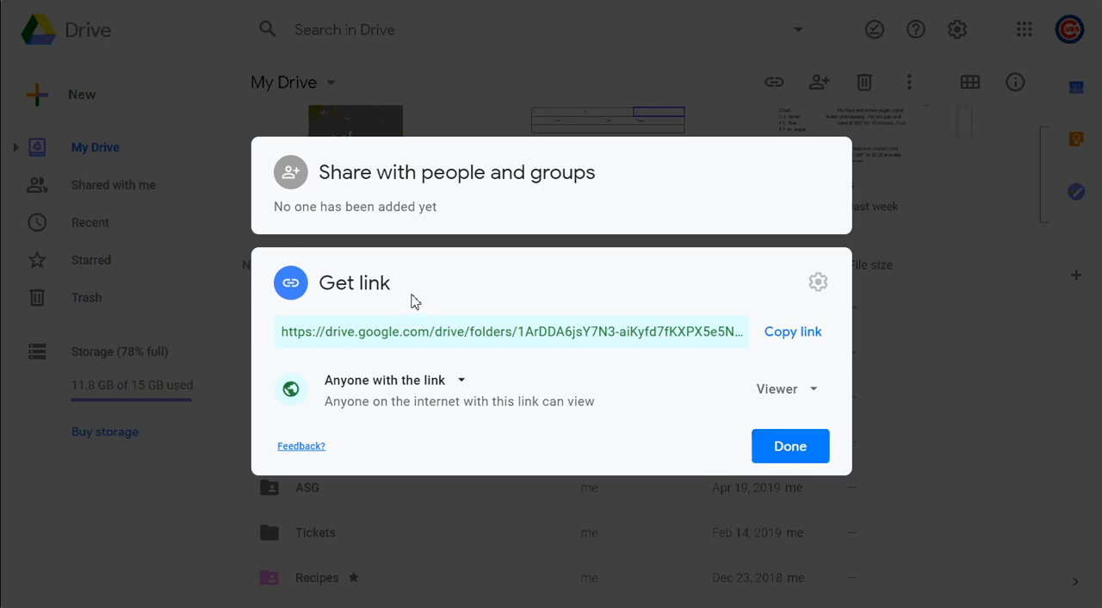
Compare the folder's people sharing and link sharing sections and close the sharing settings
{"action": "left_click", "coordinate": [297, 181]}
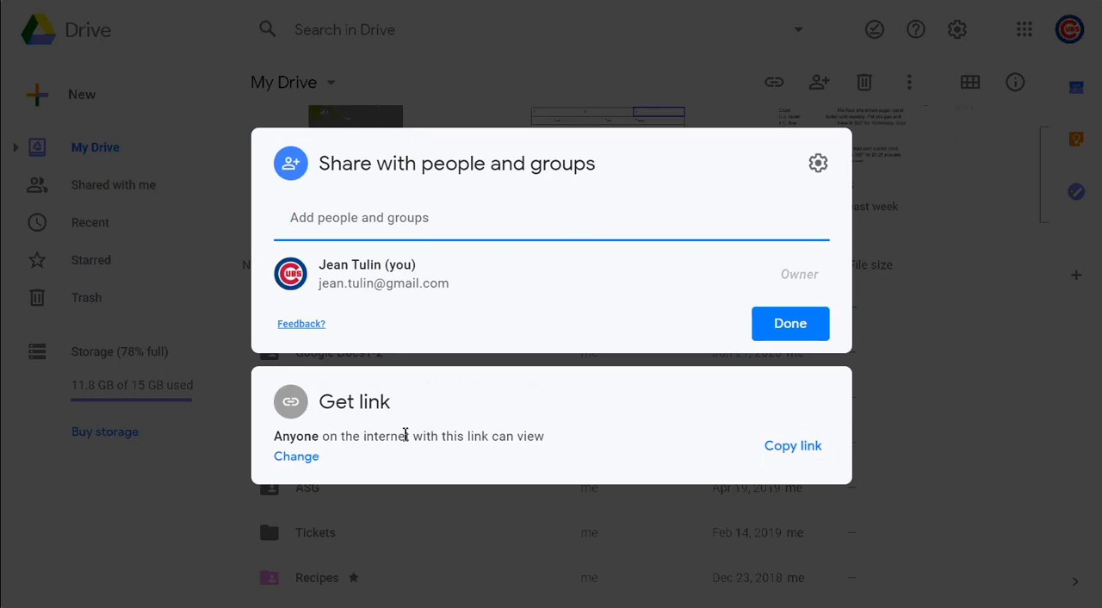
{"action": "left_click", "coordinate": [301, 464]}
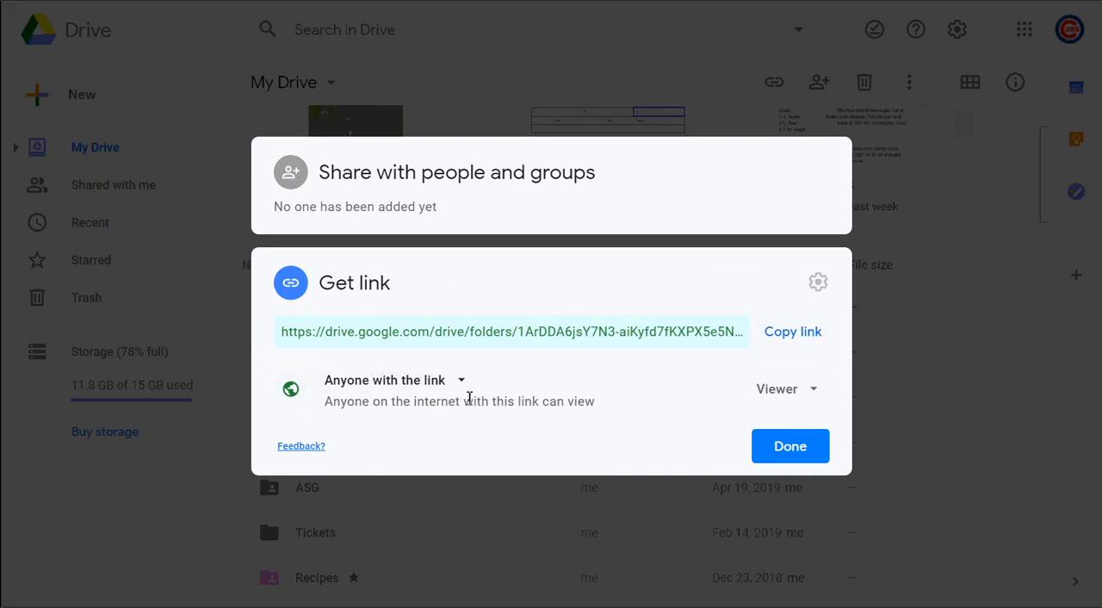
{"action": "left_click", "coordinate": [790, 446]}
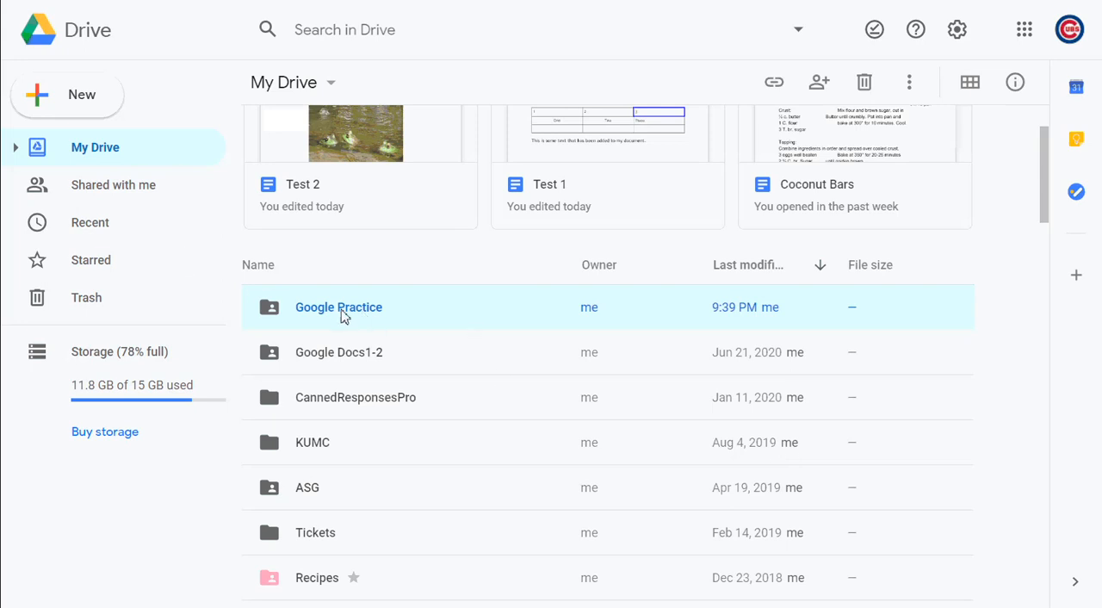
Reopen the sharing settings of the Google Practice folder and change its link access to Restricted
{"action": "right_click", "coordinate": [343, 317]}
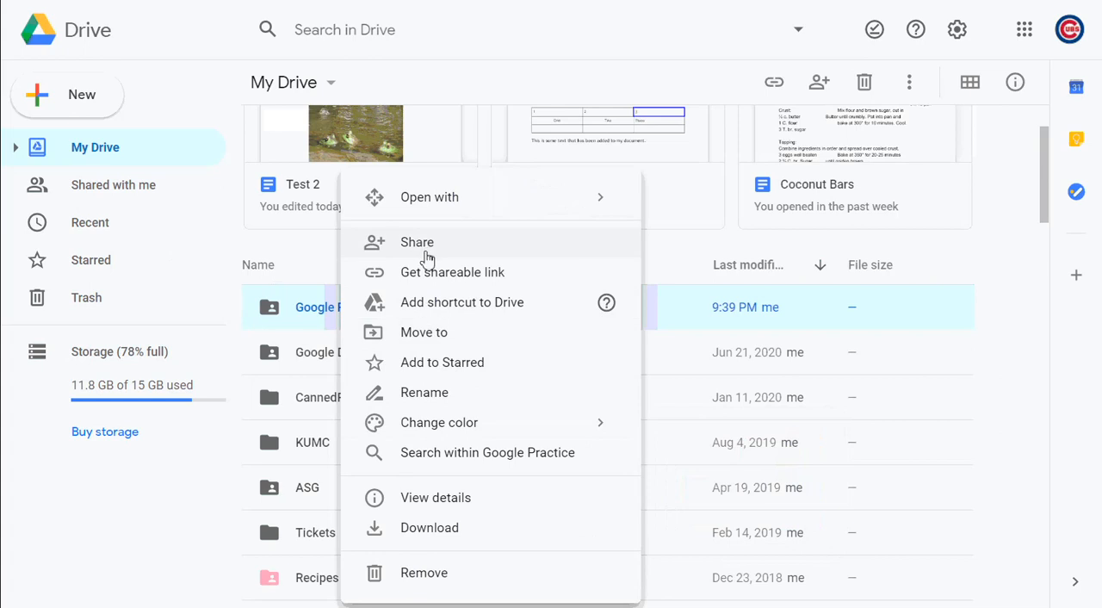
{"action": "left_click", "coordinate": [422, 248]}
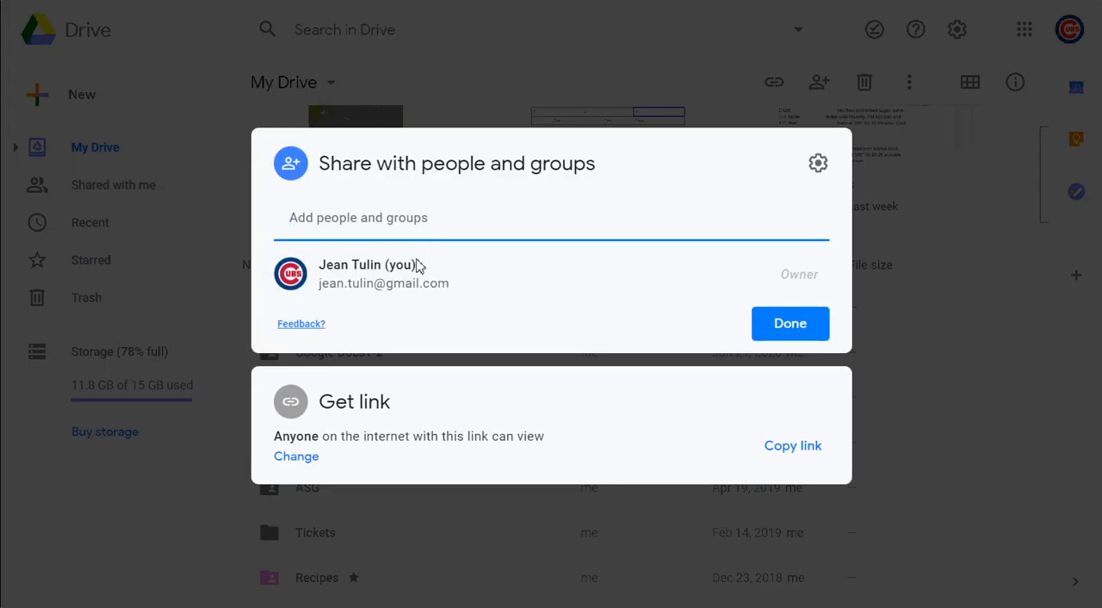
{"action": "left_click", "coordinate": [305, 458]}
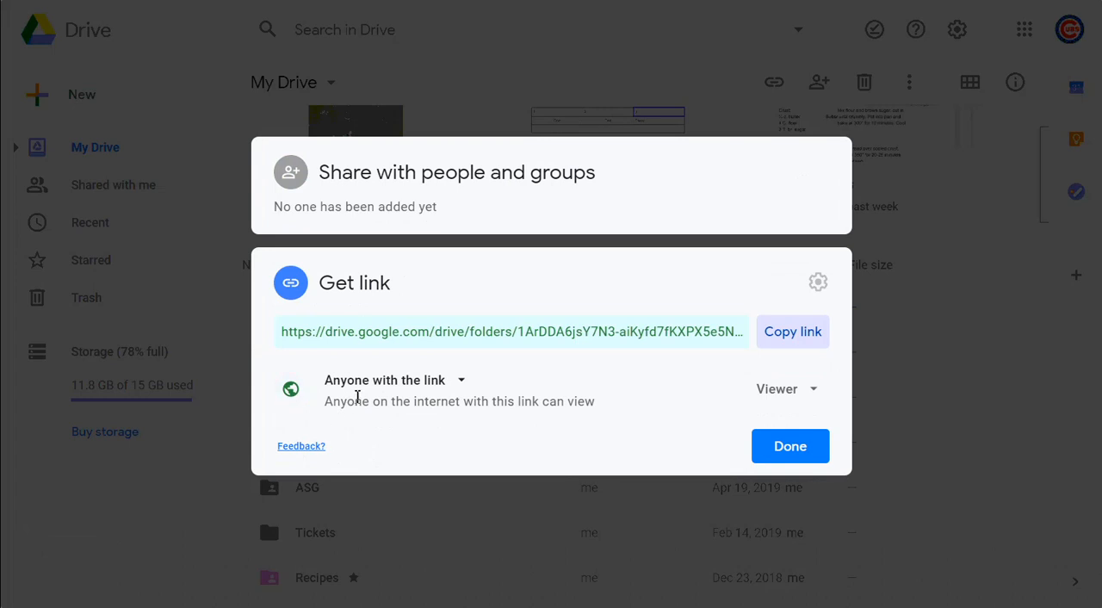
{"action": "left_click", "coordinate": [463, 383]}
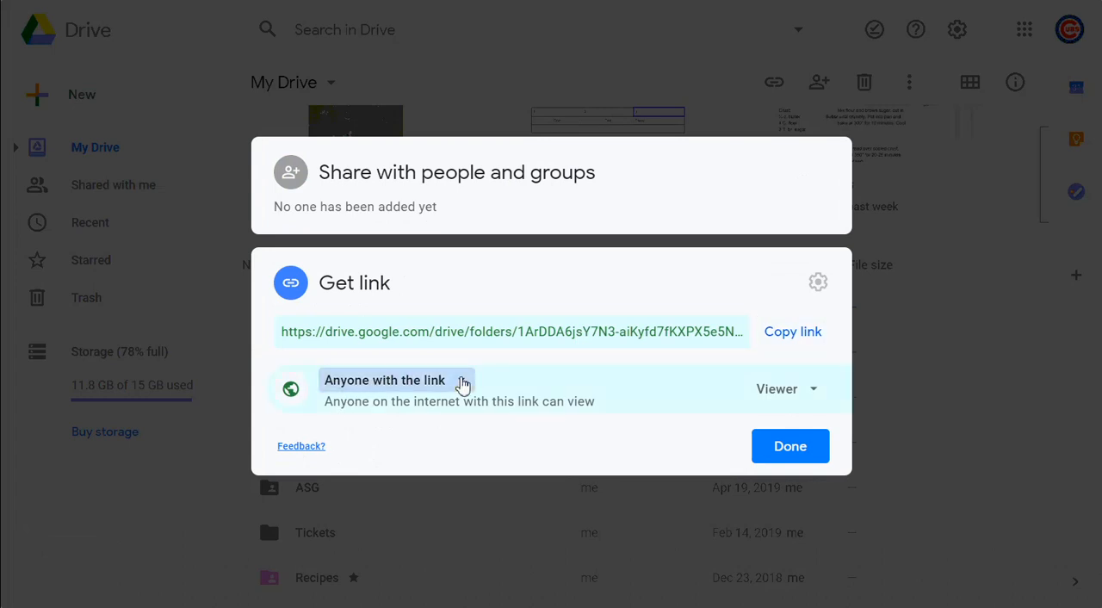
{"action": "left_click", "coordinate": [436, 422]}
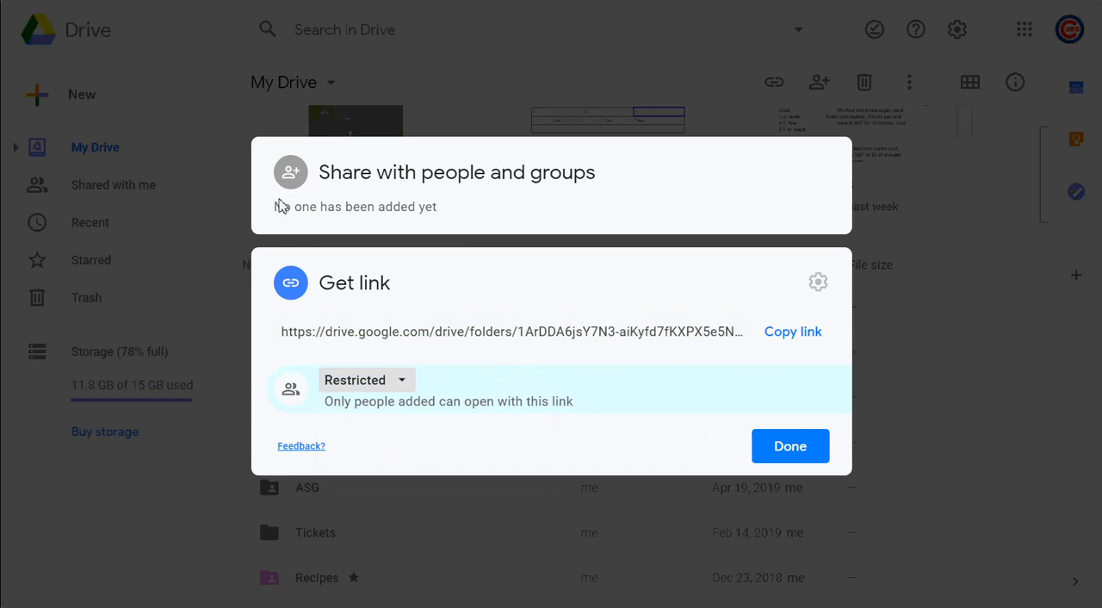
Check the folder's Share with people settings for editor permissions and finish the sharing setup
{"action": "left_click", "coordinate": [303, 186]}
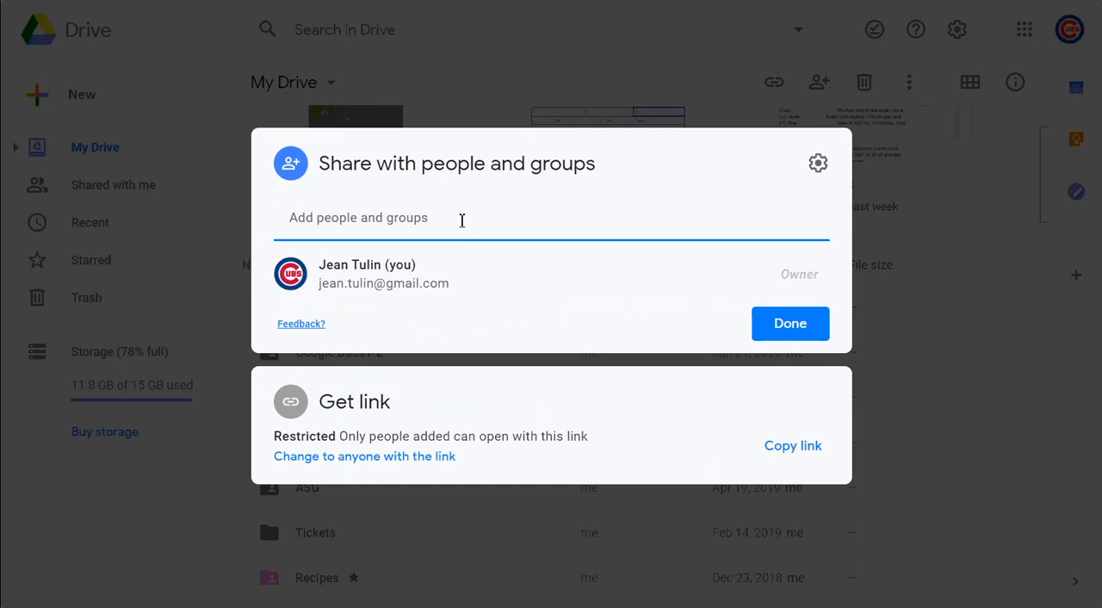
{"action": "left_click", "coordinate": [815, 175]}
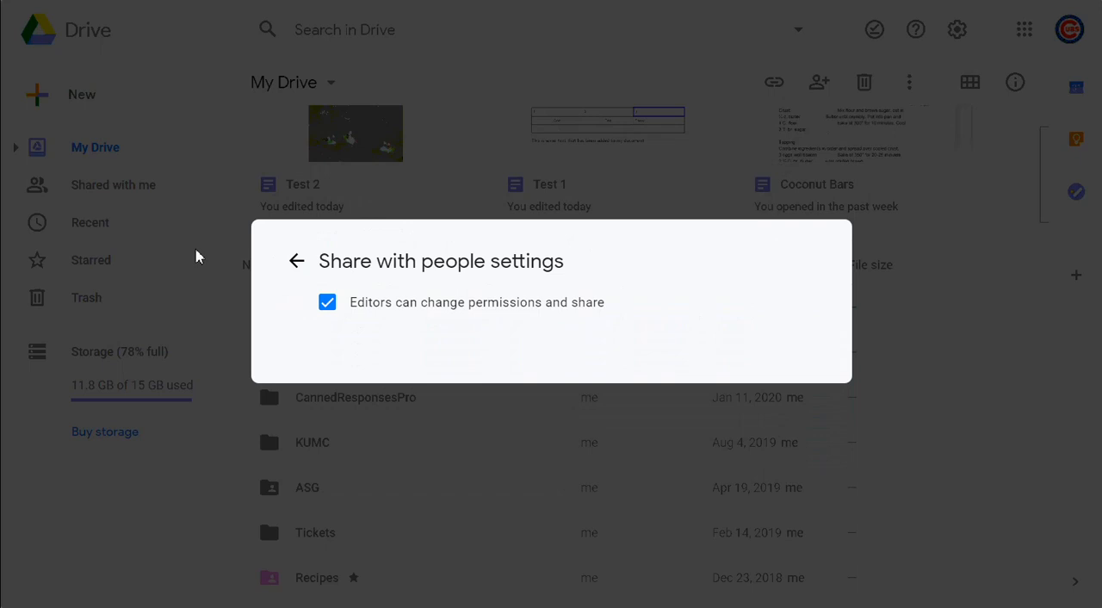
{"action": "left_click", "coordinate": [296, 261]}
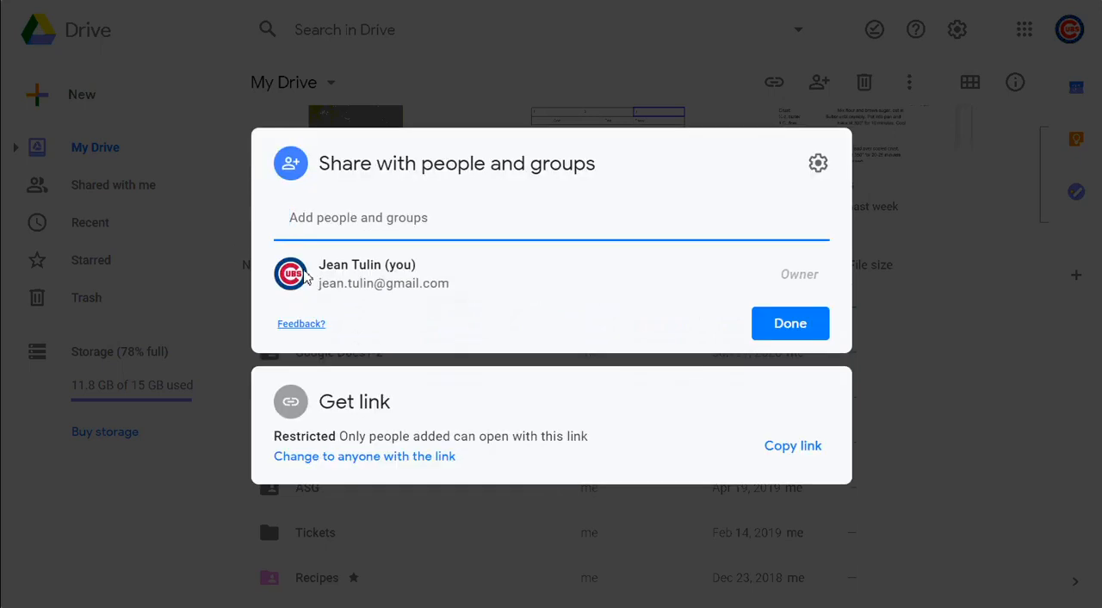
{"action": "left_click", "coordinate": [824, 324]}
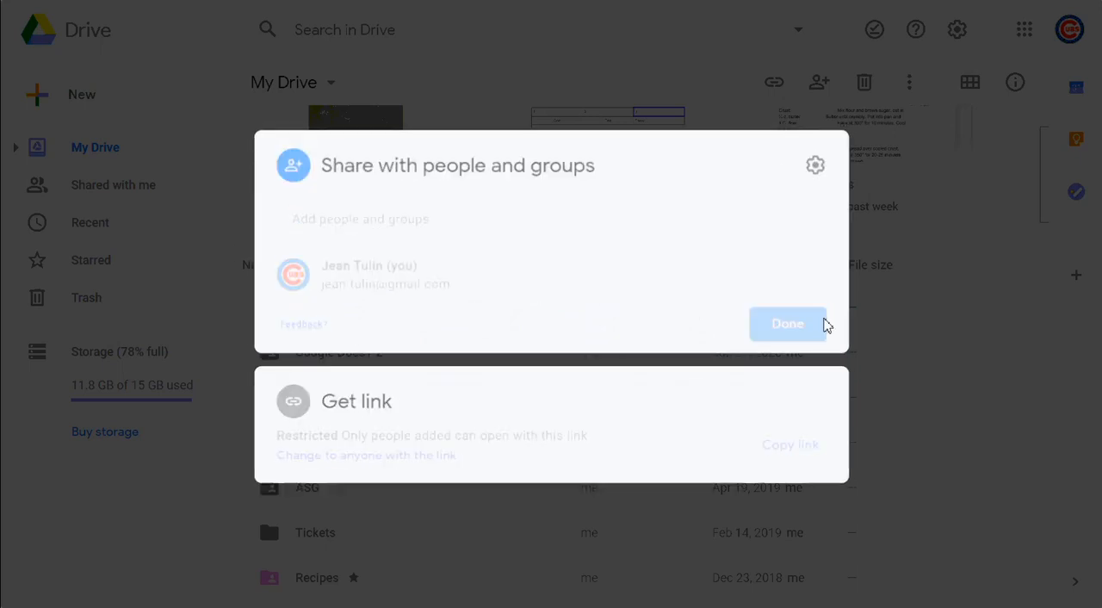
{"action": "scroll", "coordinate": [825, 324], "scroll_direction": "down", "scroll_amount": 20}
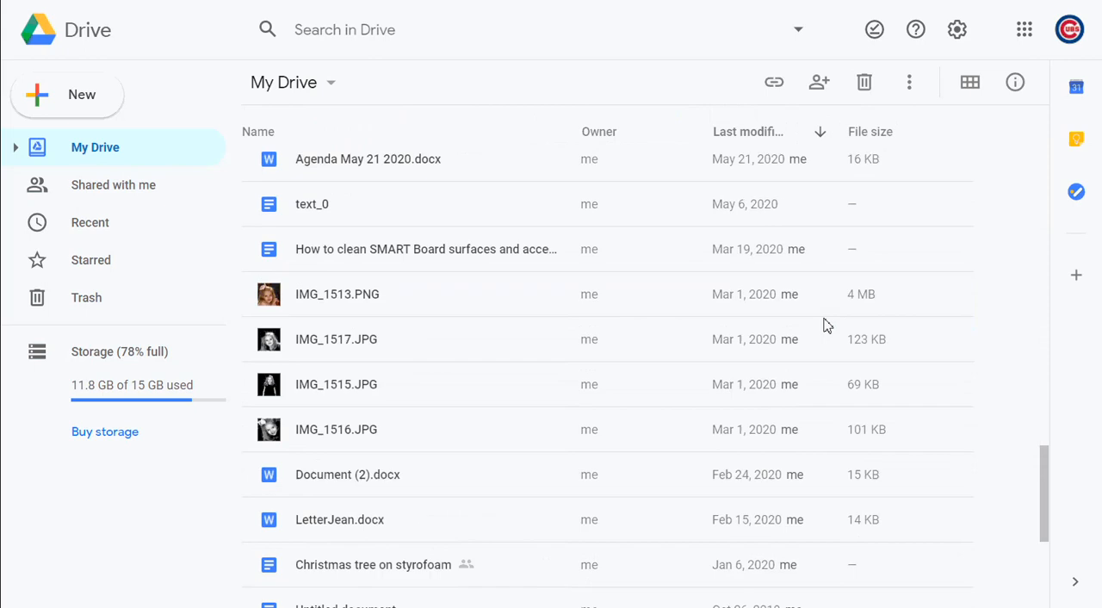
{"action": "scroll", "coordinate": [825, 324], "scroll_direction": "up", "scroll_amount": 3}
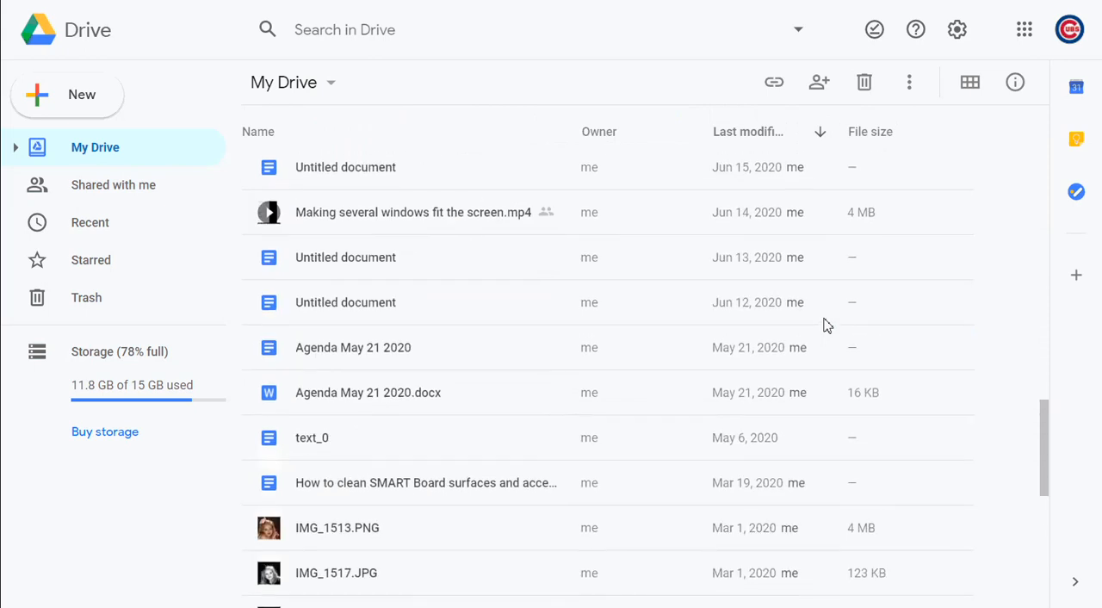
{"action": "scroll", "coordinate": [825, 323], "scroll_direction": "up", "scroll_amount": 3}
{"action": "scroll", "coordinate": [825, 324], "scroll_direction": "up", "scroll_amount": 6}
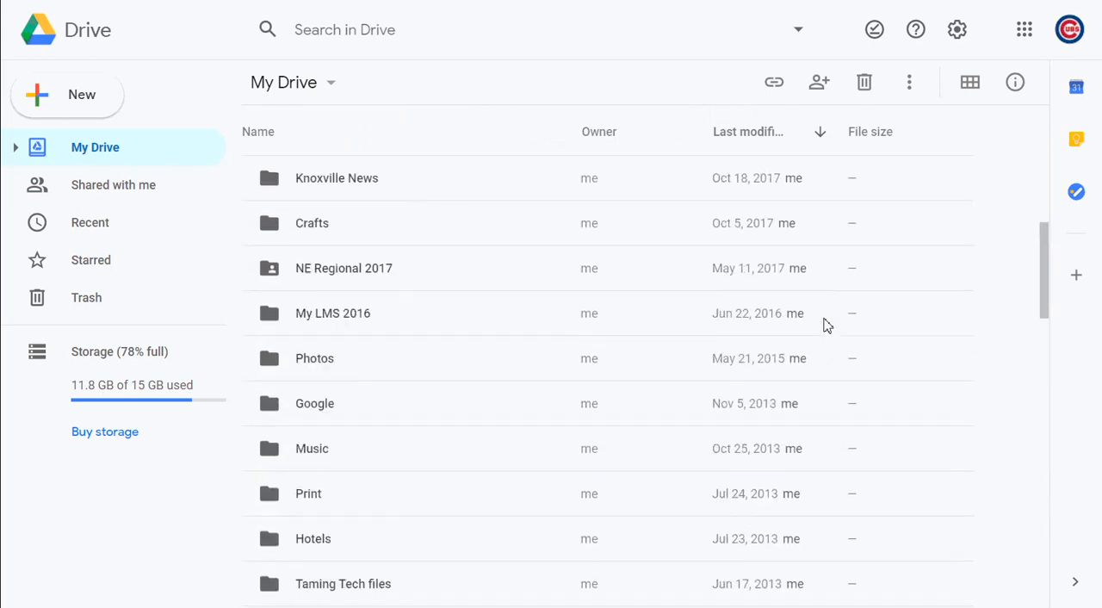
Open the Google Practice folder and check the Share with people settings of the Test 2 document
{"action": "scroll", "coordinate": [824, 324], "scroll_direction": "down", "scroll_amount": 5}
{"action": "scroll", "coordinate": [824, 324], "scroll_direction": "up", "scroll_amount": 10}
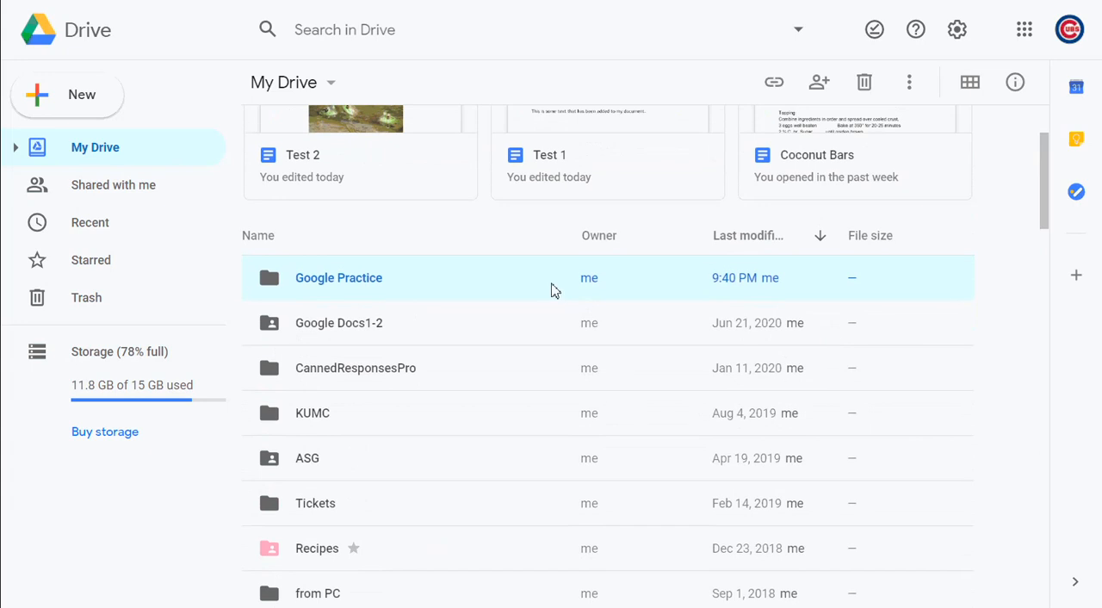
{"action": "double_click", "coordinate": [554, 291]}
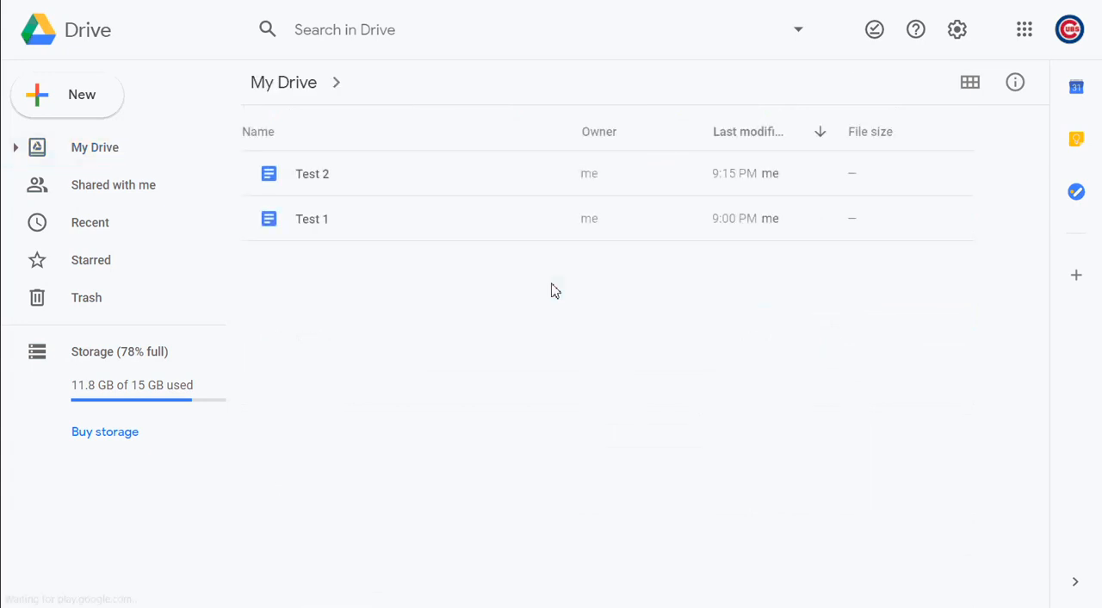
{"action": "right_click", "coordinate": [336, 174]}
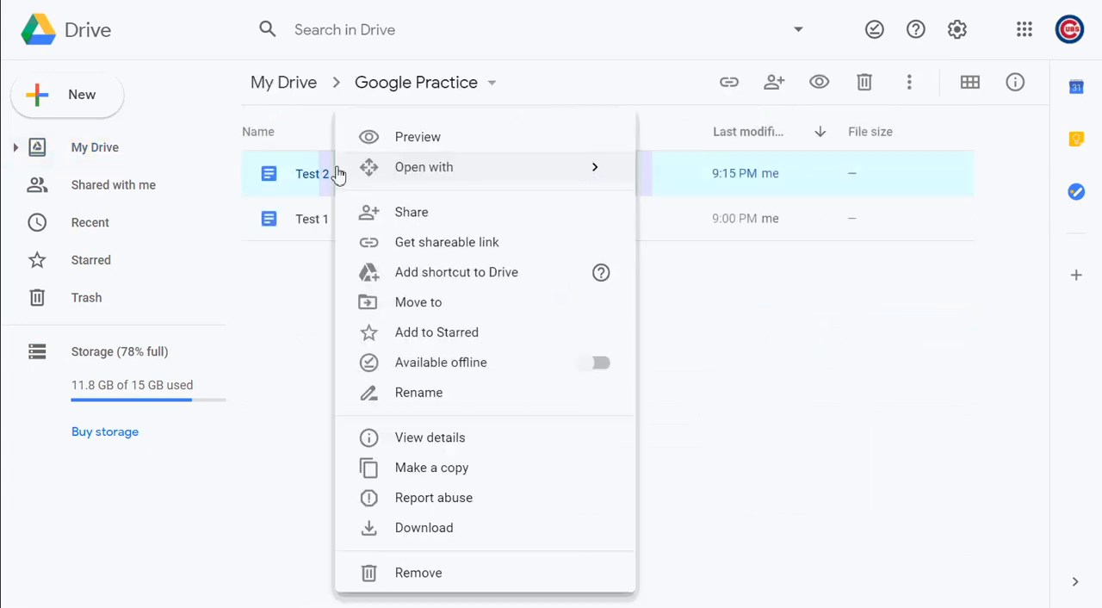
{"action": "left_click", "coordinate": [427, 216]}
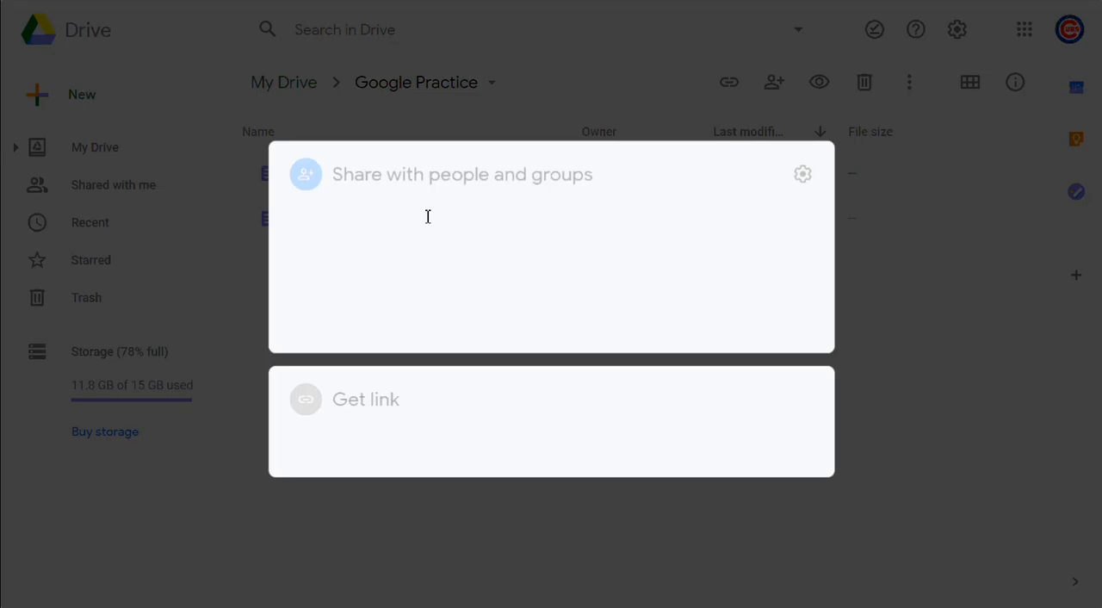
{"action": "left_click", "coordinate": [819, 166]}
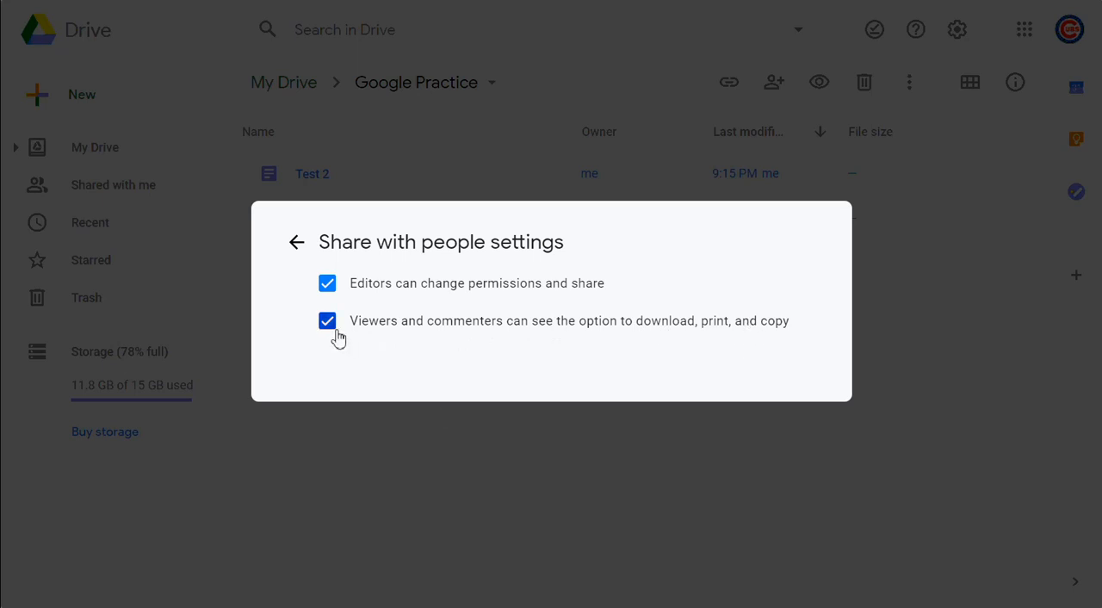
{"action": "left_click", "coordinate": [293, 255]}
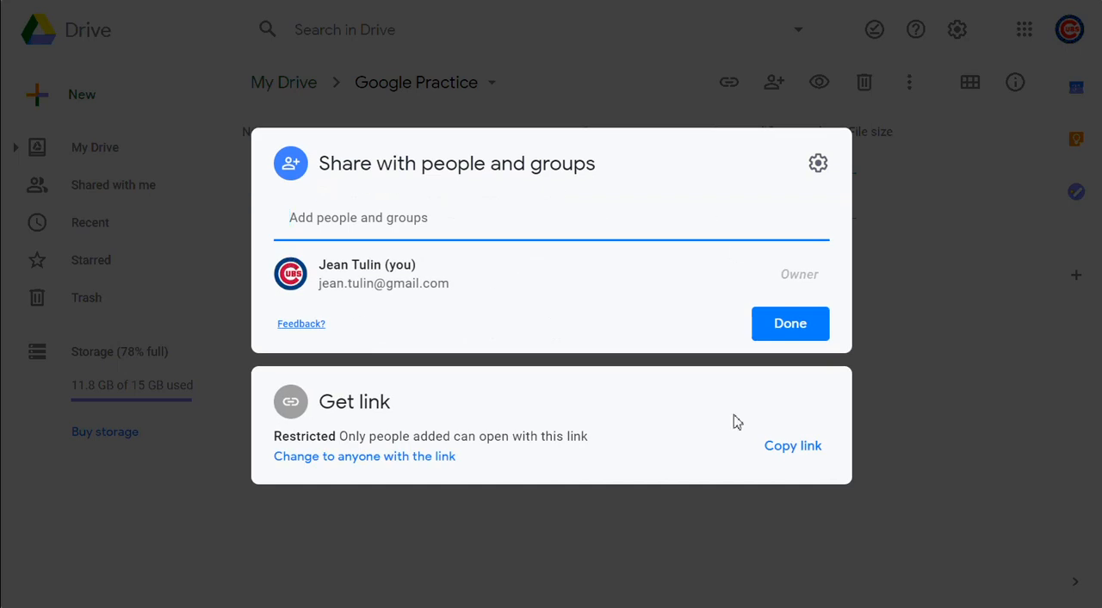
Add a suggested contact to Test 2's sharing and try the Commenter and Viewer roles
{"action": "left_click", "coordinate": [426, 229]}
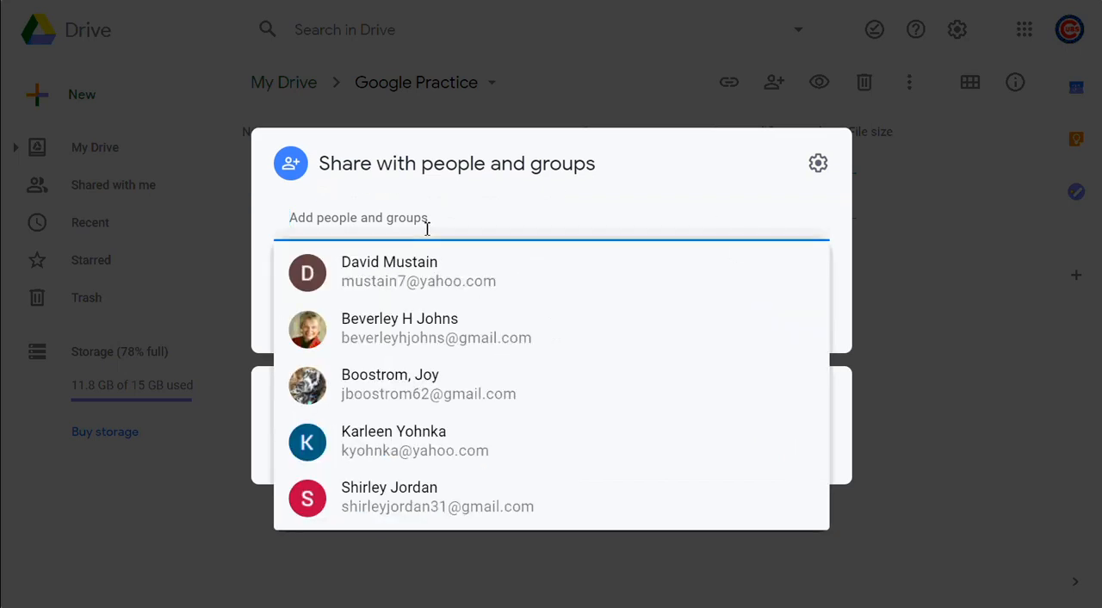
{"action": "left_click", "coordinate": [418, 332]}
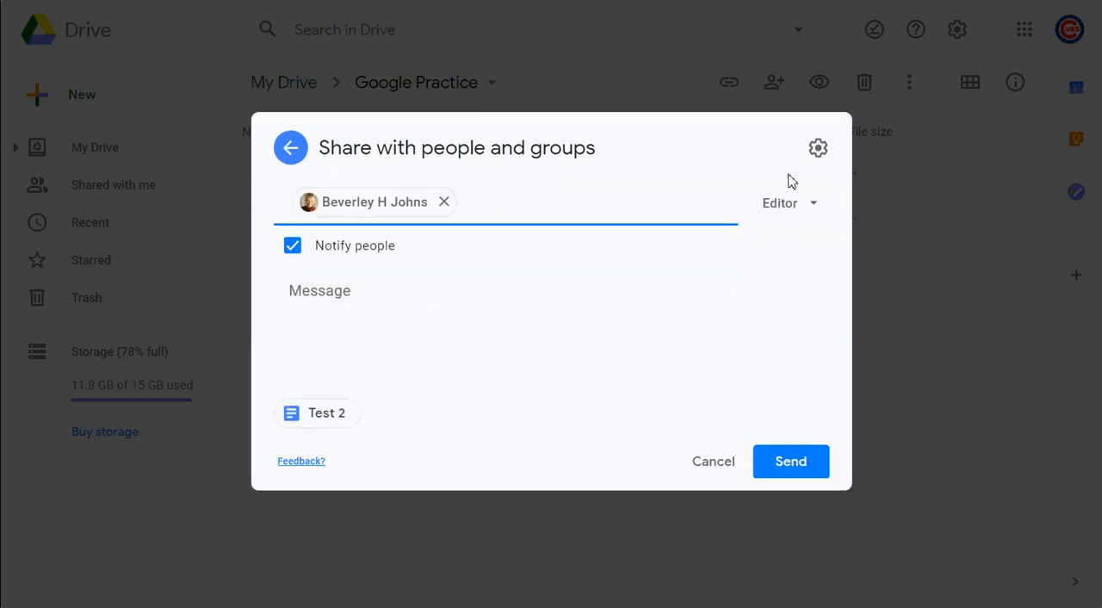
{"action": "left_click", "coordinate": [798, 199]}
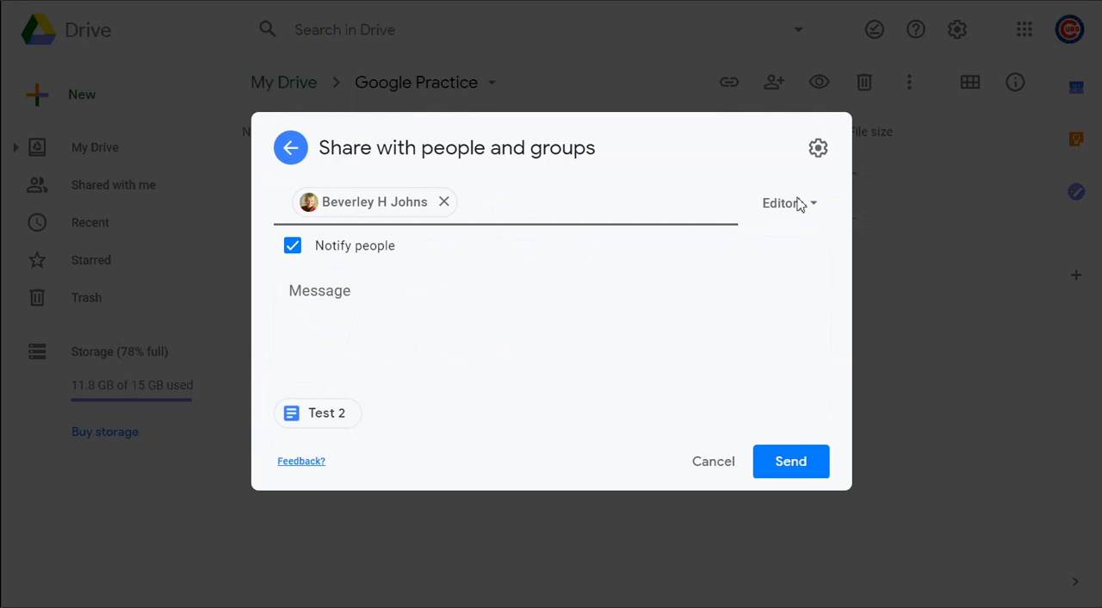
{"action": "left_click", "coordinate": [806, 203]}
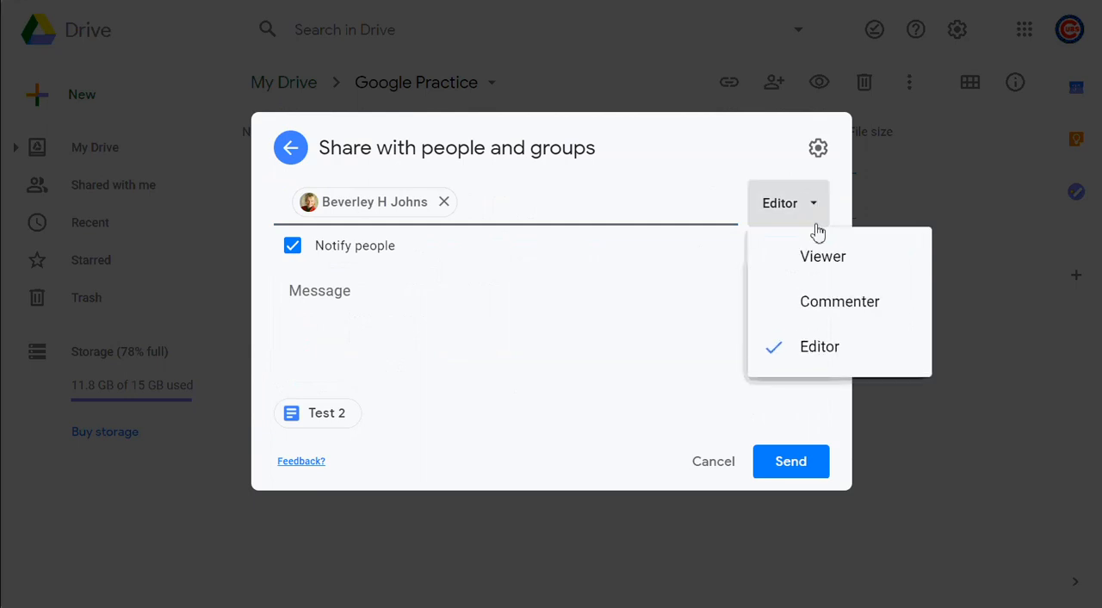
{"action": "left_click", "coordinate": [836, 313]}
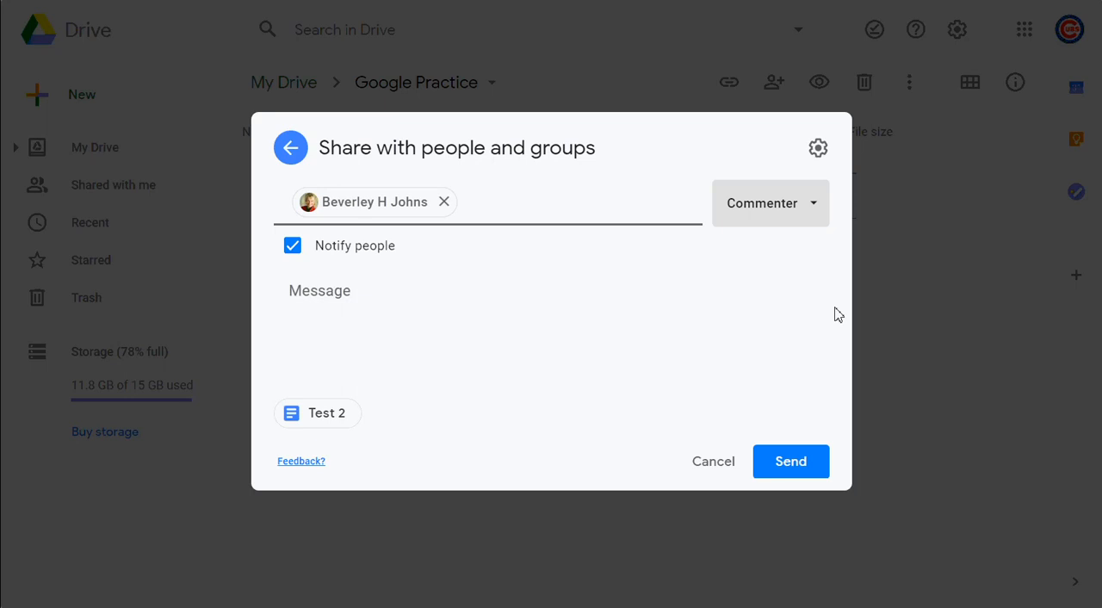
{"action": "left_click", "coordinate": [810, 207]}
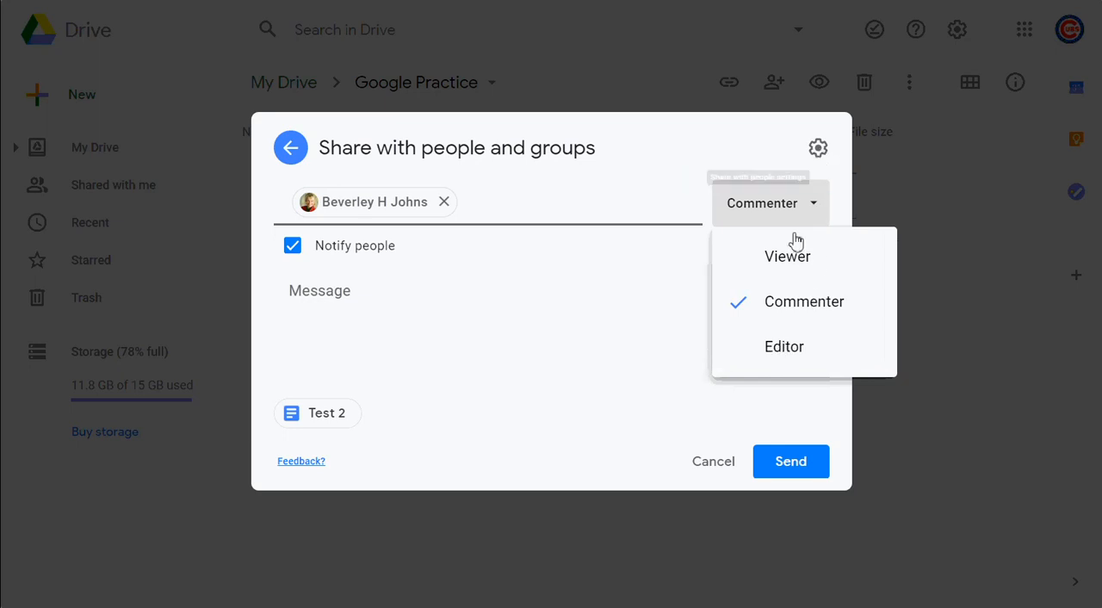
{"action": "left_click", "coordinate": [792, 268]}
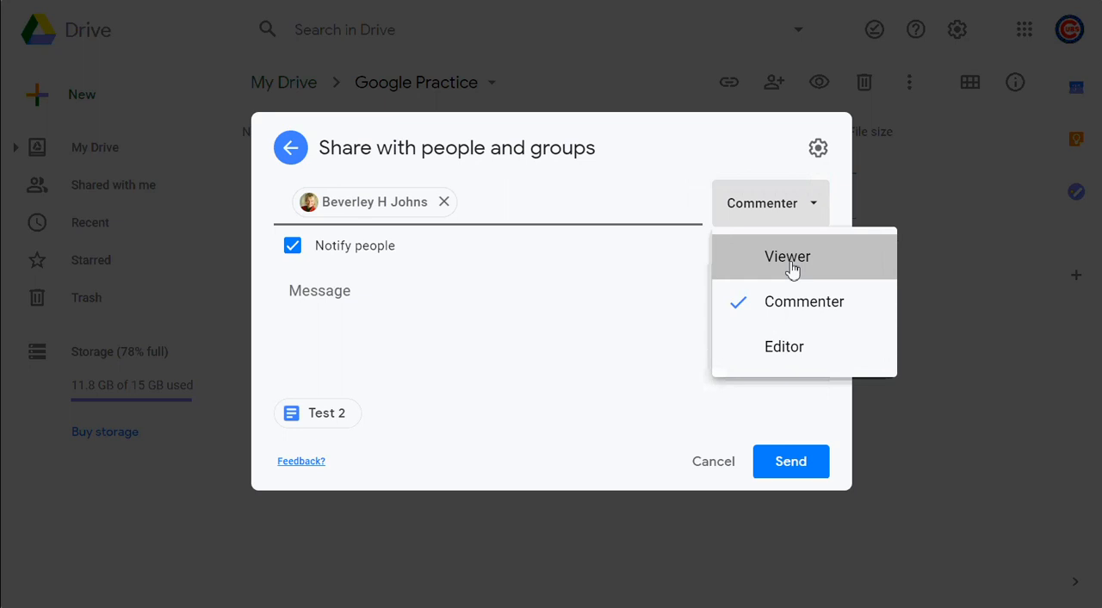
Recheck the viewer and commenter permissions in Share with people settings, then discard the invitation and close Test 2's sharing
{"action": "left_click", "coordinate": [818, 150]}
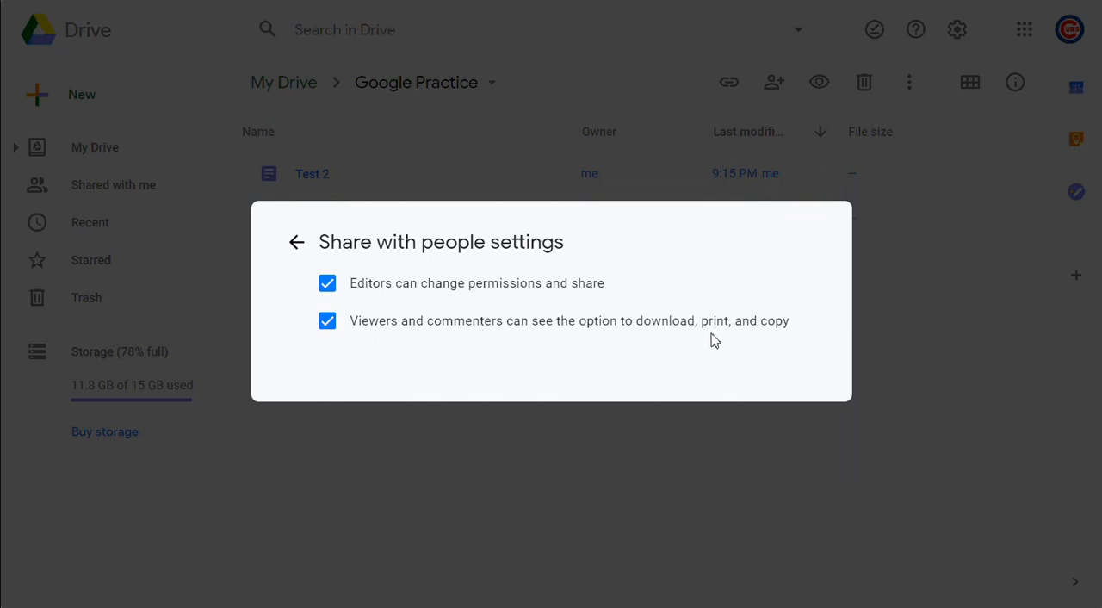
{"action": "left_click", "coordinate": [298, 244]}
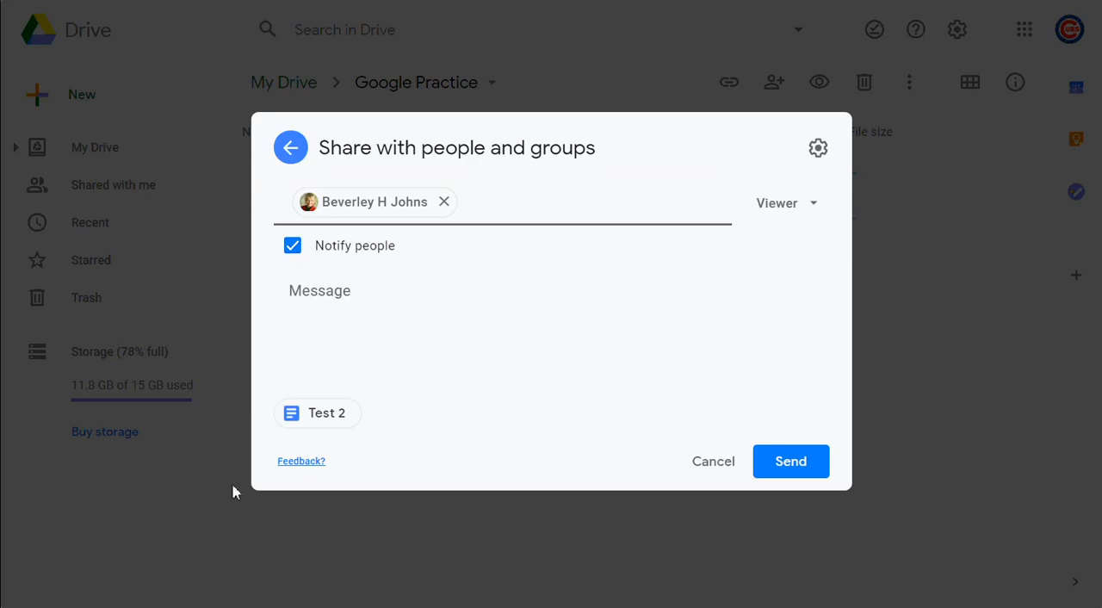
{"action": "left_click", "coordinate": [713, 465]}
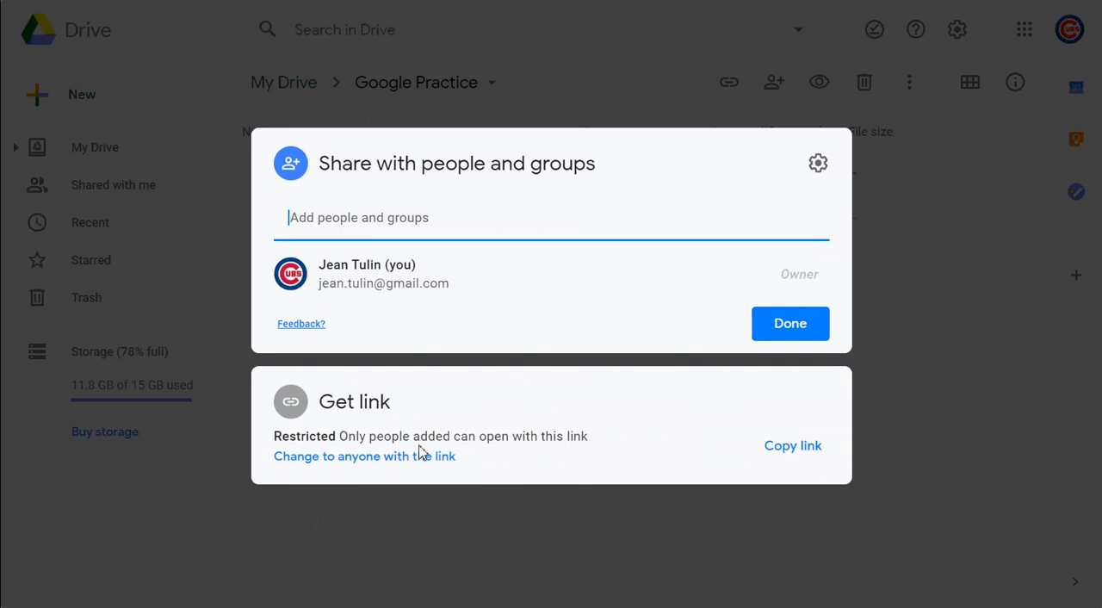
{"action": "left_click", "coordinate": [799, 328]}
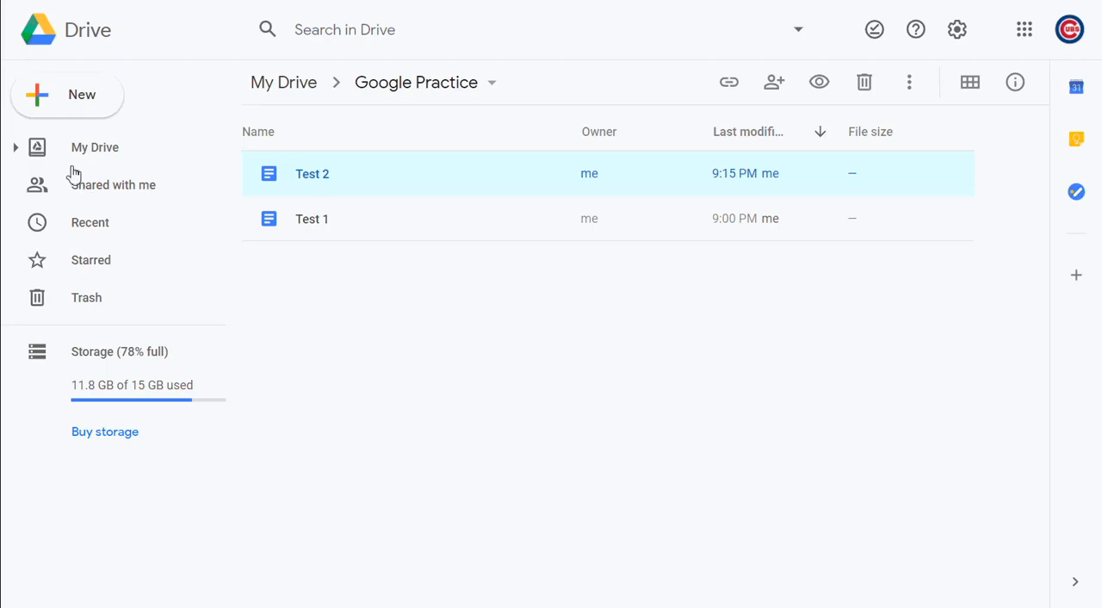
Look through the files and folders listed under Shared with me
{"action": "left_click", "coordinate": [149, 193]}
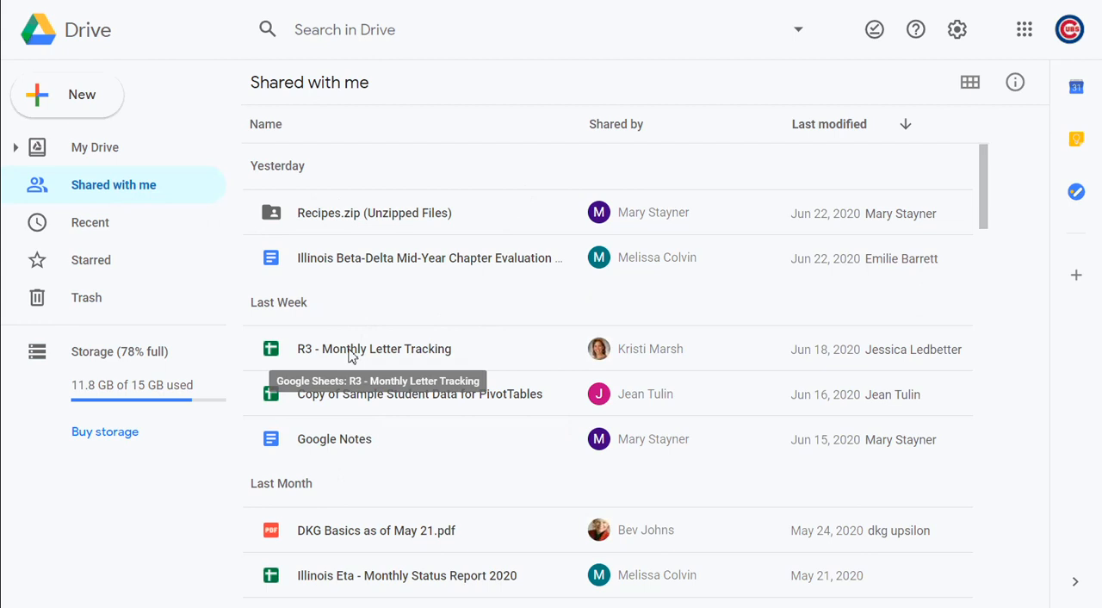
{"action": "scroll", "coordinate": [351, 356], "scroll_direction": "down", "scroll_amount": 10}
{"action": "scroll", "coordinate": [352, 356], "scroll_direction": "up", "scroll_amount": 10}
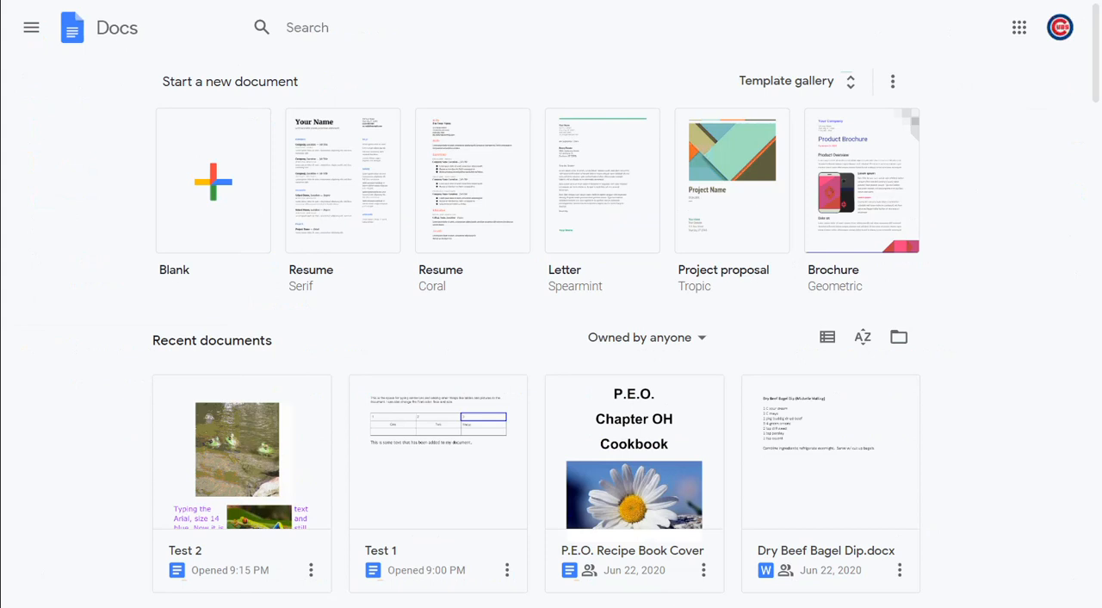
Open google.com/advanced_search in a new browser tab
{"action": "key", "text": "ctrl+t"}
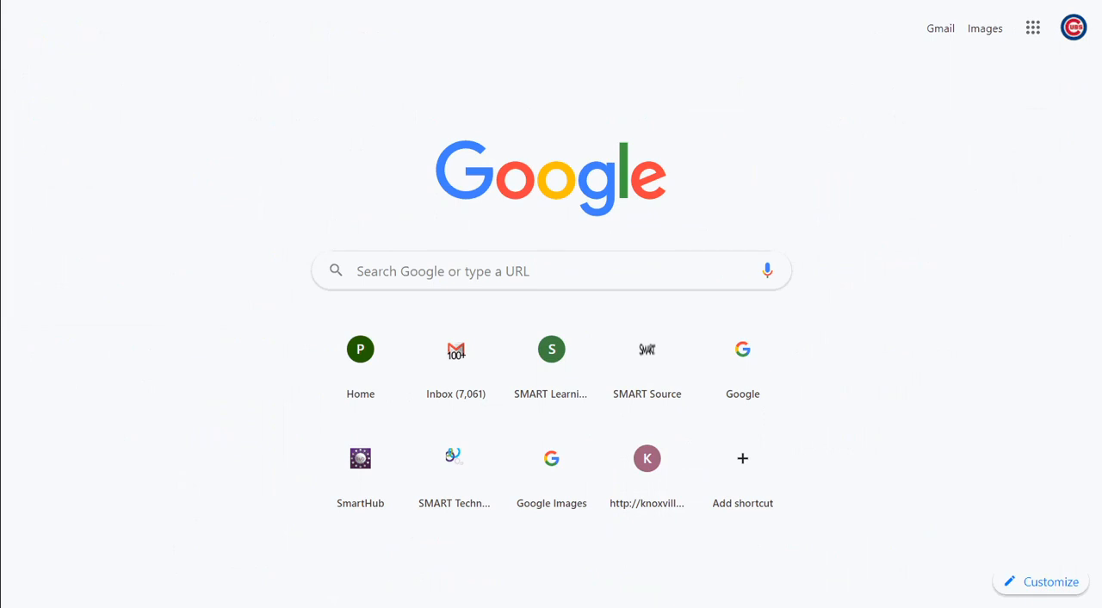
{"action": "type", "text": "google"}
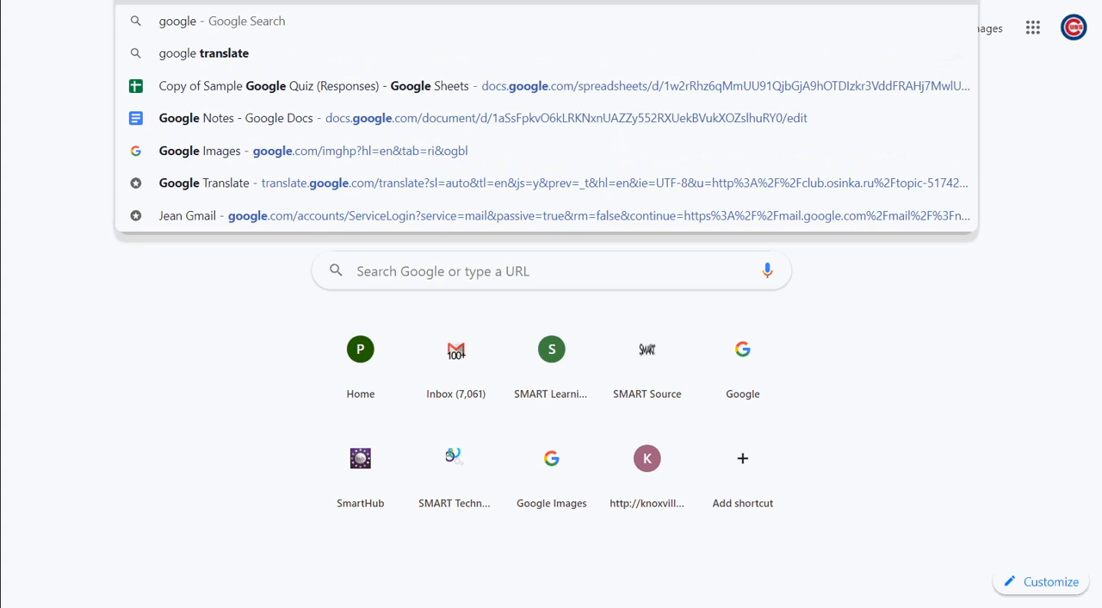
{"action": "type", "text": ".com"}
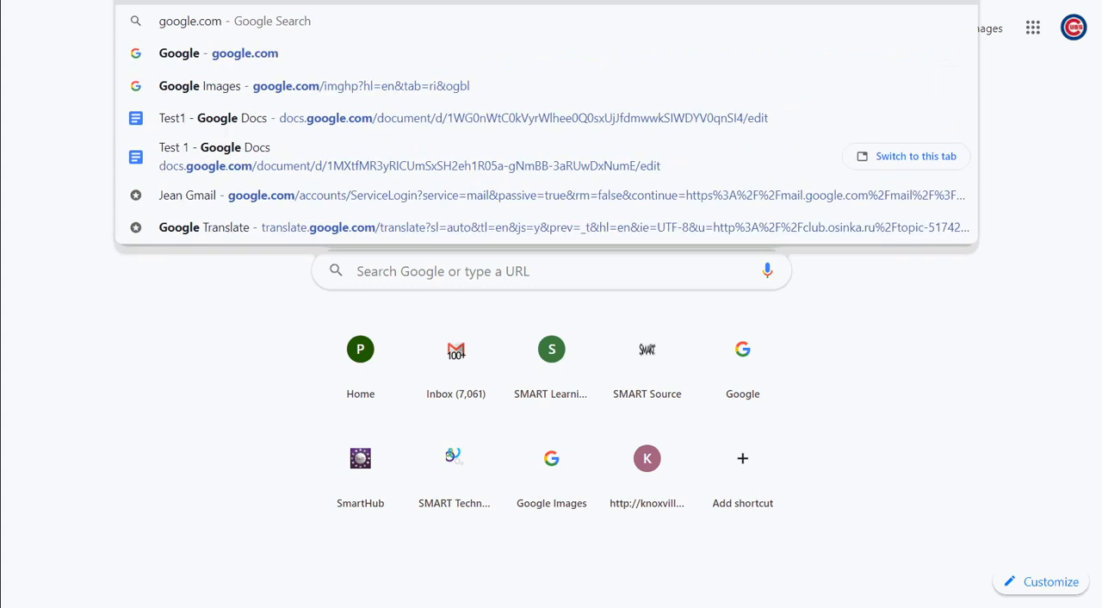
{"action": "type", "text": "/"}
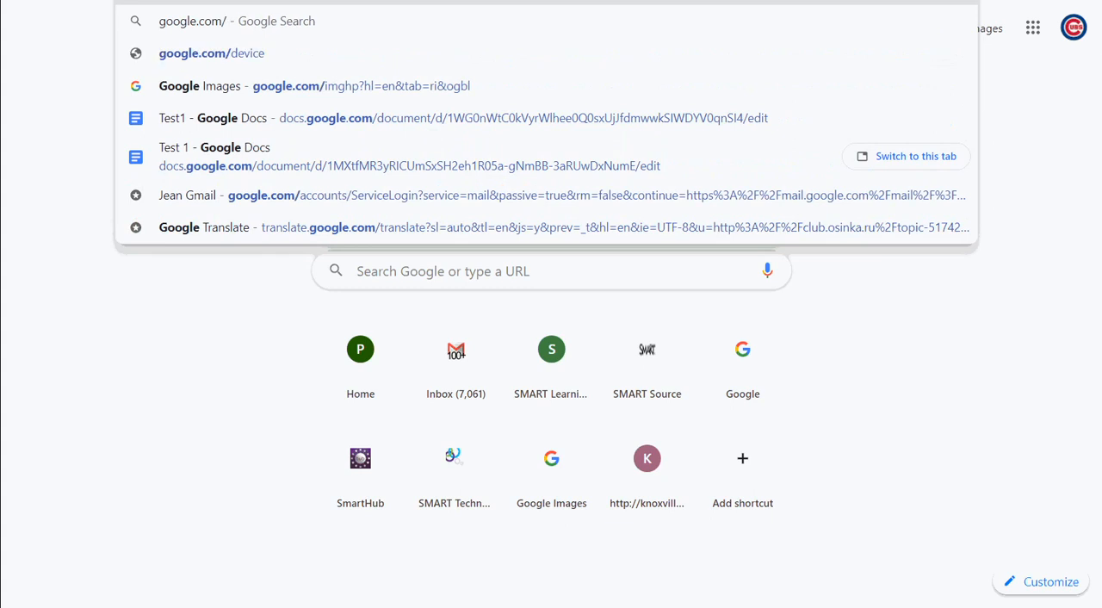
{"action": "type", "text": "a"}
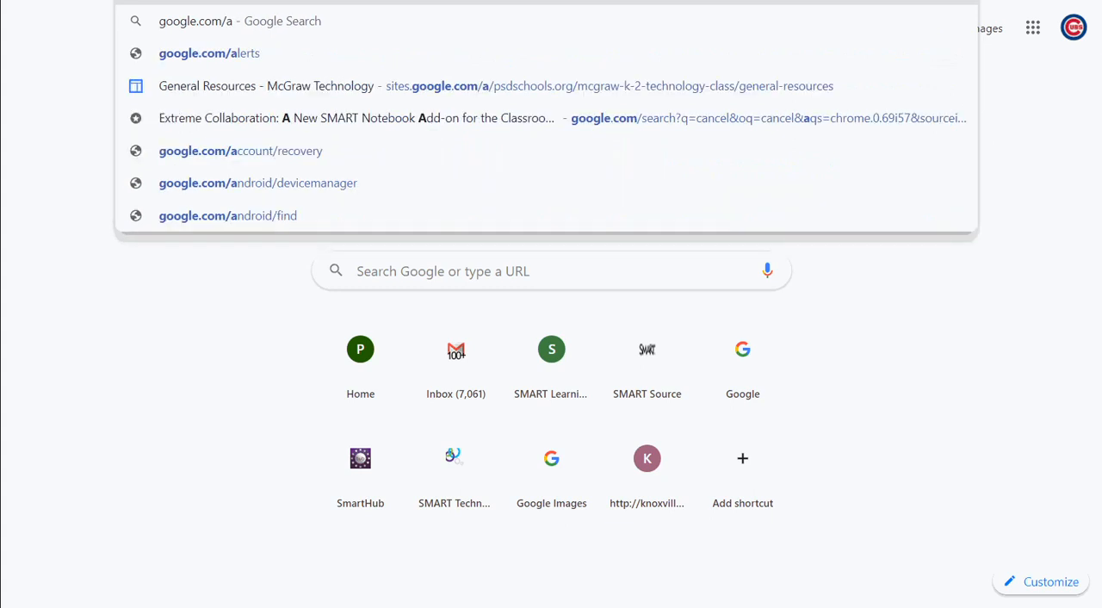
{"action": "type", "text": "d"}
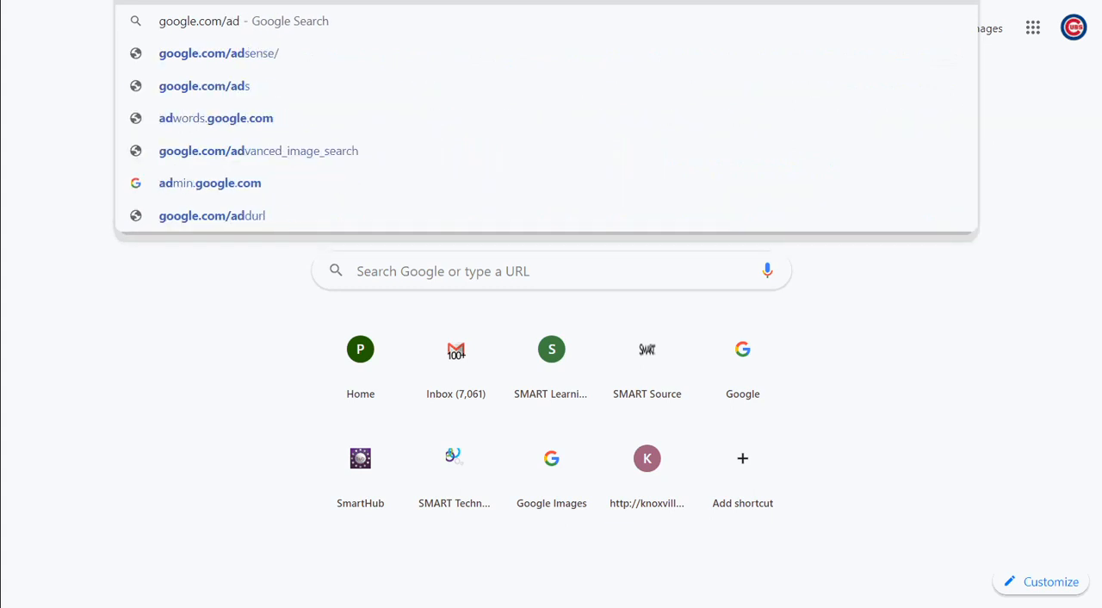
{"action": "type", "text": "vanced_search"}
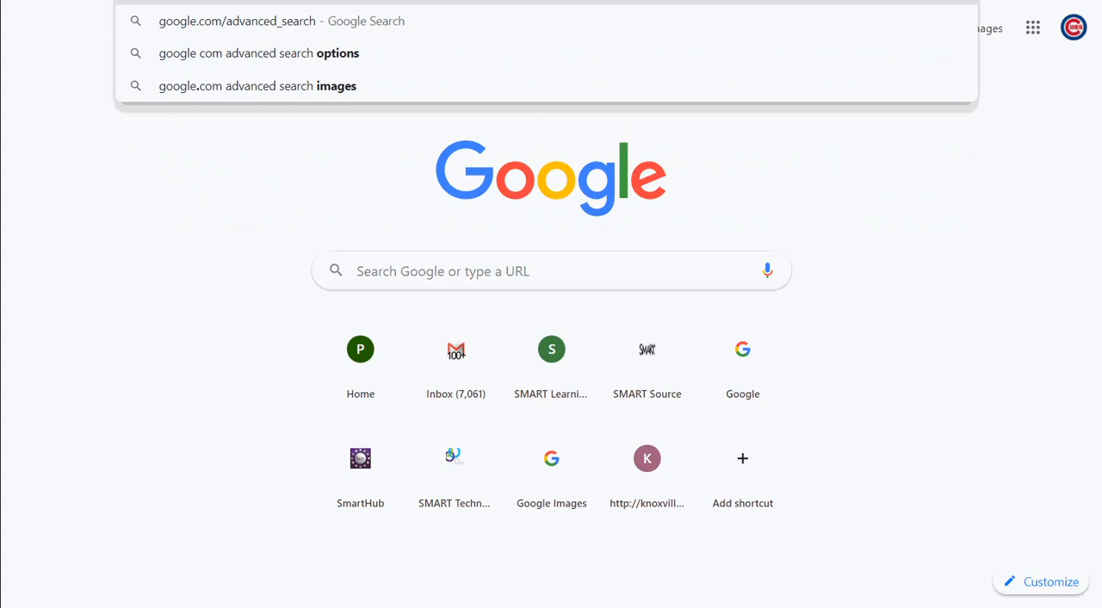
{"action": "key", "text": "Return"}
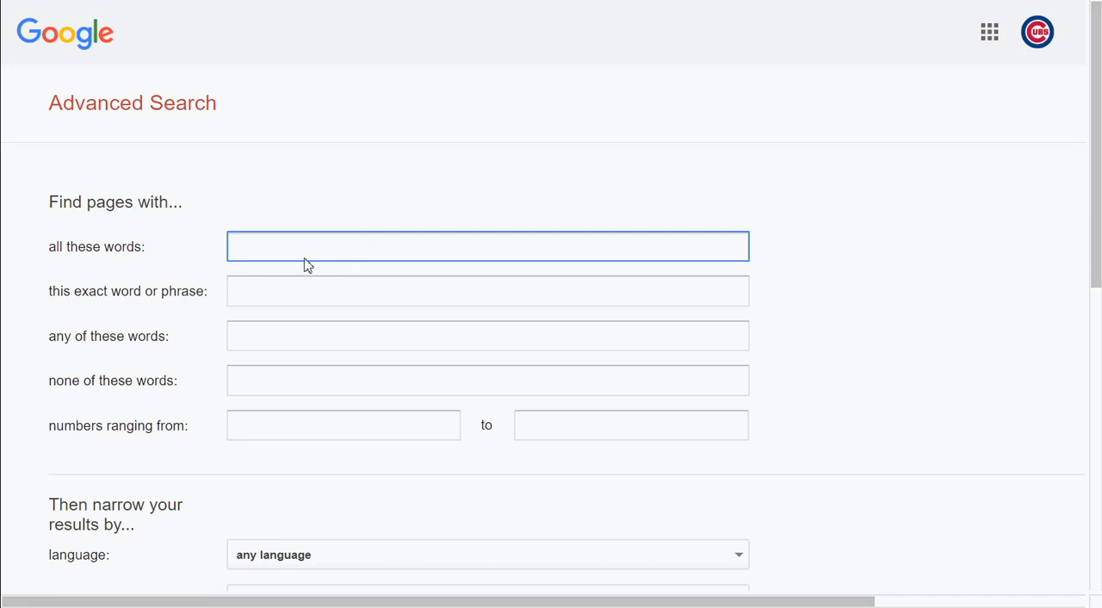
Enter "bull frog" as the exact word or phrase and shorten it to "frog"
{"action": "left_click", "coordinate": [255, 293]}
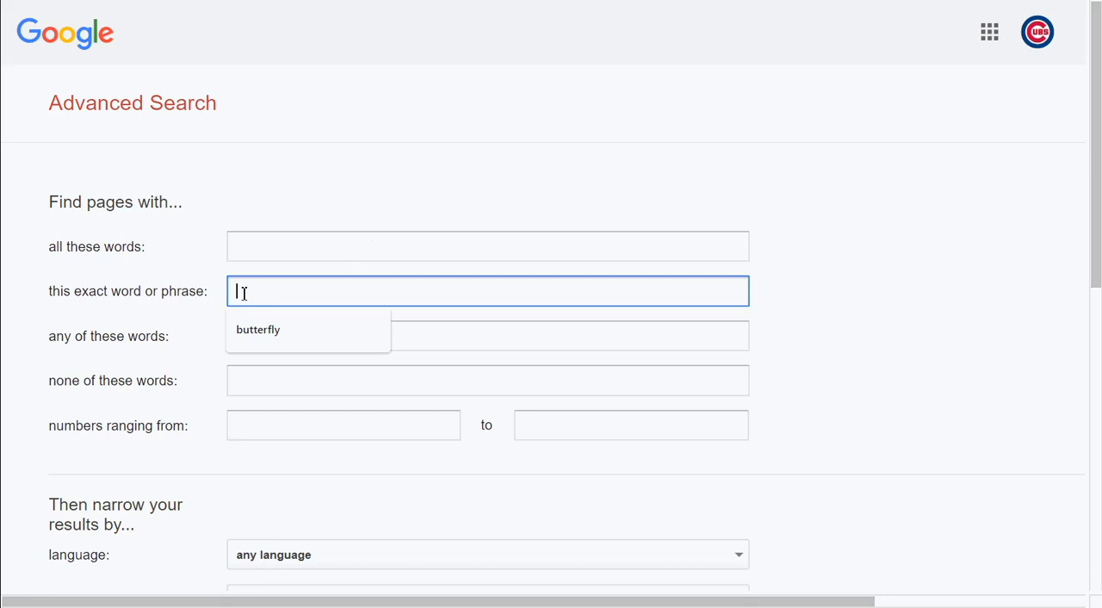
{"action": "type", "text": "bull fr"}
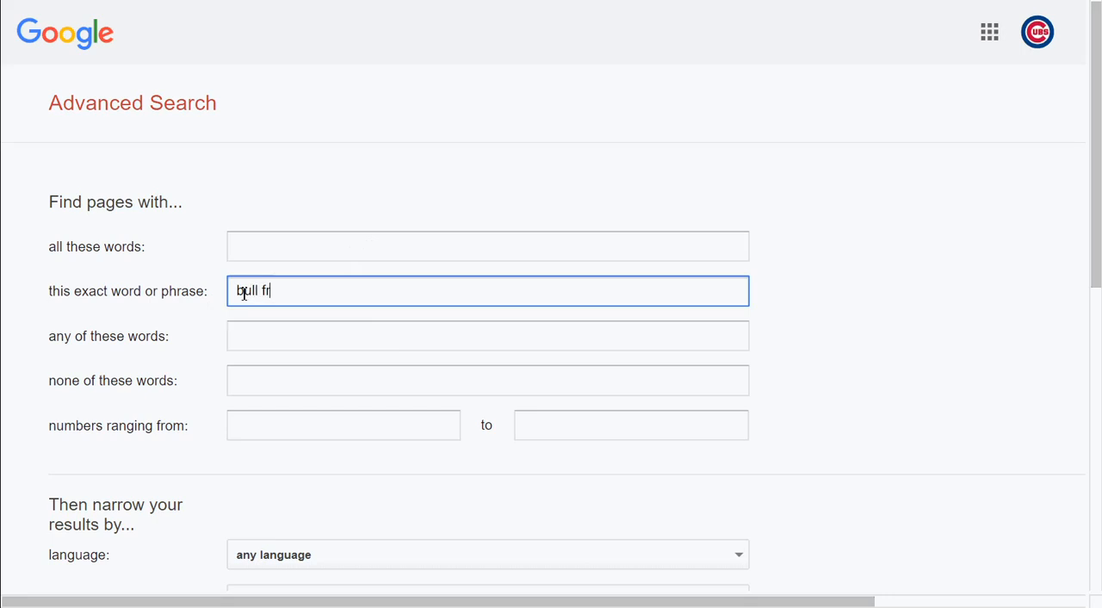
{"action": "type", "text": "og"}
{"action": "left_click_drag", "start_coordinate": [252, 291], "coordinate": [200, 303]}
{"action": "key", "text": "BackSpace"}
{"action": "key", "text": "Delete"}
{"action": "key", "text": "Delete"}
Exclude pages containing the word "bull" from the search
{"action": "left_click", "coordinate": [253, 381]}
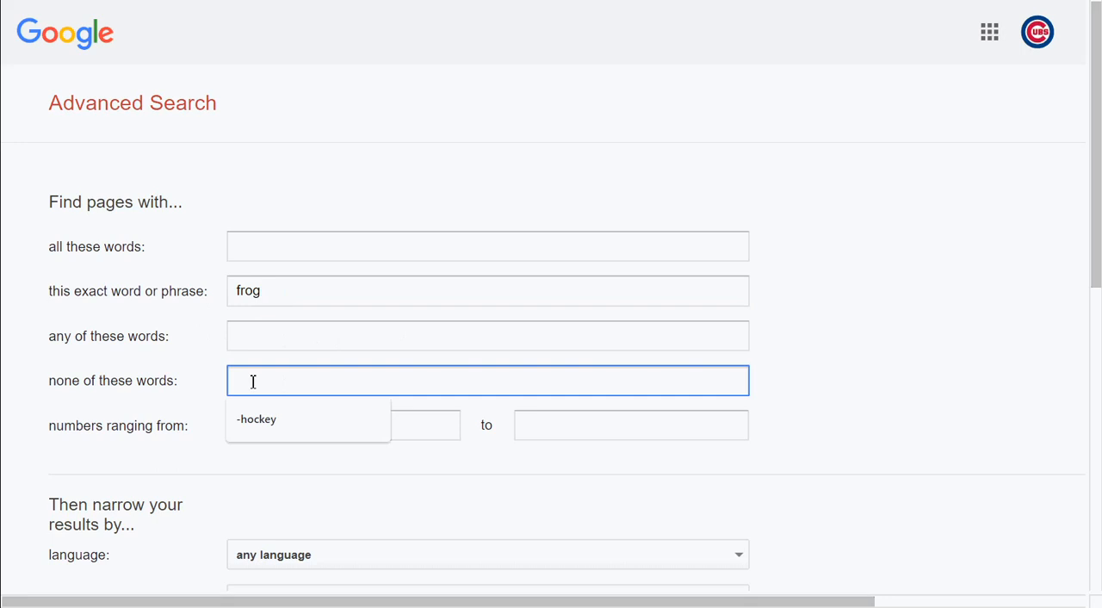
{"action": "type", "text": "bu"}
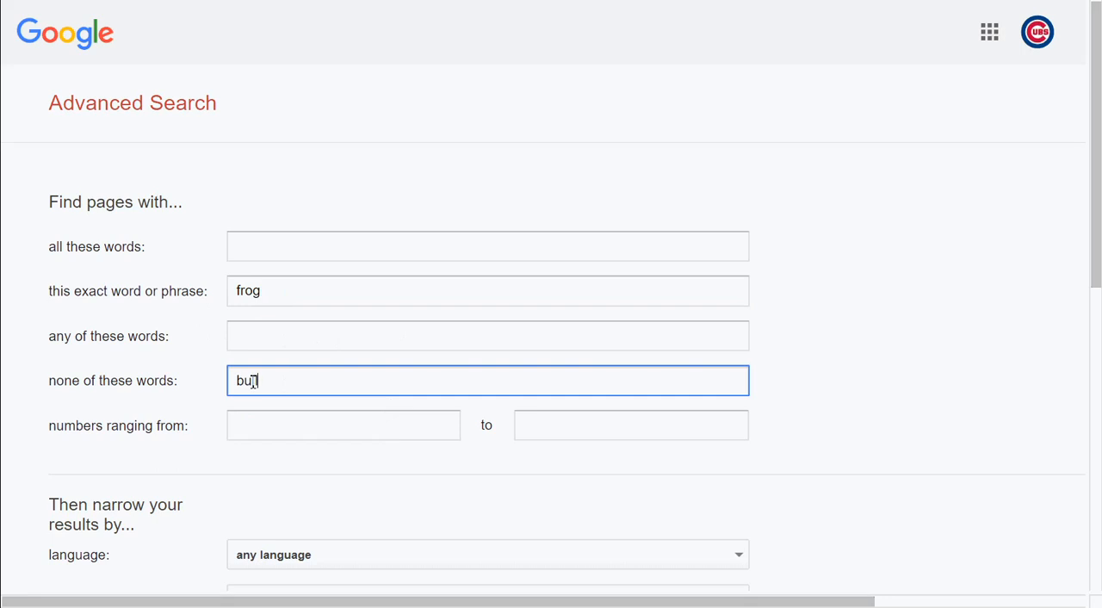
{"action": "type", "text": "ll"}
Examine the options for narrowing the results, such as language, region, last update, file type and usage rights
{"action": "scroll", "coordinate": [407, 373], "scroll_direction": "down", "scroll_amount": 4}
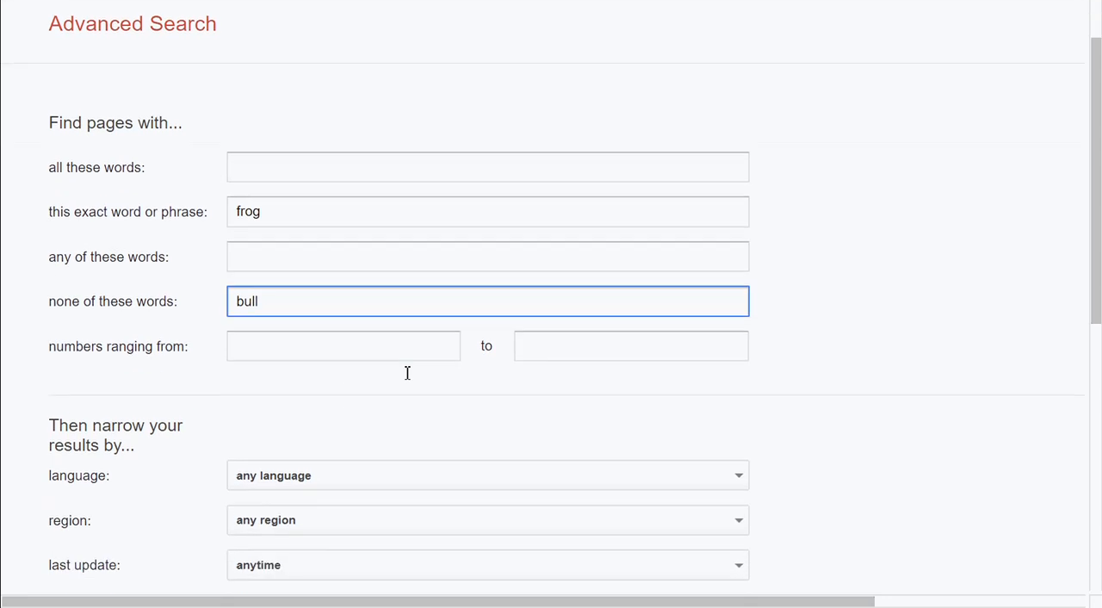
{"action": "scroll", "coordinate": [407, 377], "scroll_direction": "up", "scroll_amount": 2}
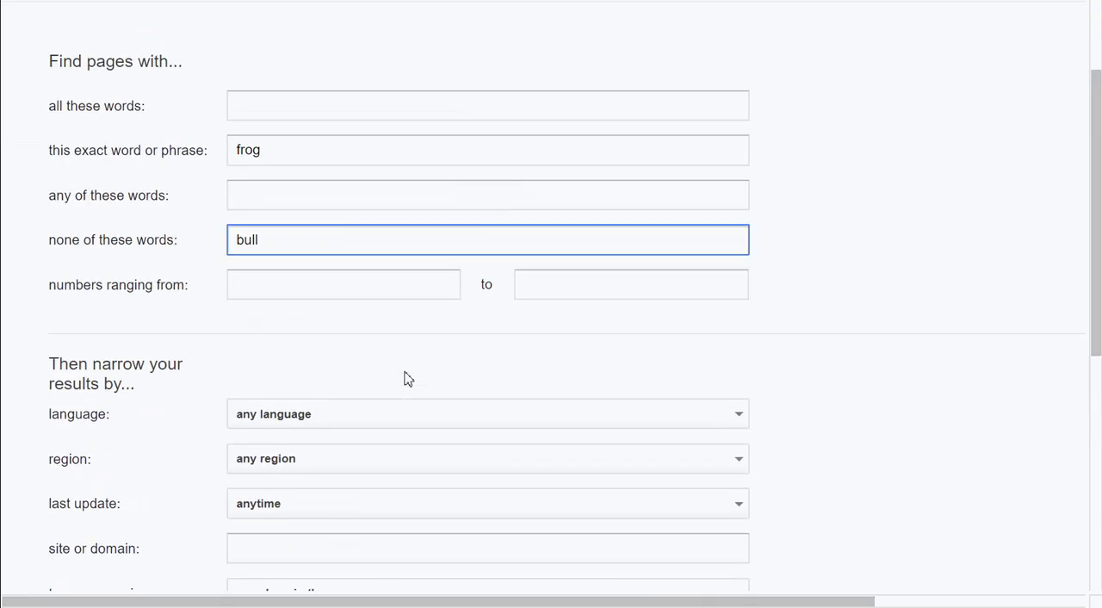
{"action": "scroll", "coordinate": [408, 379], "scroll_direction": "down", "scroll_amount": 3}
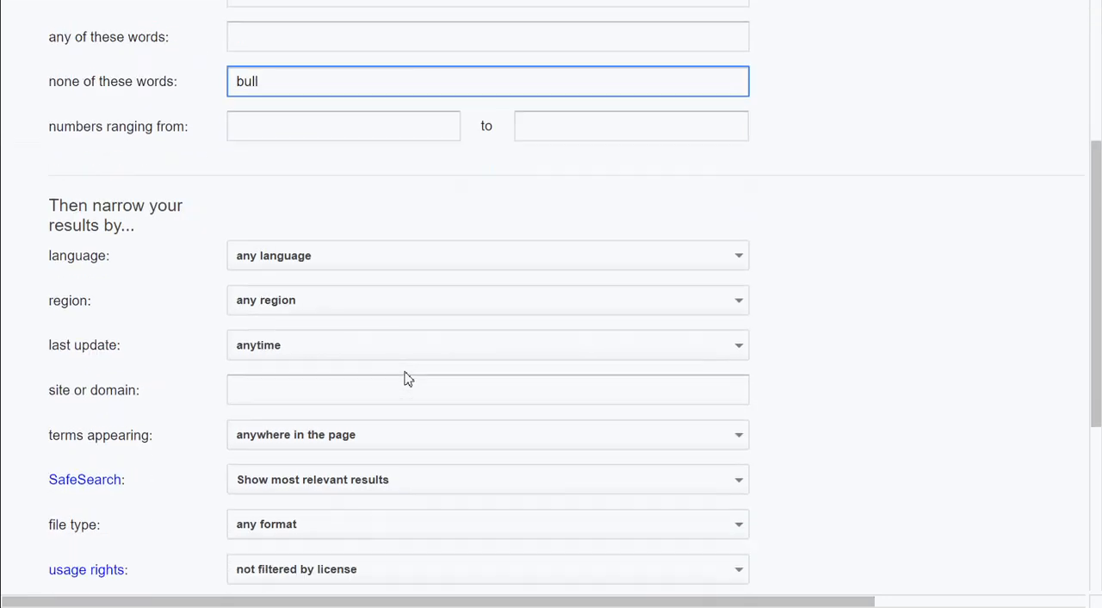
{"action": "scroll", "coordinate": [406, 377], "scroll_direction": "down", "scroll_amount": 1}
{"action": "scroll", "coordinate": [405, 377], "scroll_direction": "up", "scroll_amount": 1}
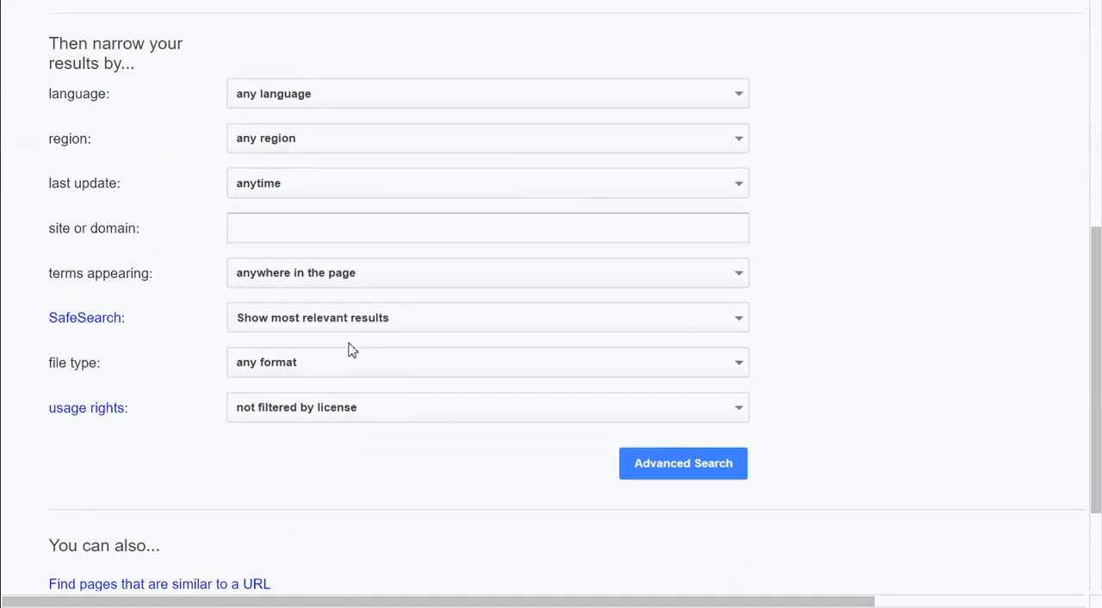
Narrow the search results to pages in English
{"action": "left_click", "coordinate": [325, 101]}
{"action": "left_click", "coordinate": [325, 101]}
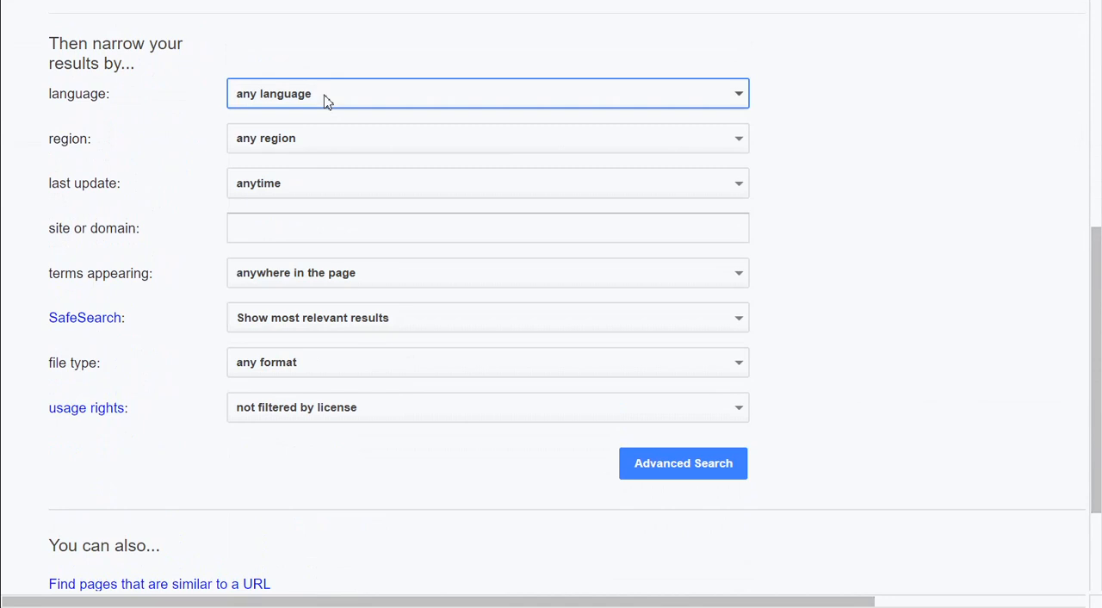
{"action": "left_click", "coordinate": [325, 100]}
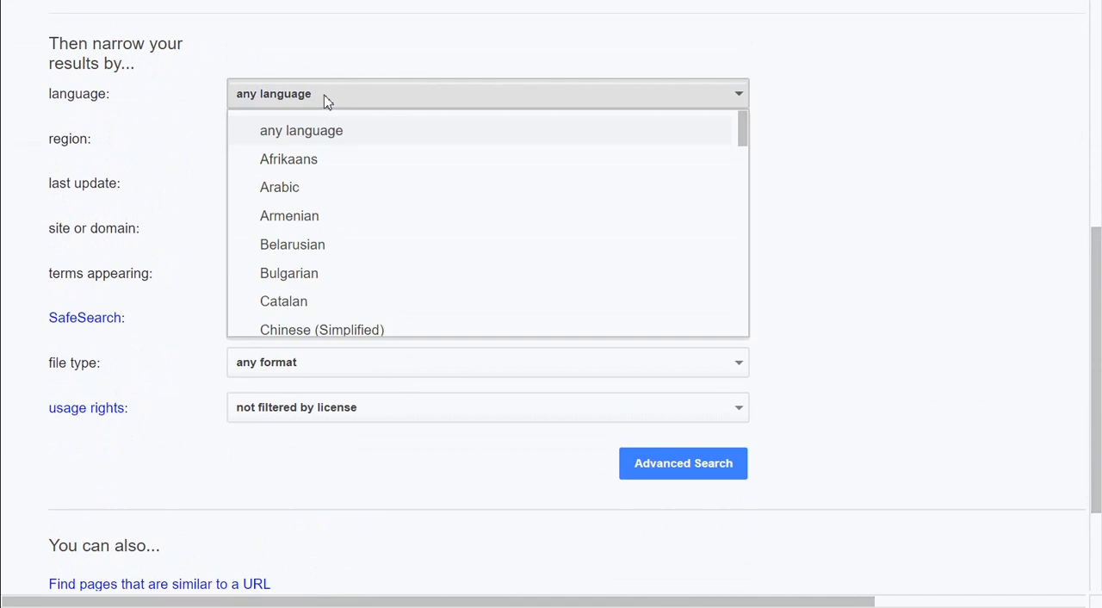
{"action": "scroll", "coordinate": [315, 250], "scroll_direction": "down", "scroll_amount": 5}
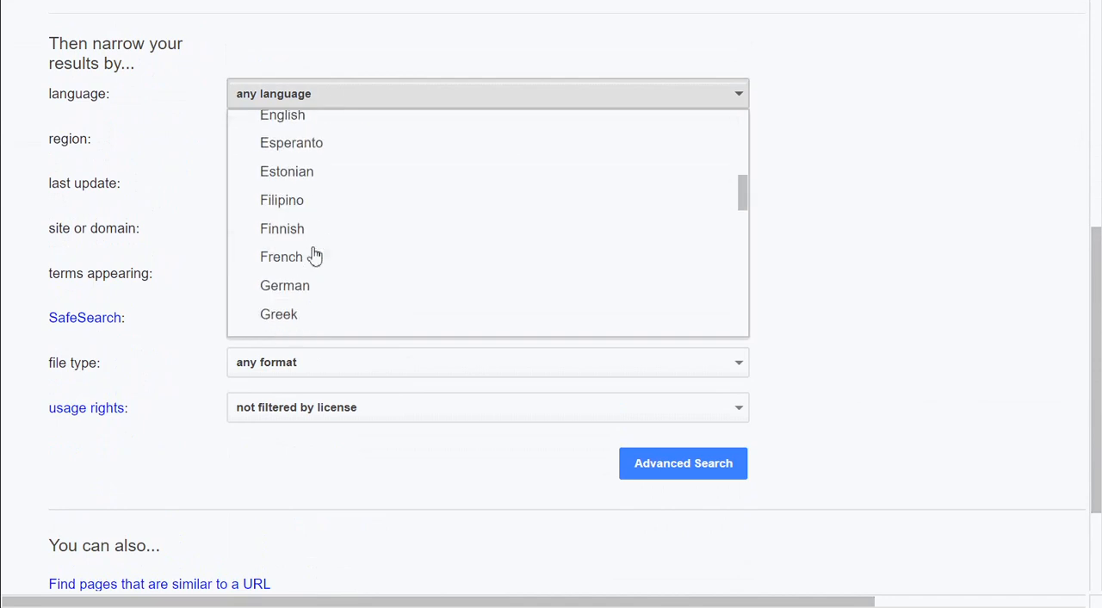
{"action": "scroll", "coordinate": [302, 129], "scroll_direction": "up", "scroll_amount": 1}
{"action": "left_click", "coordinate": [298, 124]}
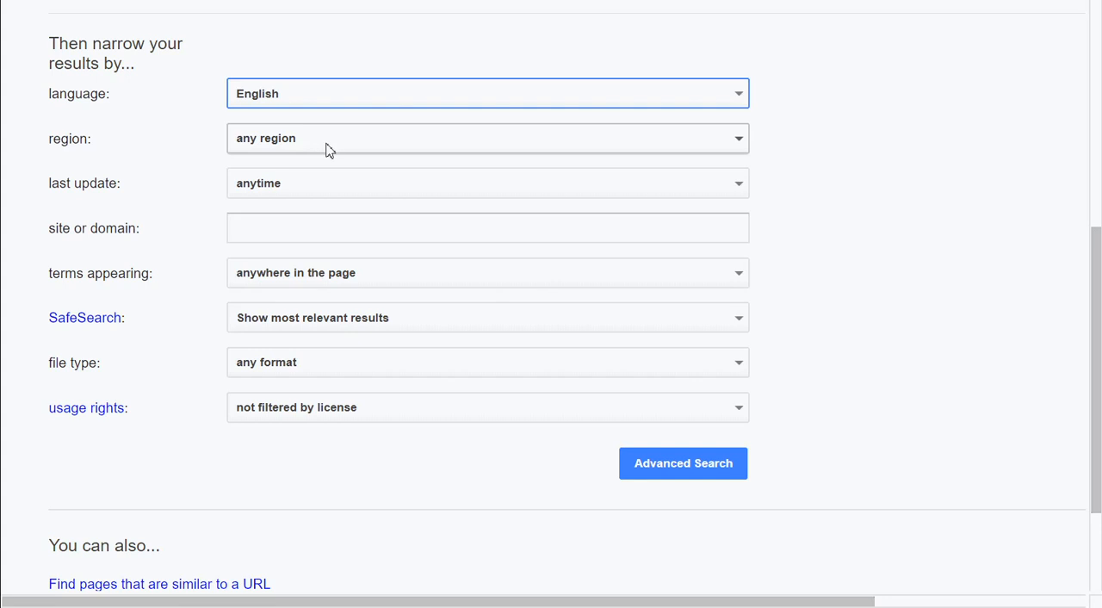
Restrict the search results to the United States region
{"action": "left_click", "coordinate": [328, 150]}
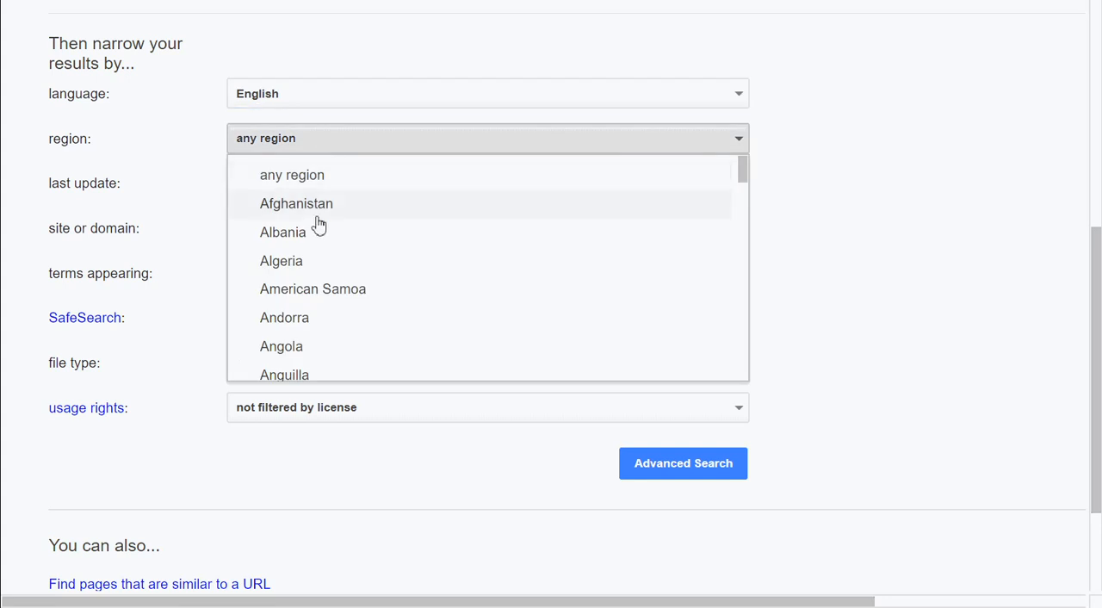
{"action": "scroll", "coordinate": [319, 224], "scroll_direction": "down", "scroll_amount": 20}
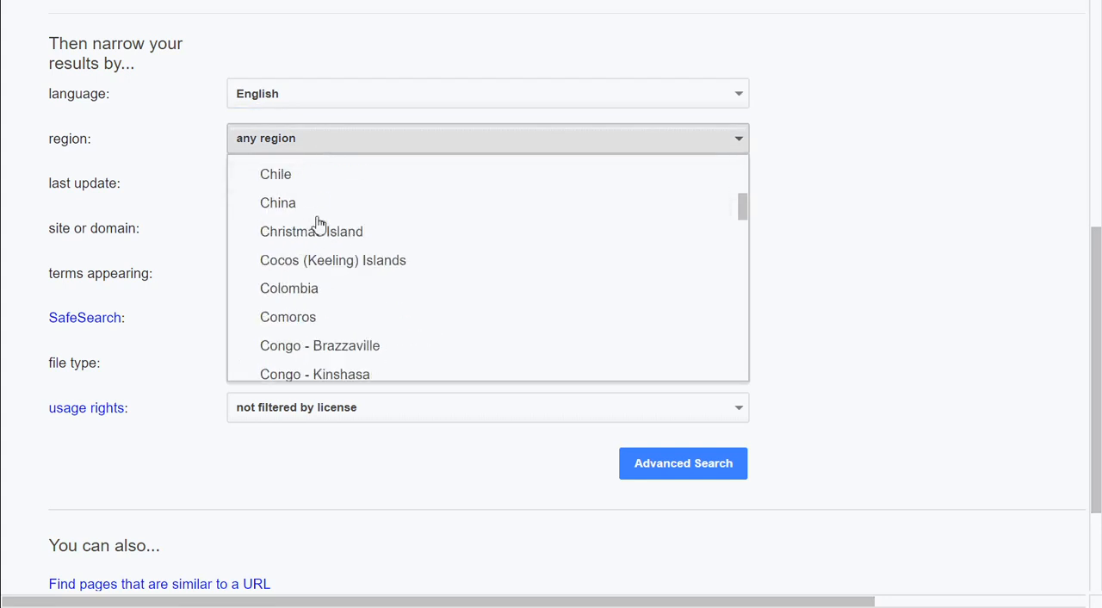
{"action": "scroll", "coordinate": [319, 223], "scroll_direction": "down", "scroll_amount": 2}
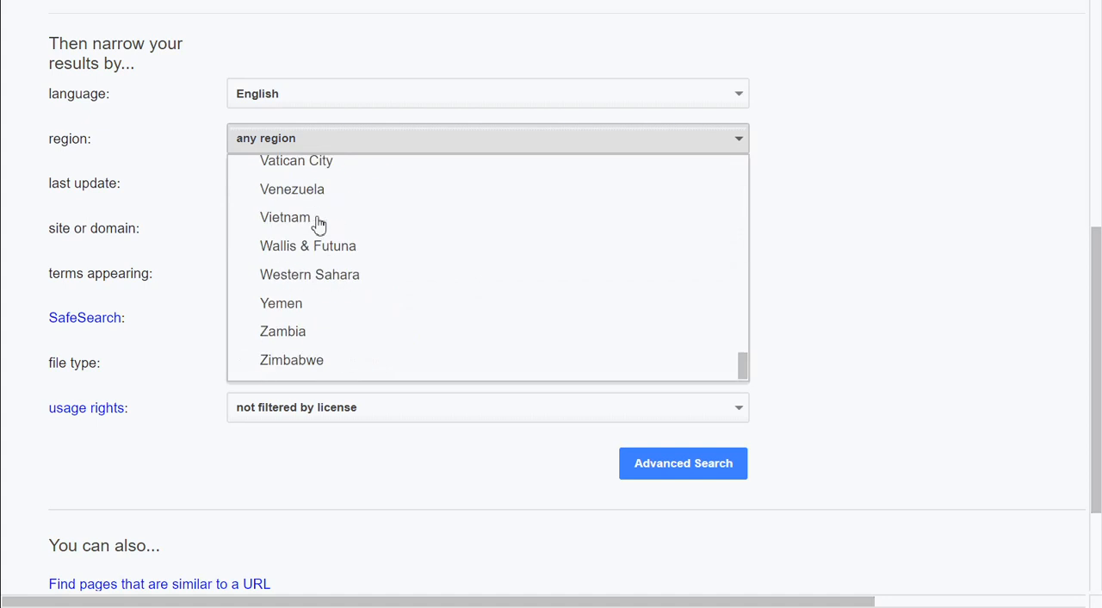
{"action": "scroll", "coordinate": [317, 225], "scroll_direction": "up", "scroll_amount": 4}
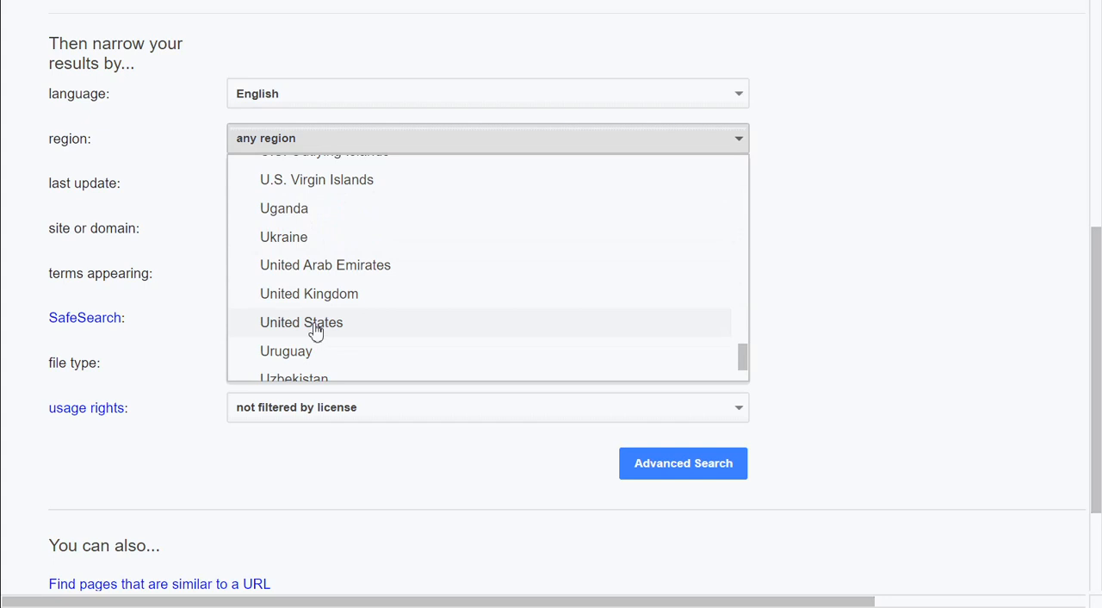
{"action": "left_click", "coordinate": [316, 327]}
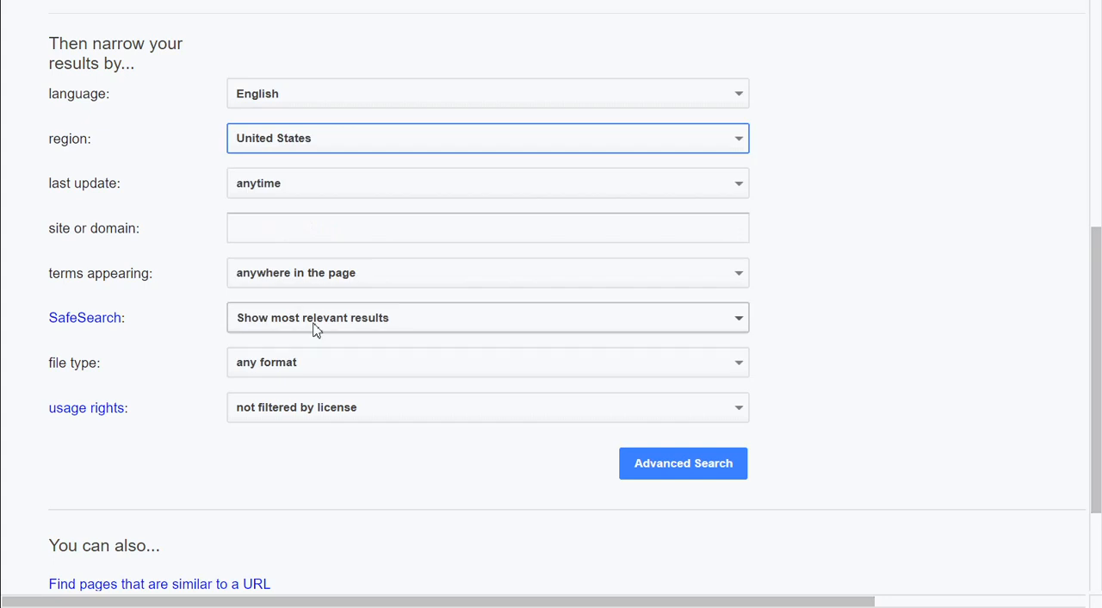
Limit the search to the site "wikipedia,com" and set SafeSearch to filter explicit results
{"action": "left_click", "coordinate": [261, 227]}
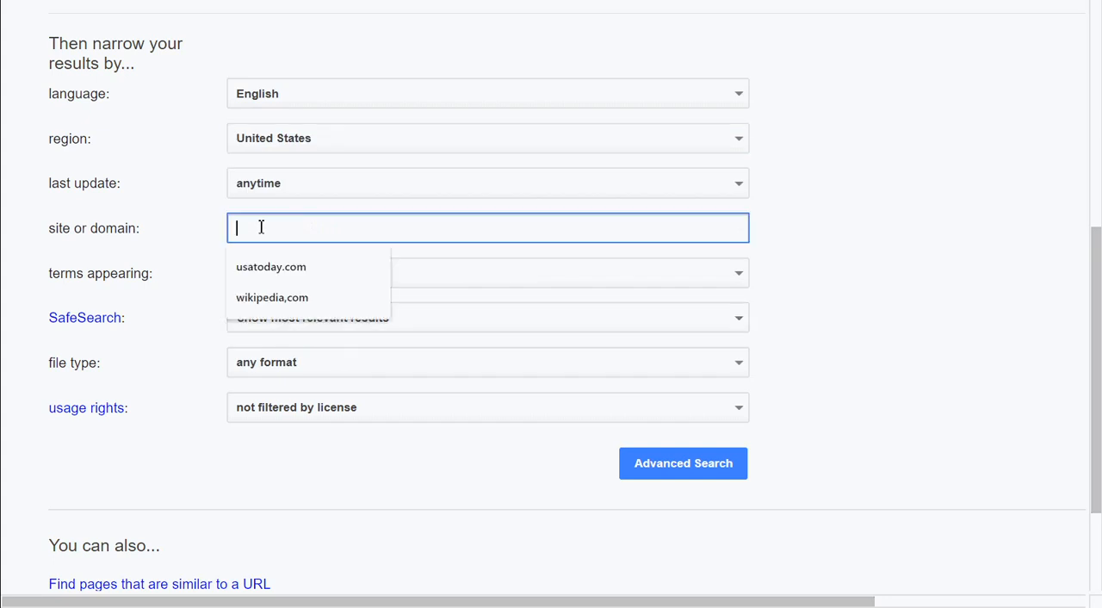
{"action": "left_click", "coordinate": [272, 298]}
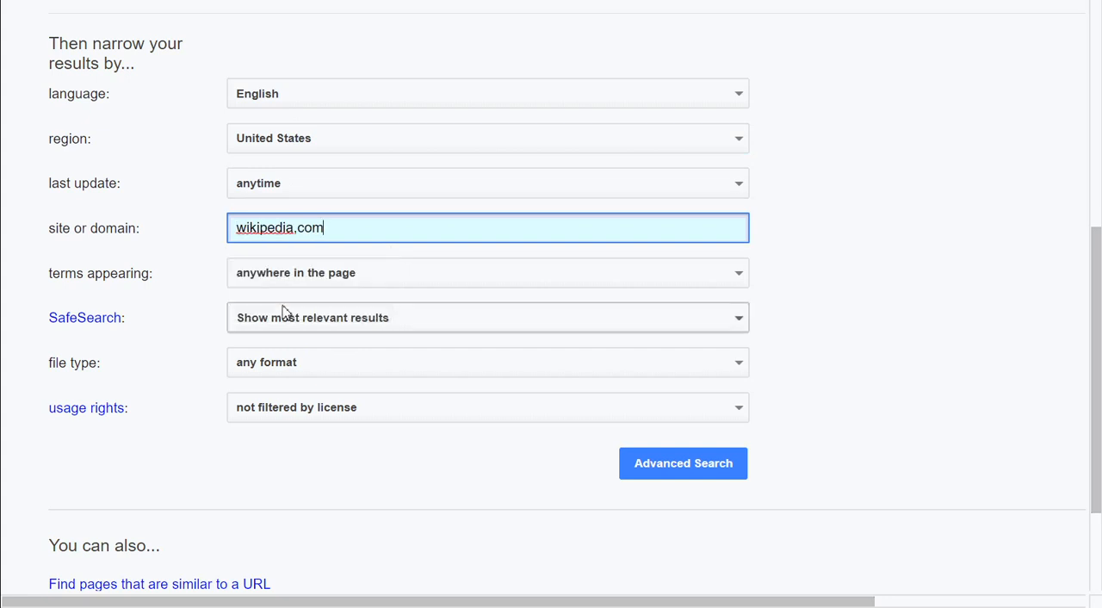
{"action": "left_click", "coordinate": [349, 277]}
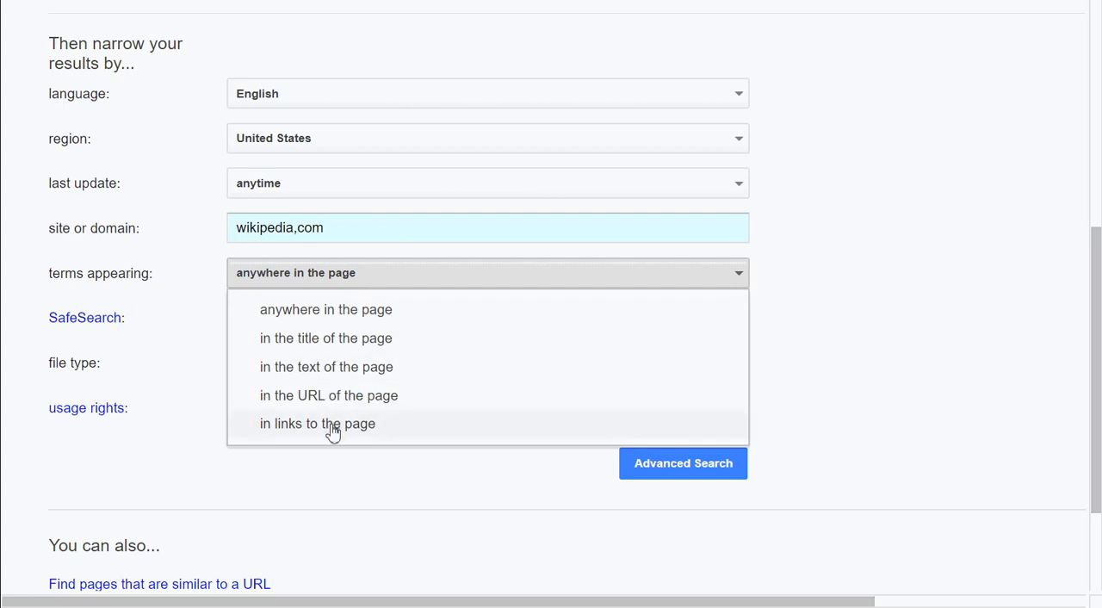
{"action": "left_click", "coordinate": [392, 272]}
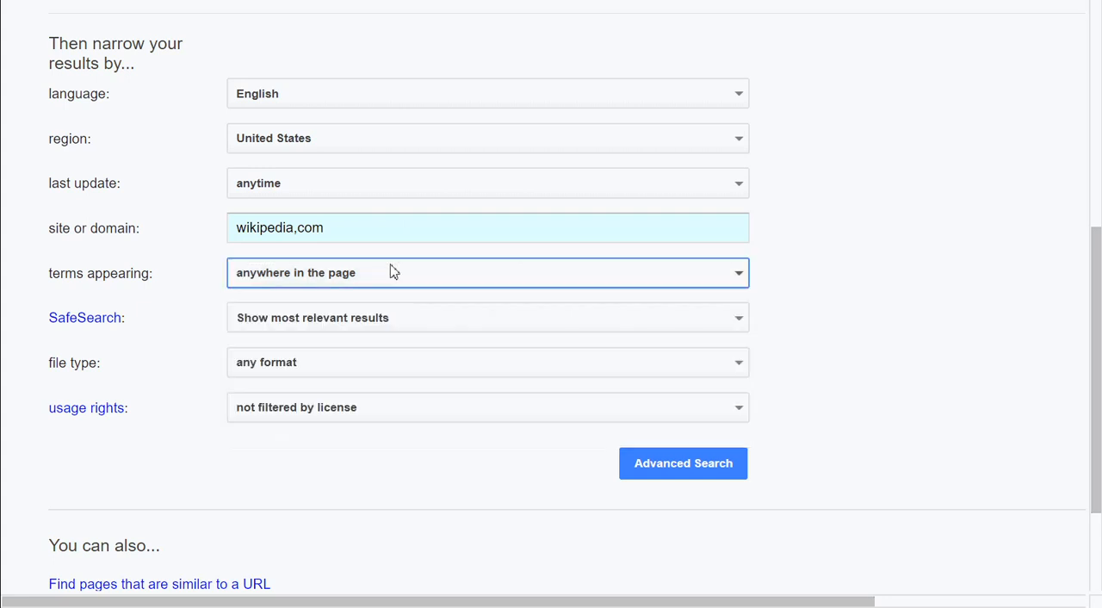
{"action": "left_click", "coordinate": [390, 318]}
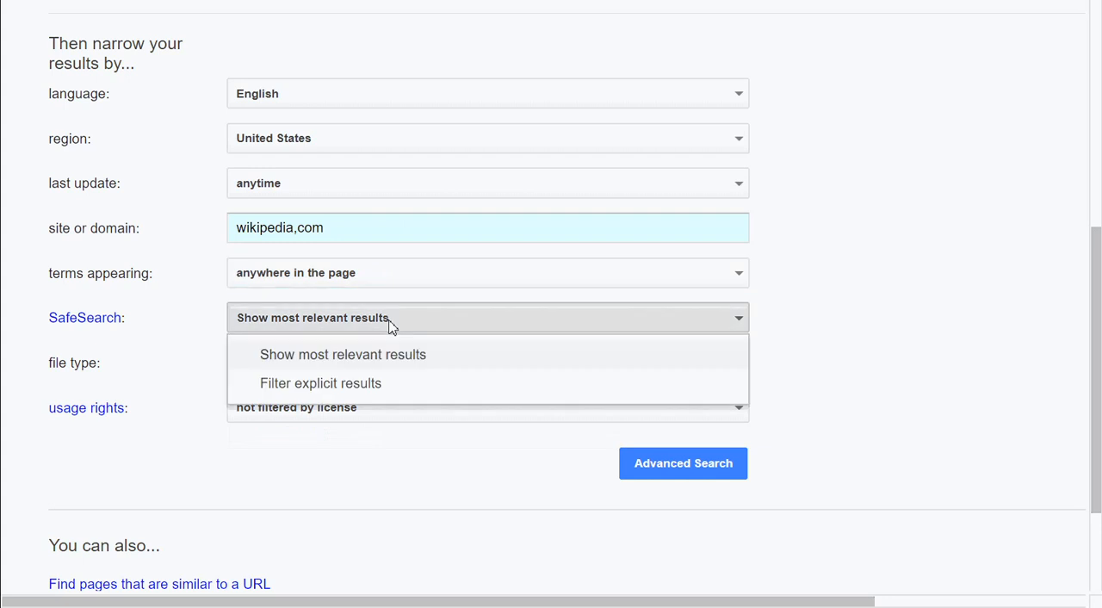
{"action": "left_click", "coordinate": [354, 393]}
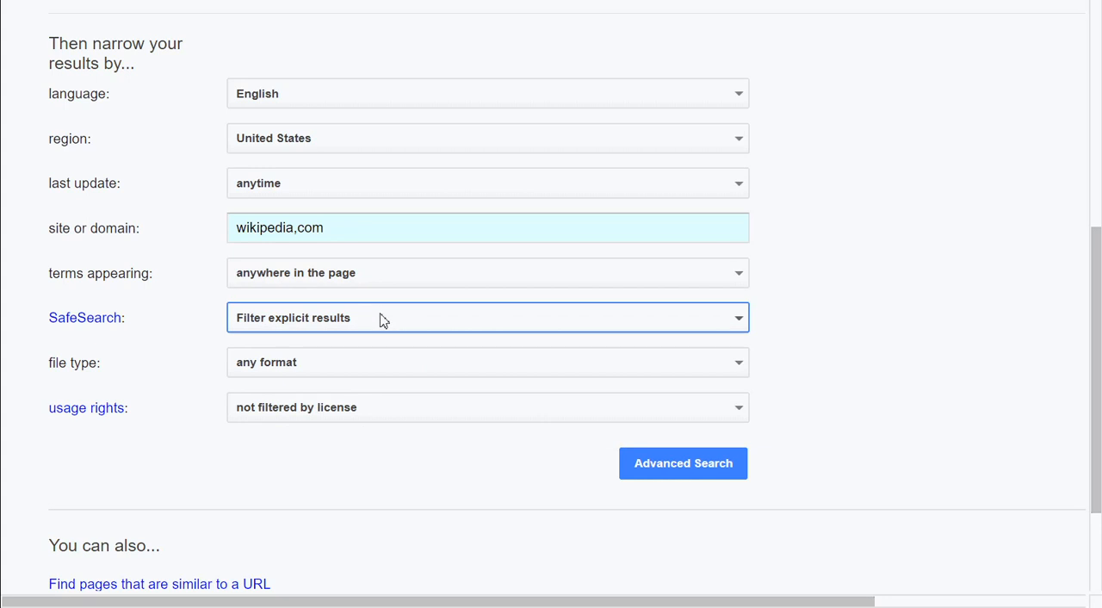
Set the file type to Adobe Acrobat PDF (.pdf) and run the advanced search
{"action": "left_click", "coordinate": [362, 375]}
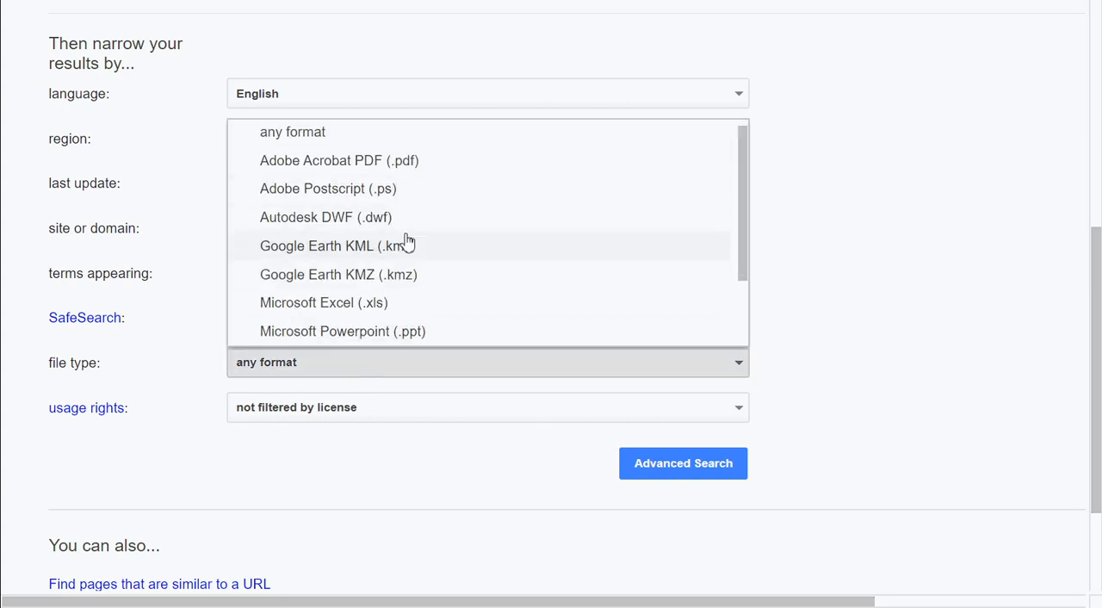
{"action": "left_click", "coordinate": [419, 167]}
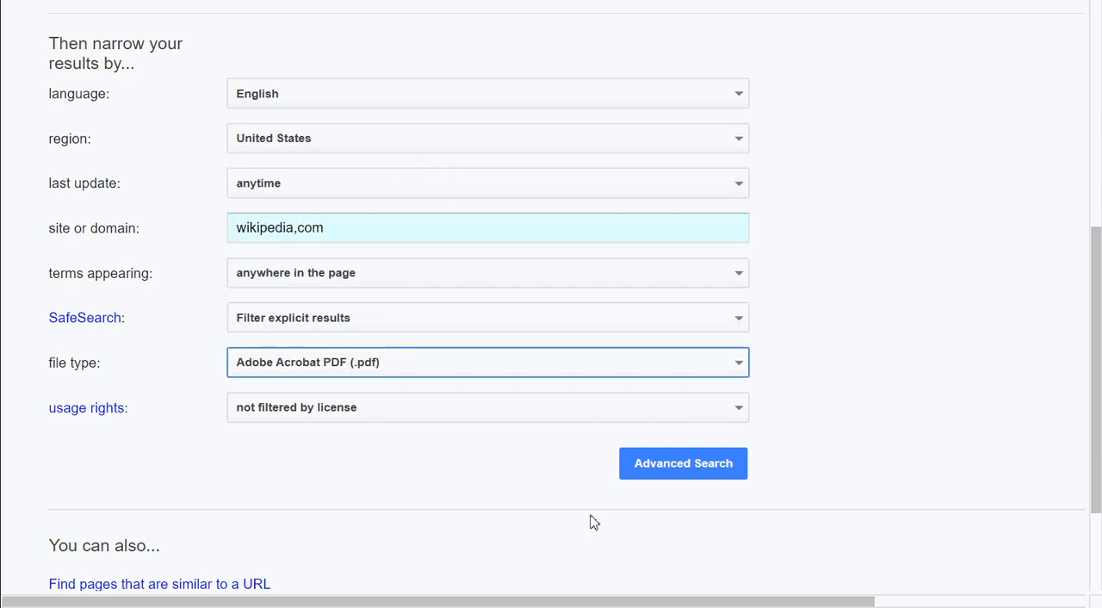
{"action": "left_click", "coordinate": [728, 465]}
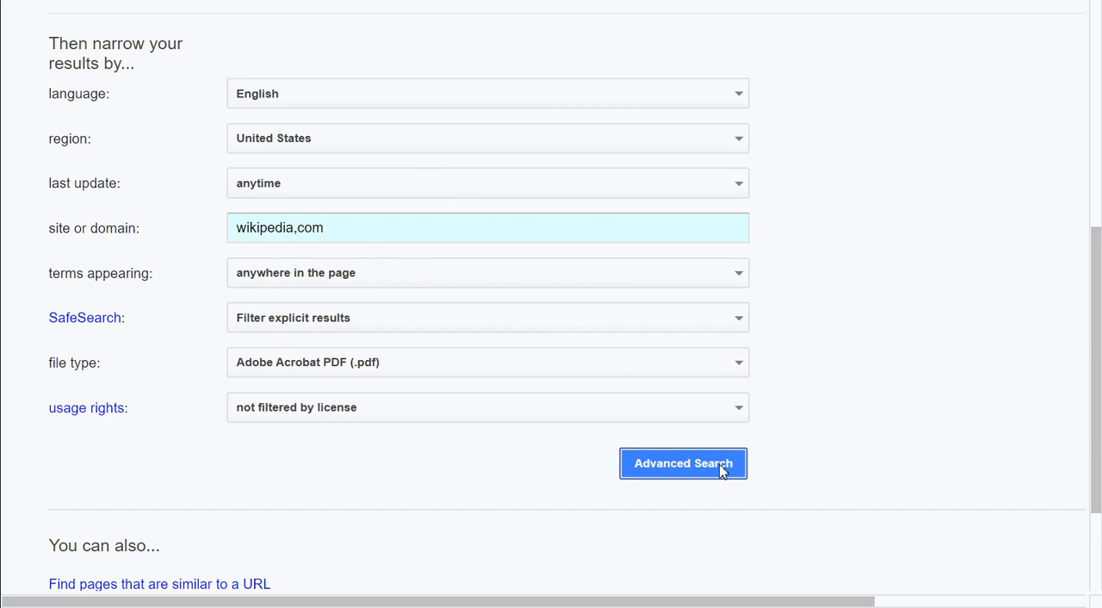
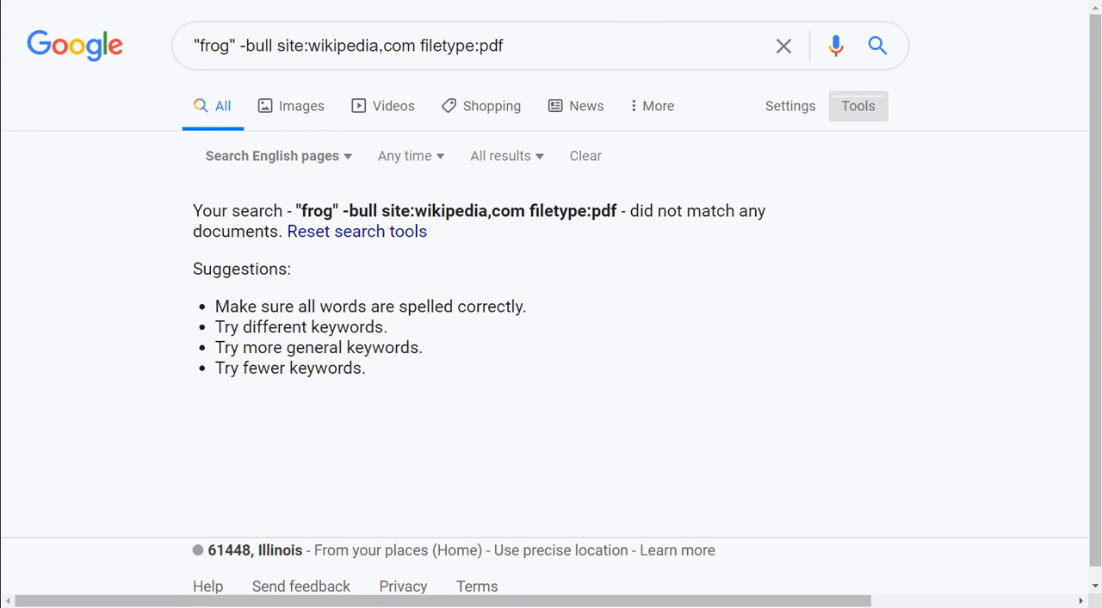
Open Google Images in a new browser tab and search for "frog"
{"action": "key", "text": "ctrl+t"}
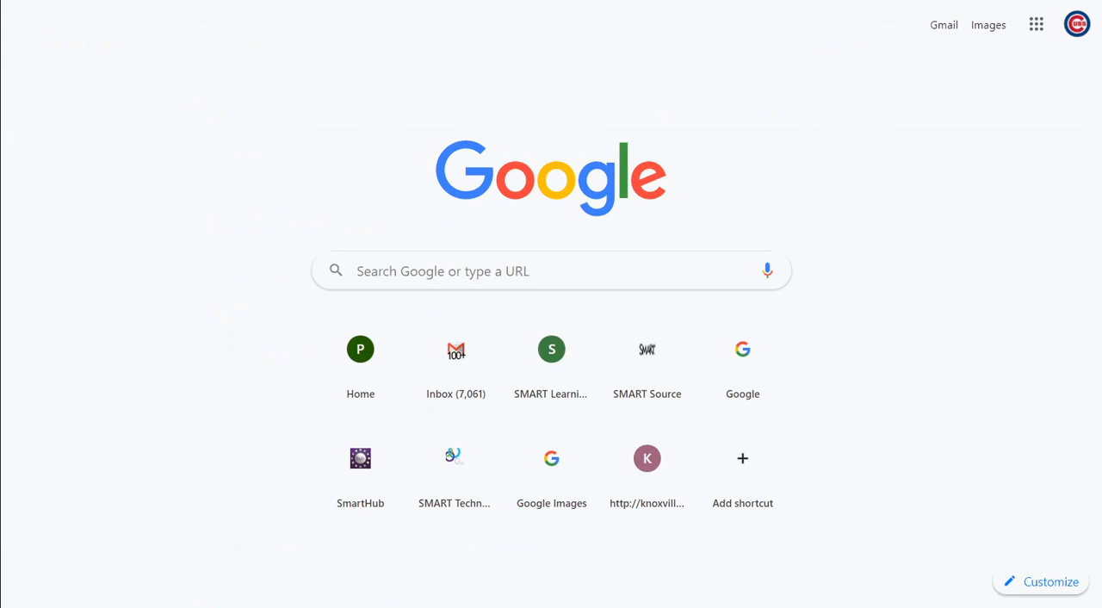
{"action": "left_click", "coordinate": [987, 31]}
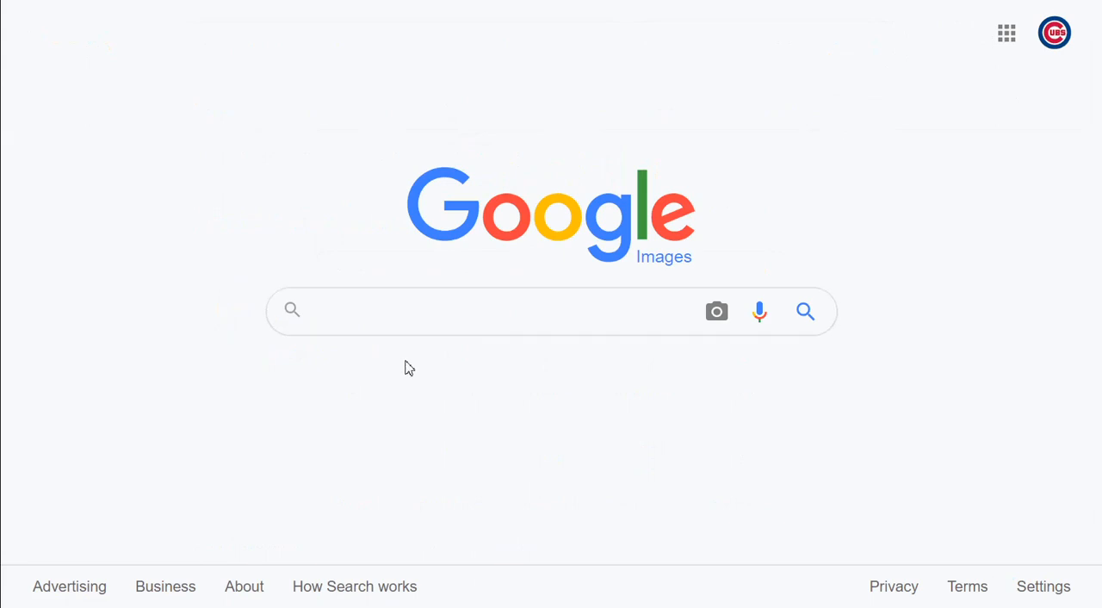
{"action": "type", "text": "frog"}
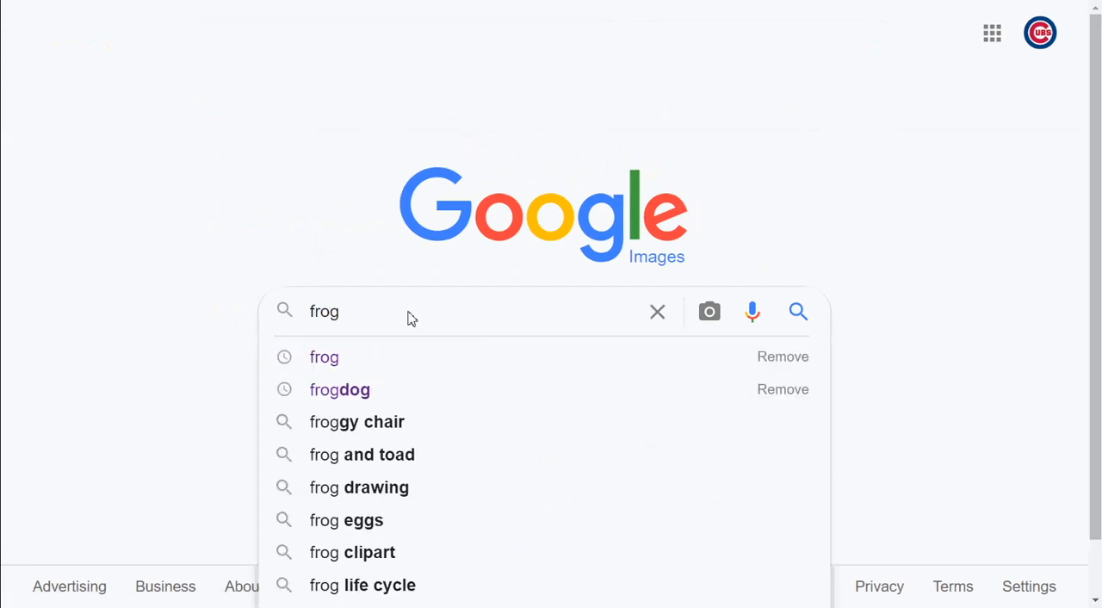
{"action": "key", "text": "Return"}
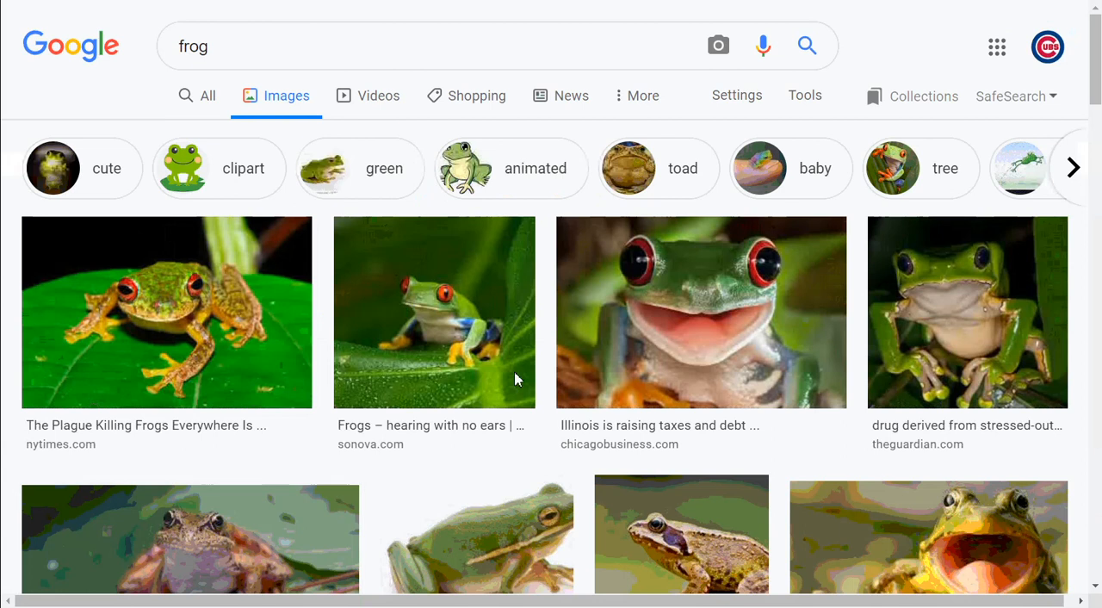
Show the image search filters and set the usage rights to Labeled for Reuse
{"action": "scroll", "coordinate": [723, 450], "scroll_direction": "down", "scroll_amount": 3}
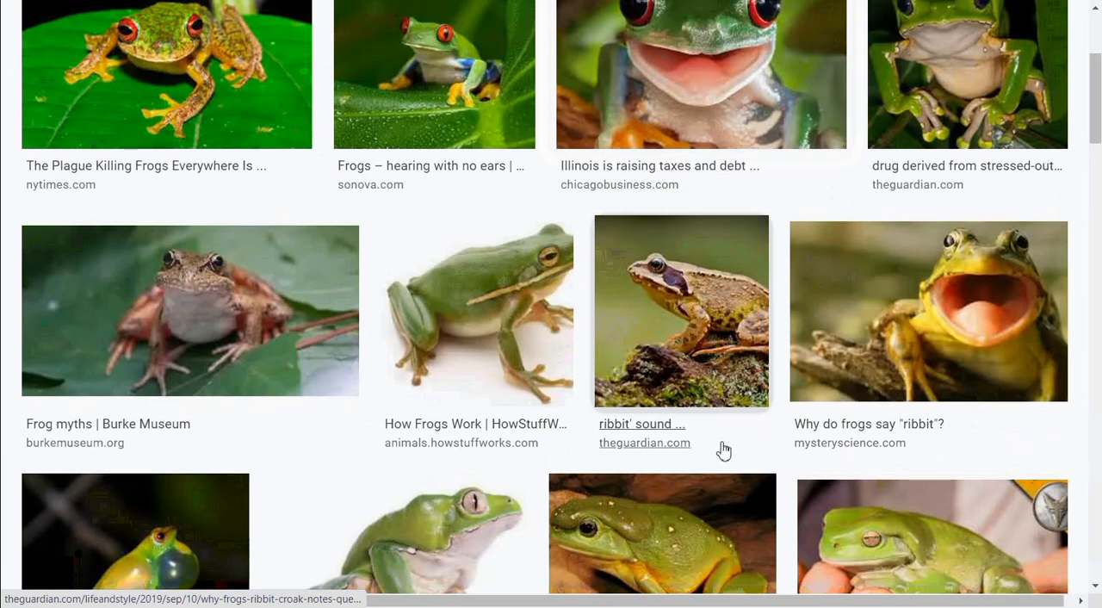
{"action": "scroll", "coordinate": [724, 450], "scroll_direction": "up", "scroll_amount": 3}
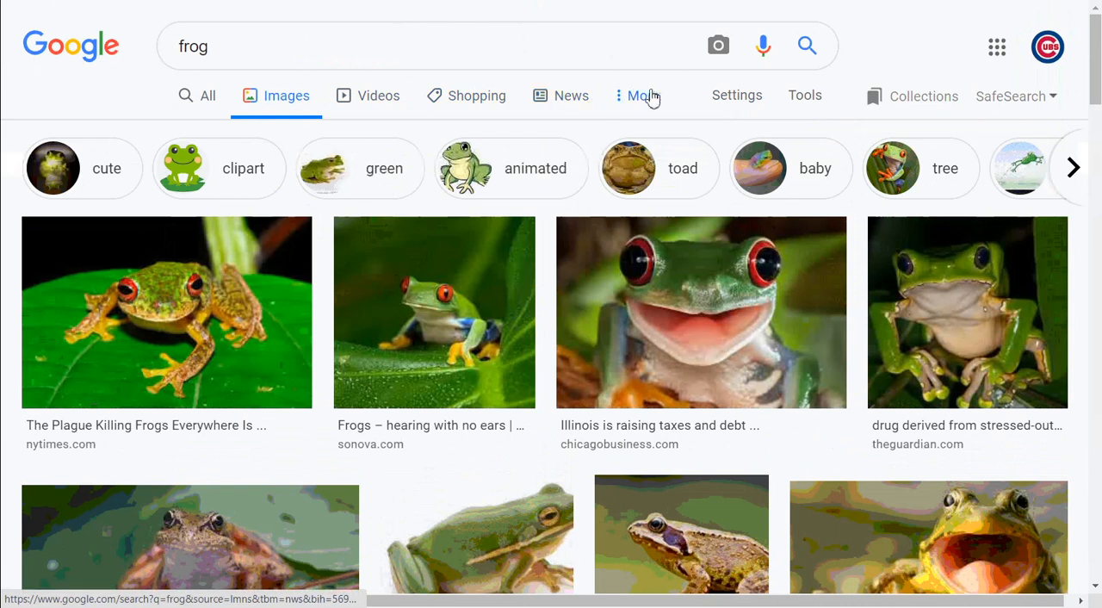
{"action": "left_click", "coordinate": [808, 100]}
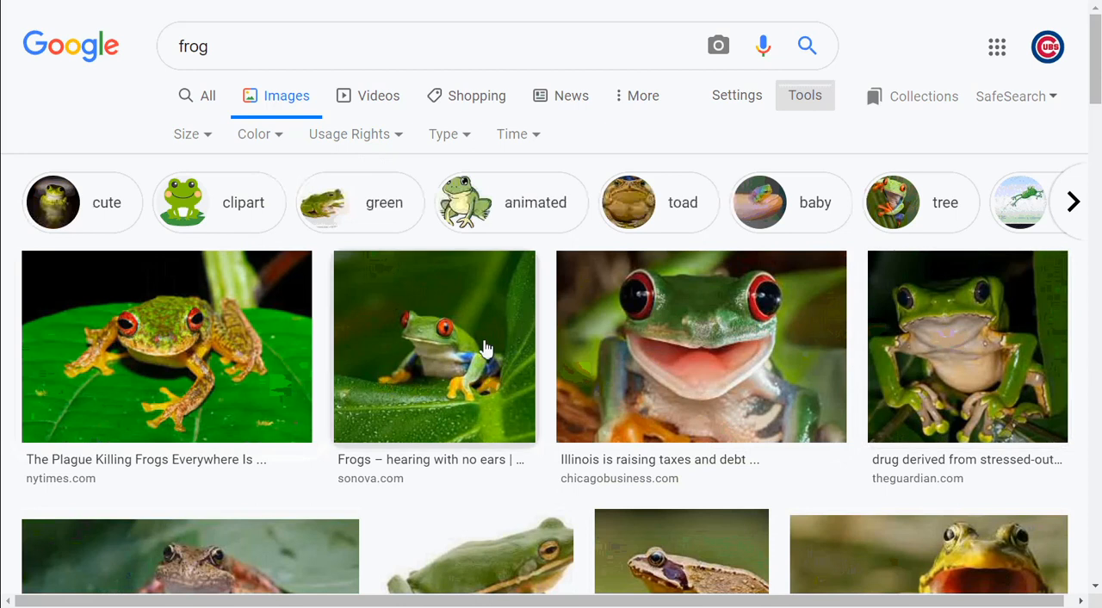
{"action": "left_click", "coordinate": [367, 149]}
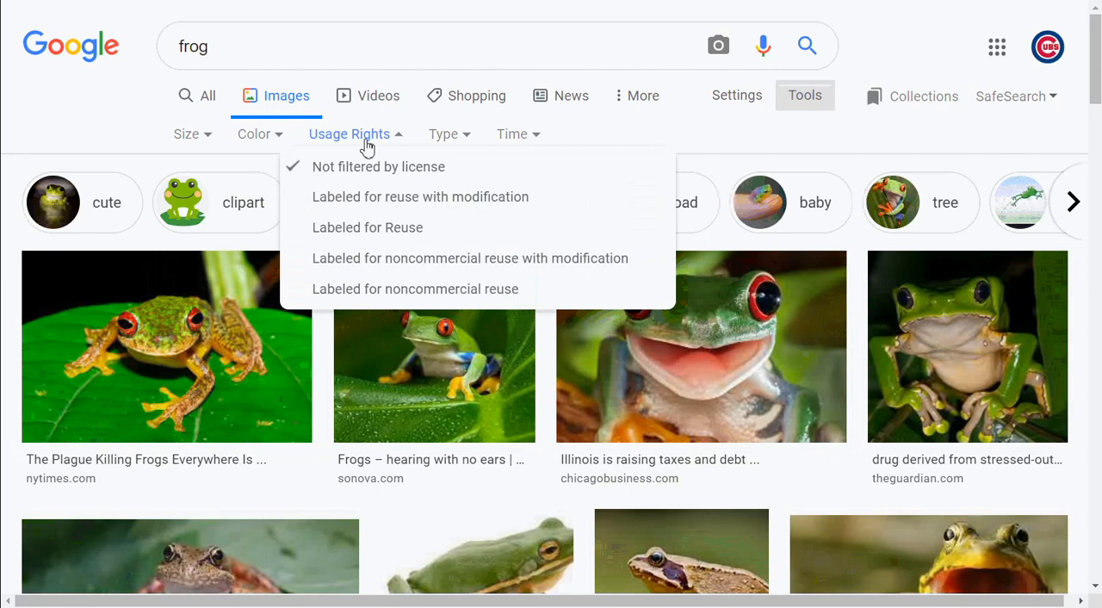
{"action": "left_click", "coordinate": [368, 229]}
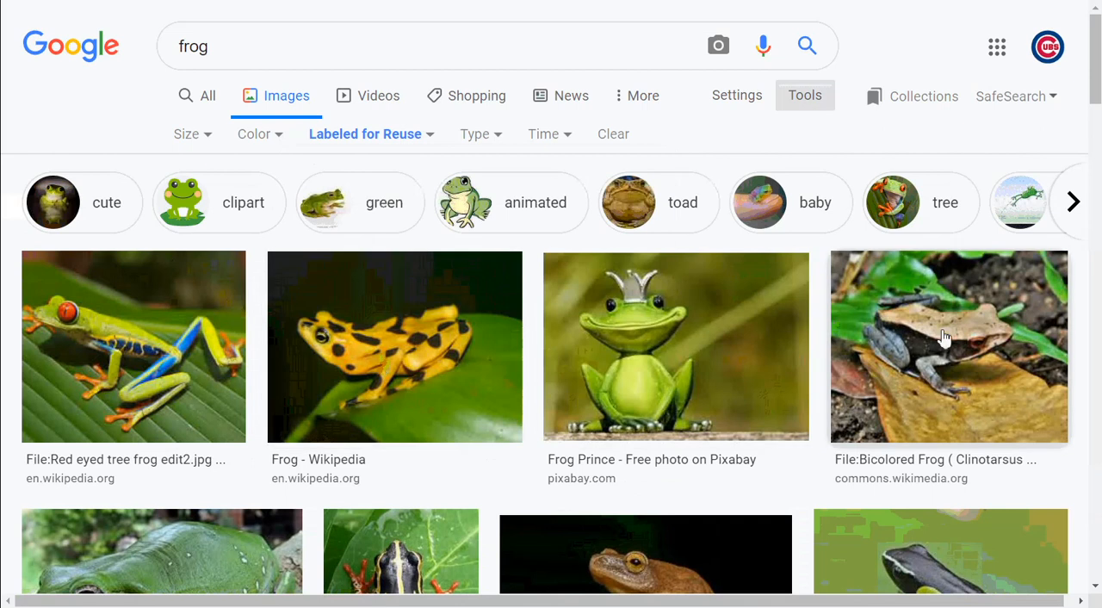
{"action": "left_click", "coordinate": [461, 392]}
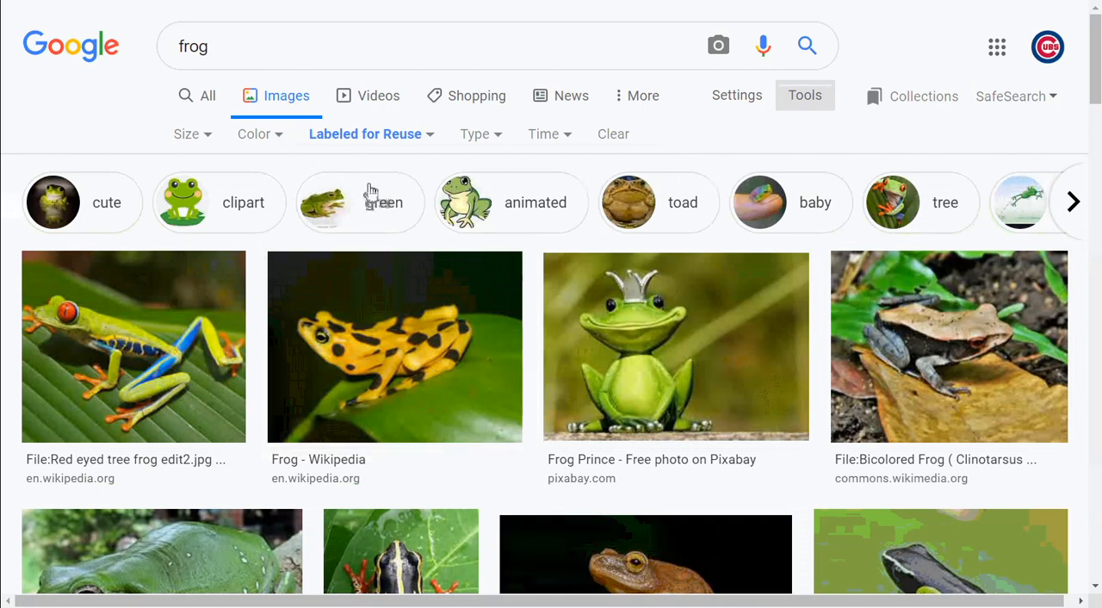
Try the usage rights filters Labeled for noncommercial reuse and Labeled for noncommercial reuse with modification
{"action": "left_click", "coordinate": [392, 148]}
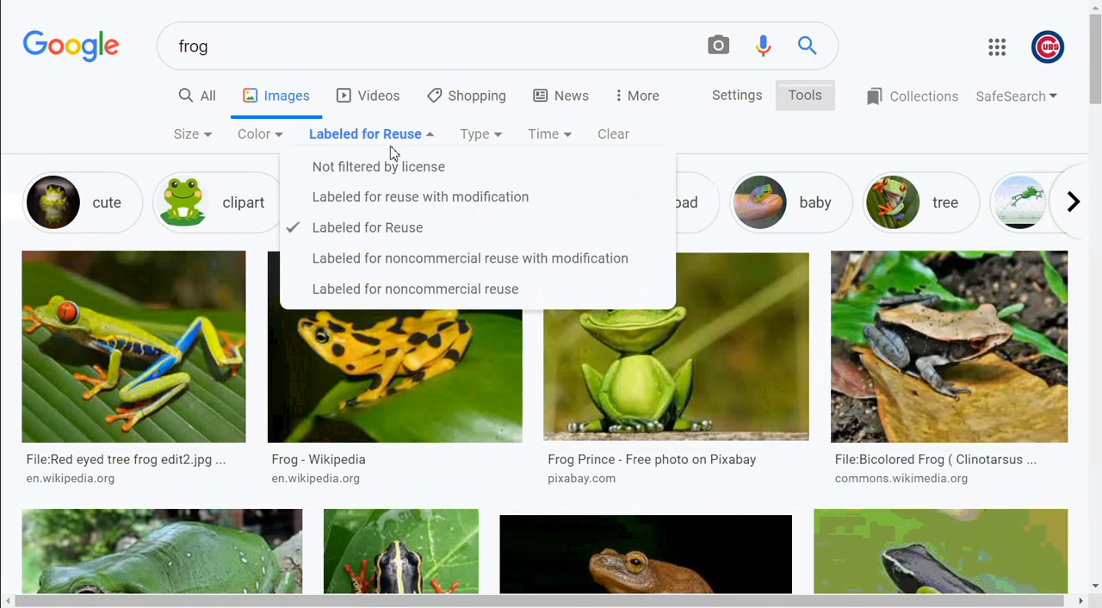
{"action": "left_click", "coordinate": [377, 293]}
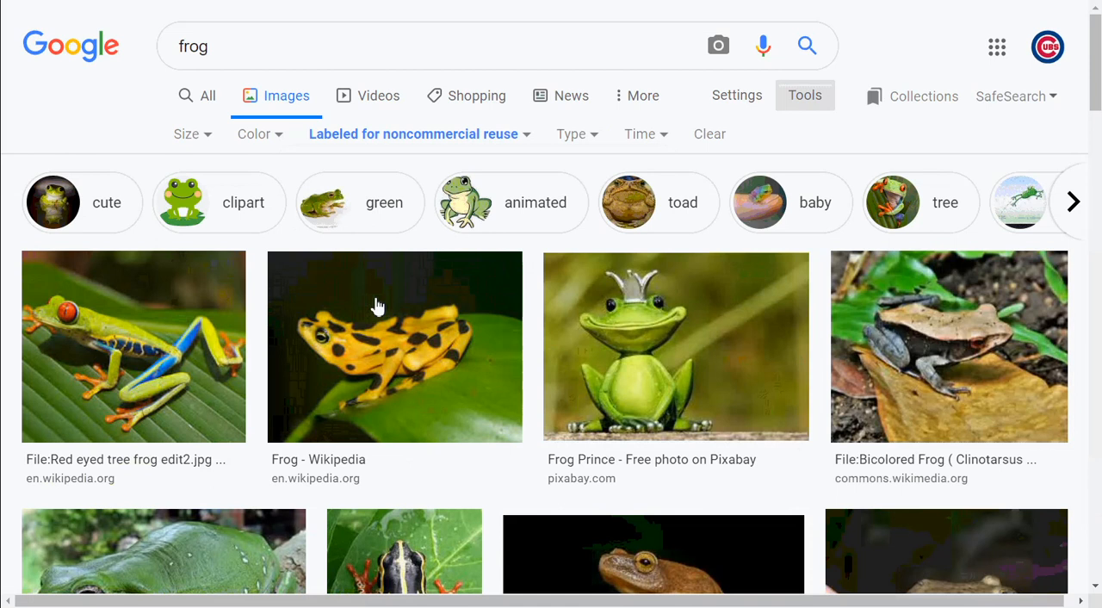
{"action": "left_click", "coordinate": [430, 142]}
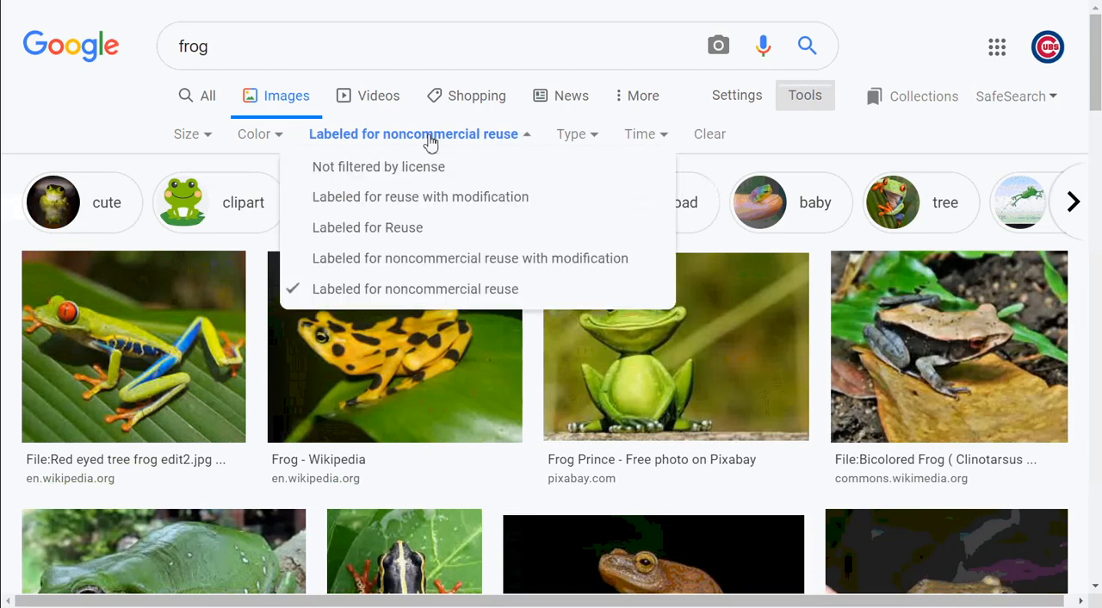
{"action": "left_click", "coordinate": [435, 258]}
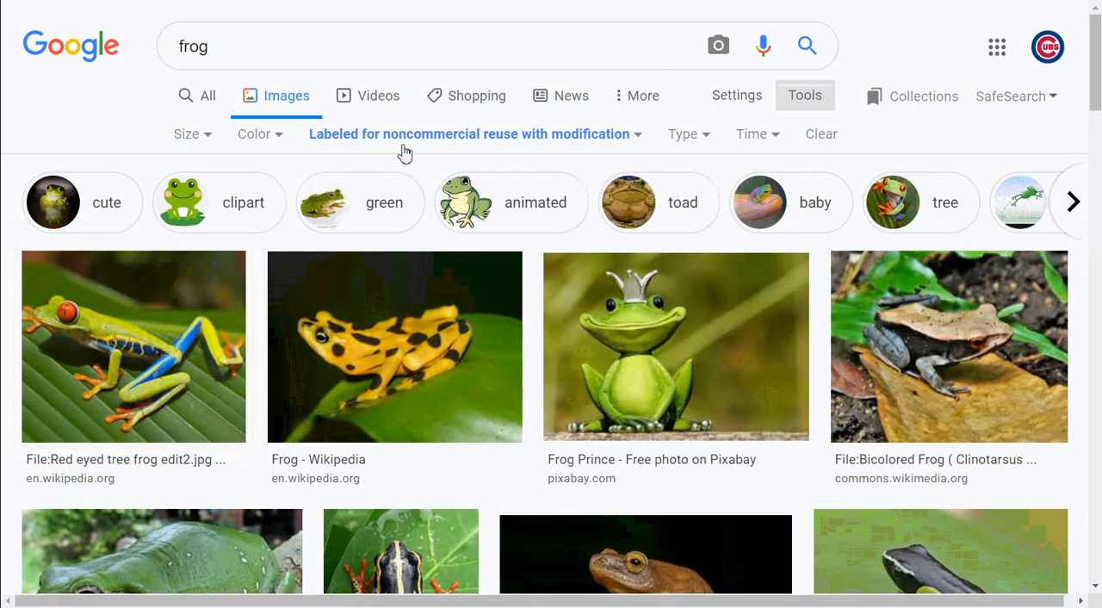
Set the usage rights filter to Labeled for reuse with modification and look through the filtered frog images
{"action": "left_click", "coordinate": [540, 145]}
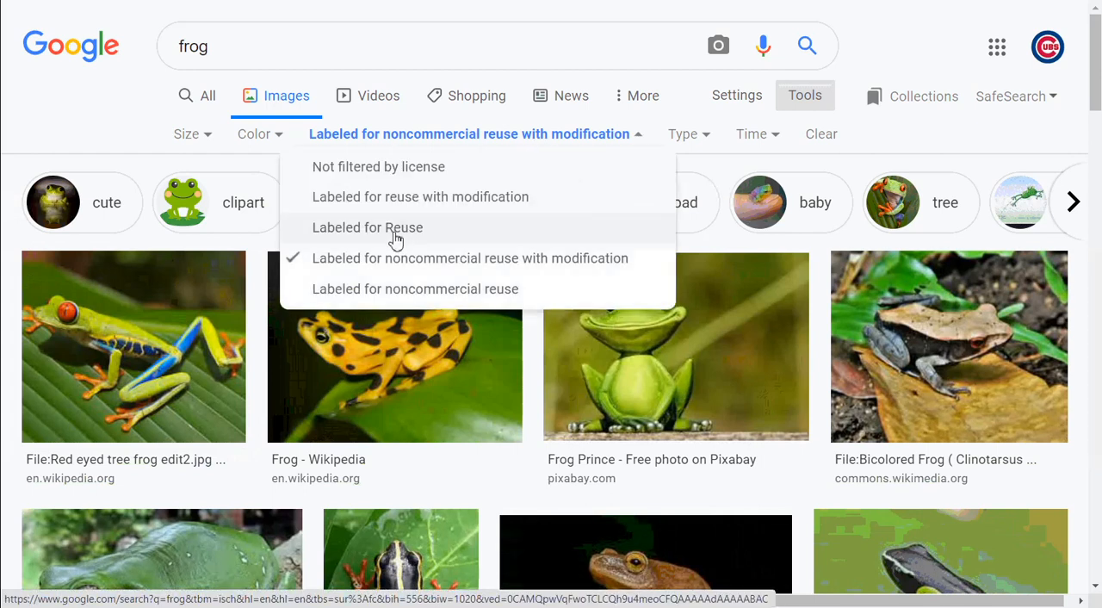
{"action": "left_click", "coordinate": [449, 212]}
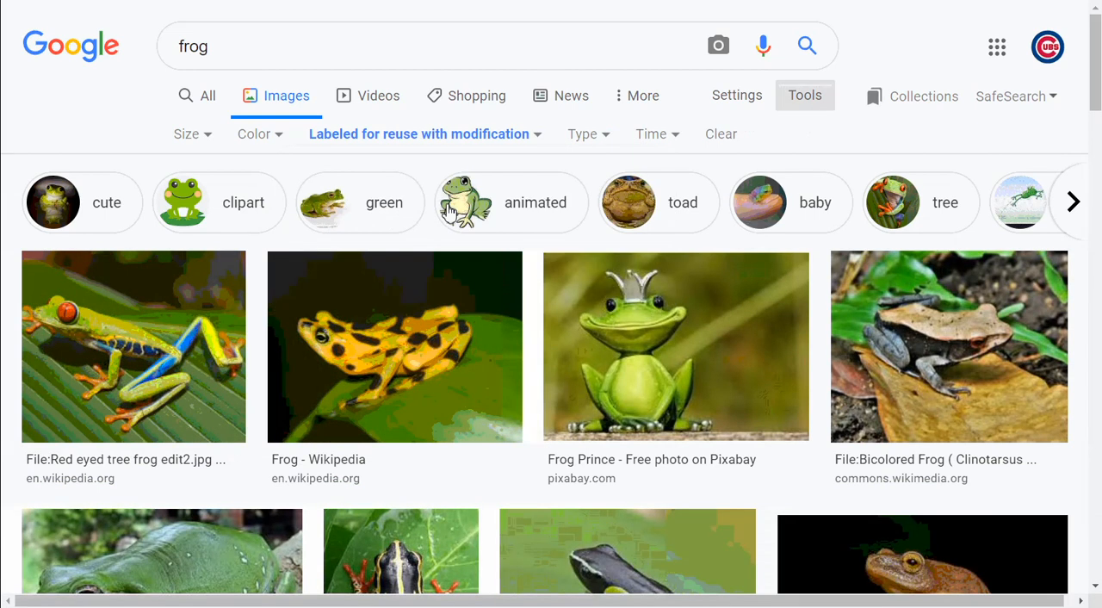
{"action": "scroll", "coordinate": [449, 213], "scroll_direction": "down", "scroll_amount": 2}
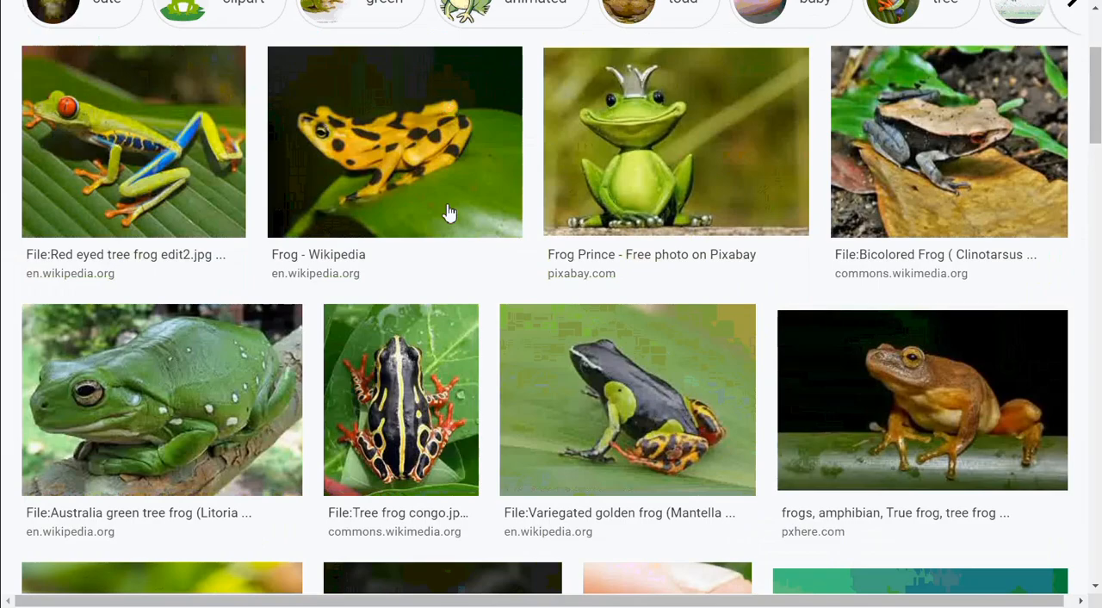
{"action": "scroll", "coordinate": [449, 213], "scroll_direction": "up", "scroll_amount": 2}
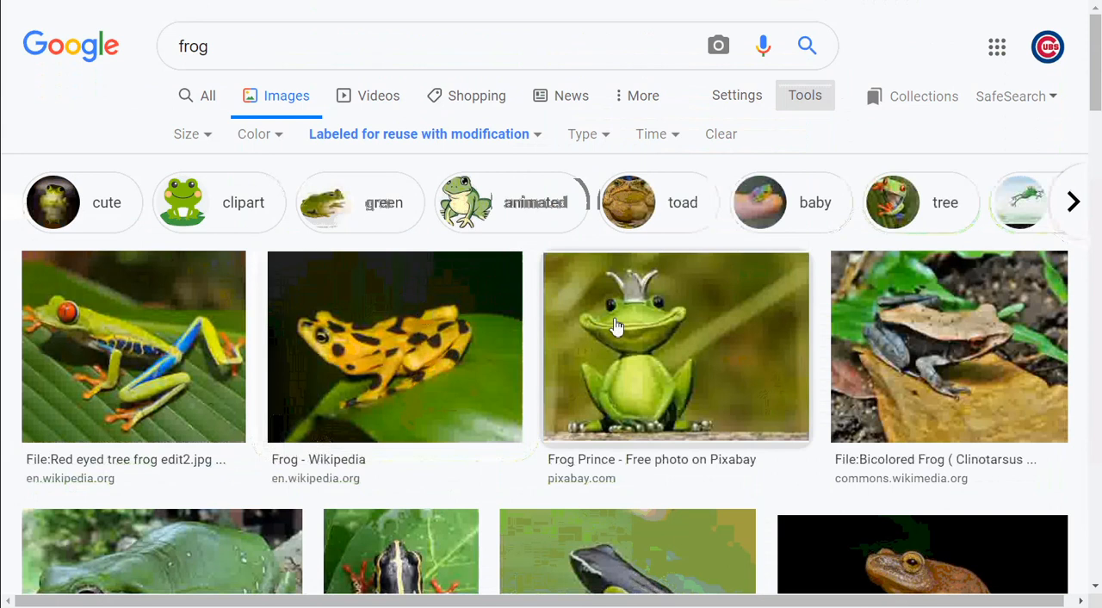